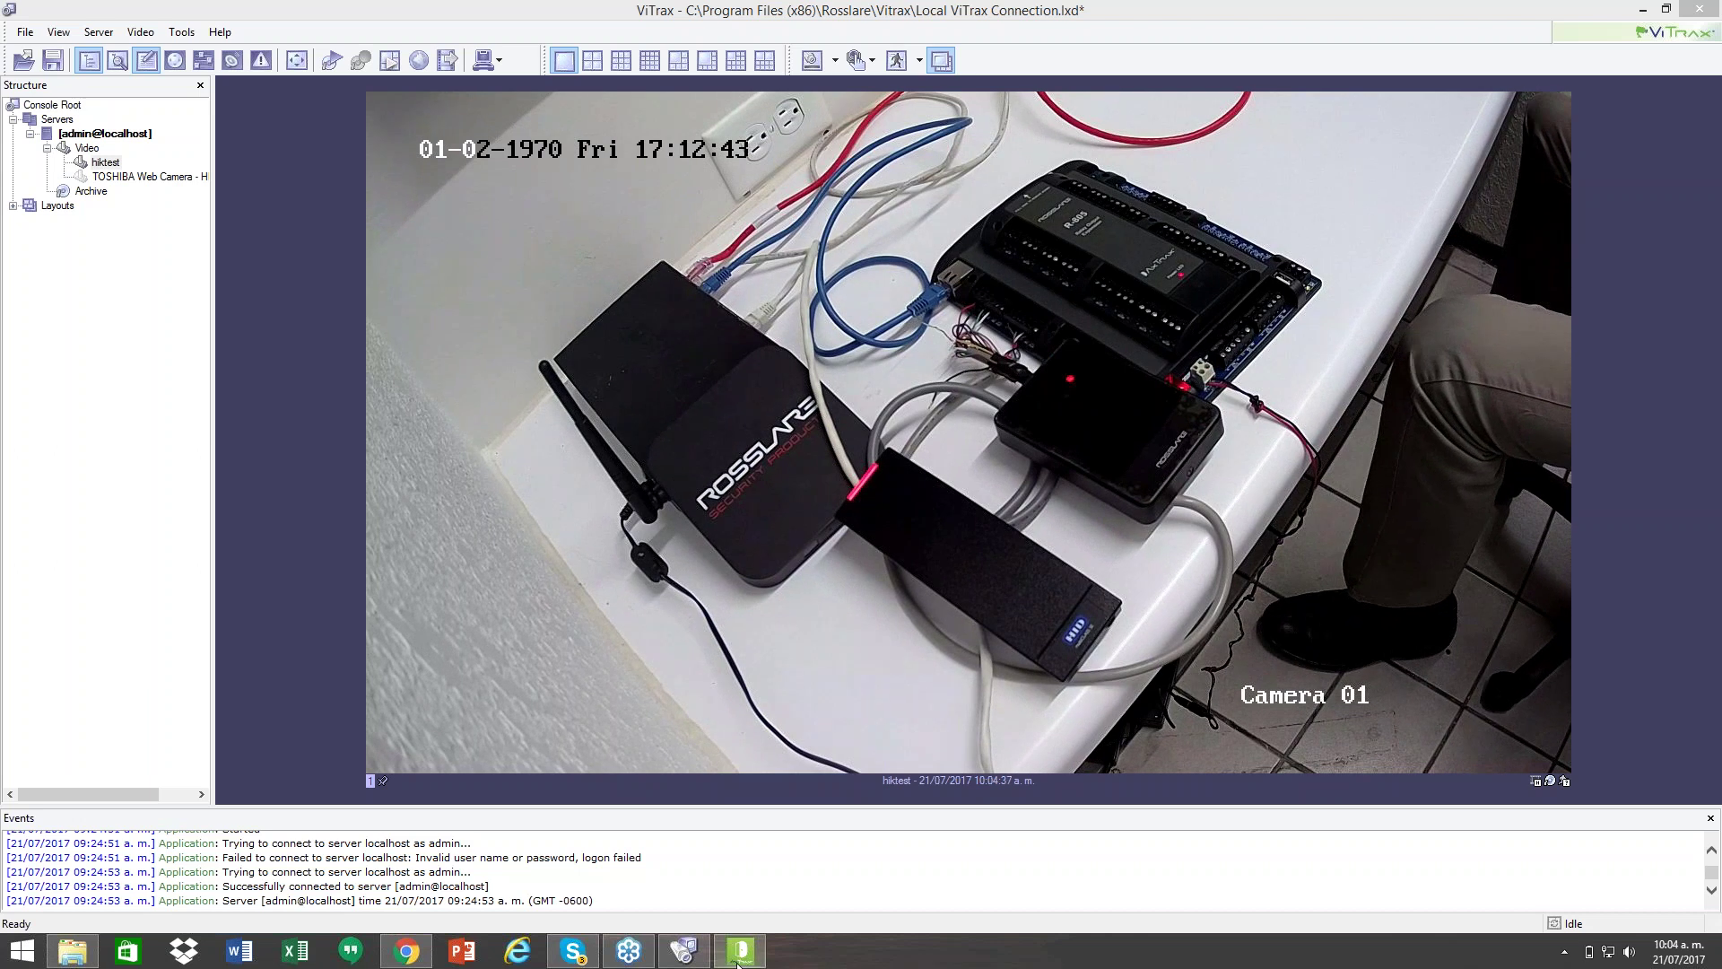
Step: Enlarge AxTraxNG's Events pane, then return to ViTrax's hiktest live view
mouse_move(744, 954)
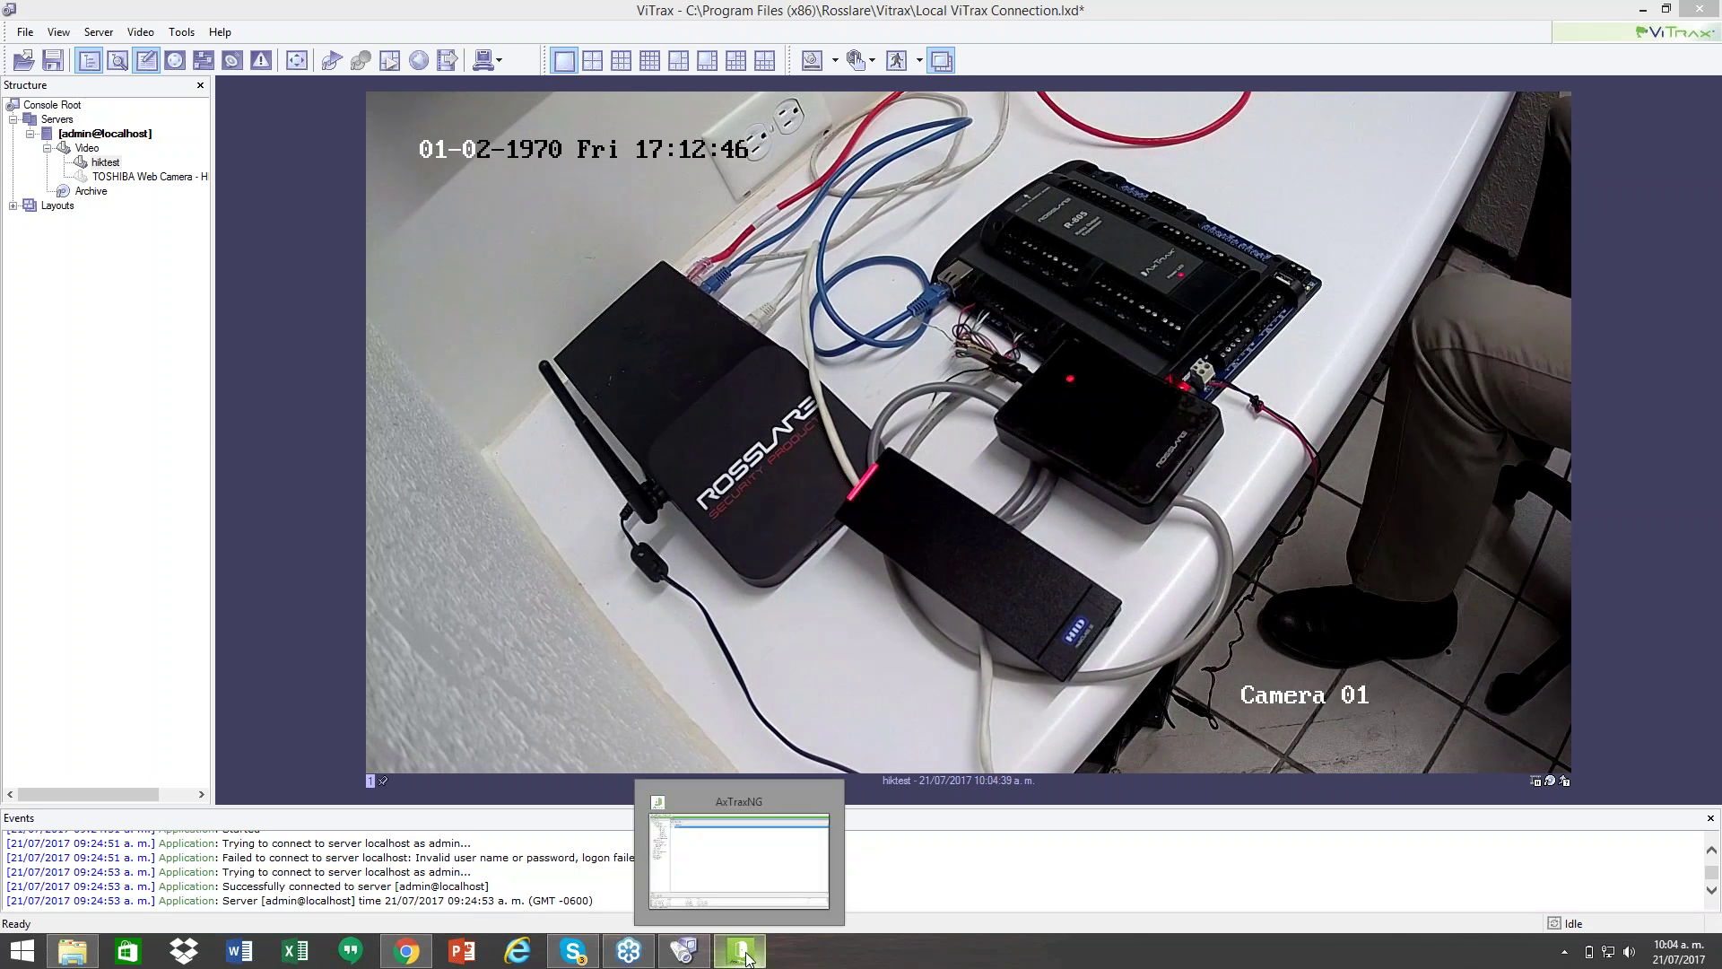
left_click(747, 957)
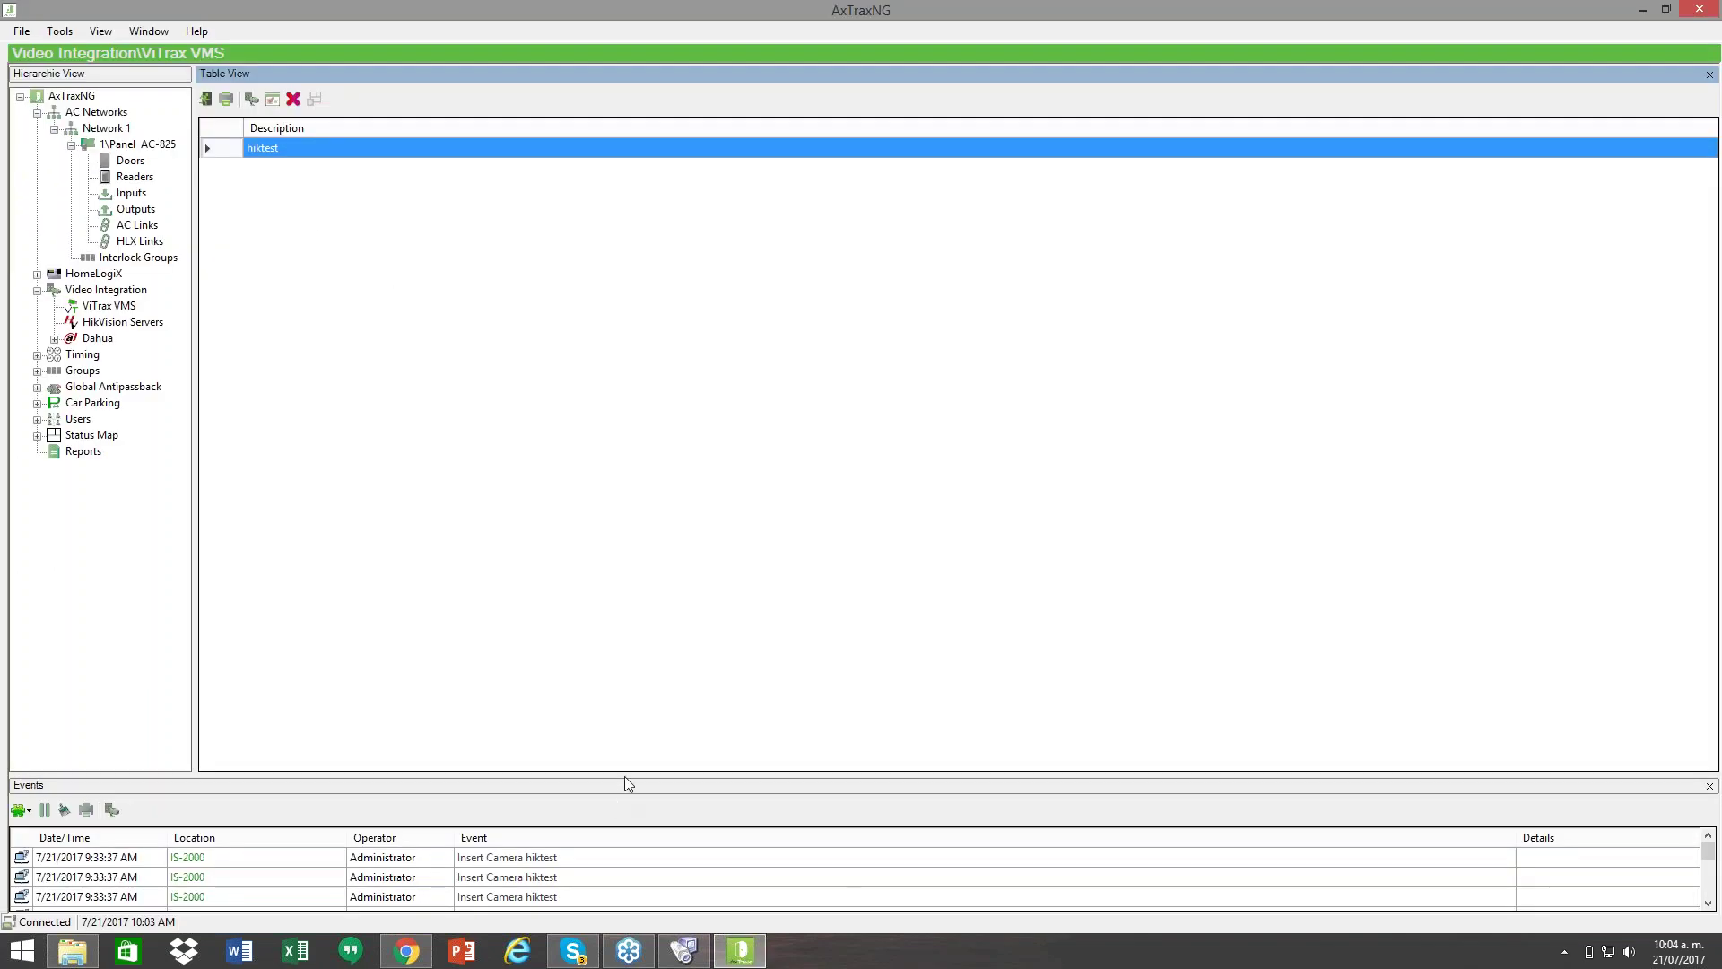
left_click_drag(624, 778, 624, 625)
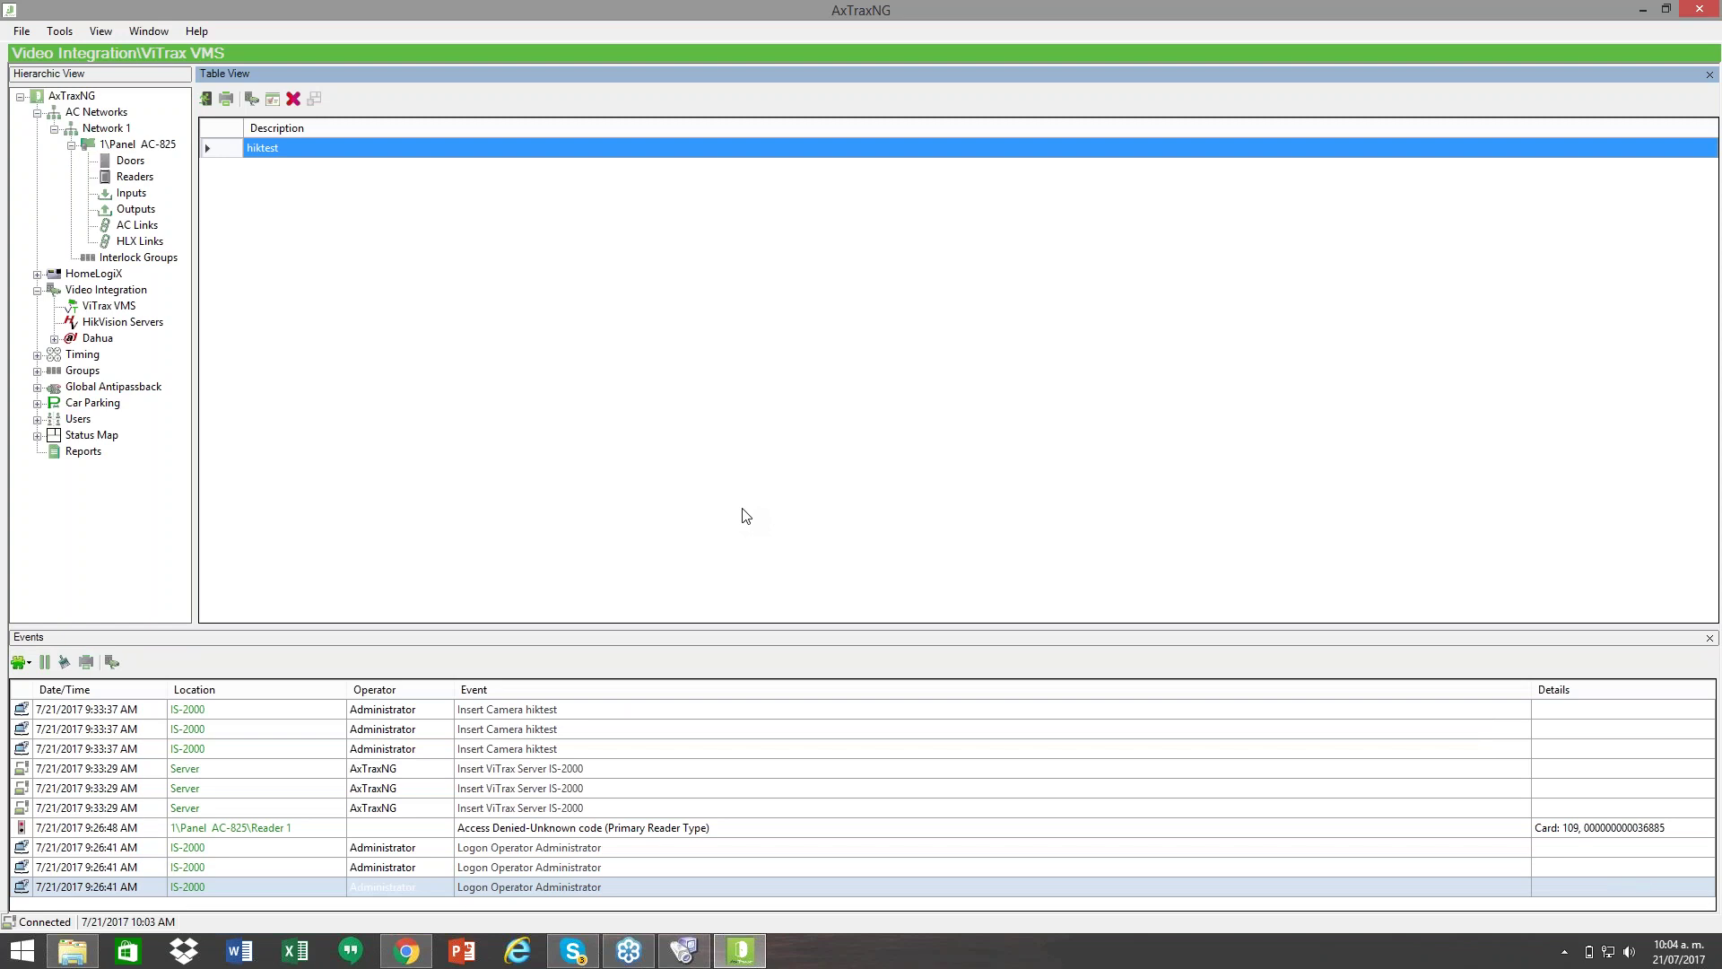
left_click(685, 953)
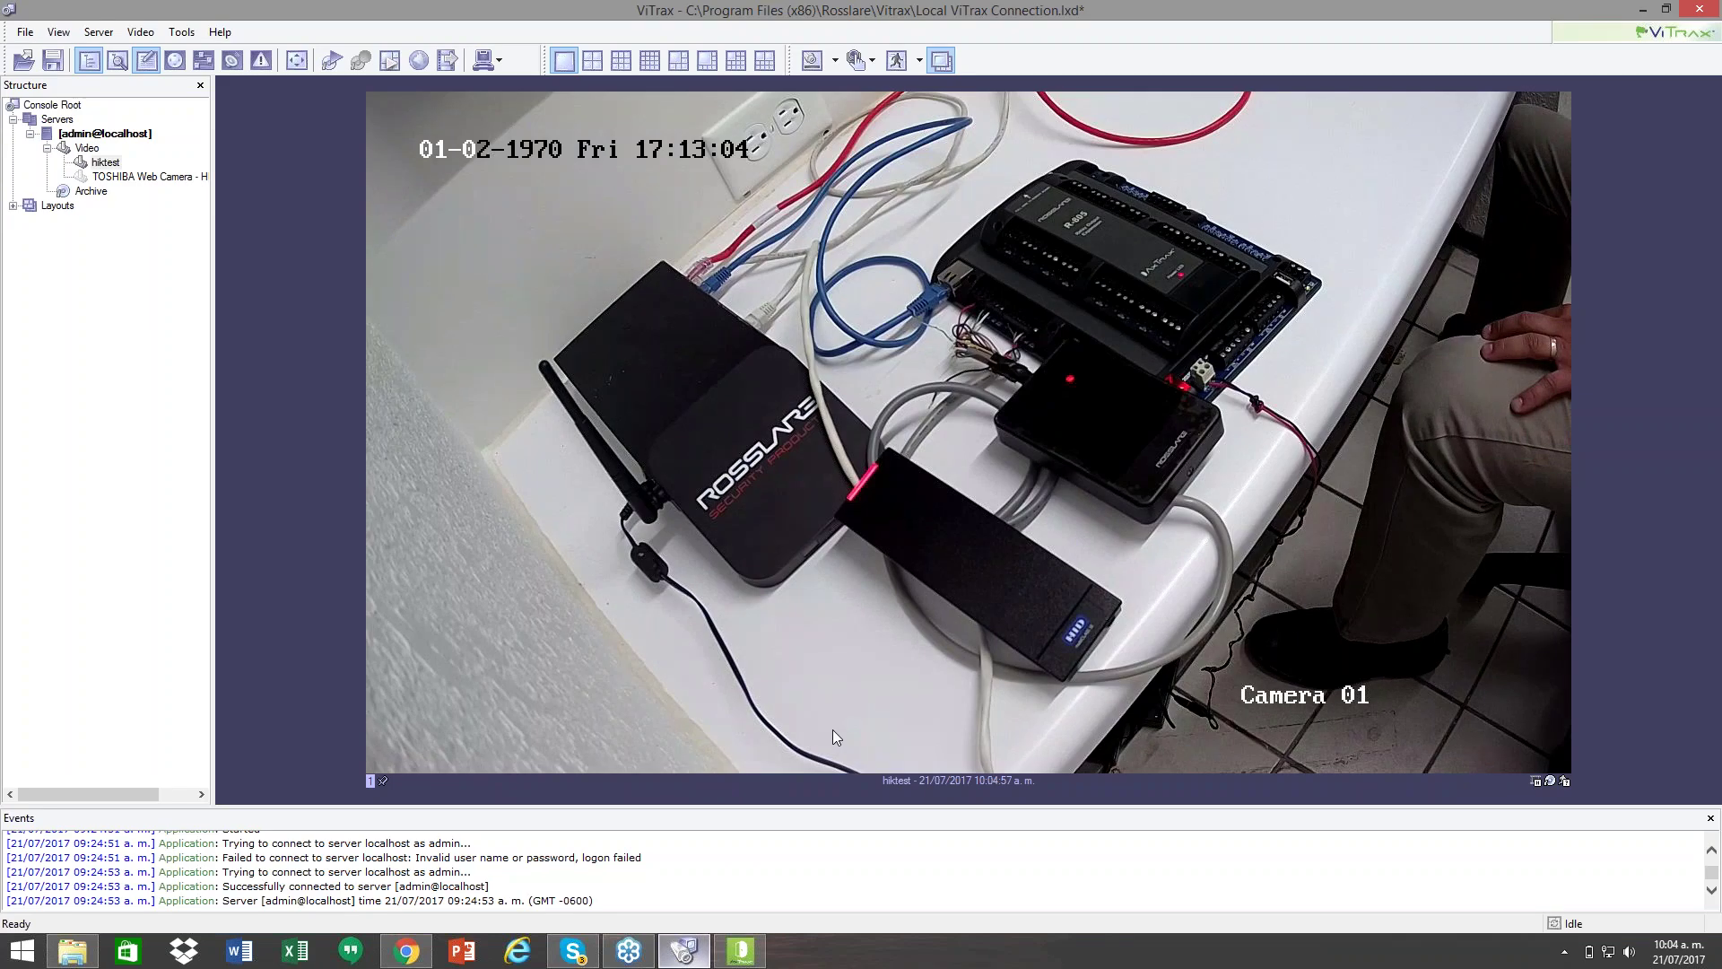
Step: Restore ViTrax to a small window and move it to the top-right, uncovering AxTraxNG
double_click(334, 10)
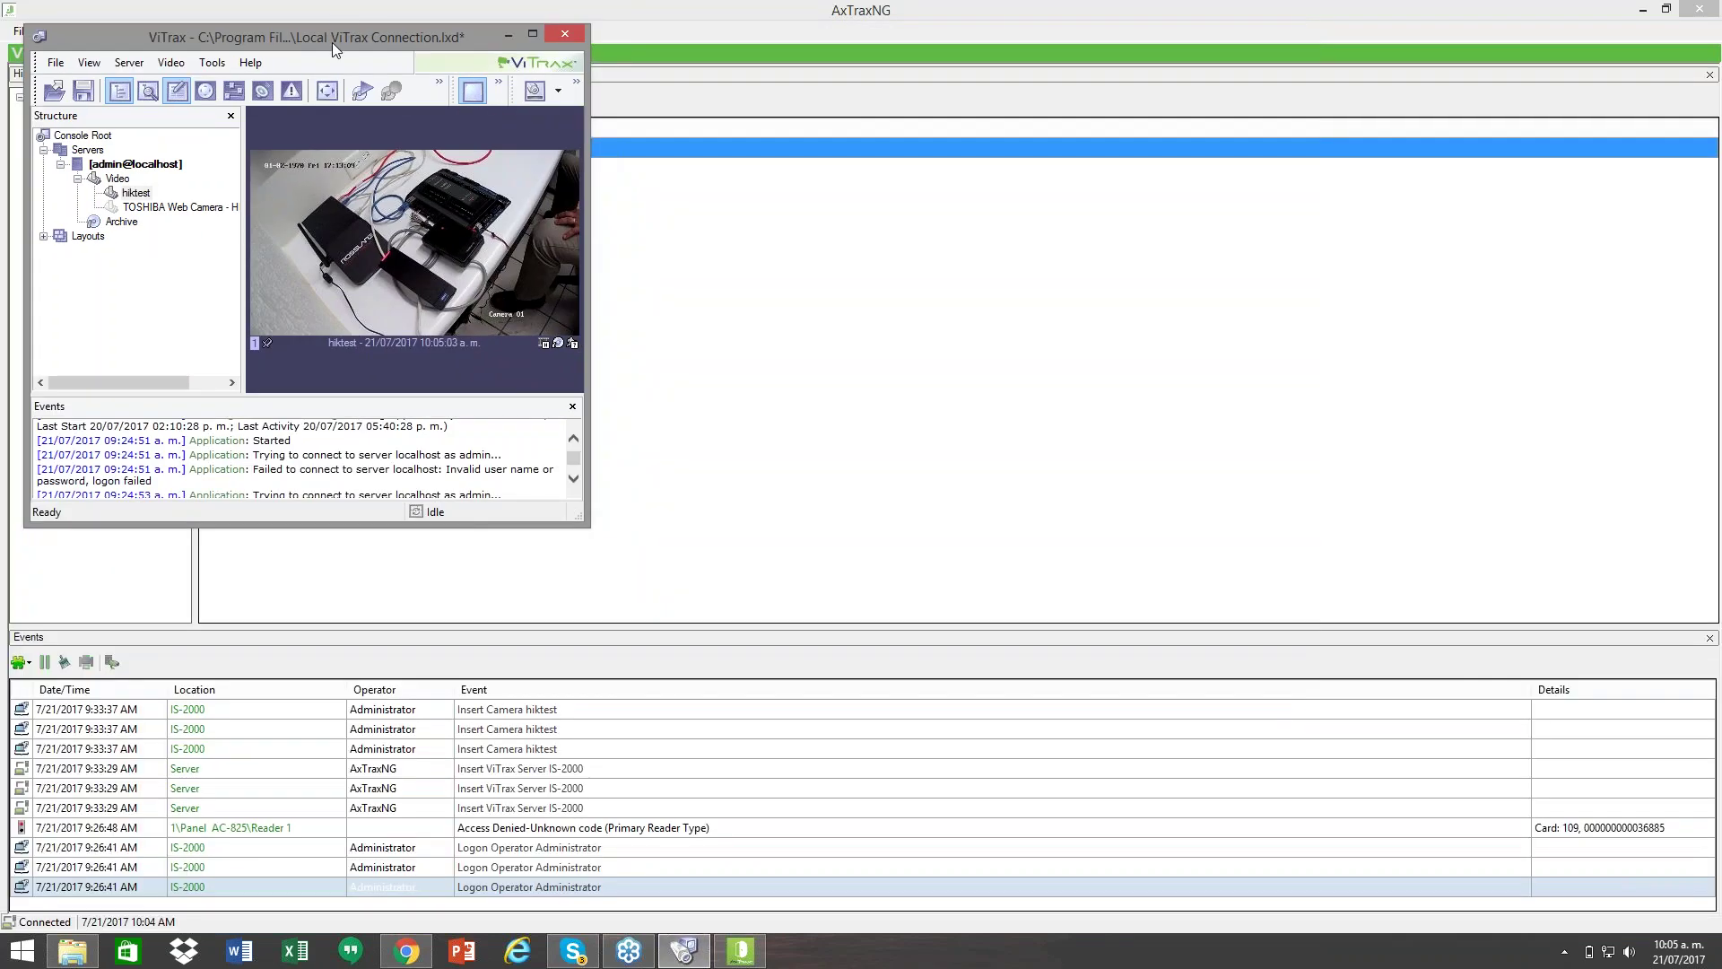
left_click_drag(548, 41, 1613, 34)
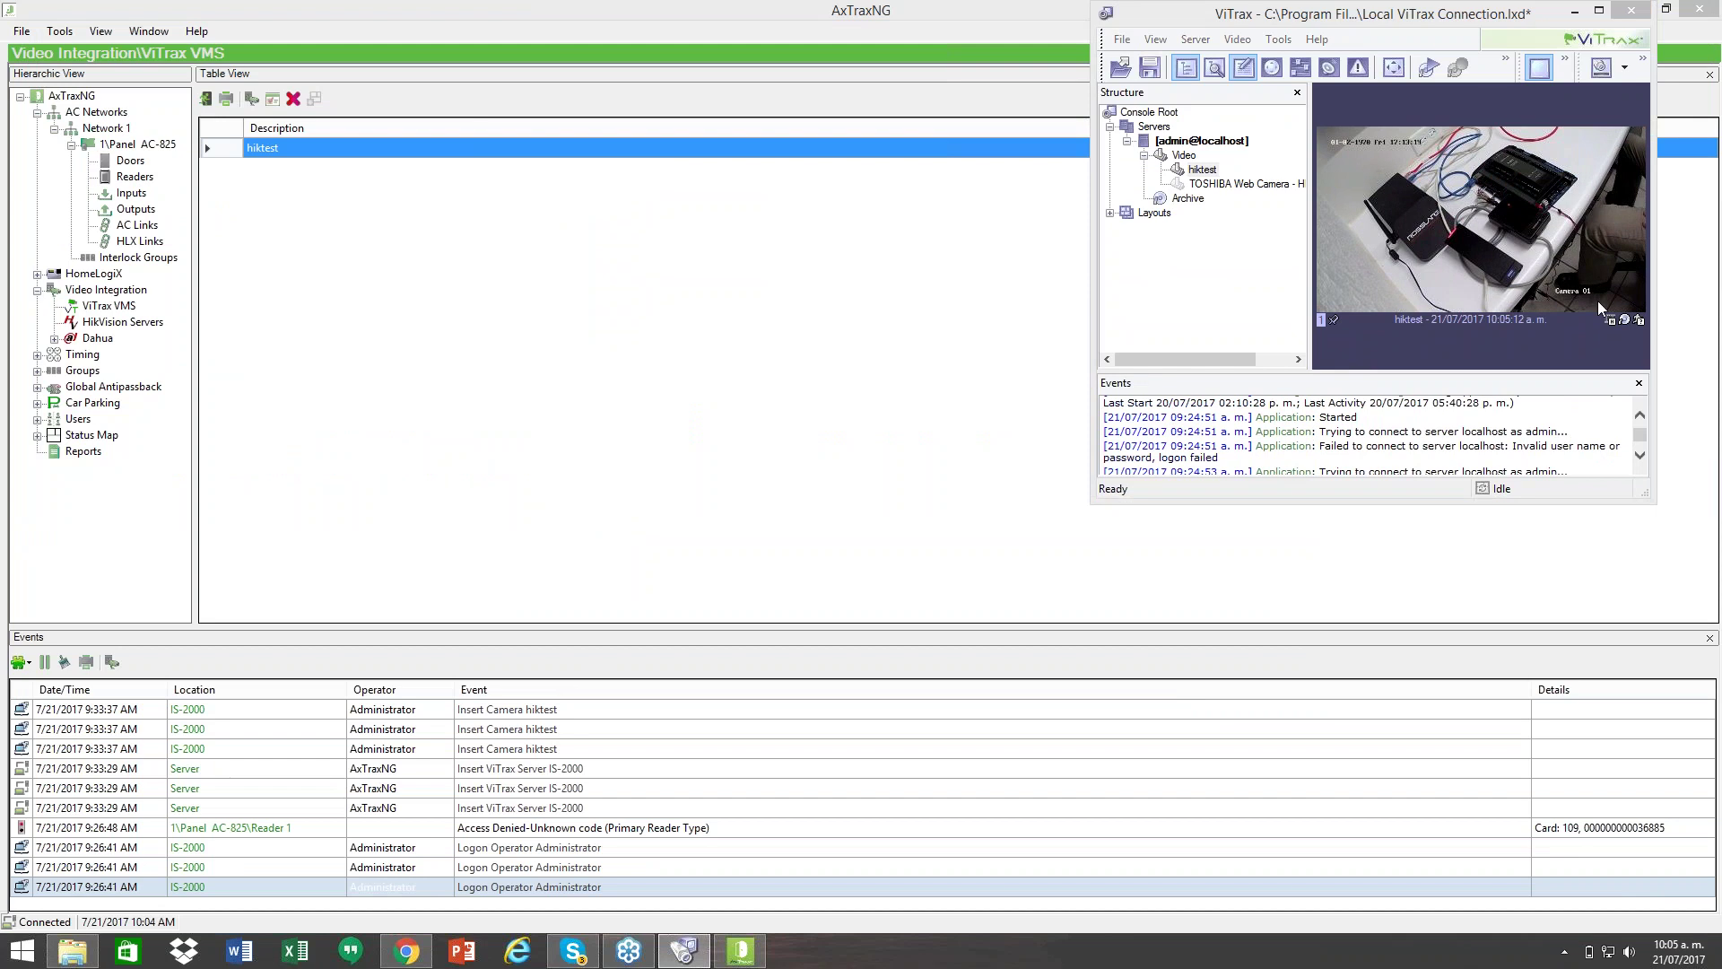
mouse_move(403, 665)
left_mouse_down()
mouse_move(1346, 704)
mouse_move(653, 669)
left_mouse_up()
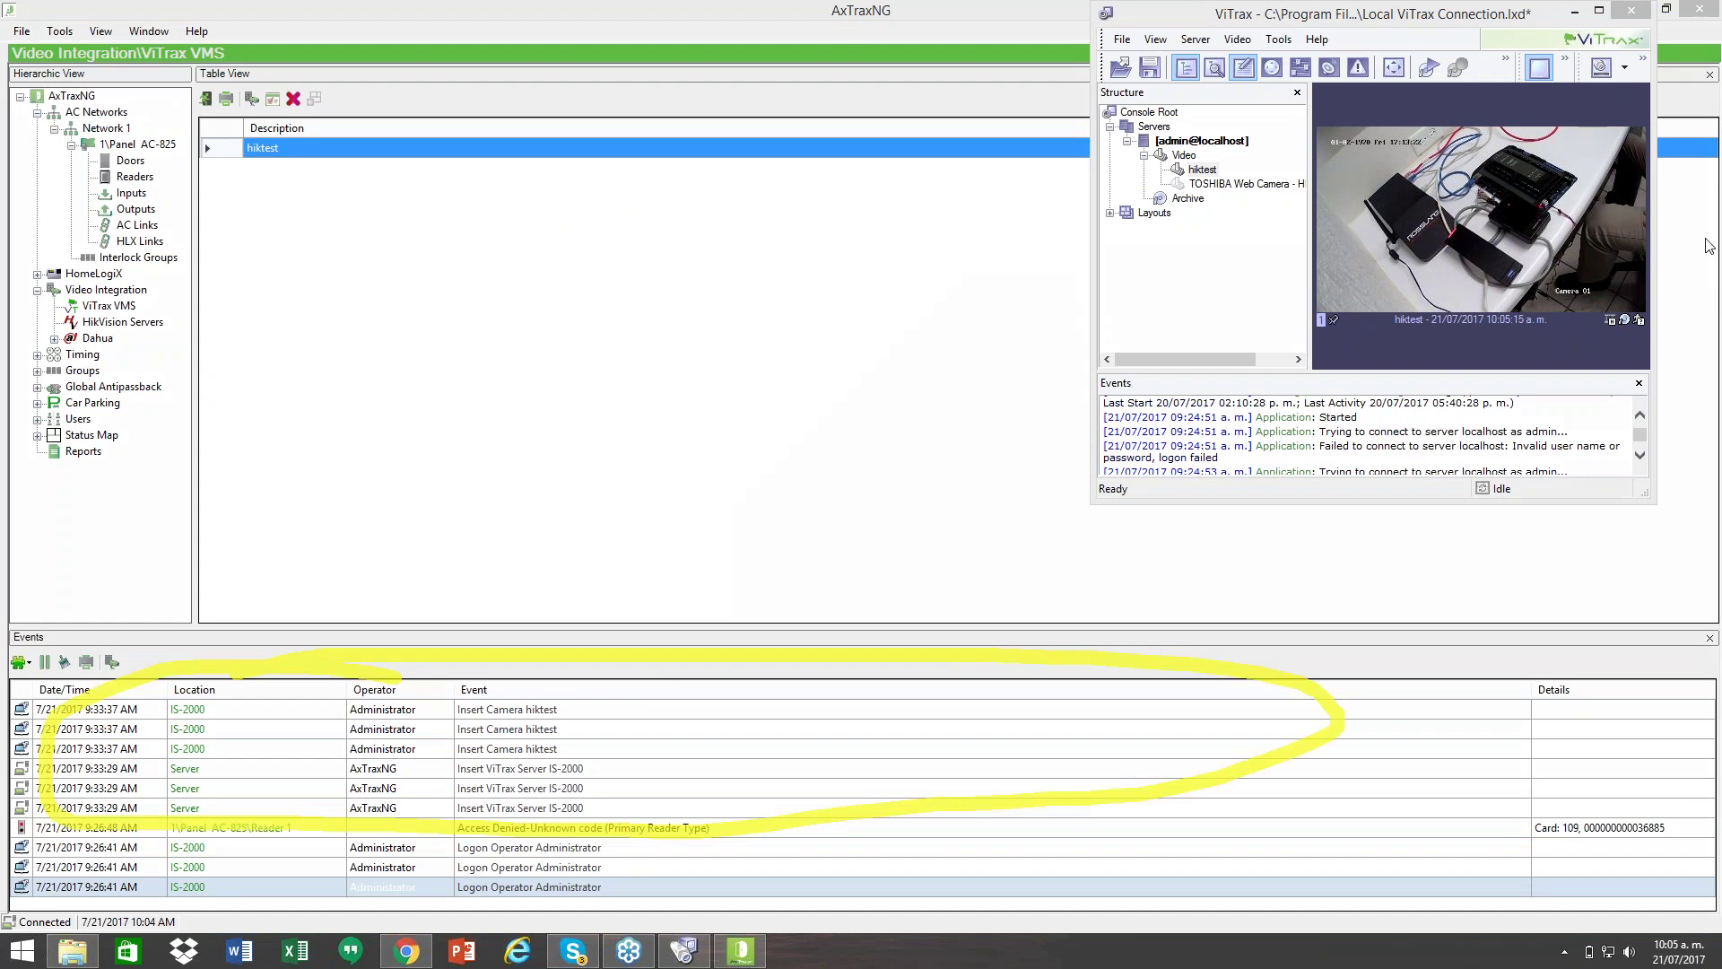
left_click(1312, 676)
Step: Review Reader 1's new Access Denied-Unknown code event, then go to Readers
left_click(684, 951)
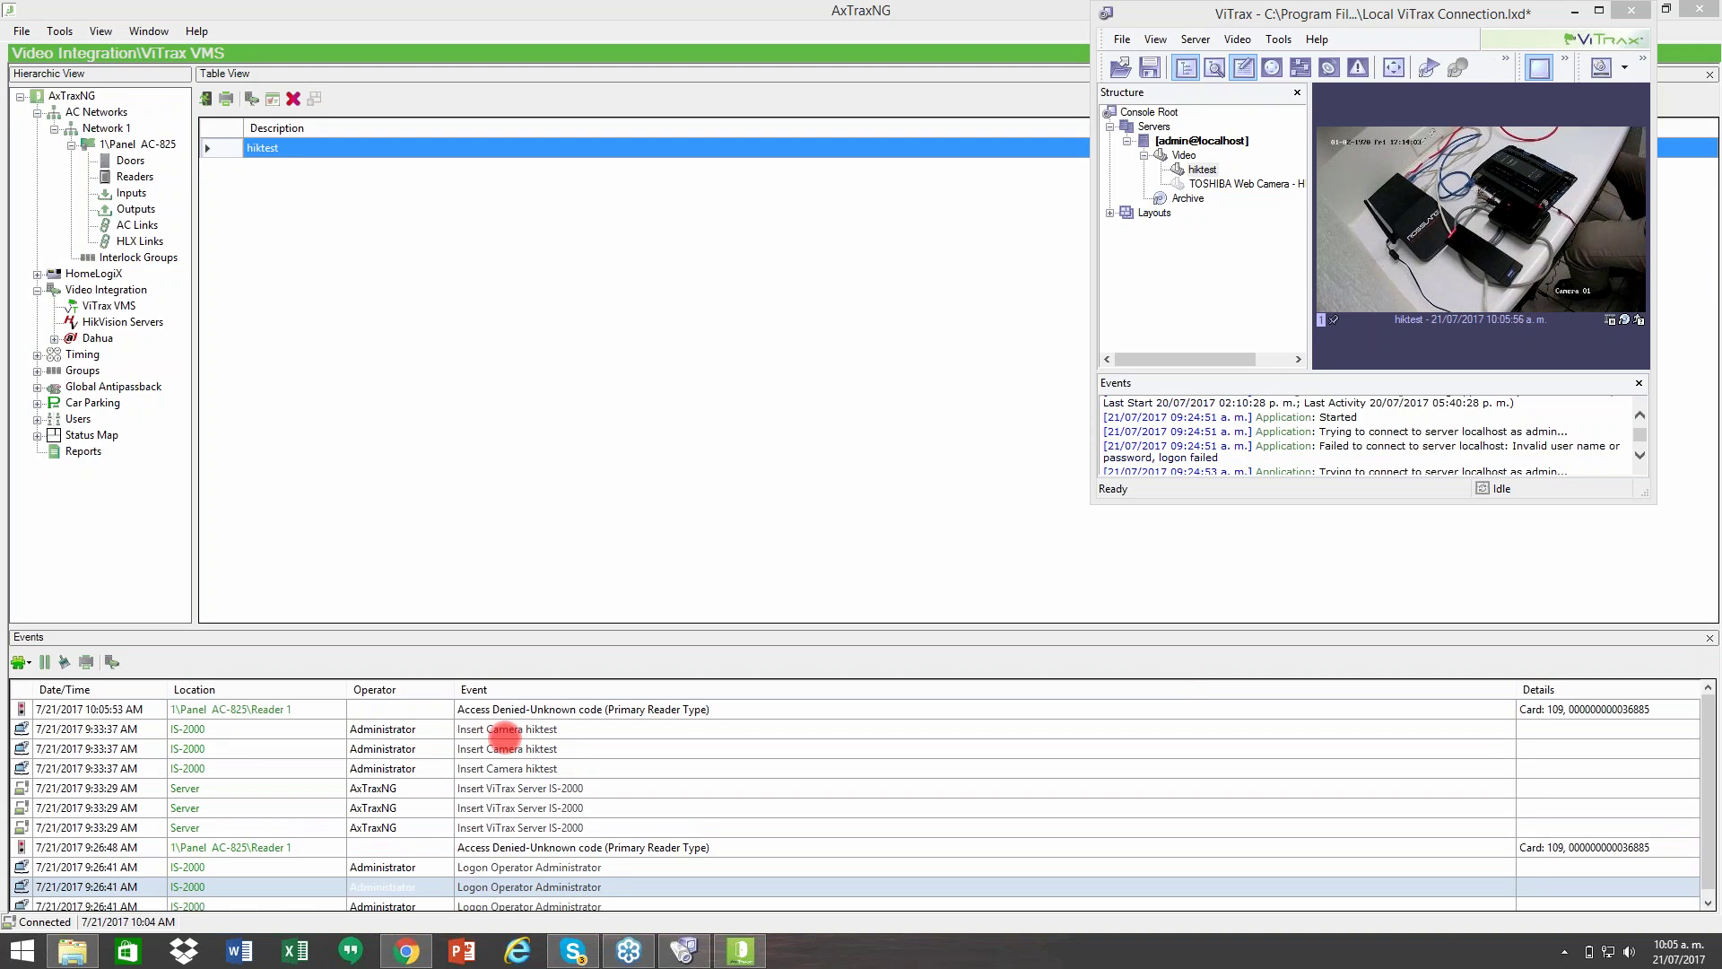
left_click(566, 731)
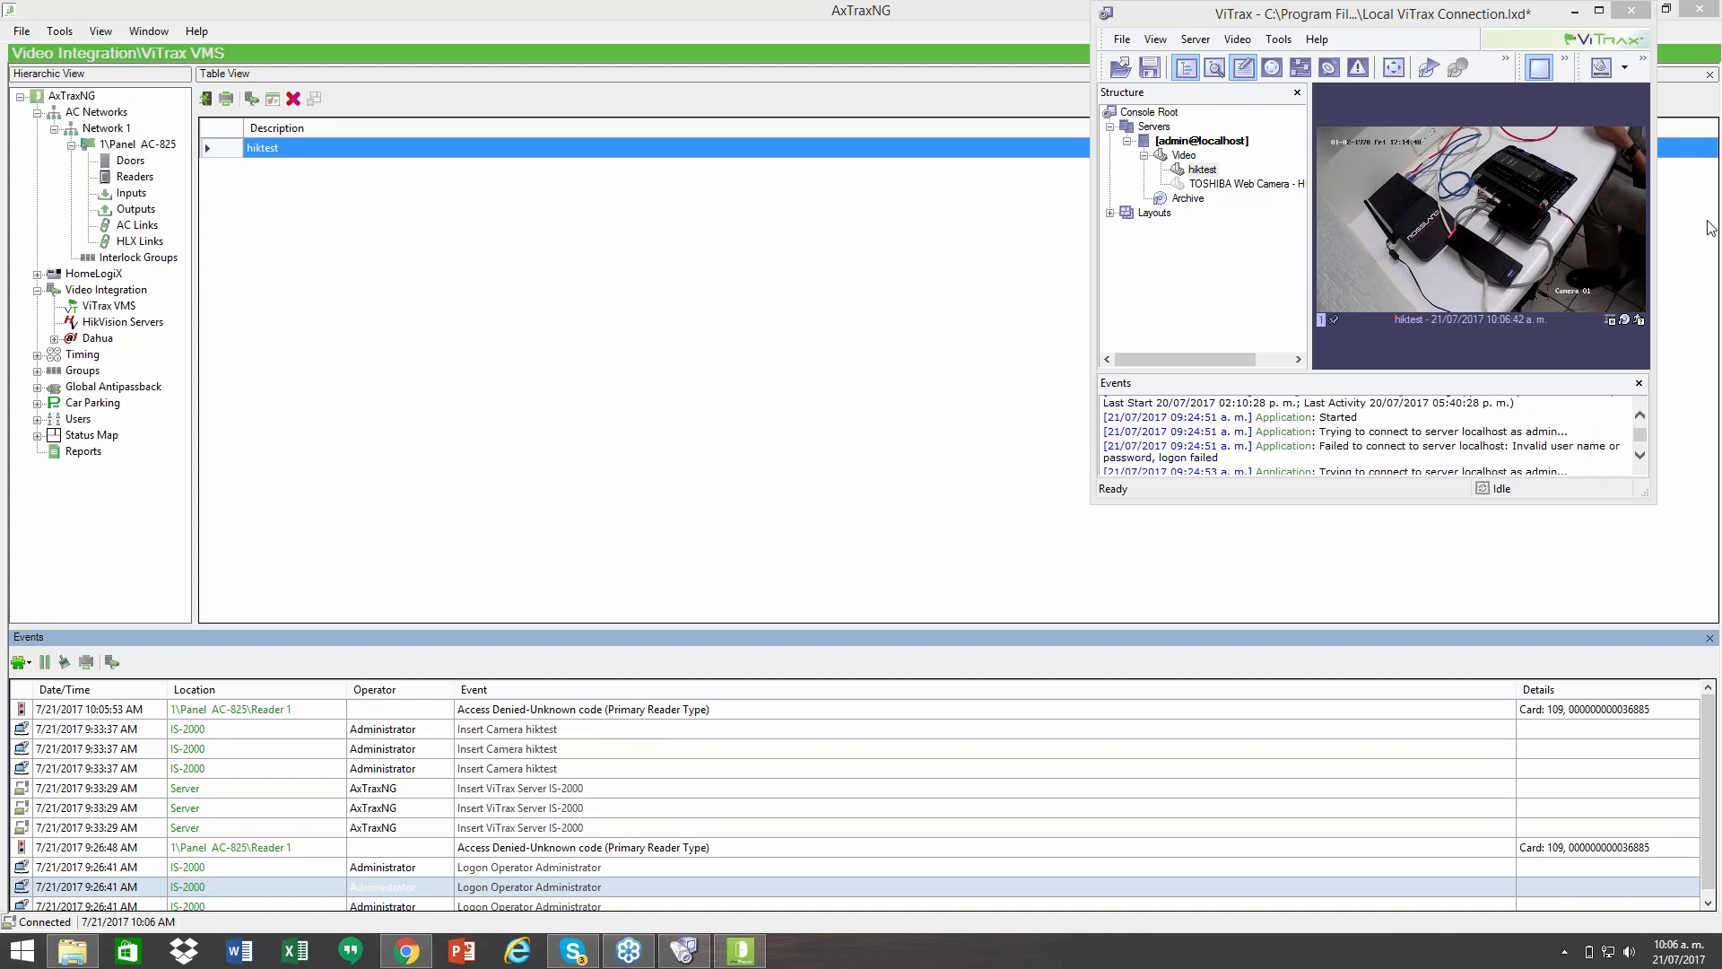
left_click(686, 380)
left_click(130, 178)
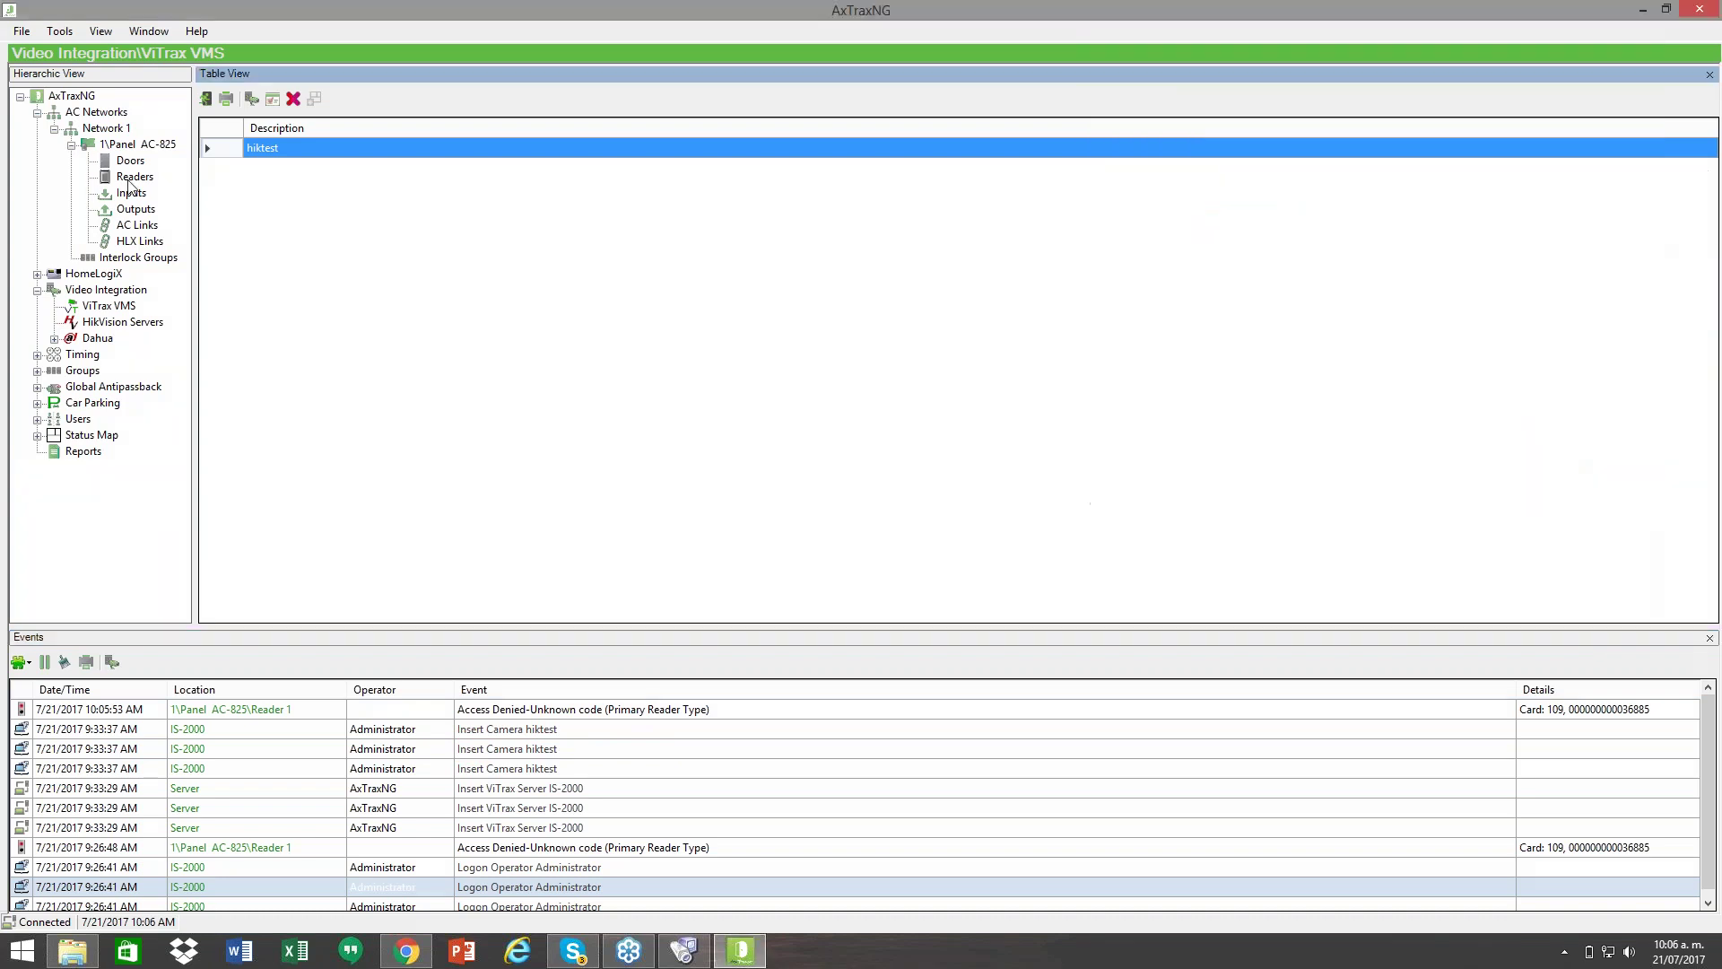
Step: Set Reader 1's primary reader type to Wiegand 37 Bits and save the reader
left_click(464, 154)
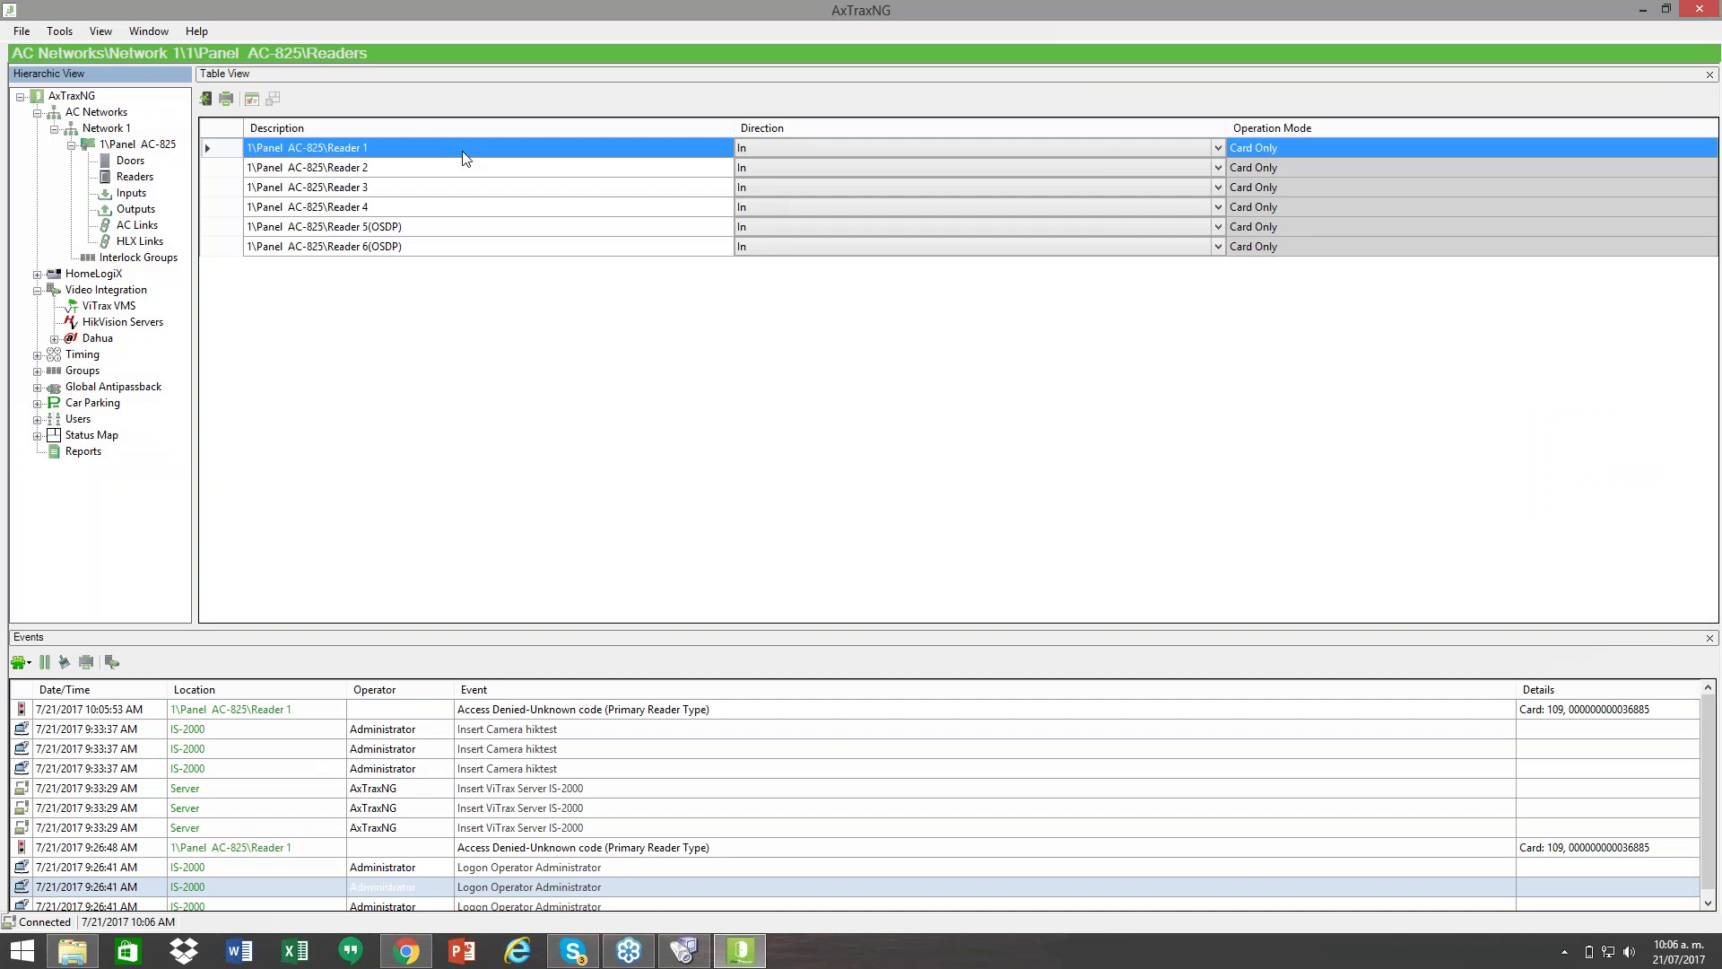
double_click(464, 158)
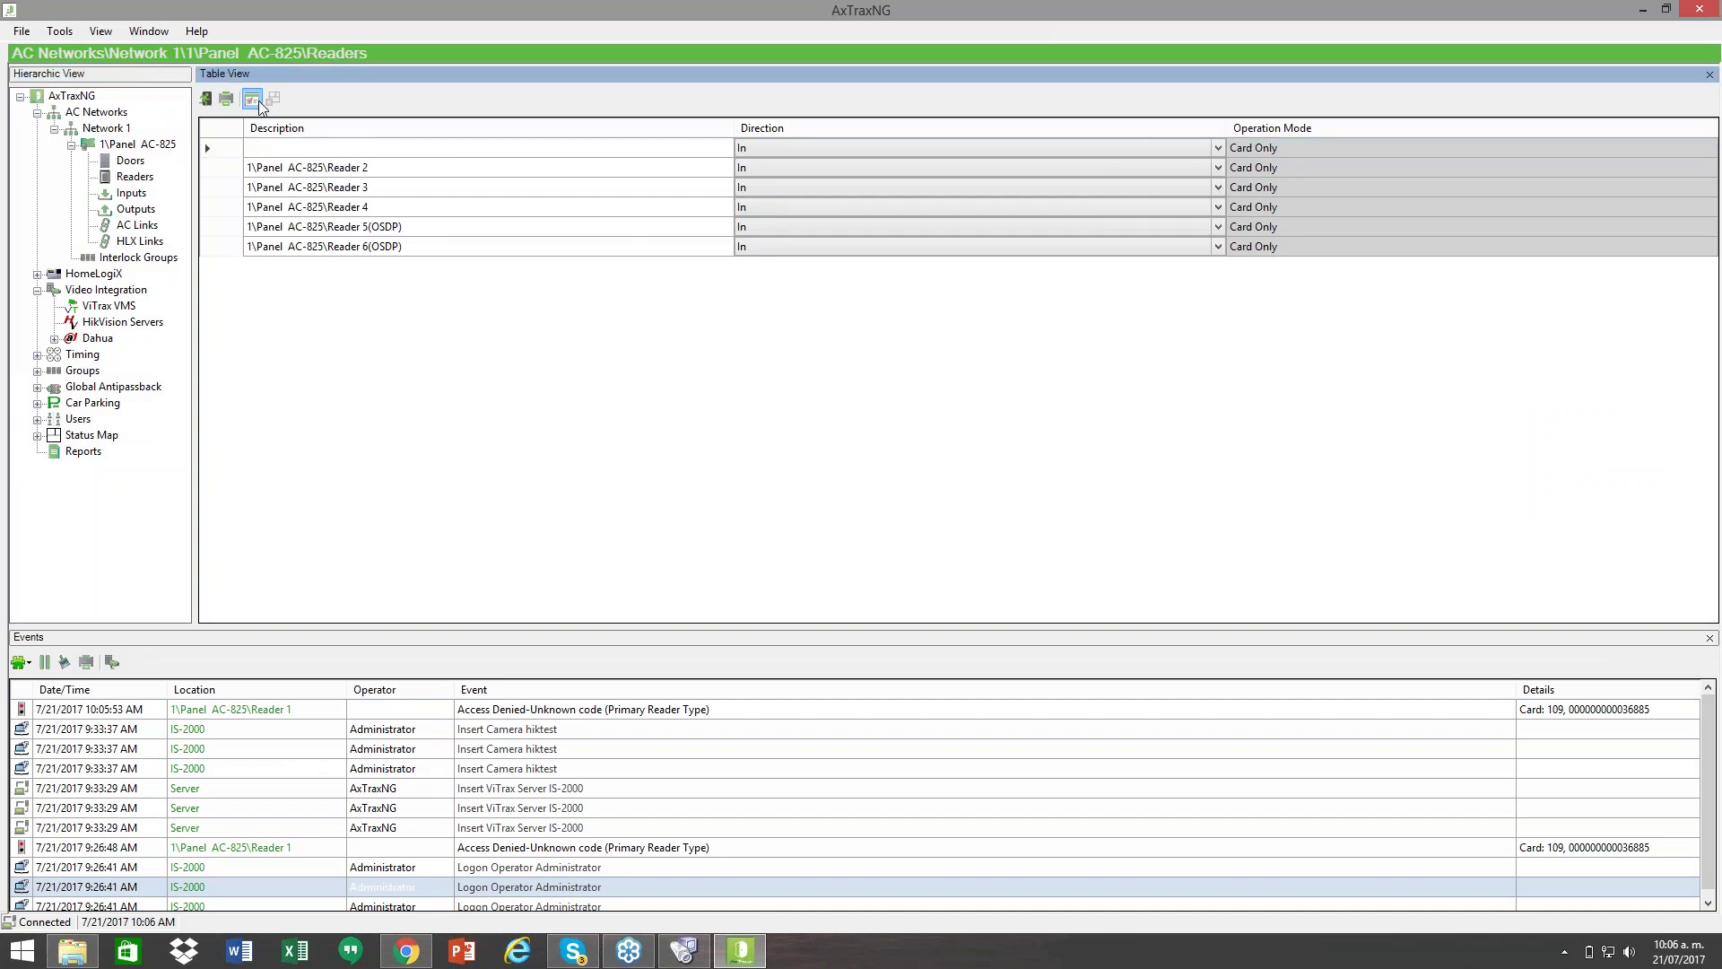
left_click(793, 505)
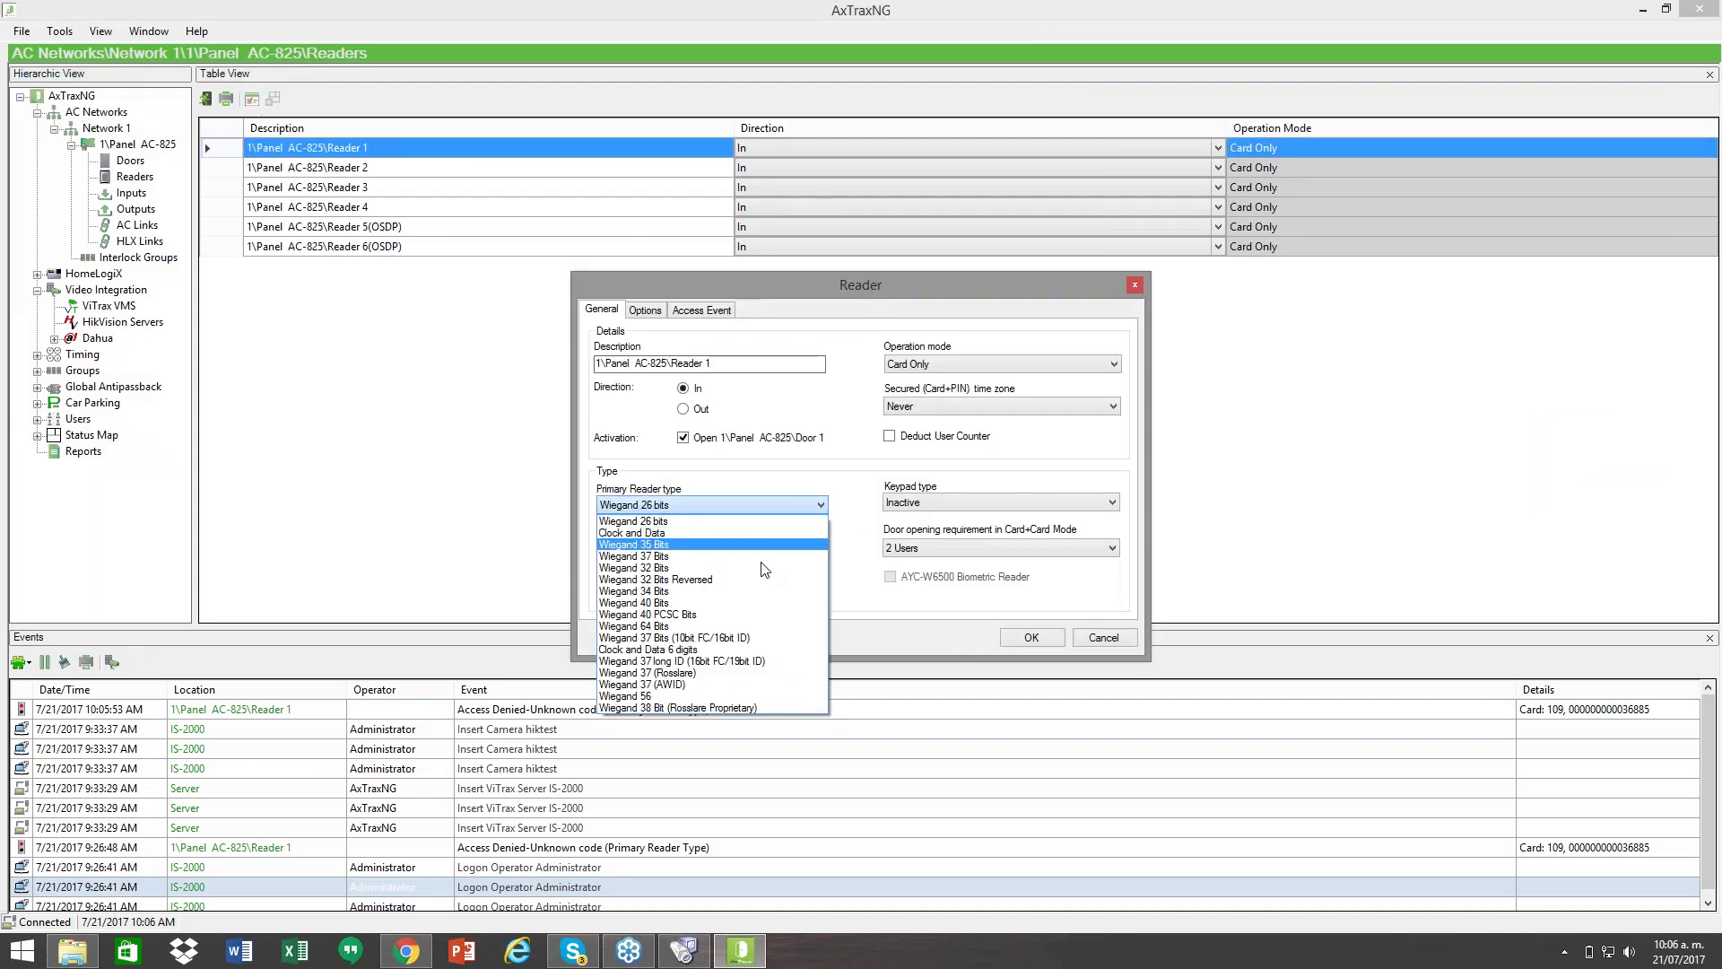
left_click(762, 522)
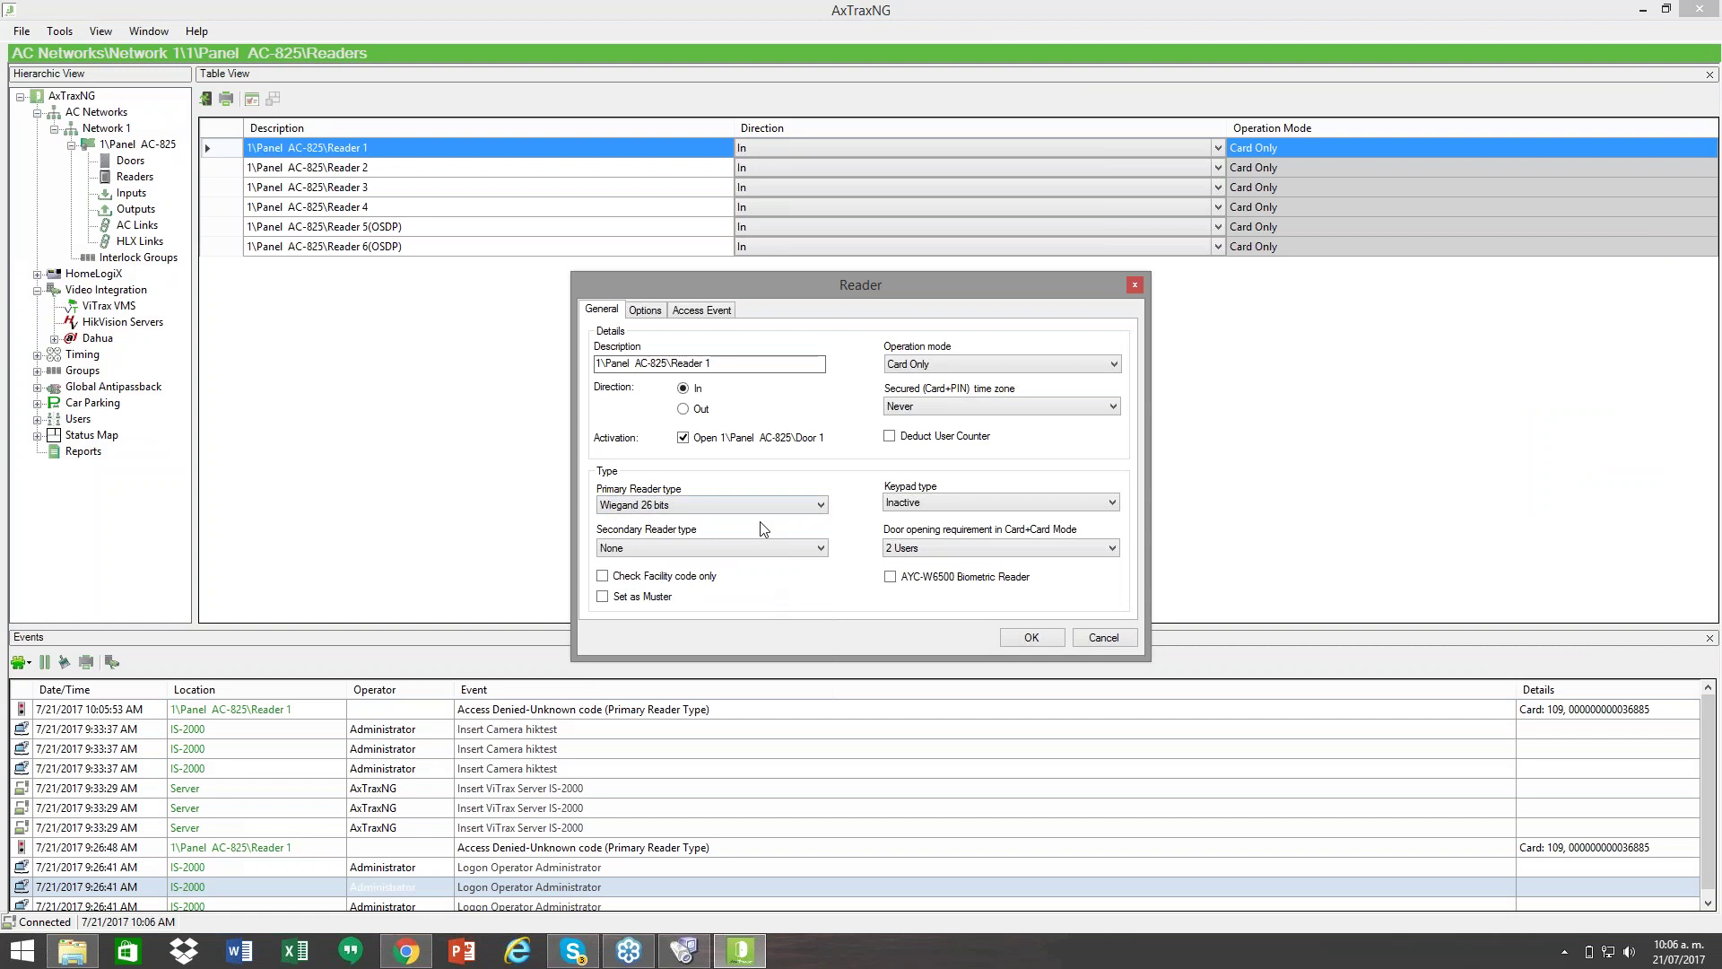
left_click(762, 511)
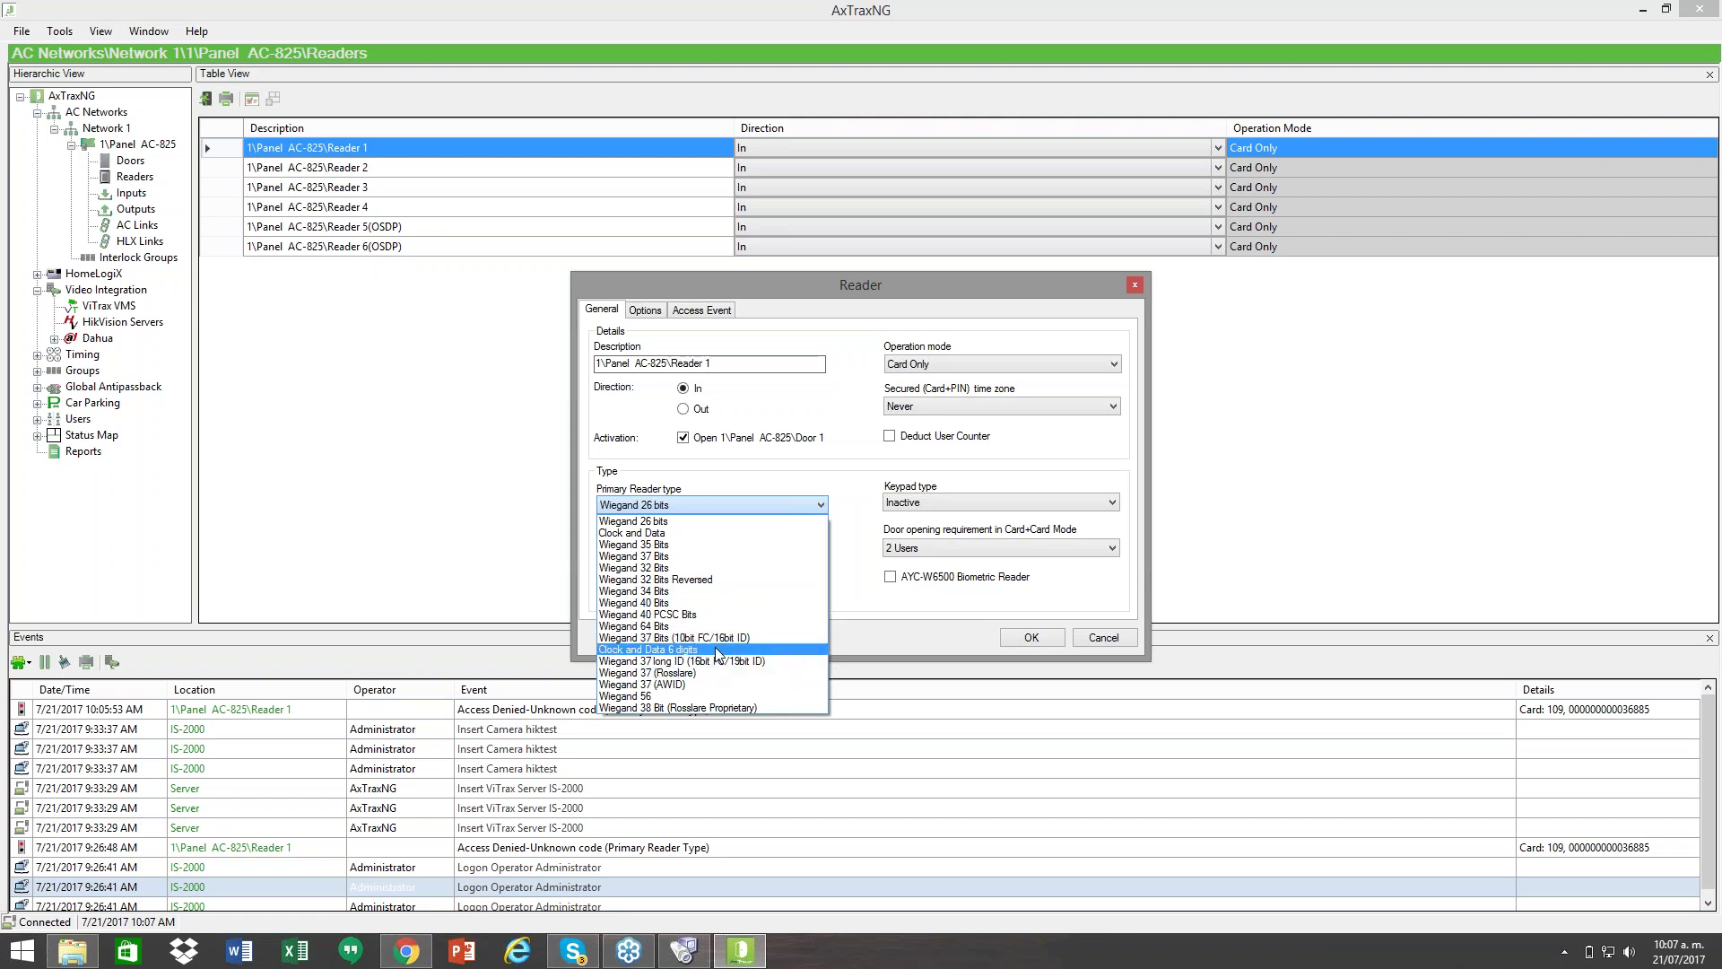
left_click(669, 556)
left_click(1023, 639)
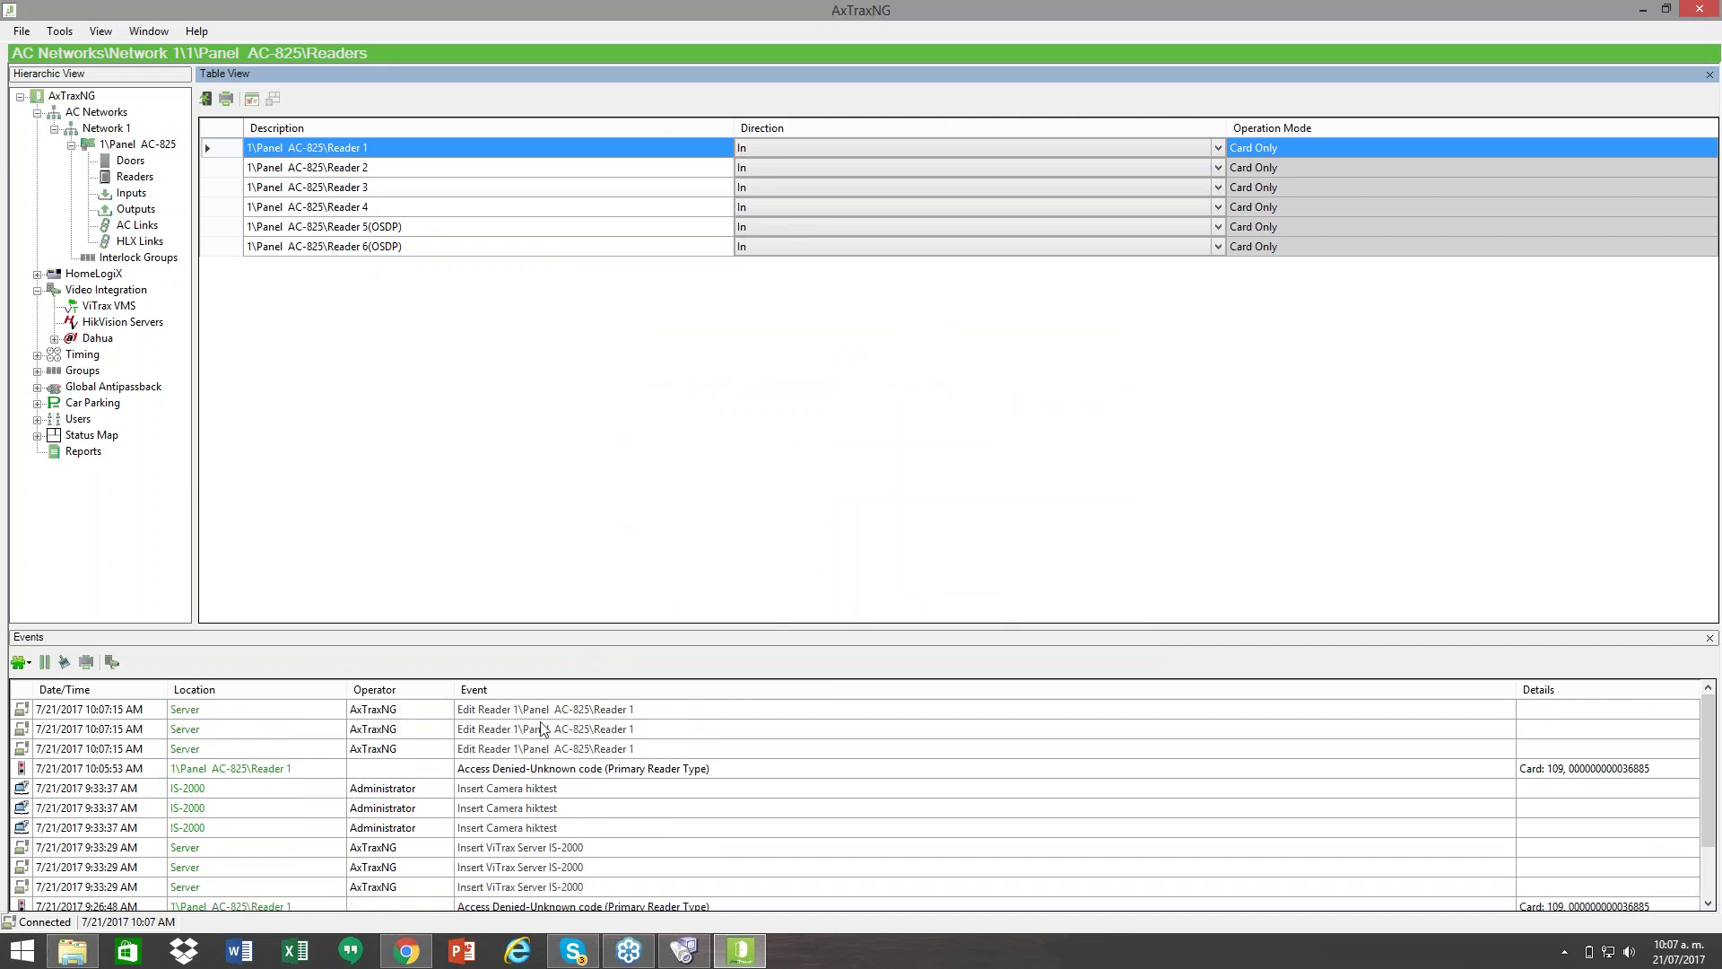
left_click(1609, 316)
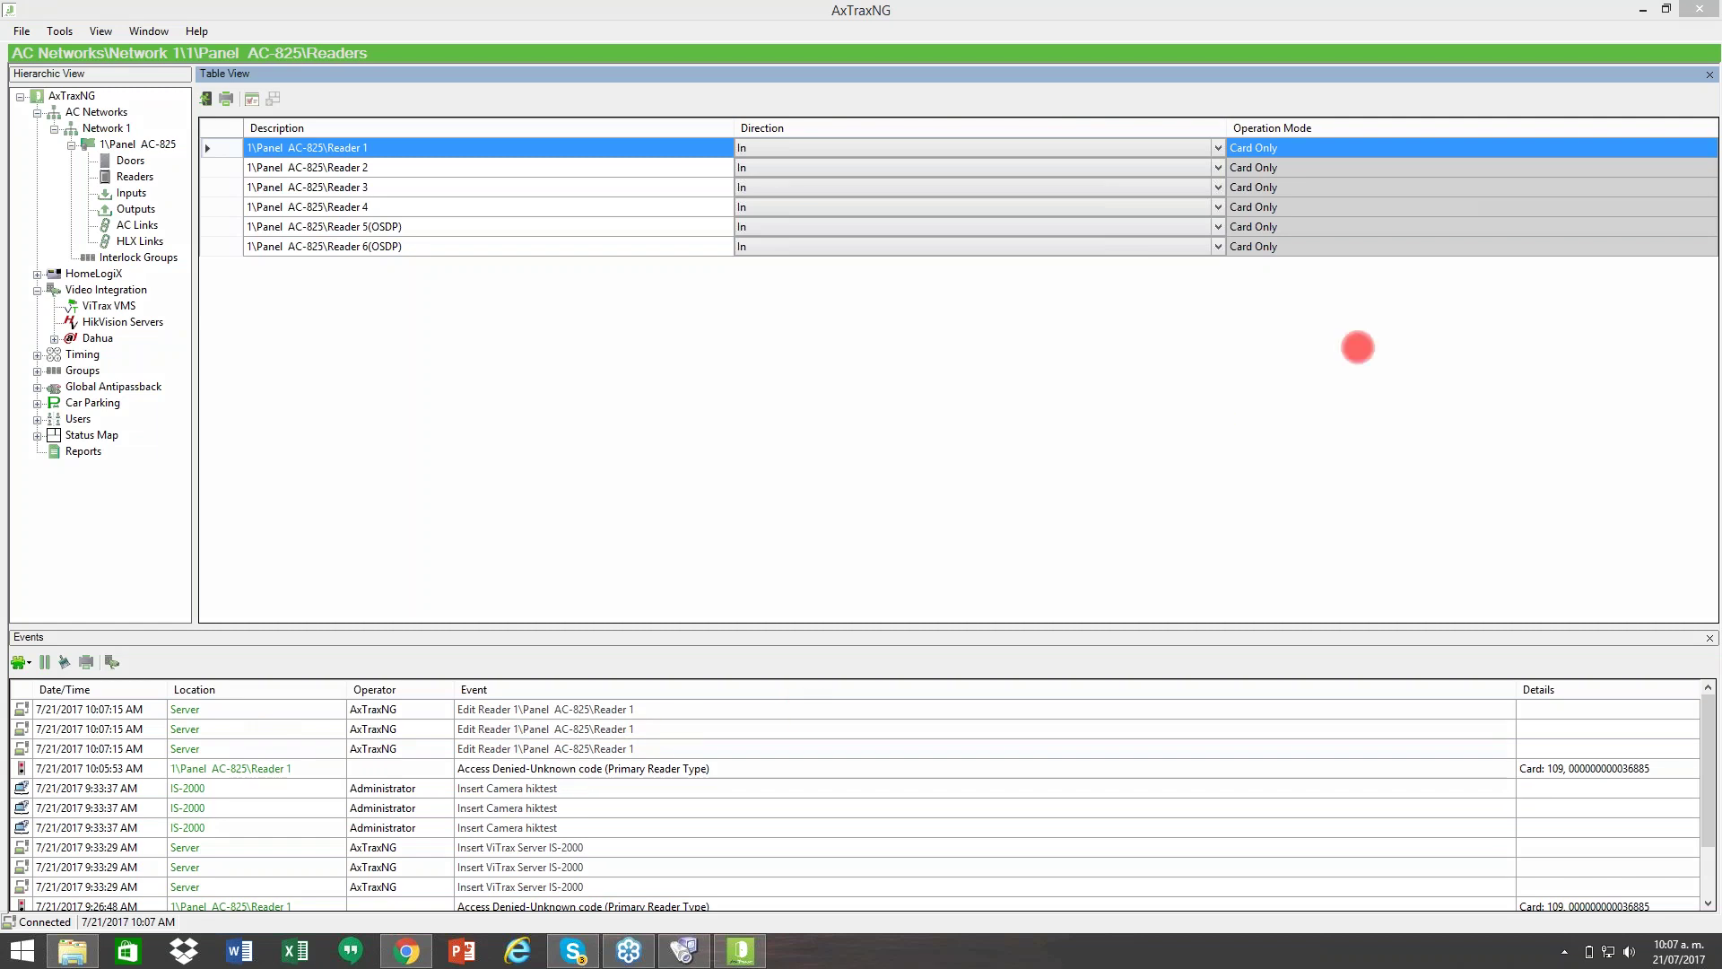
Step: After glancing at ViTrax, switch Reader 1's primary reader type to Wiegand 40 Bits and save
left_click(692, 951)
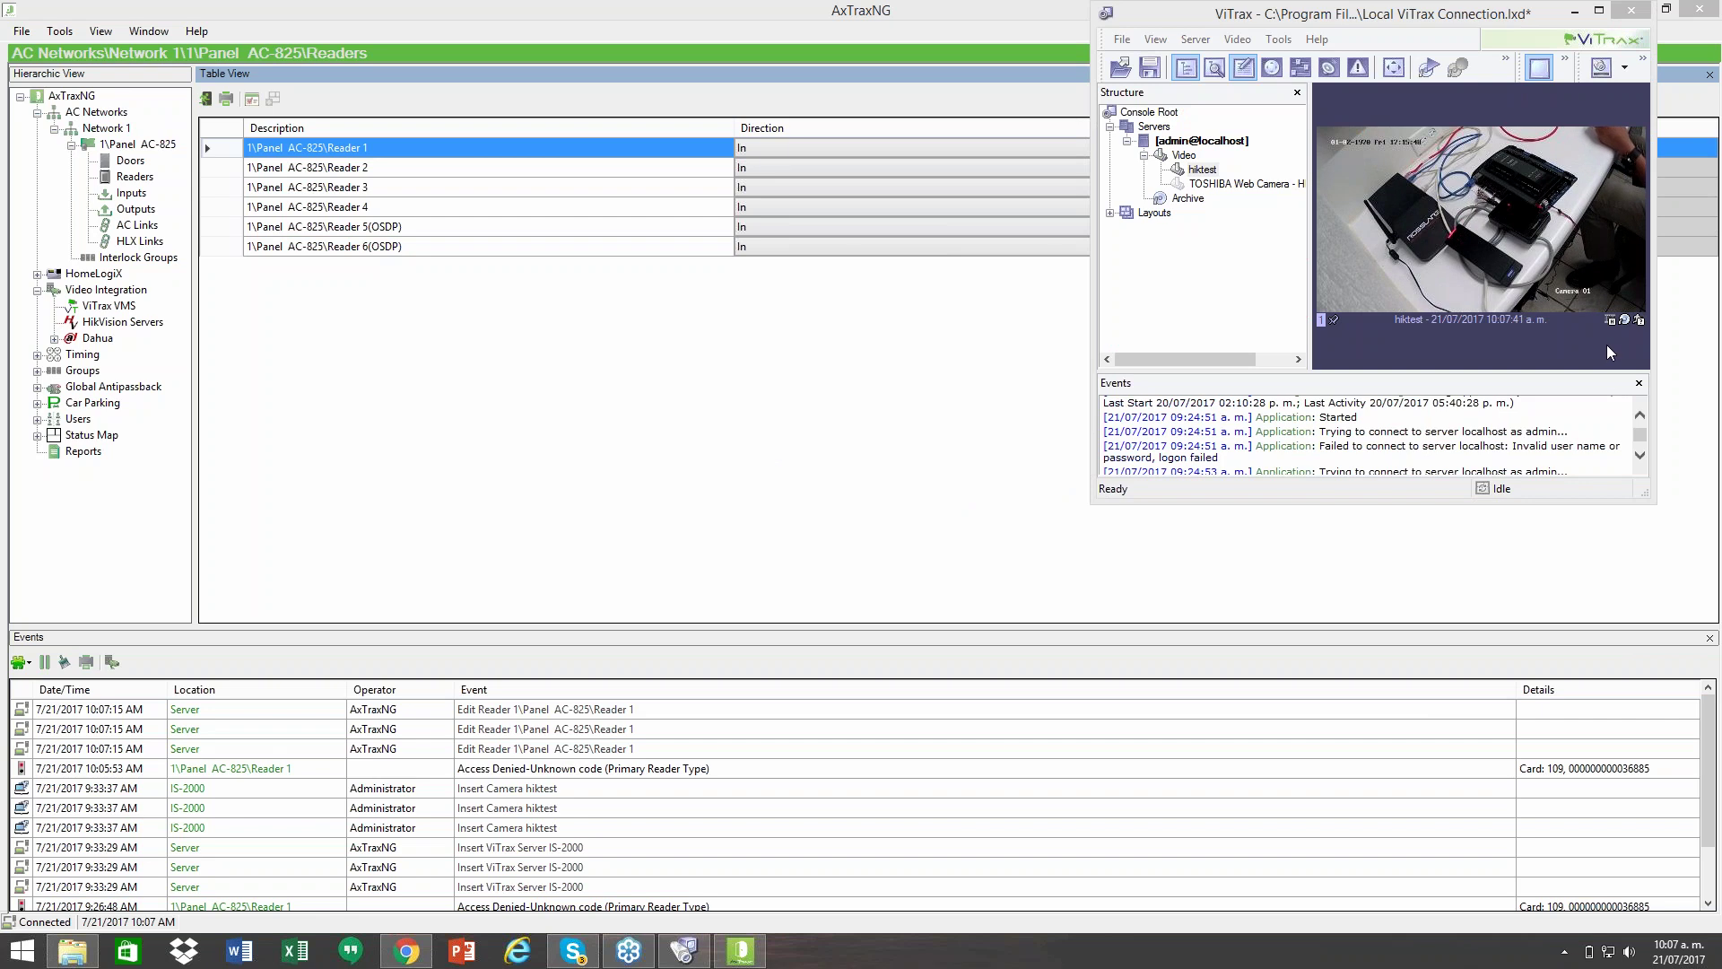
left_click(1696, 269)
double_click(271, 147)
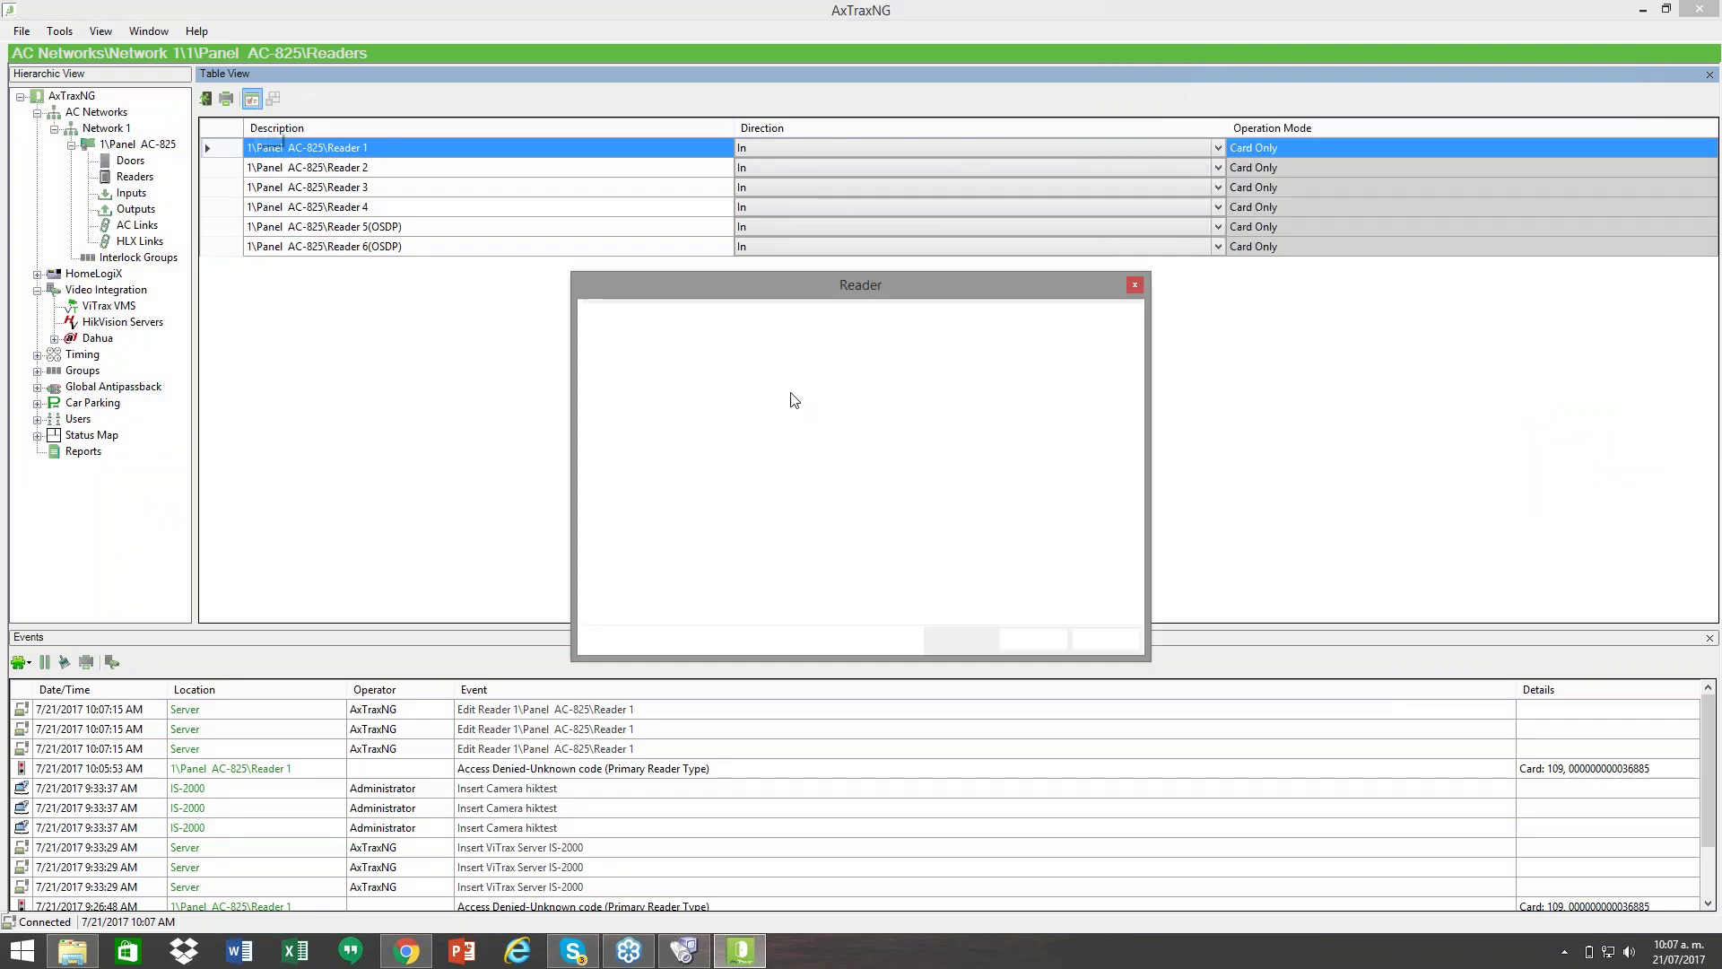
left_click(753, 505)
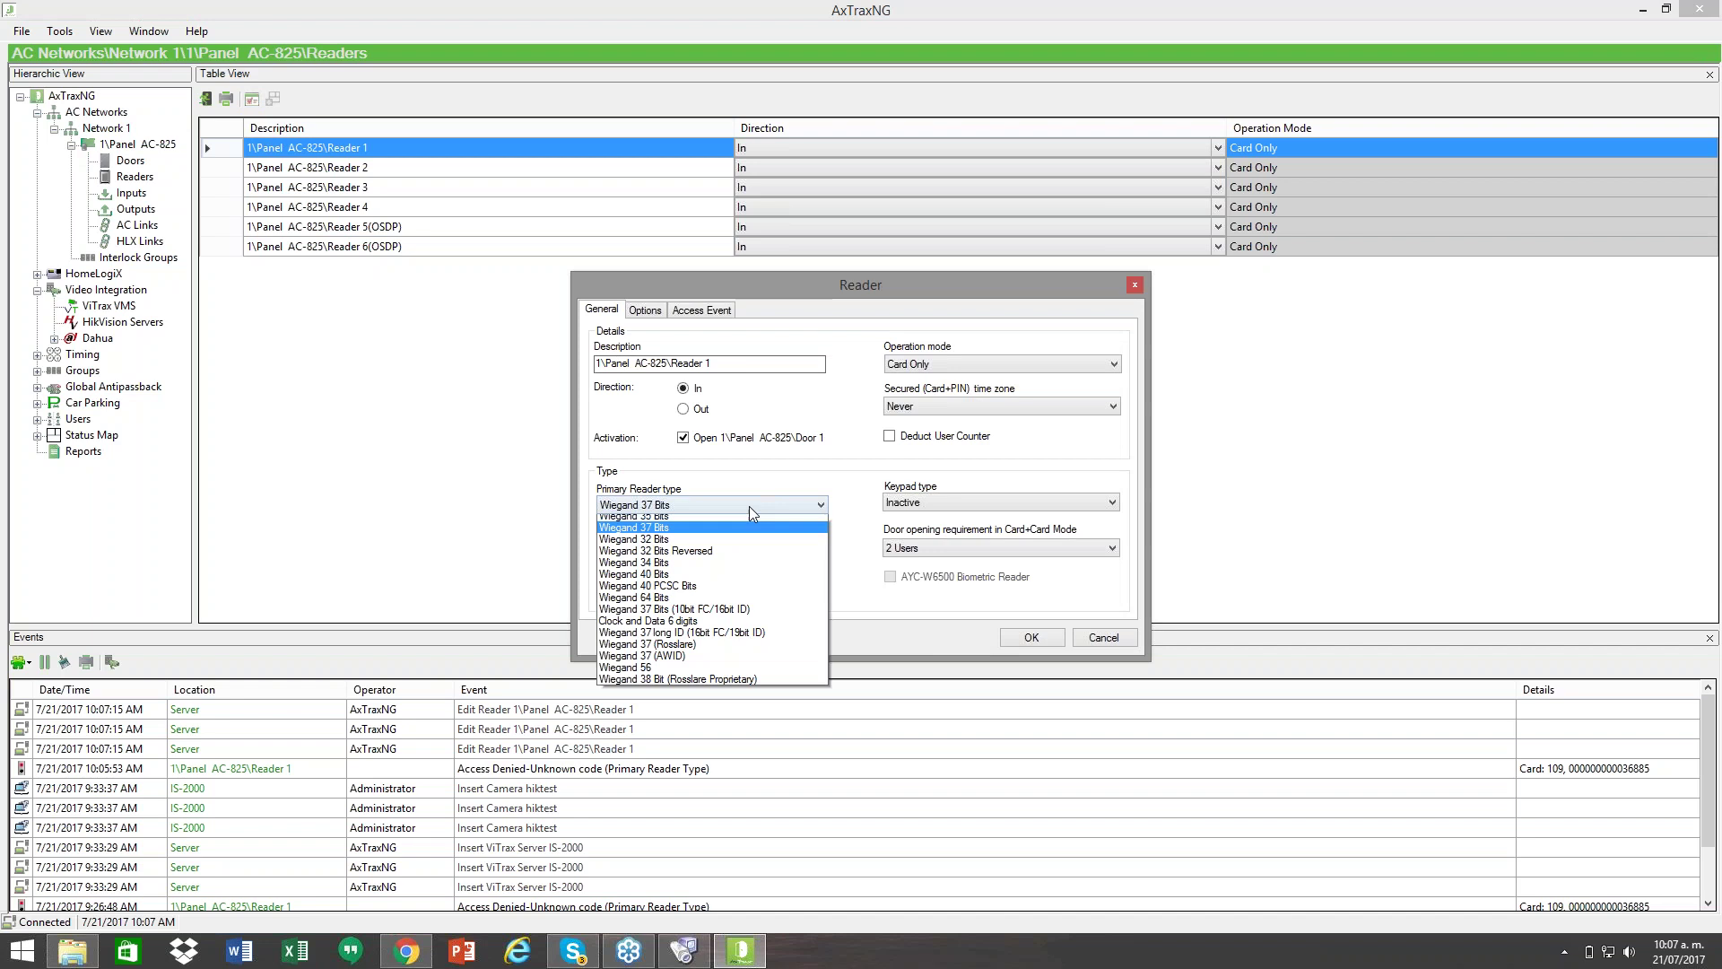
left_click(682, 607)
left_click(1033, 637)
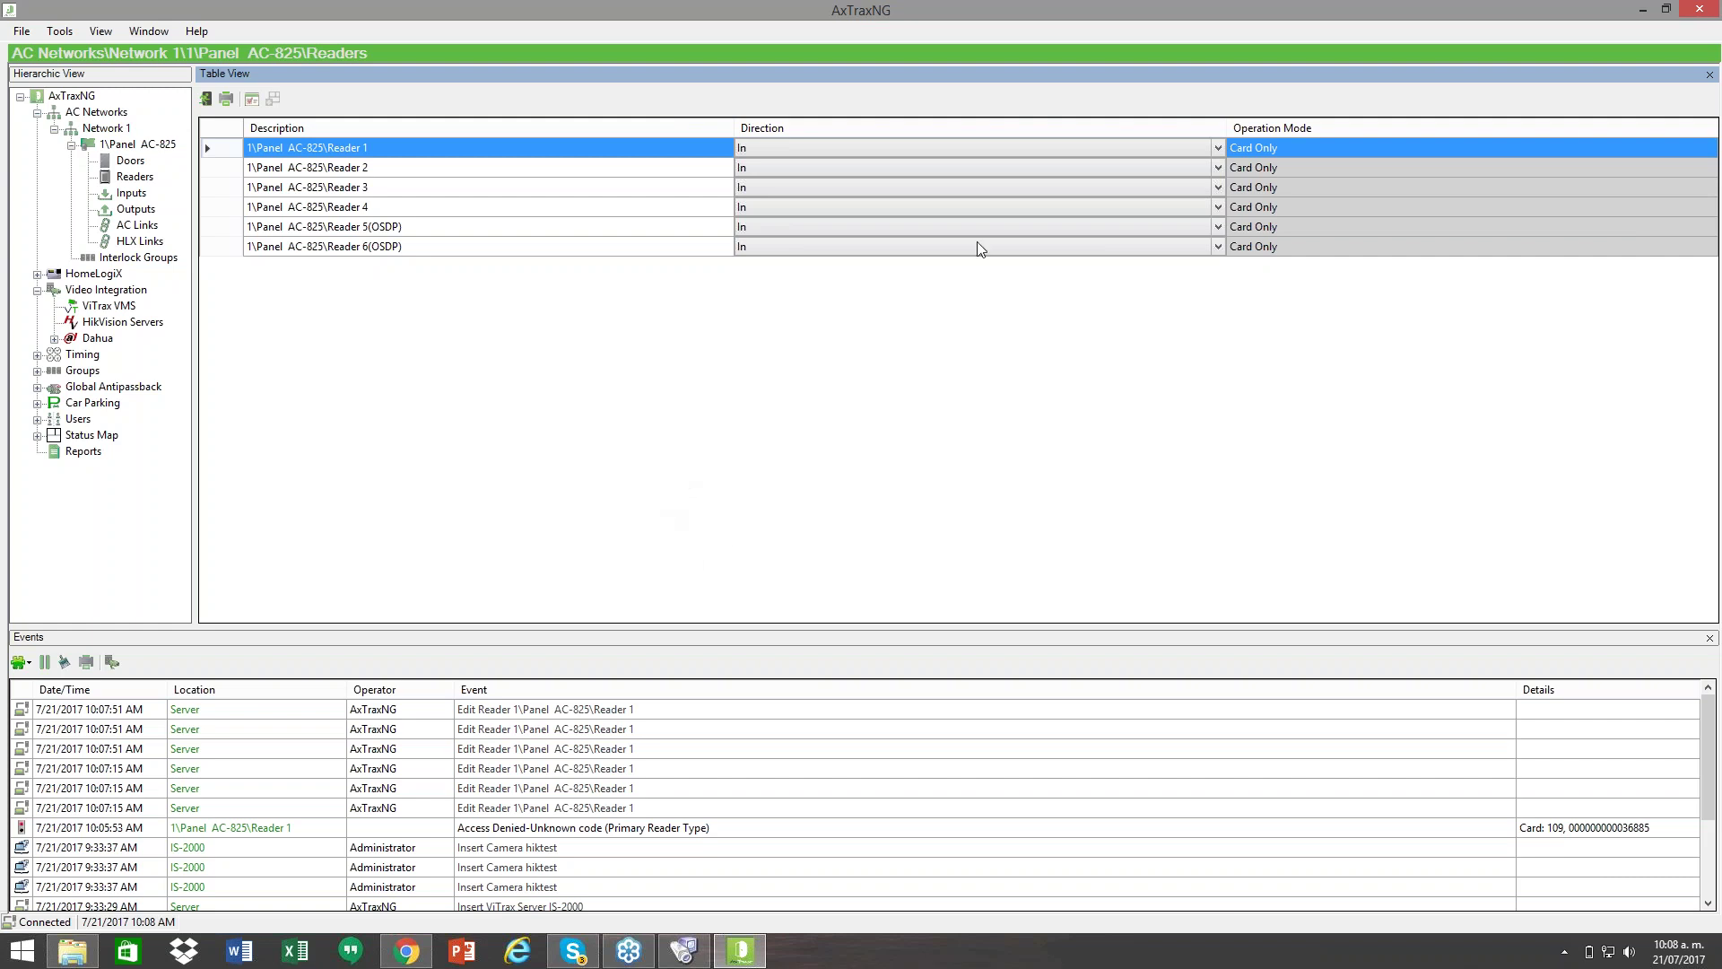
left_click(252, 99)
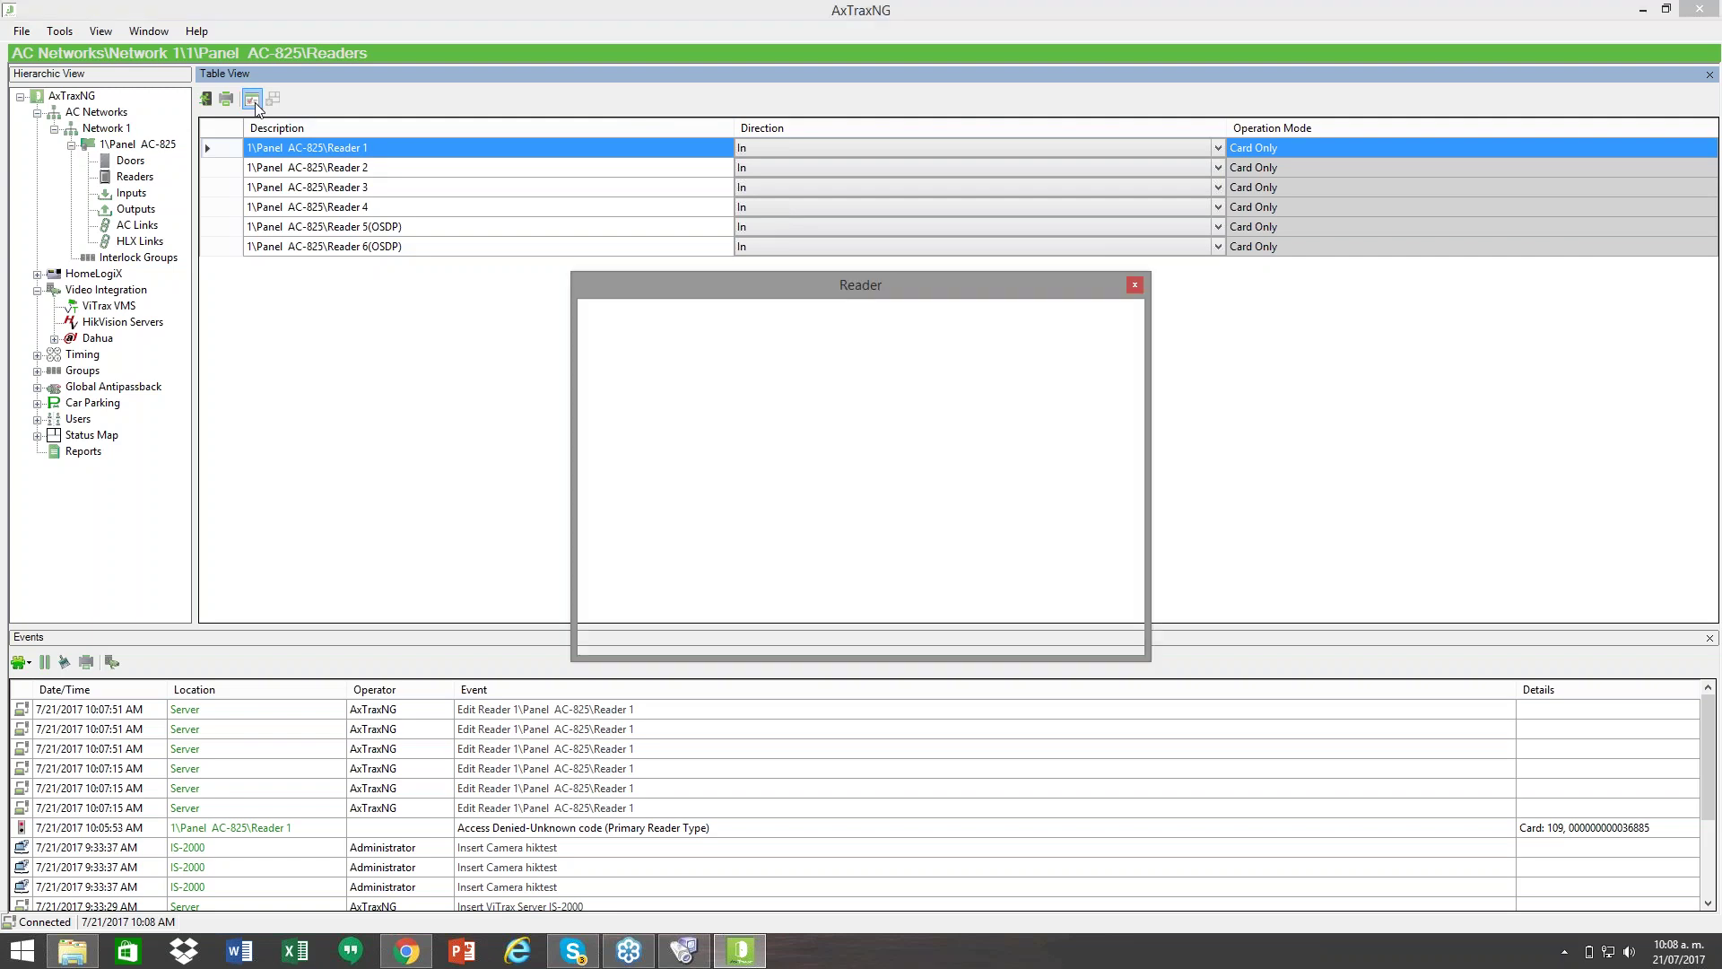
left_click(795, 505)
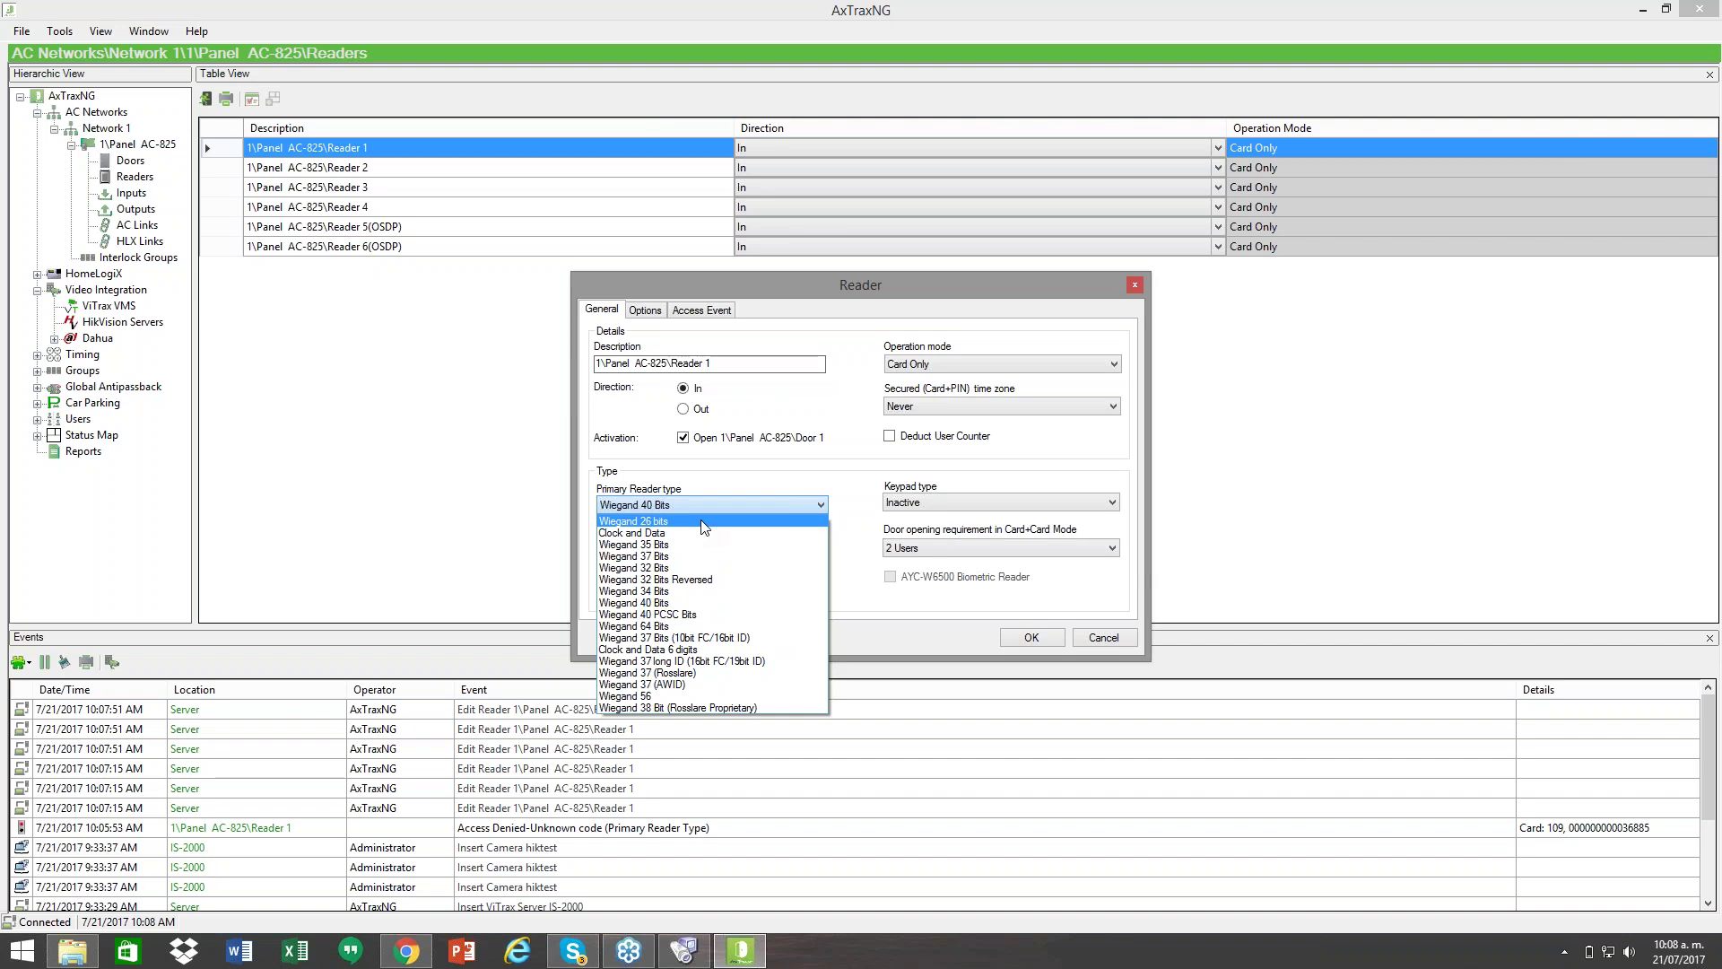
left_click(705, 602)
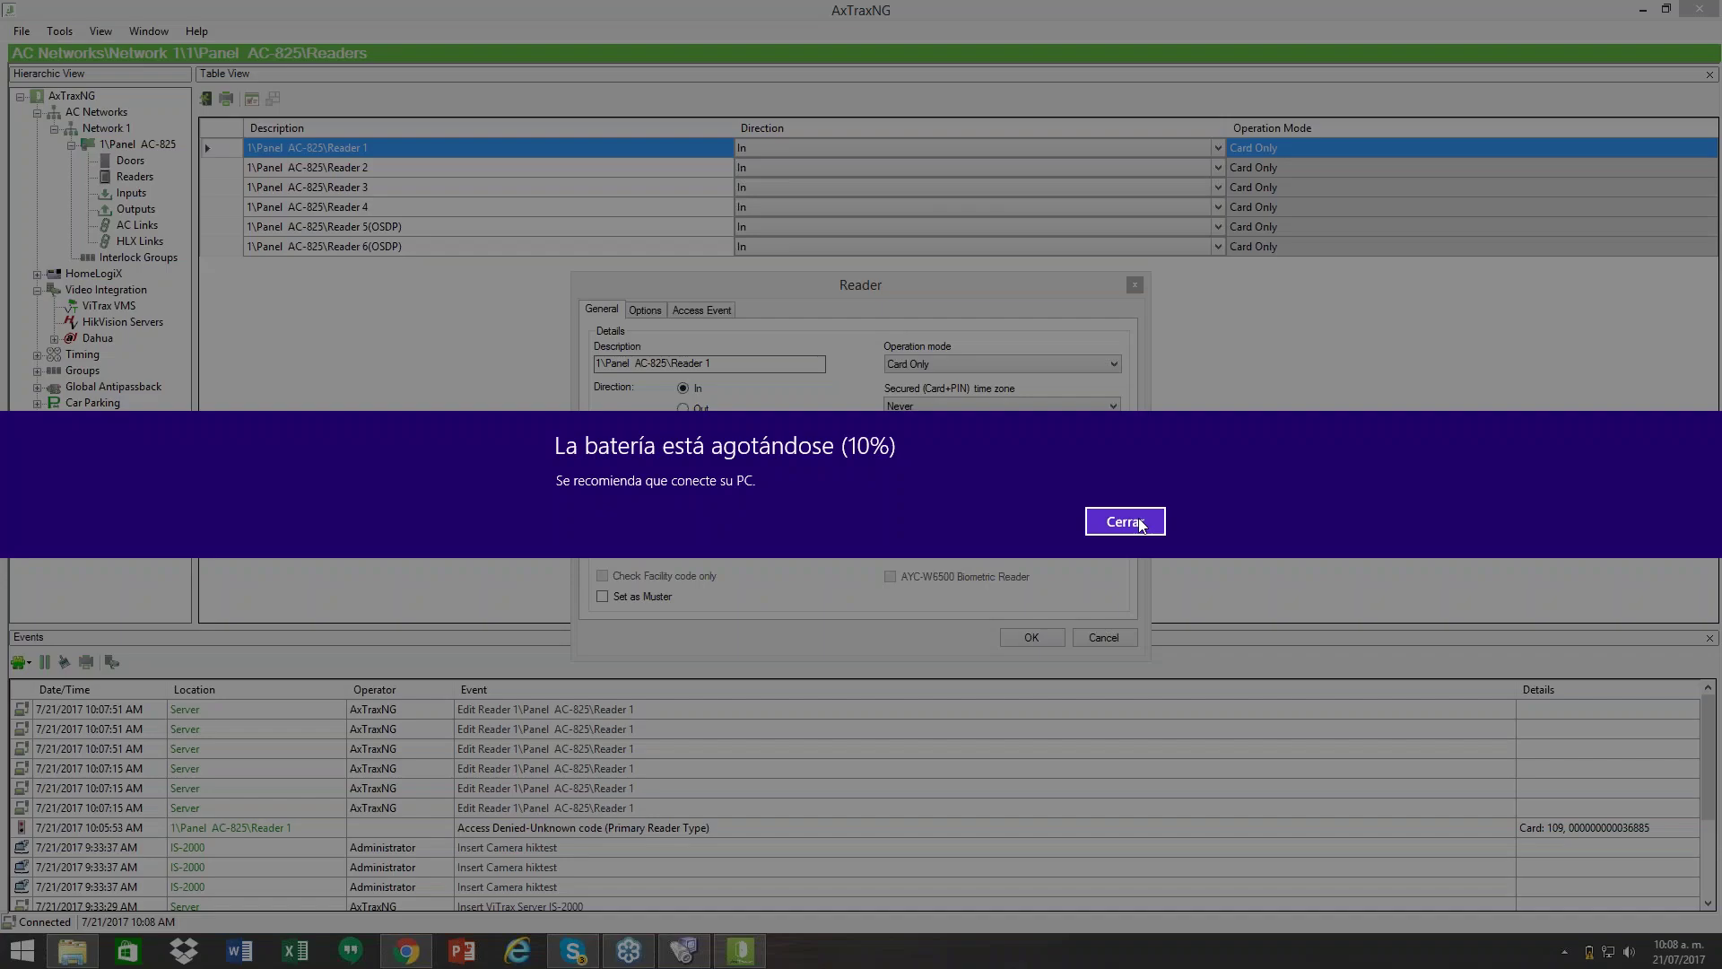
left_click(1143, 524)
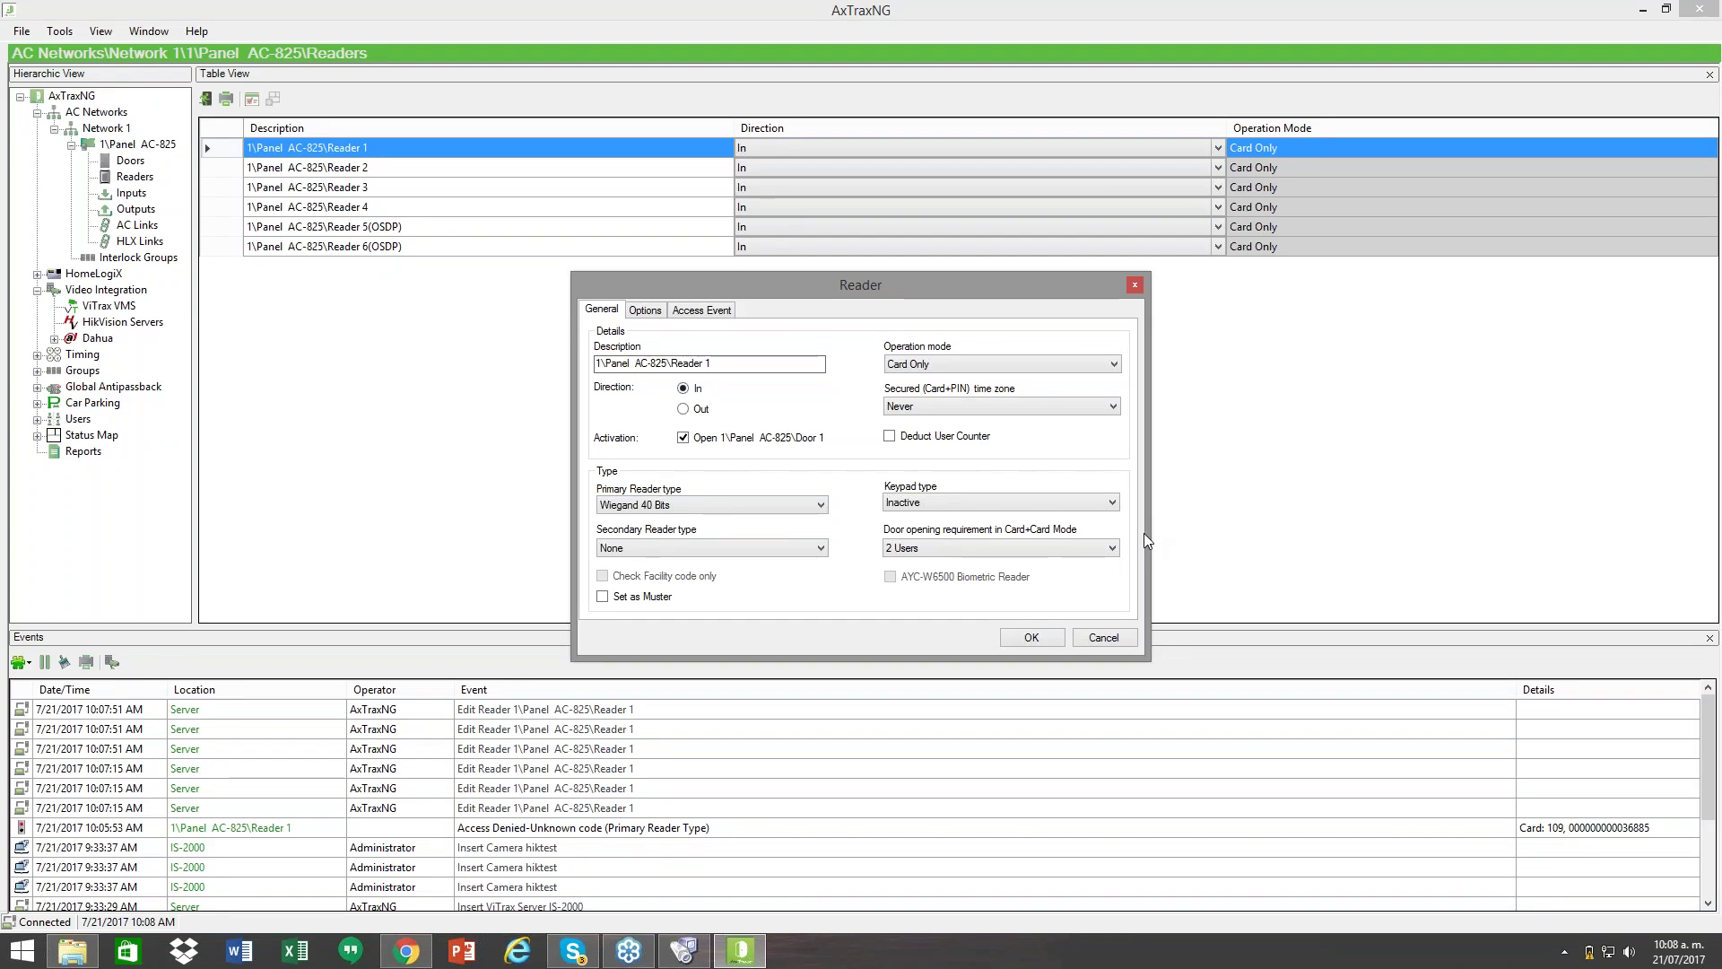
left_click(1108, 639)
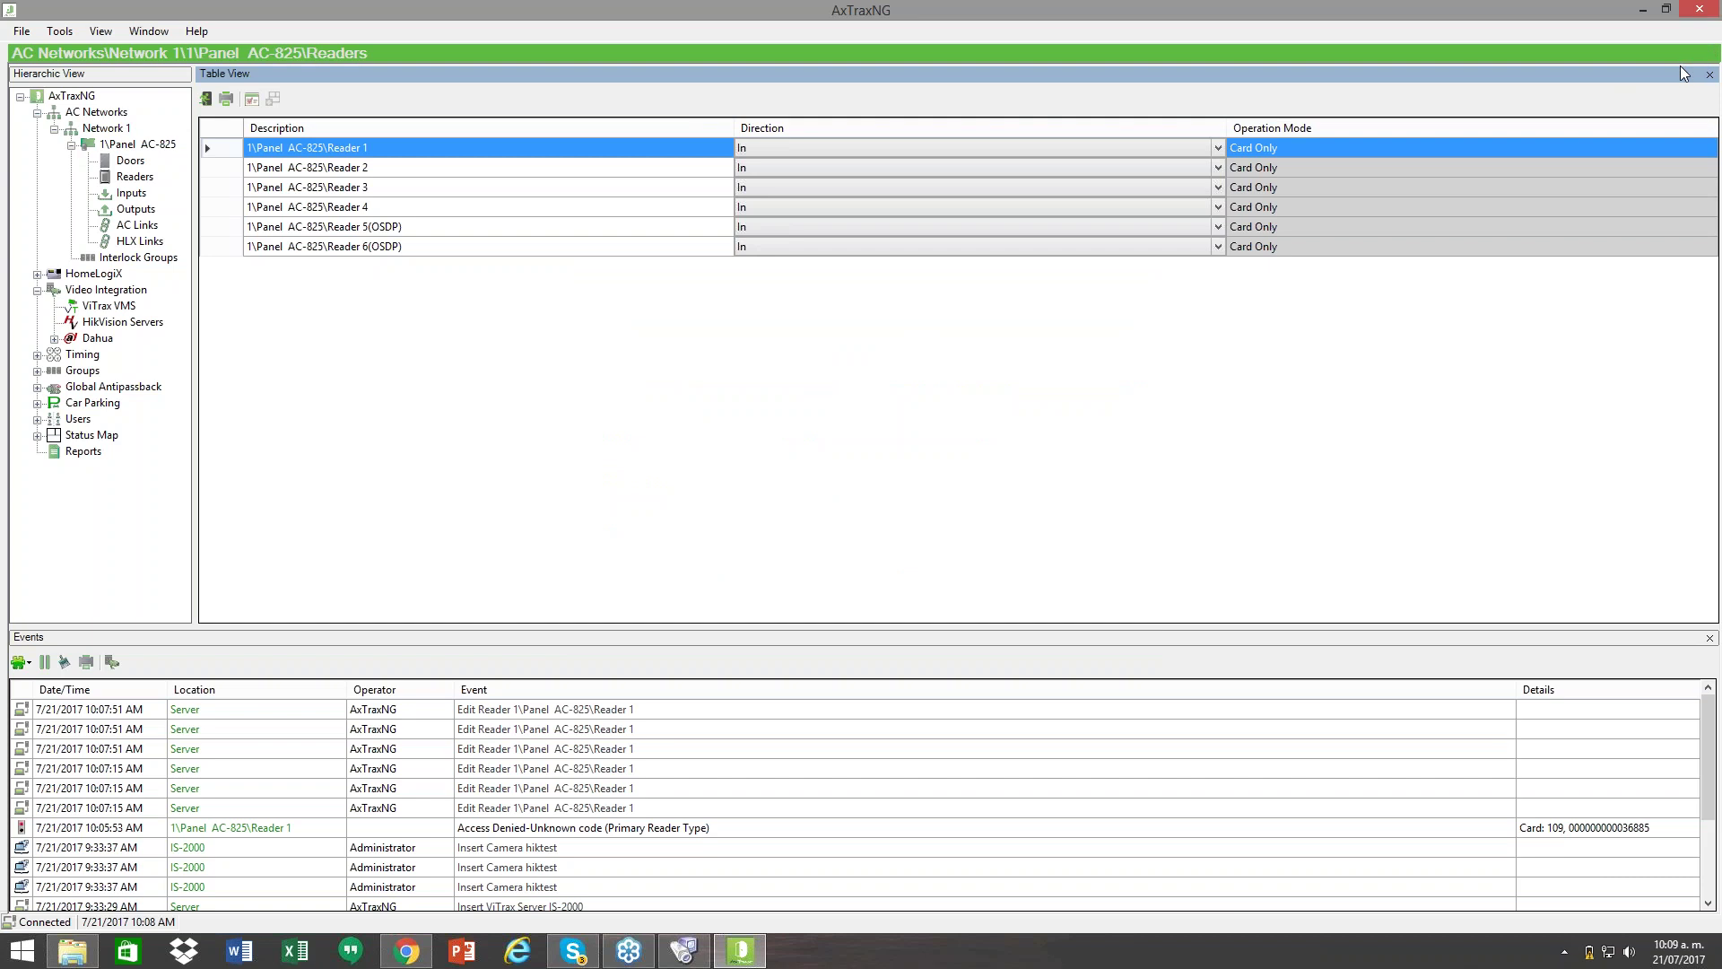
Step: Open the hiktest camera's properties on the ViTrax VMS page and close them with OK
left_click(105, 307)
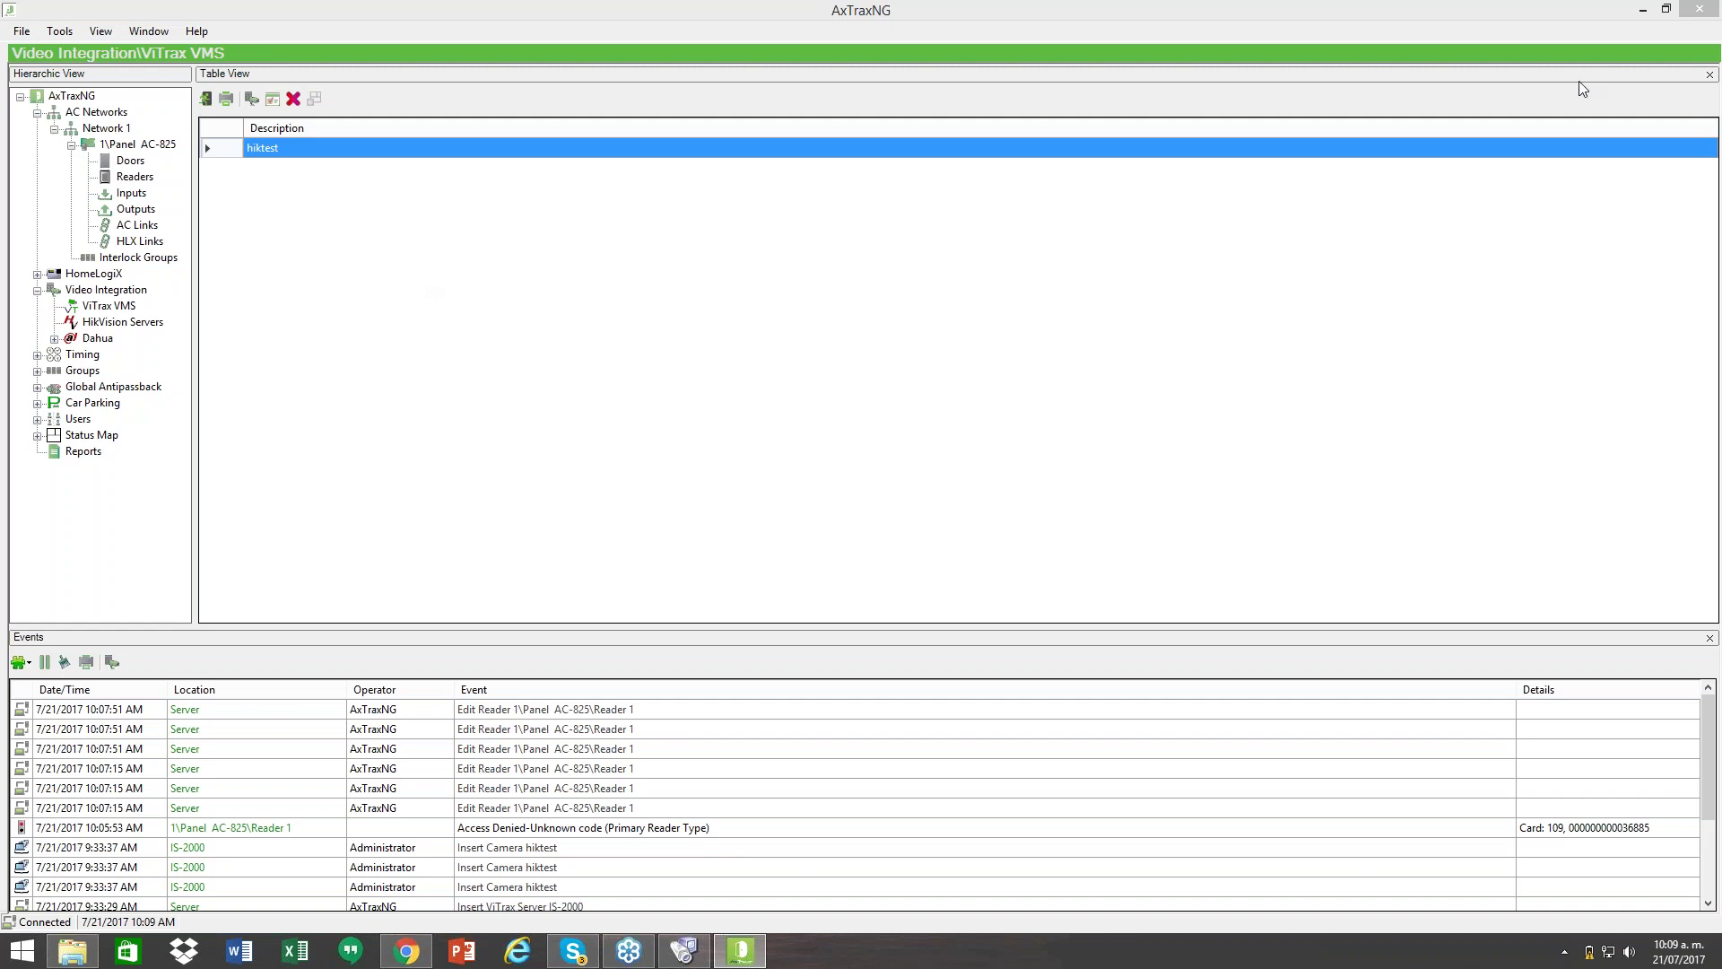
left_click(1455, 37)
left_click(257, 147)
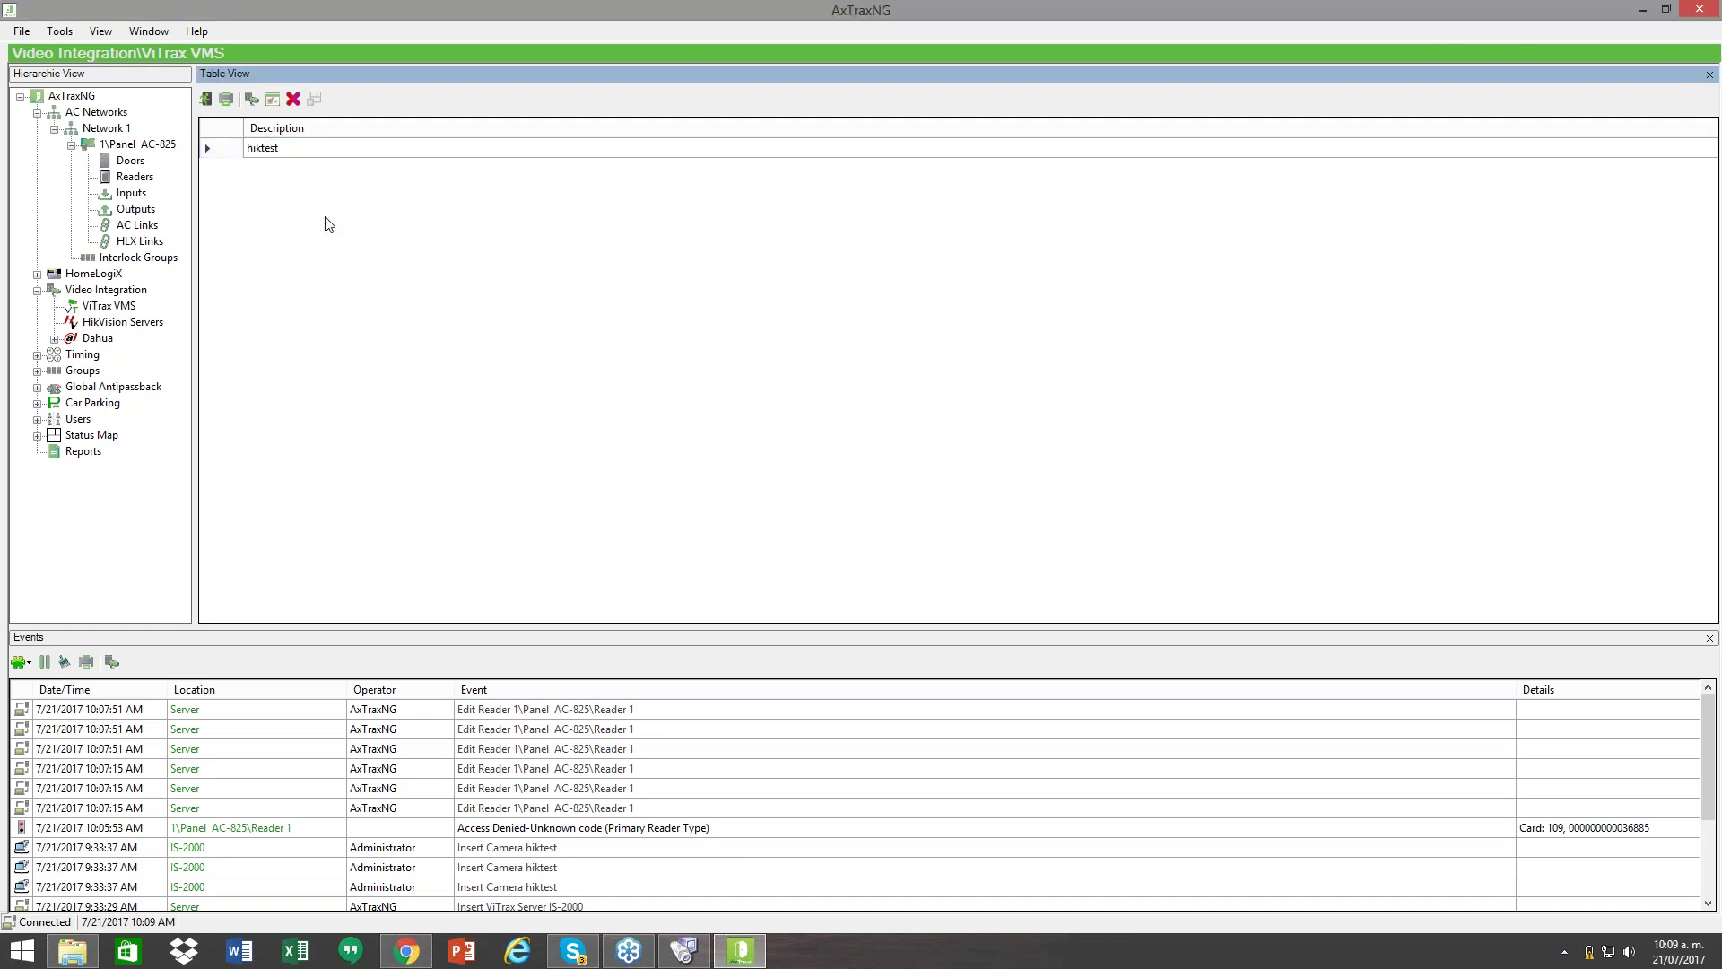
left_click(204, 145)
left_click(273, 99)
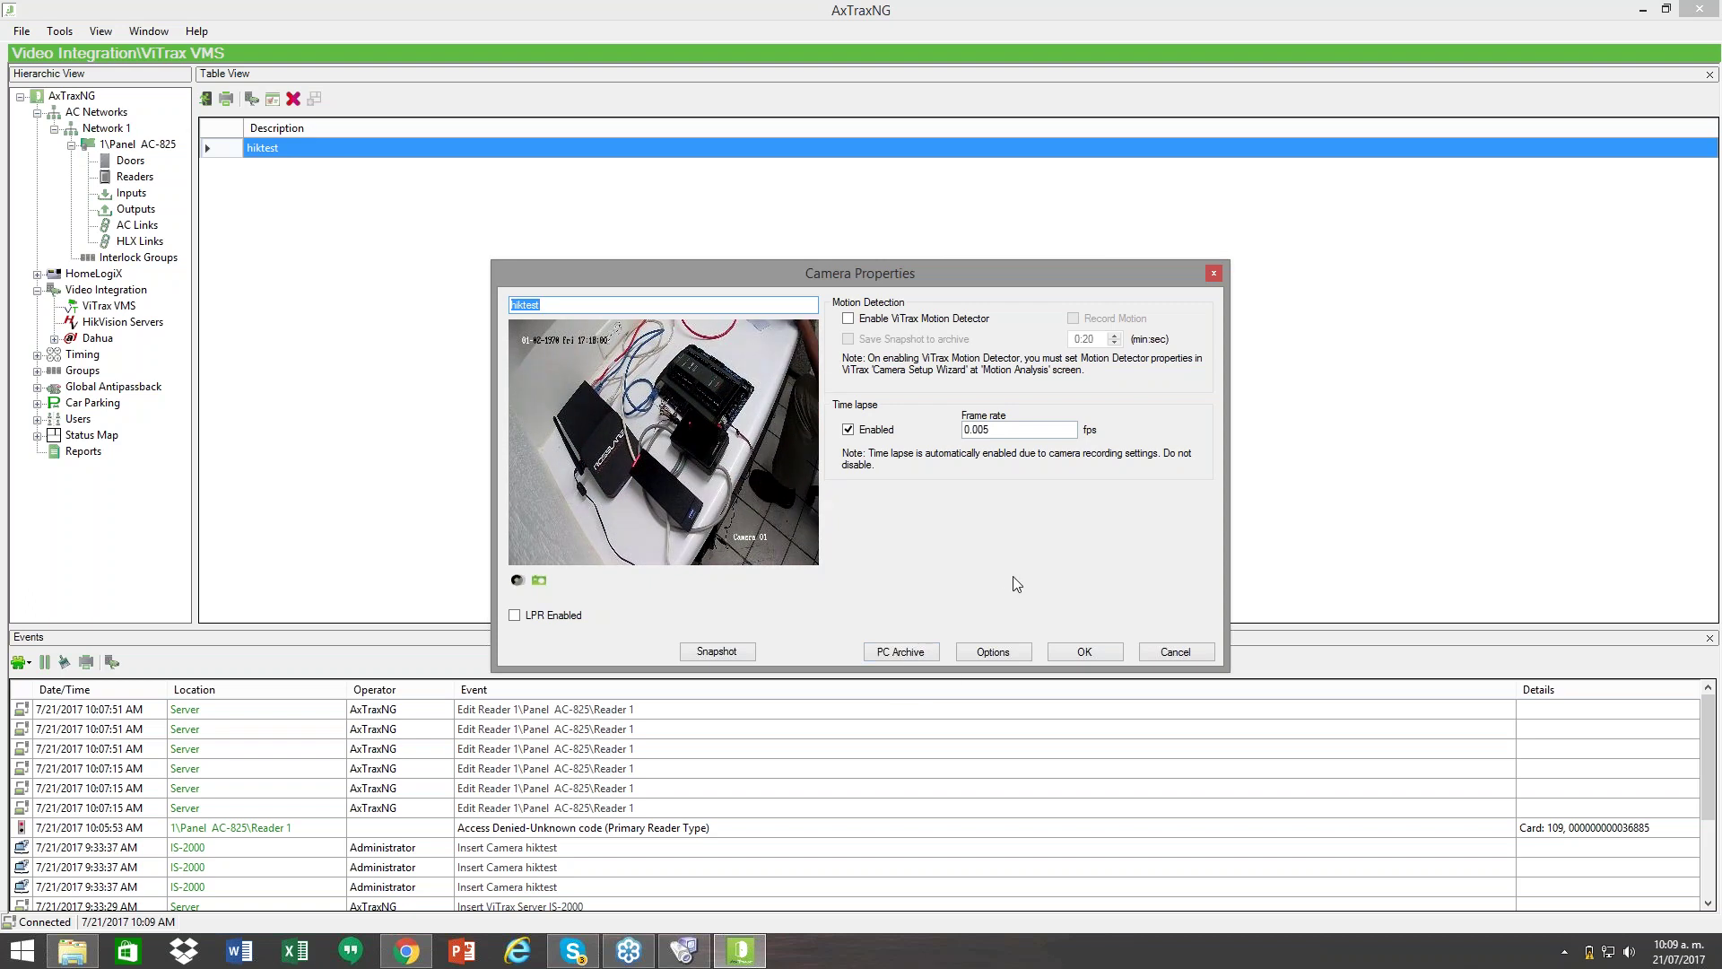
left_click(1084, 652)
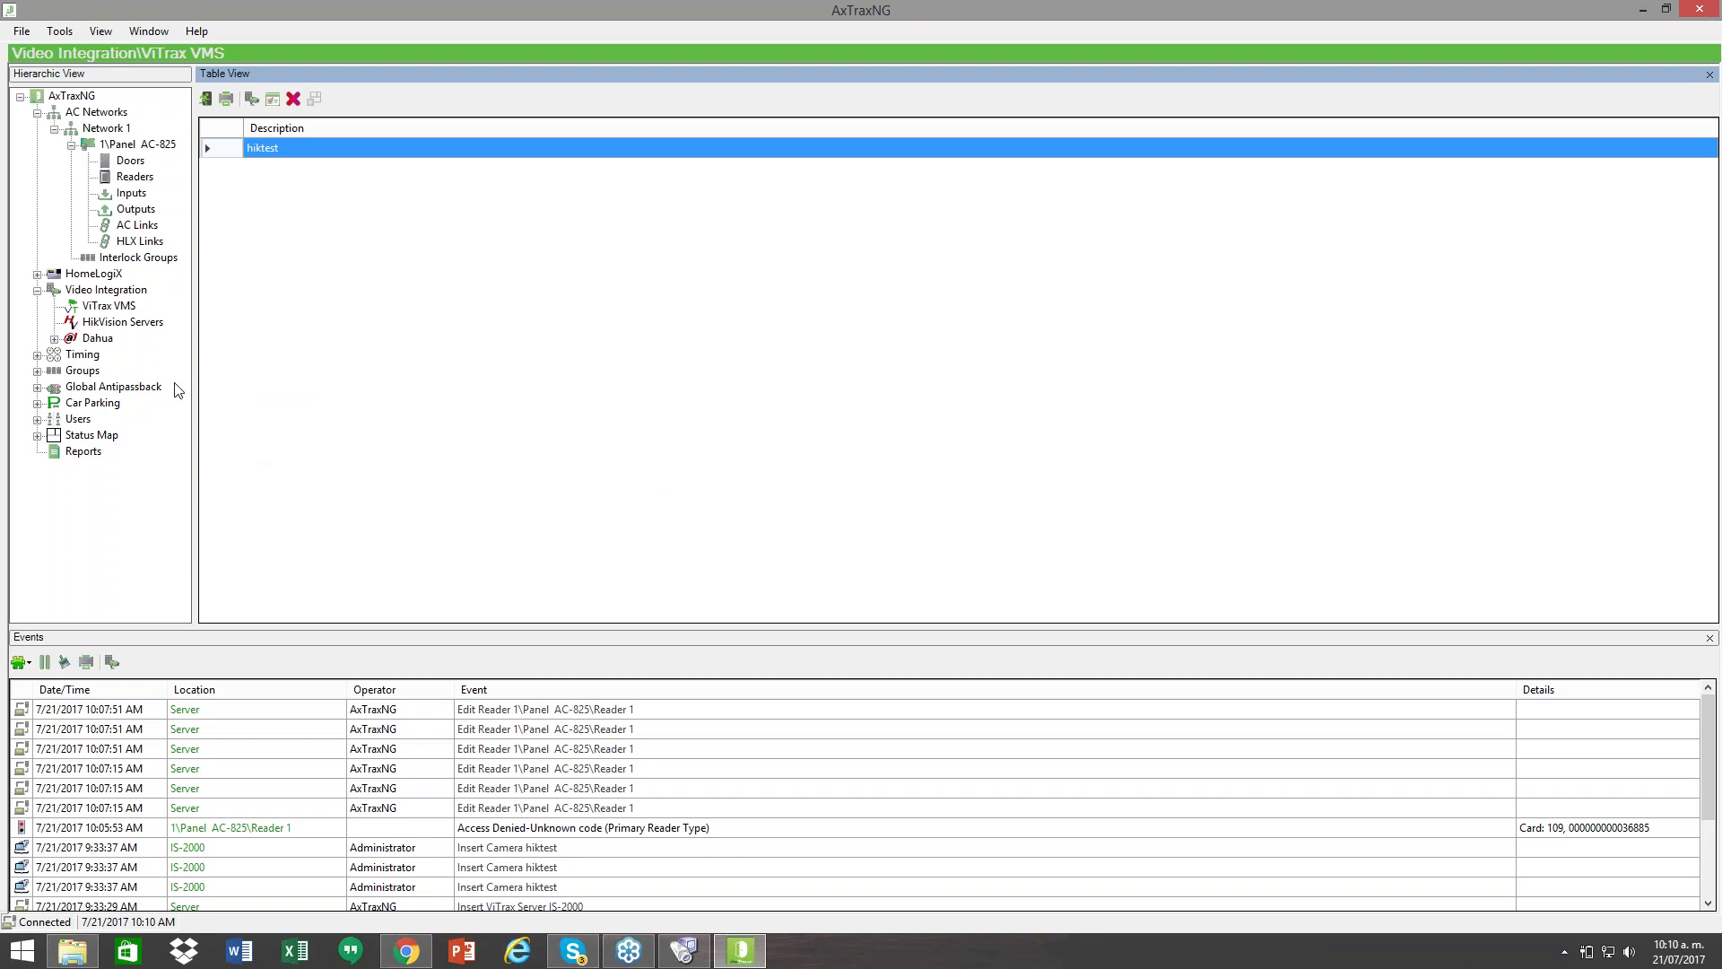
Step: Open the empty Dahua video integration section, then switch to ViTrax
left_click(55, 339)
left_click(70, 340)
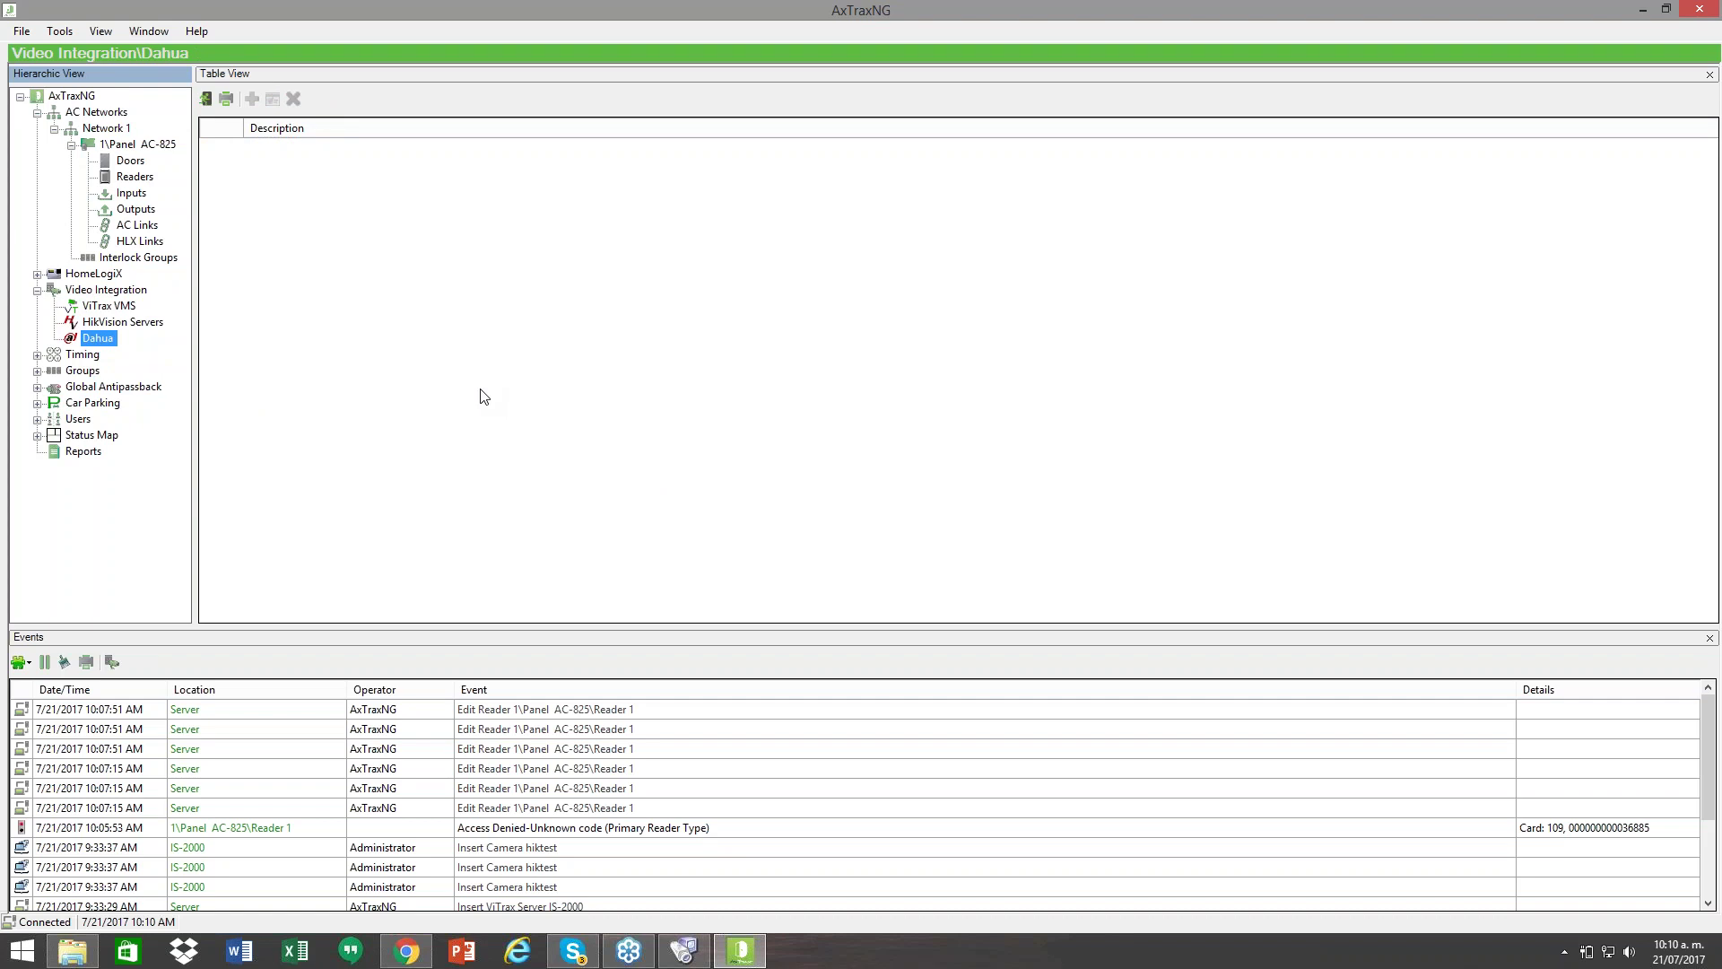
left_click(699, 950)
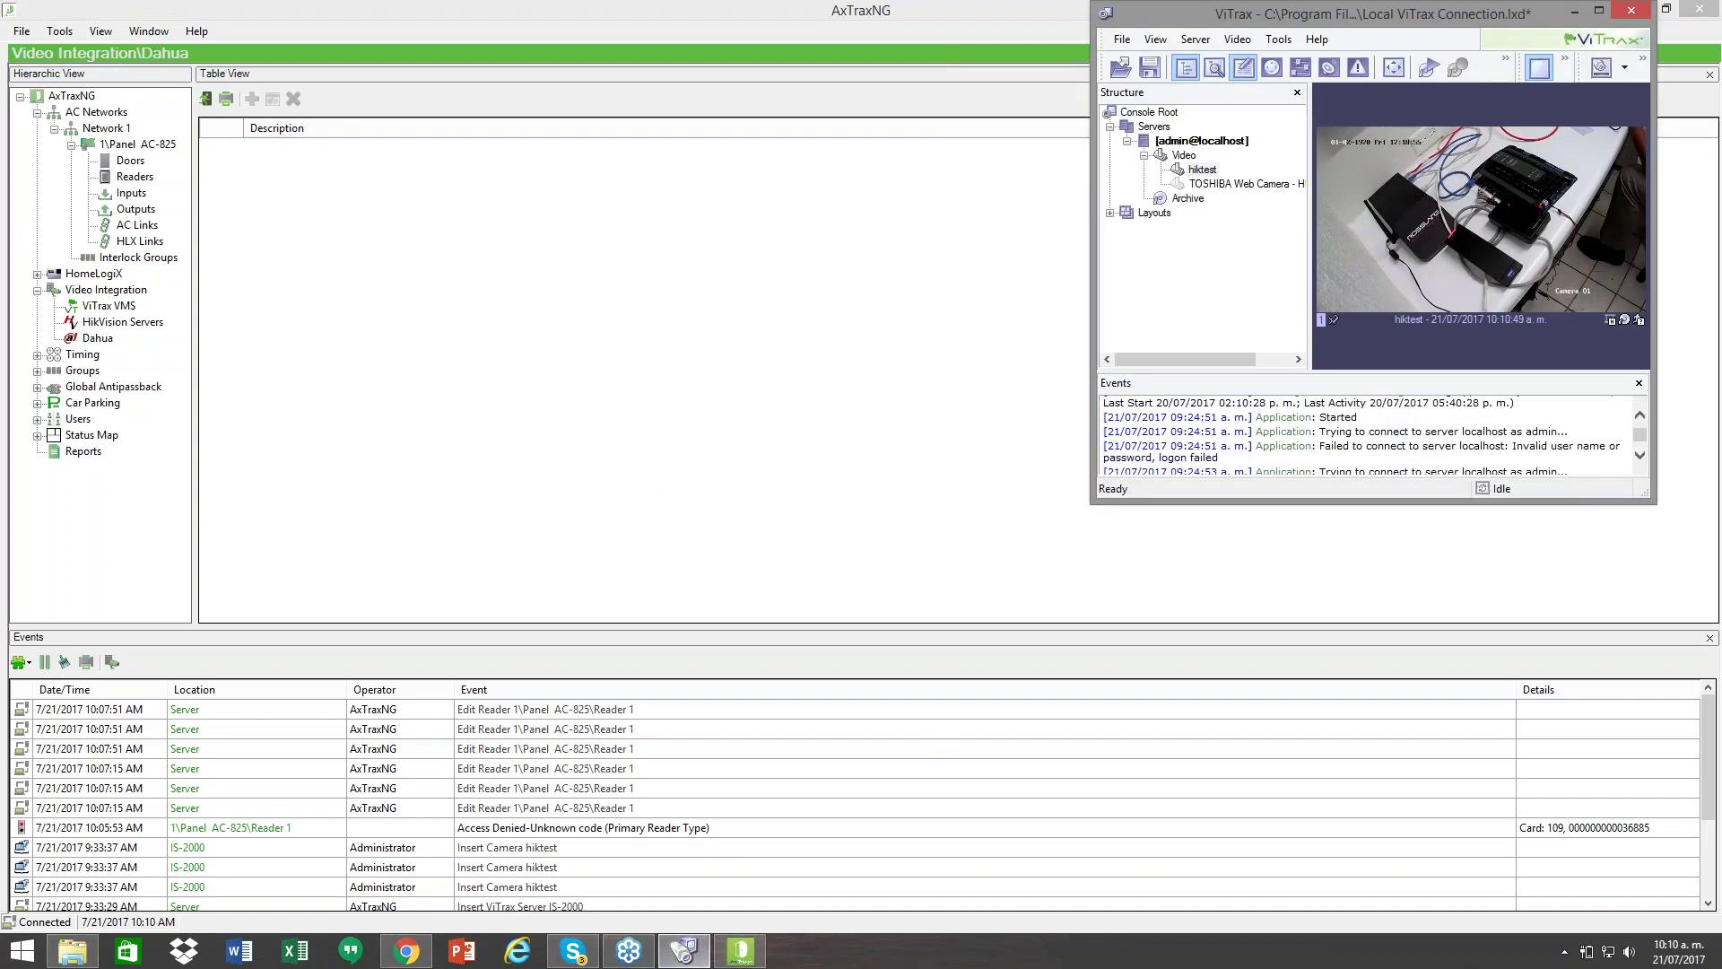
Step: Maximize ViTrax and run hiktest's Camera Setup Wizard through to its Model properties page
left_click(1597, 11)
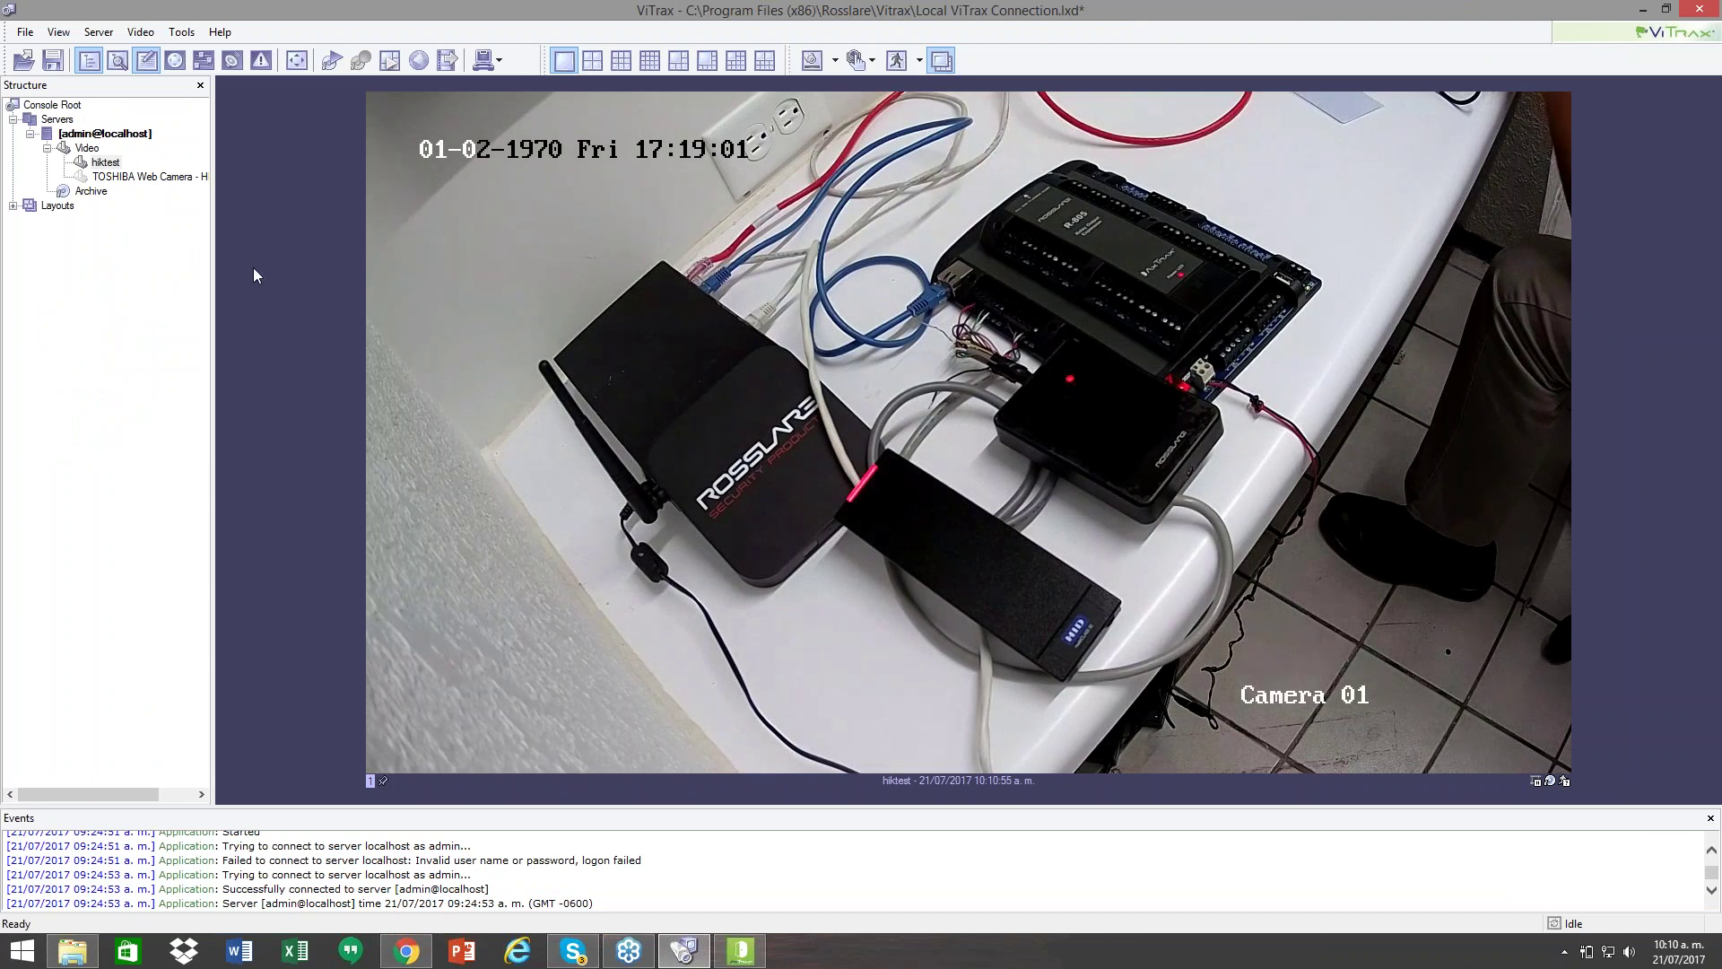
left_click(104, 162)
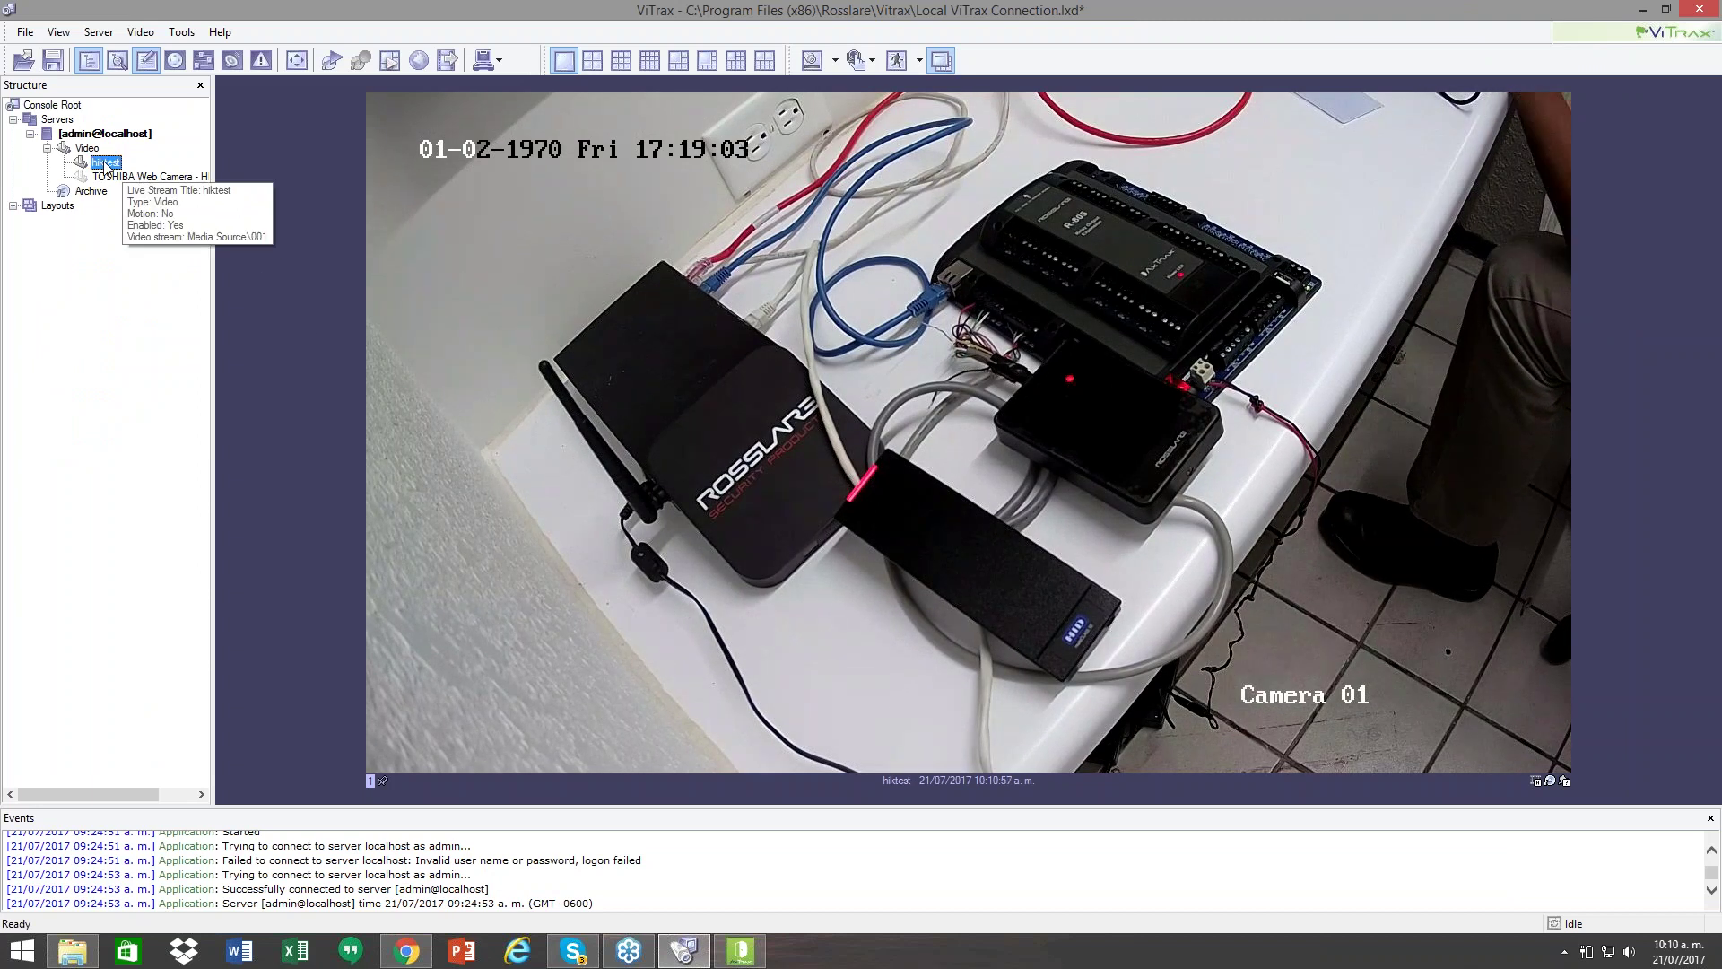
right_click(104, 160)
left_click(165, 196)
key("Return")
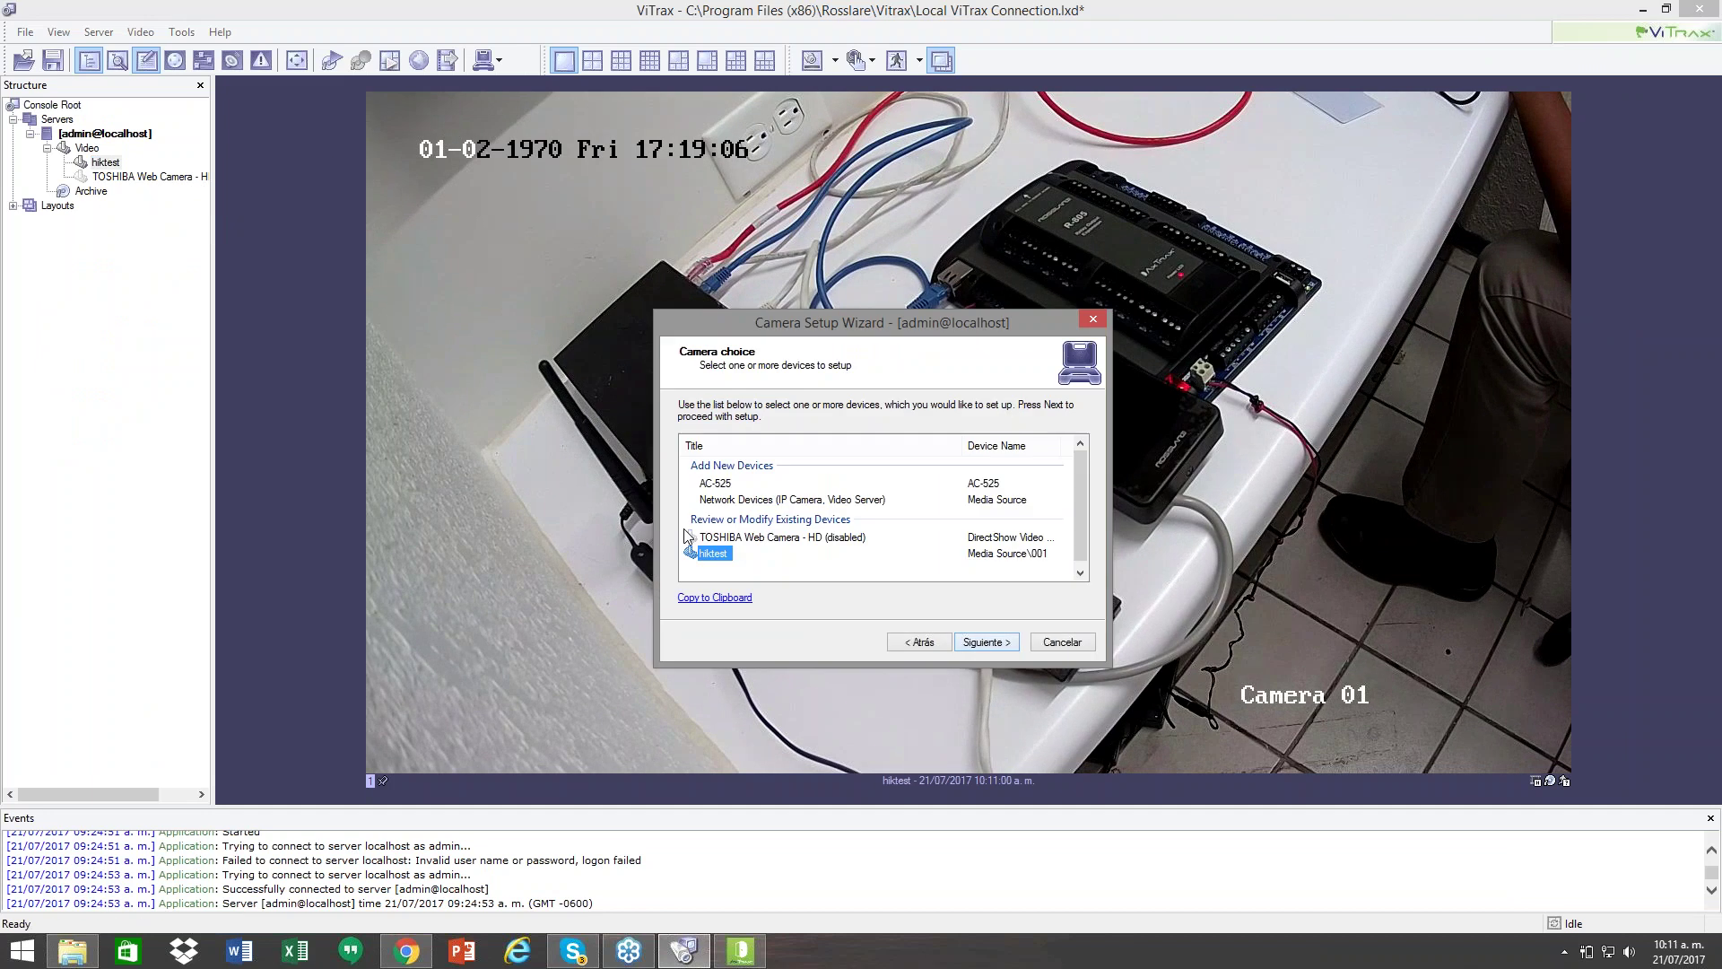
left_click(996, 650)
left_click(709, 496)
left_click(1001, 346)
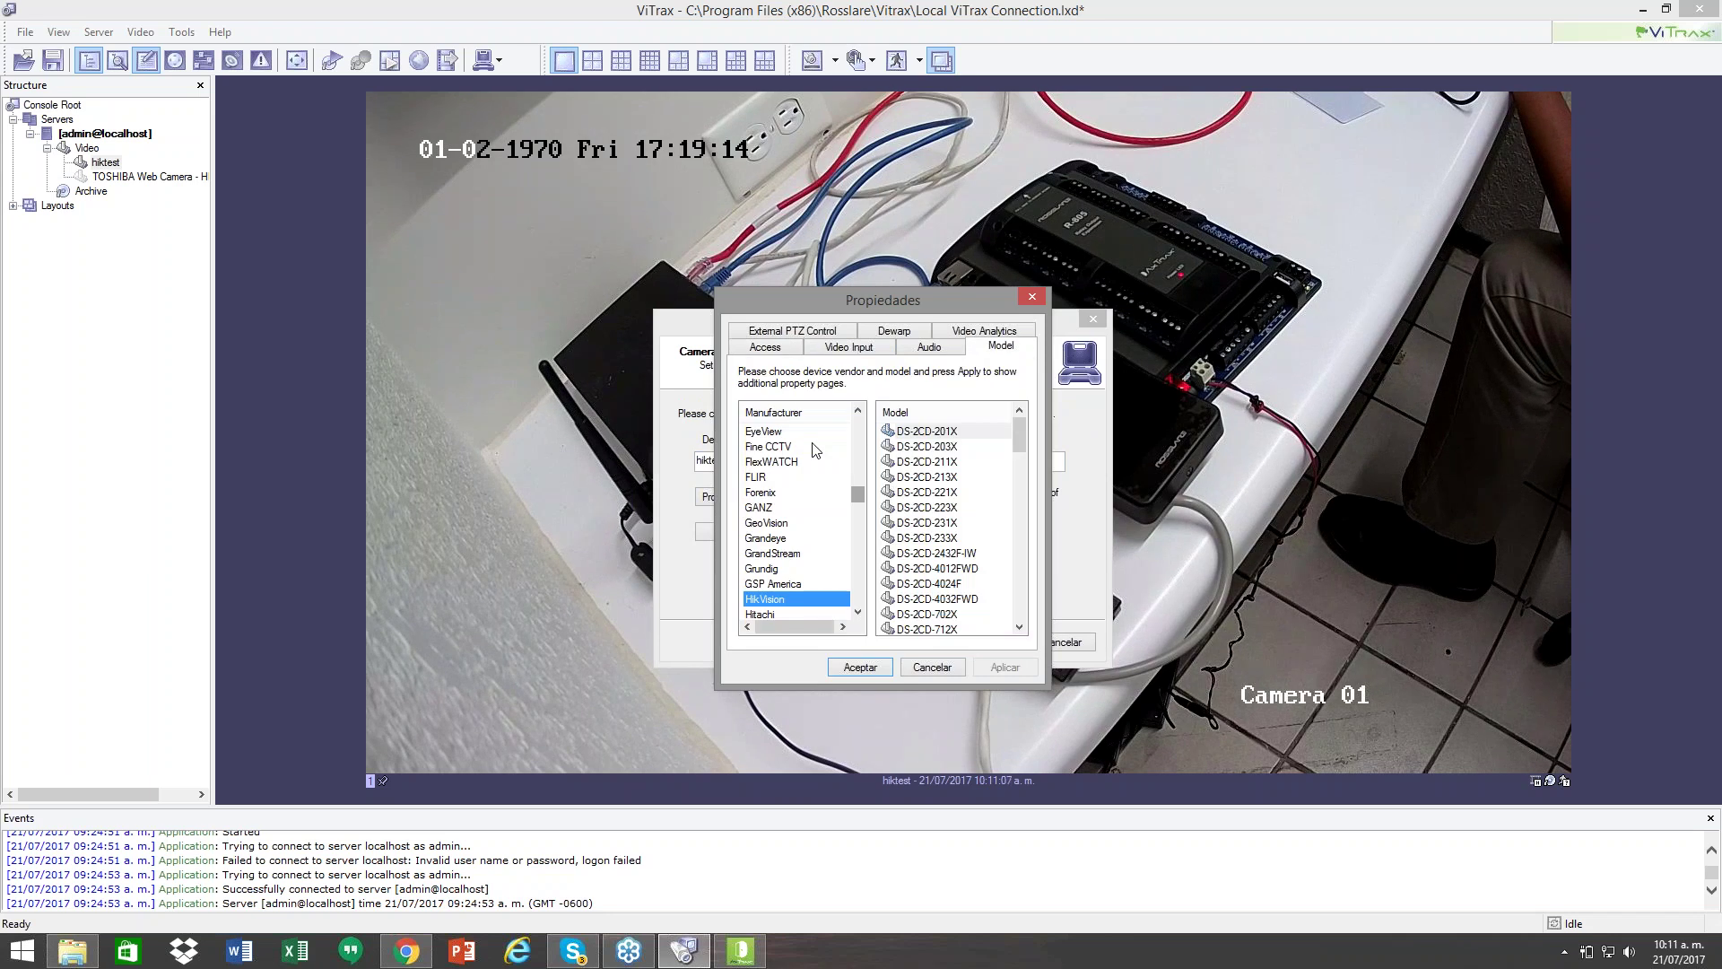
Step: Browse the Manufacturer and DS-2CD Model lists, confirm HikVision, and cancel without changes
left_click_drag(839, 295, 794, 258)
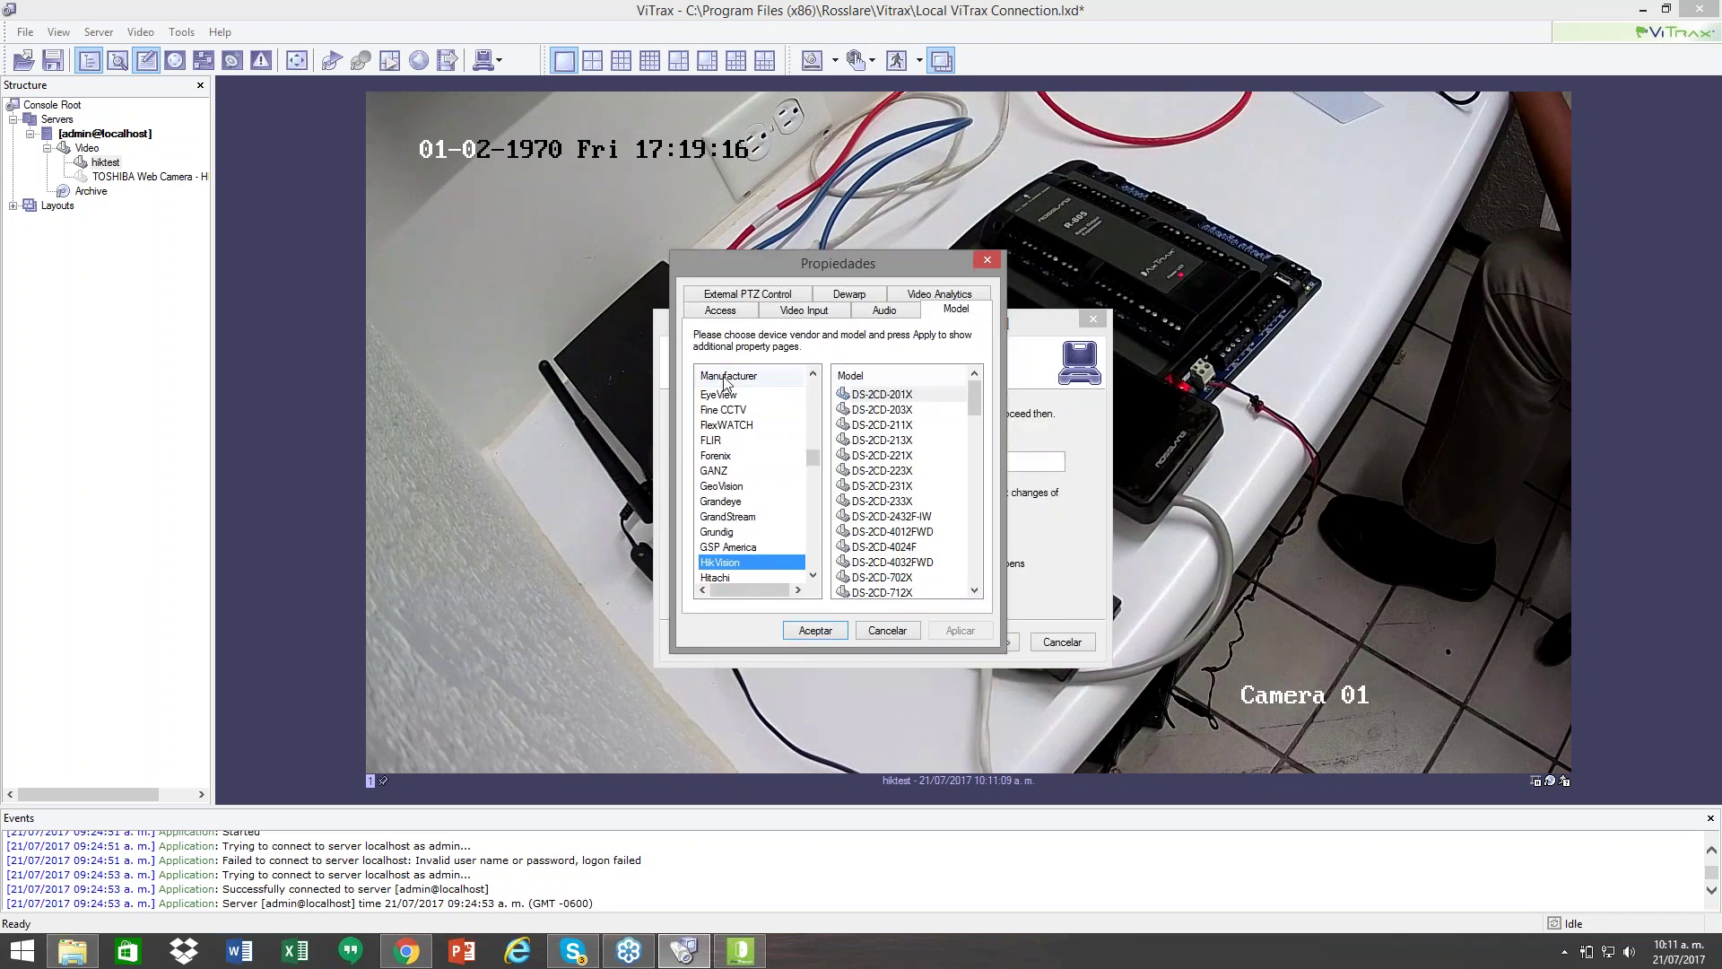
left_click(1706, 251)
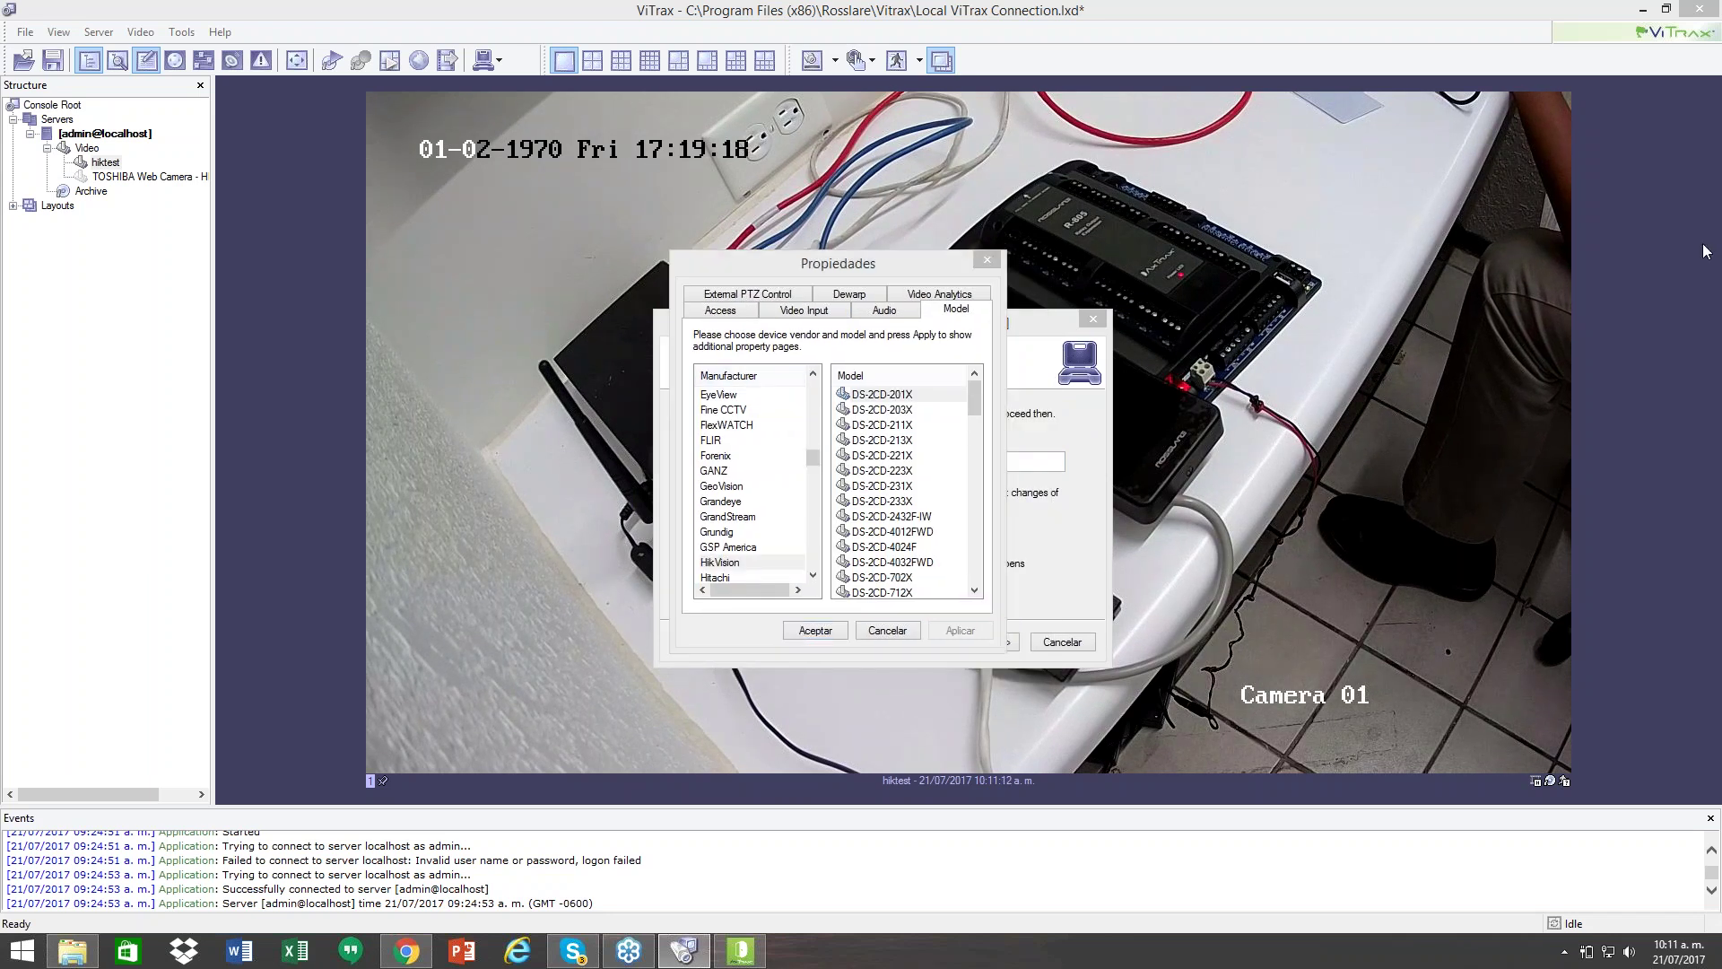
left_click(797, 379)
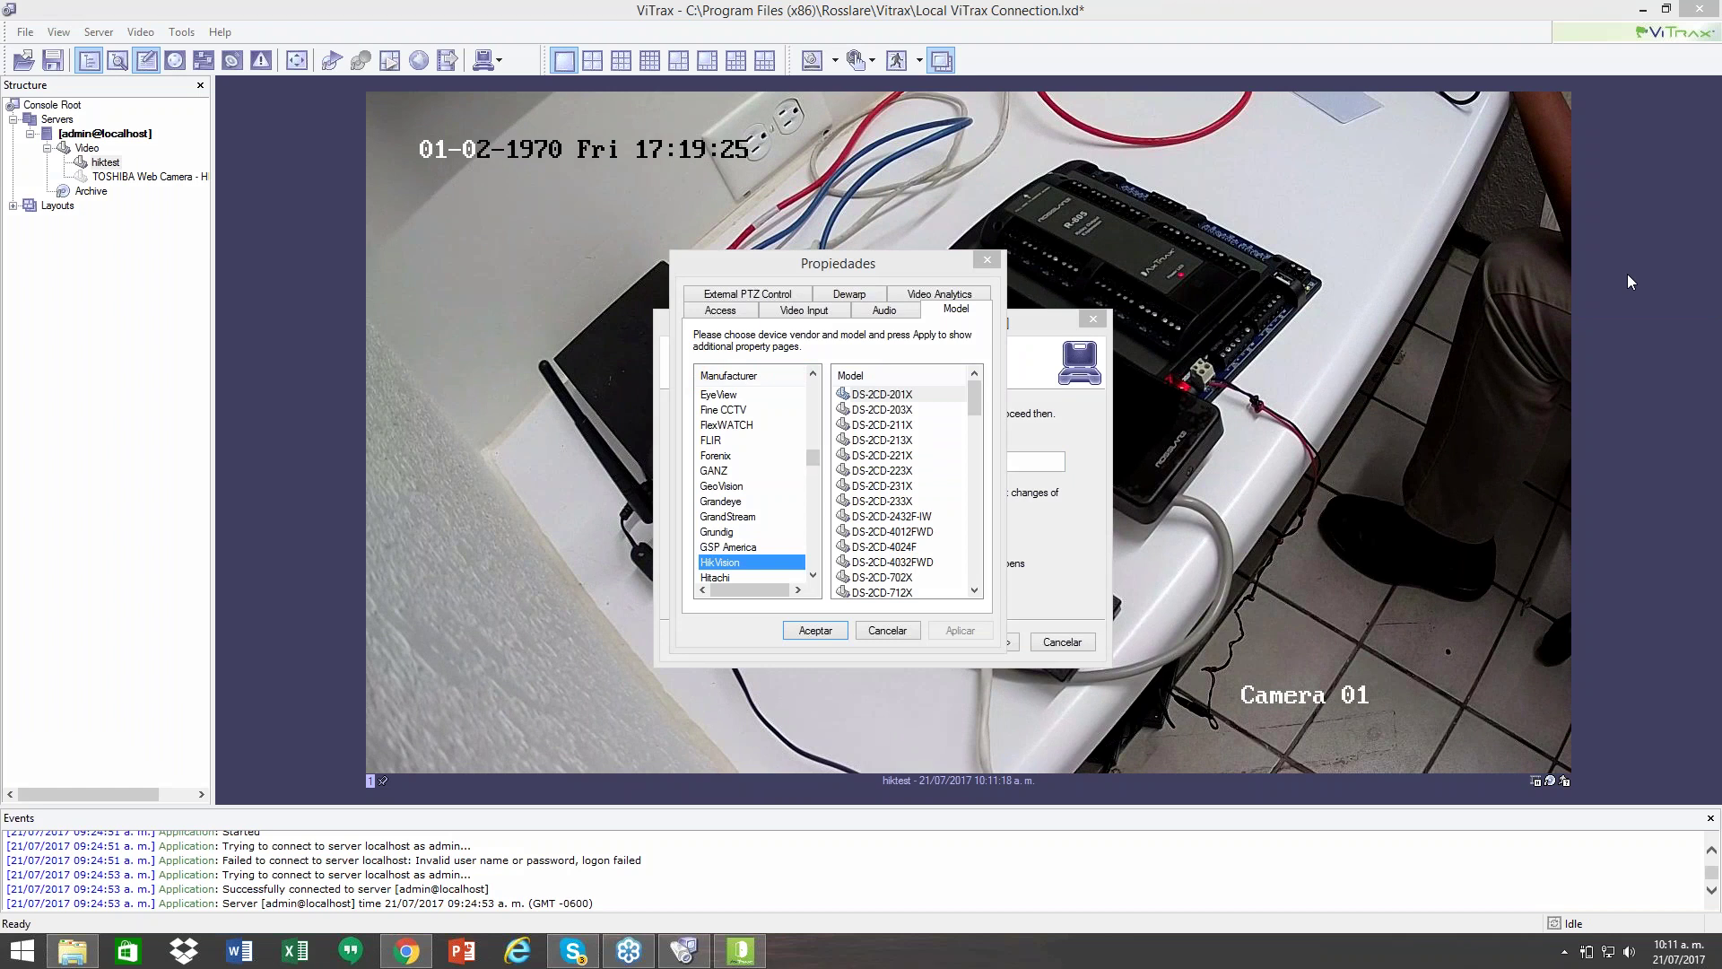
left_click_drag(818, 465, 816, 504)
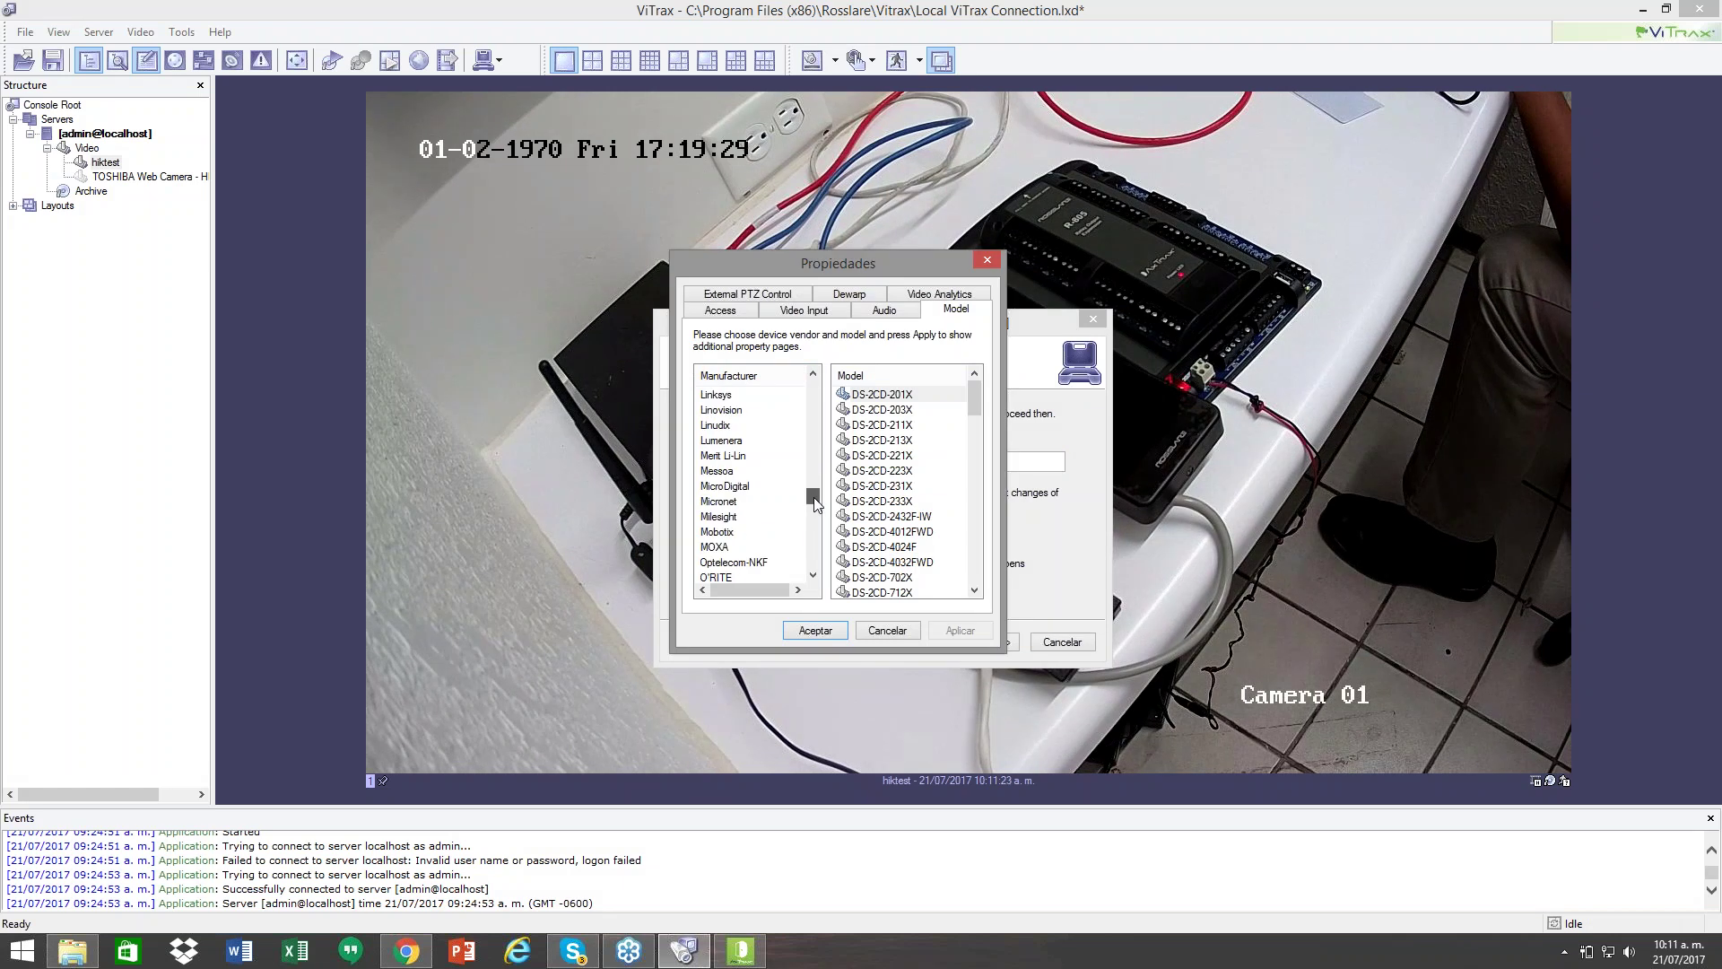
mouse_move(813, 496)
left_mouse_down()
mouse_move(815, 542)
mouse_move(827, 424)
mouse_move(825, 473)
left_mouse_up()
left_click(745, 440)
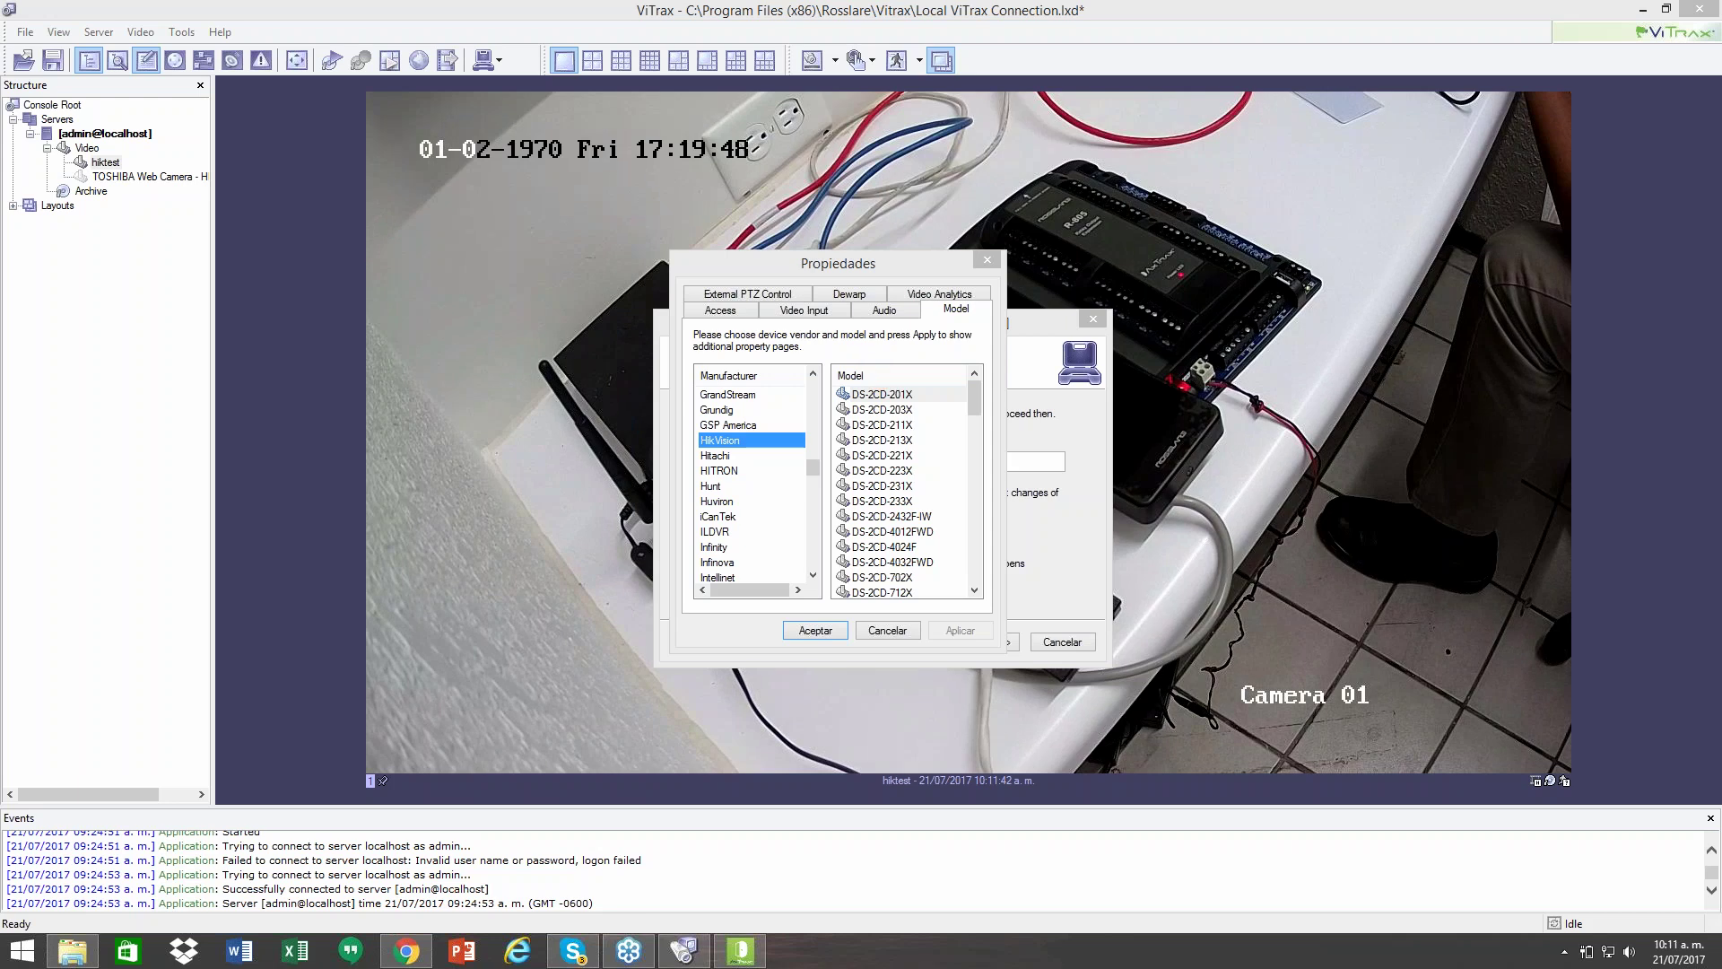
left_click_drag(976, 407, 981, 529)
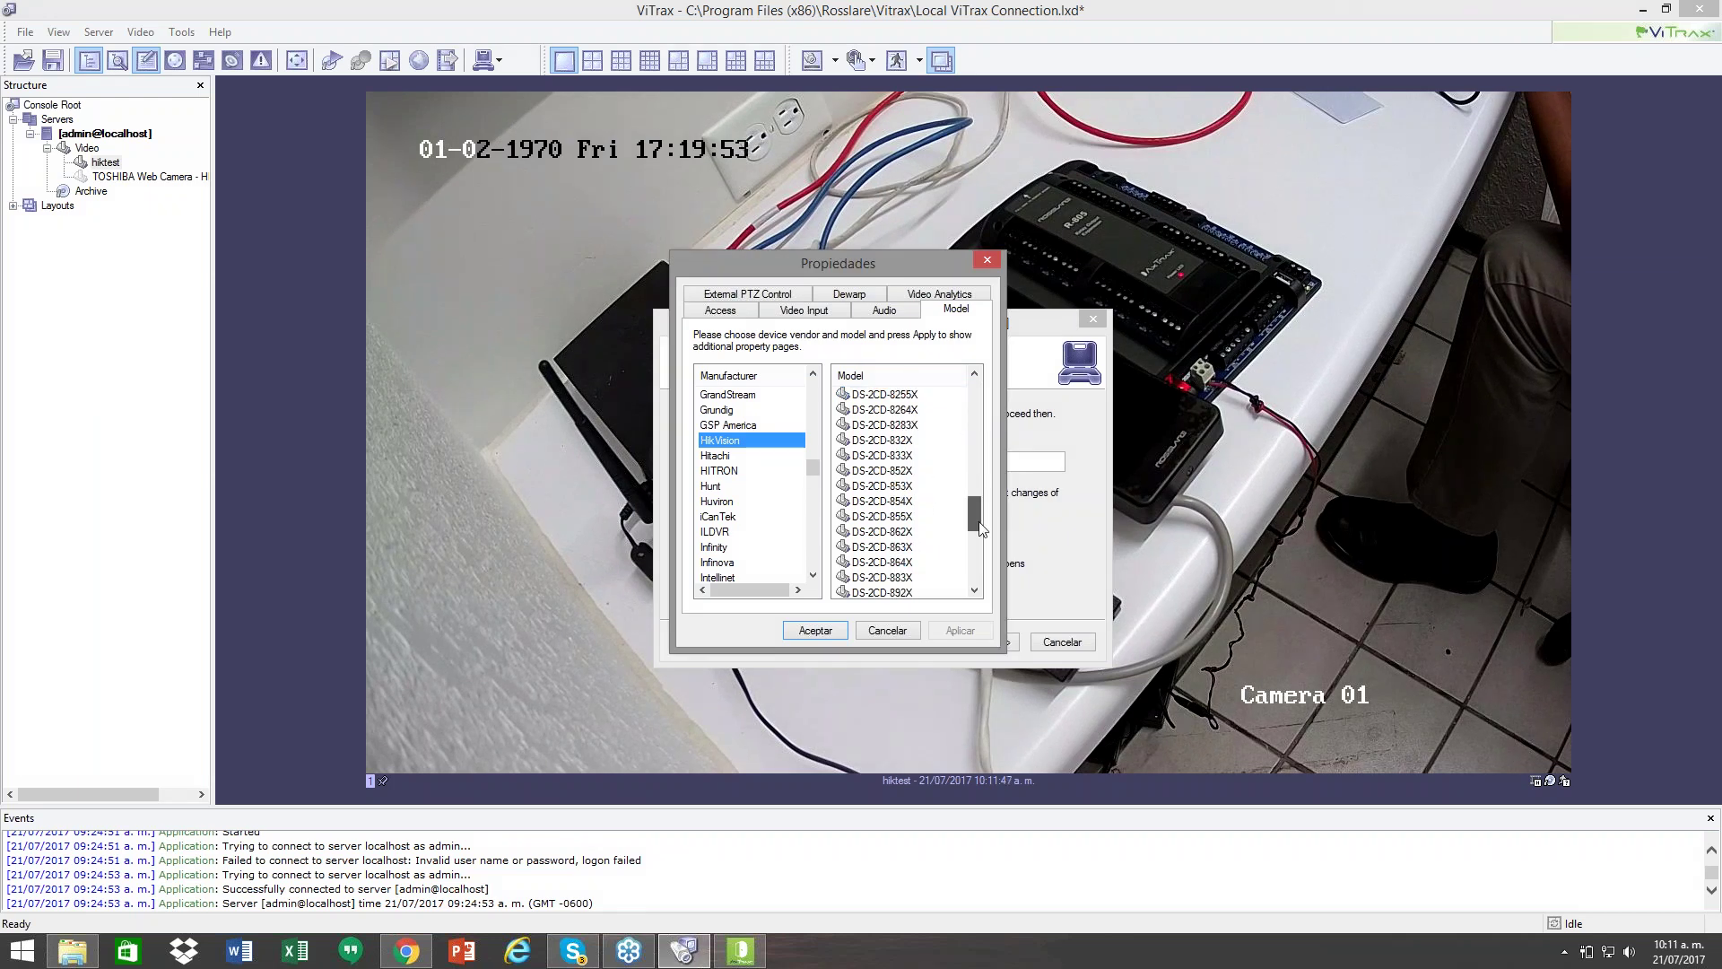
scroll(958, 493, "up", 15)
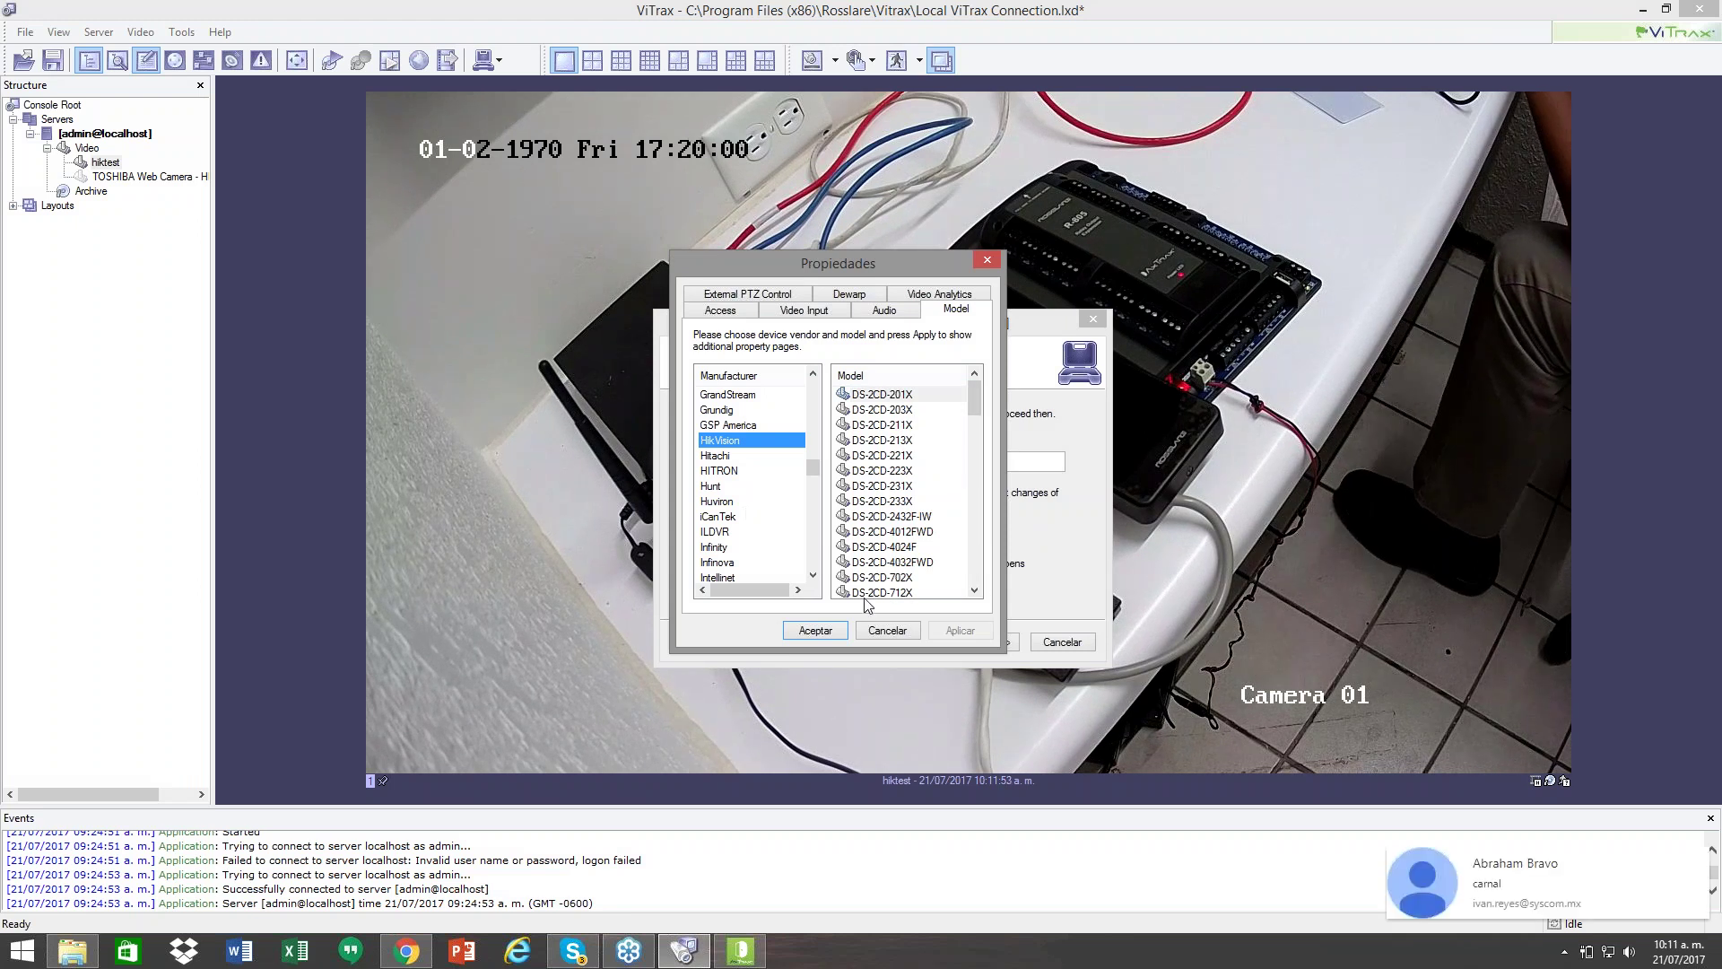
left_click(1696, 861)
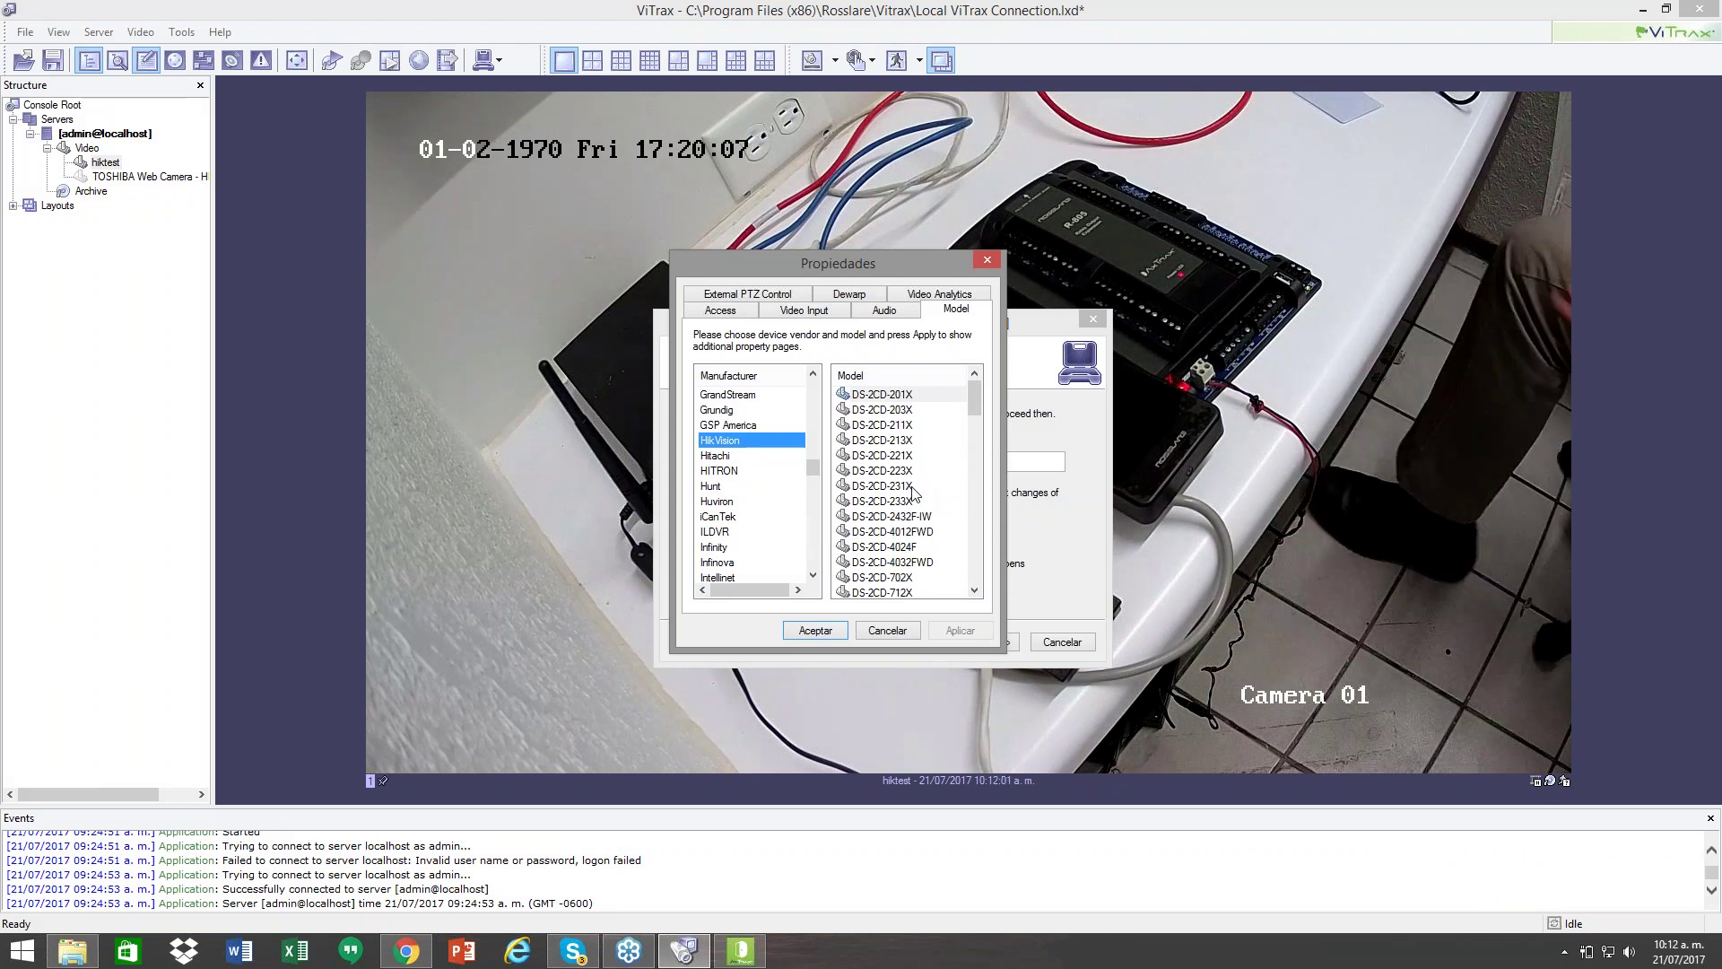
left_click(883, 630)
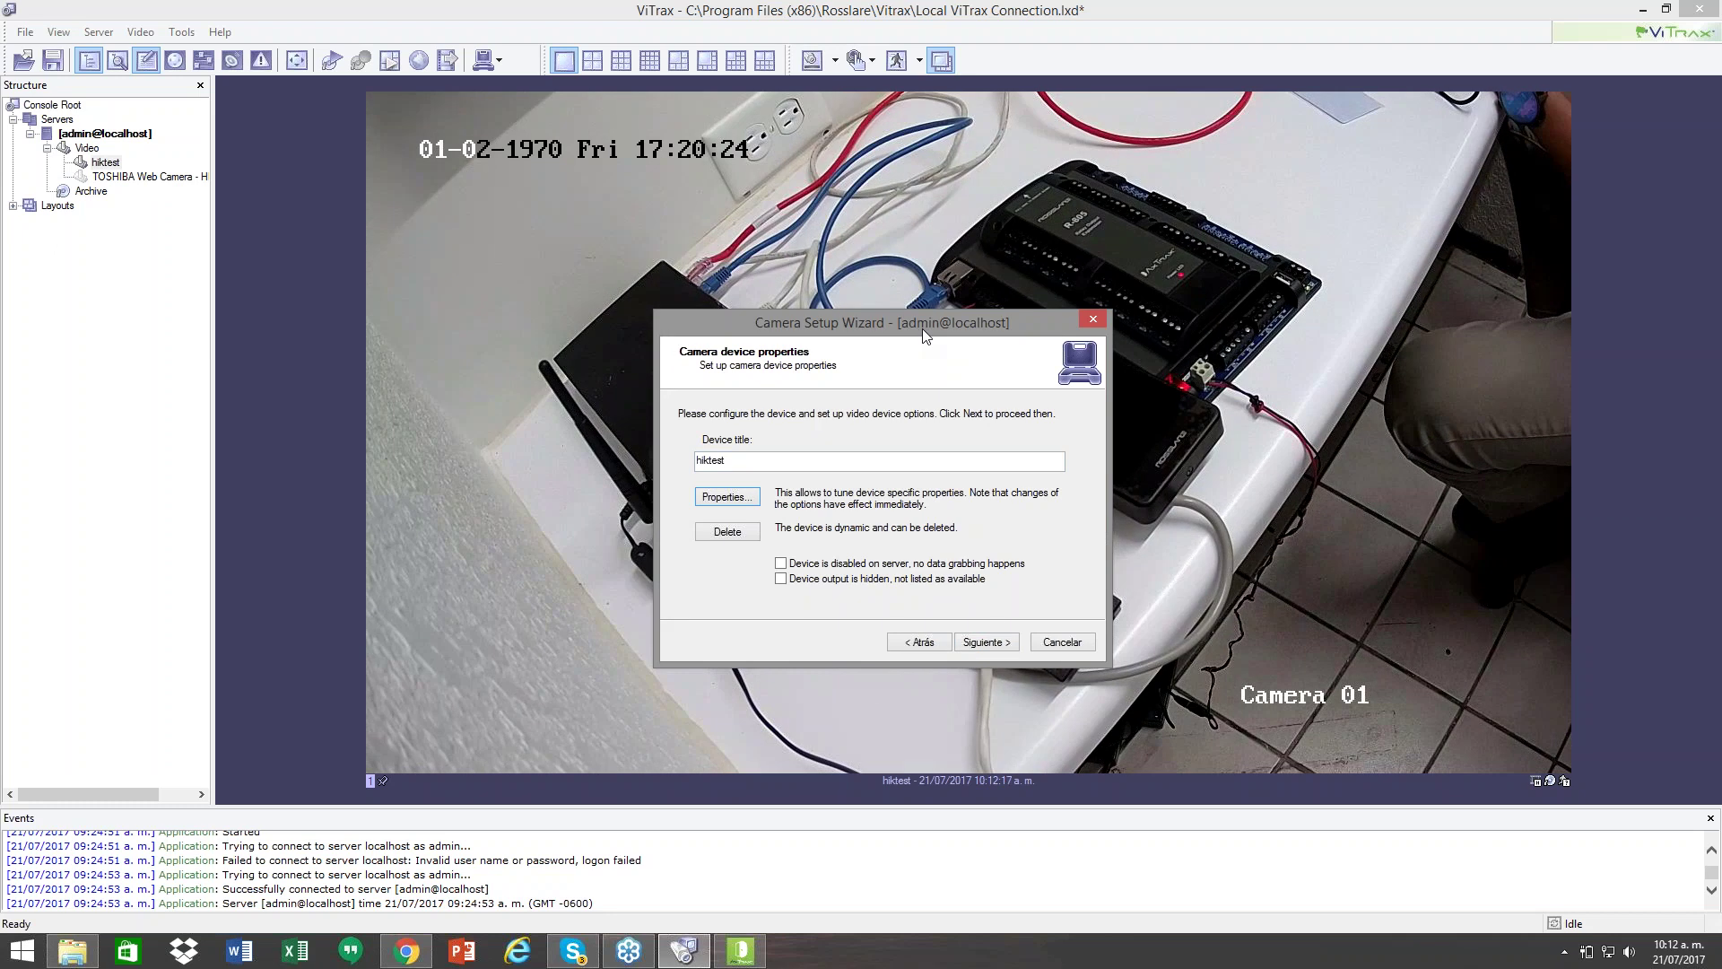
Step: Skip unchanged through Motion detection, Data recording and the summary, then finish the wizard
left_click(987, 642)
left_click(987, 642)
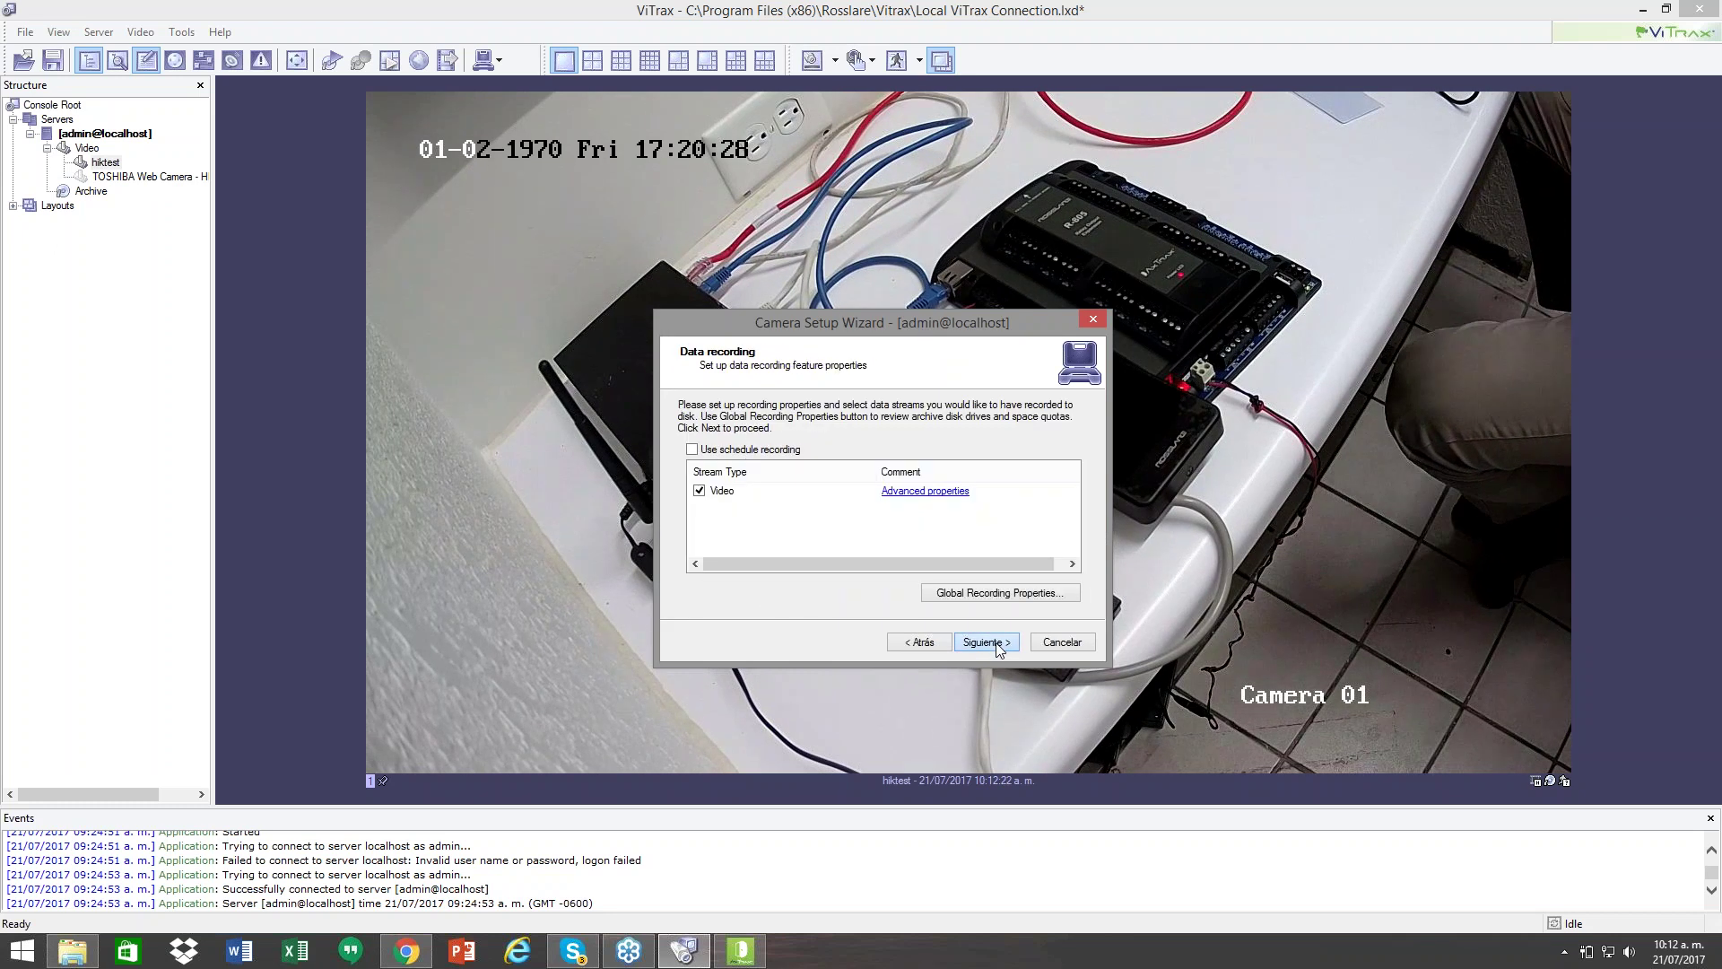
left_click(987, 642)
left_click(986, 642)
left_click(92, 163)
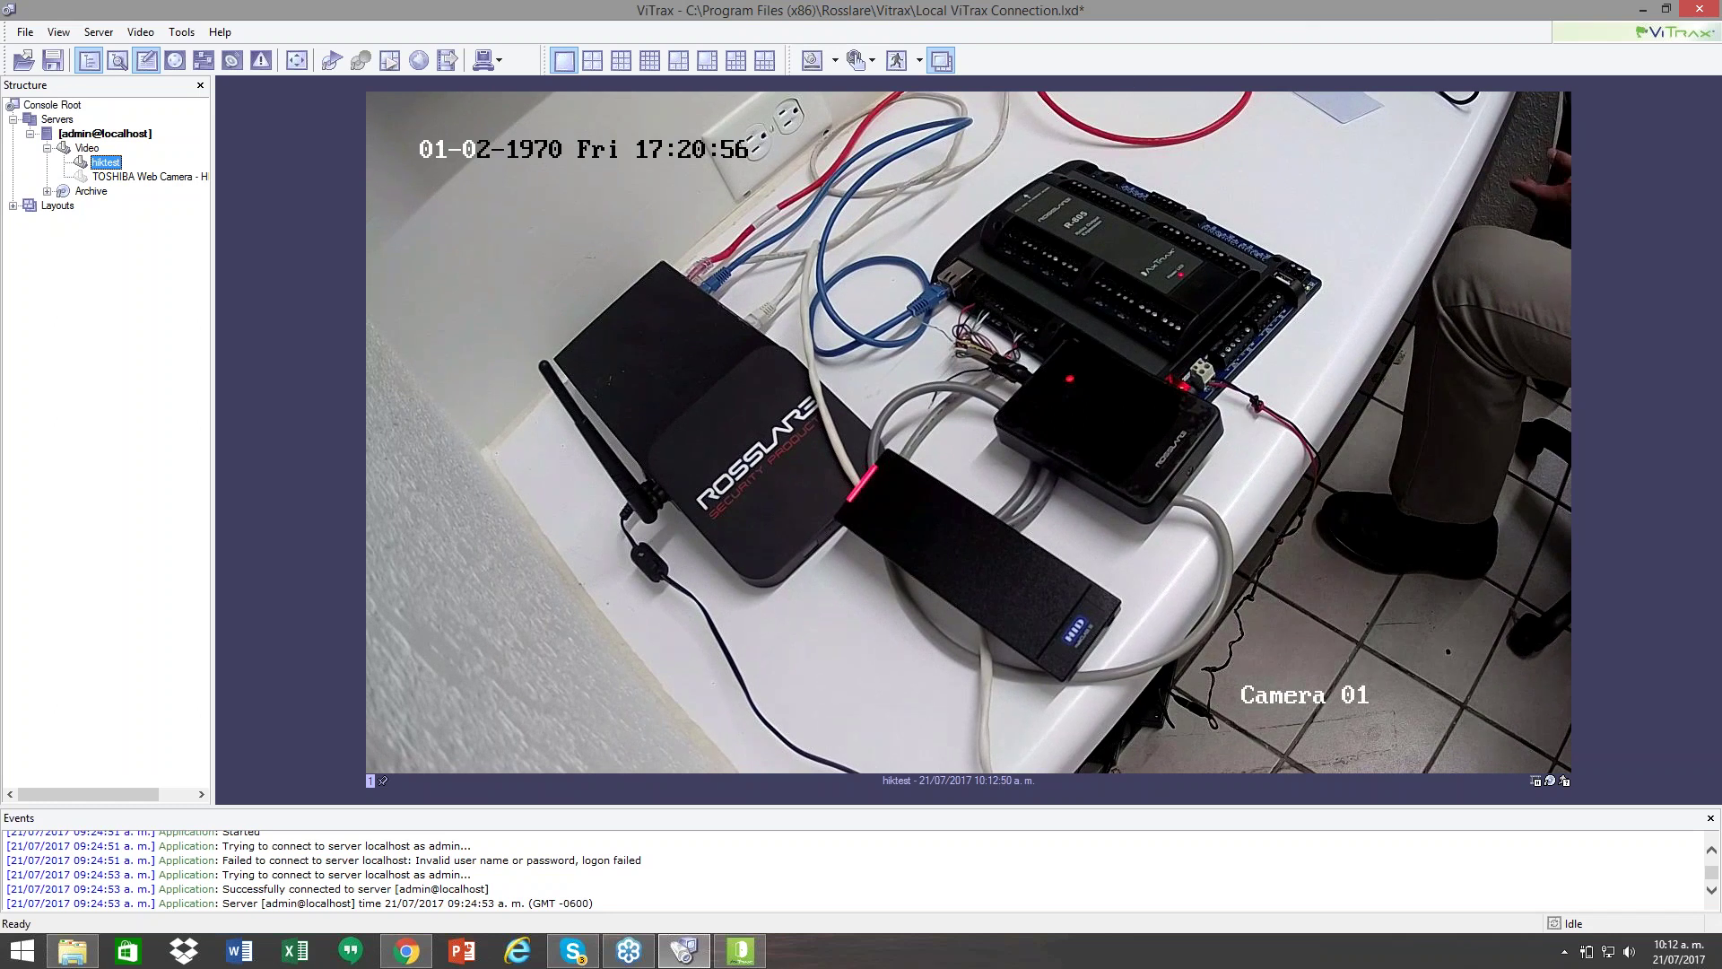
left_click(1642, 10)
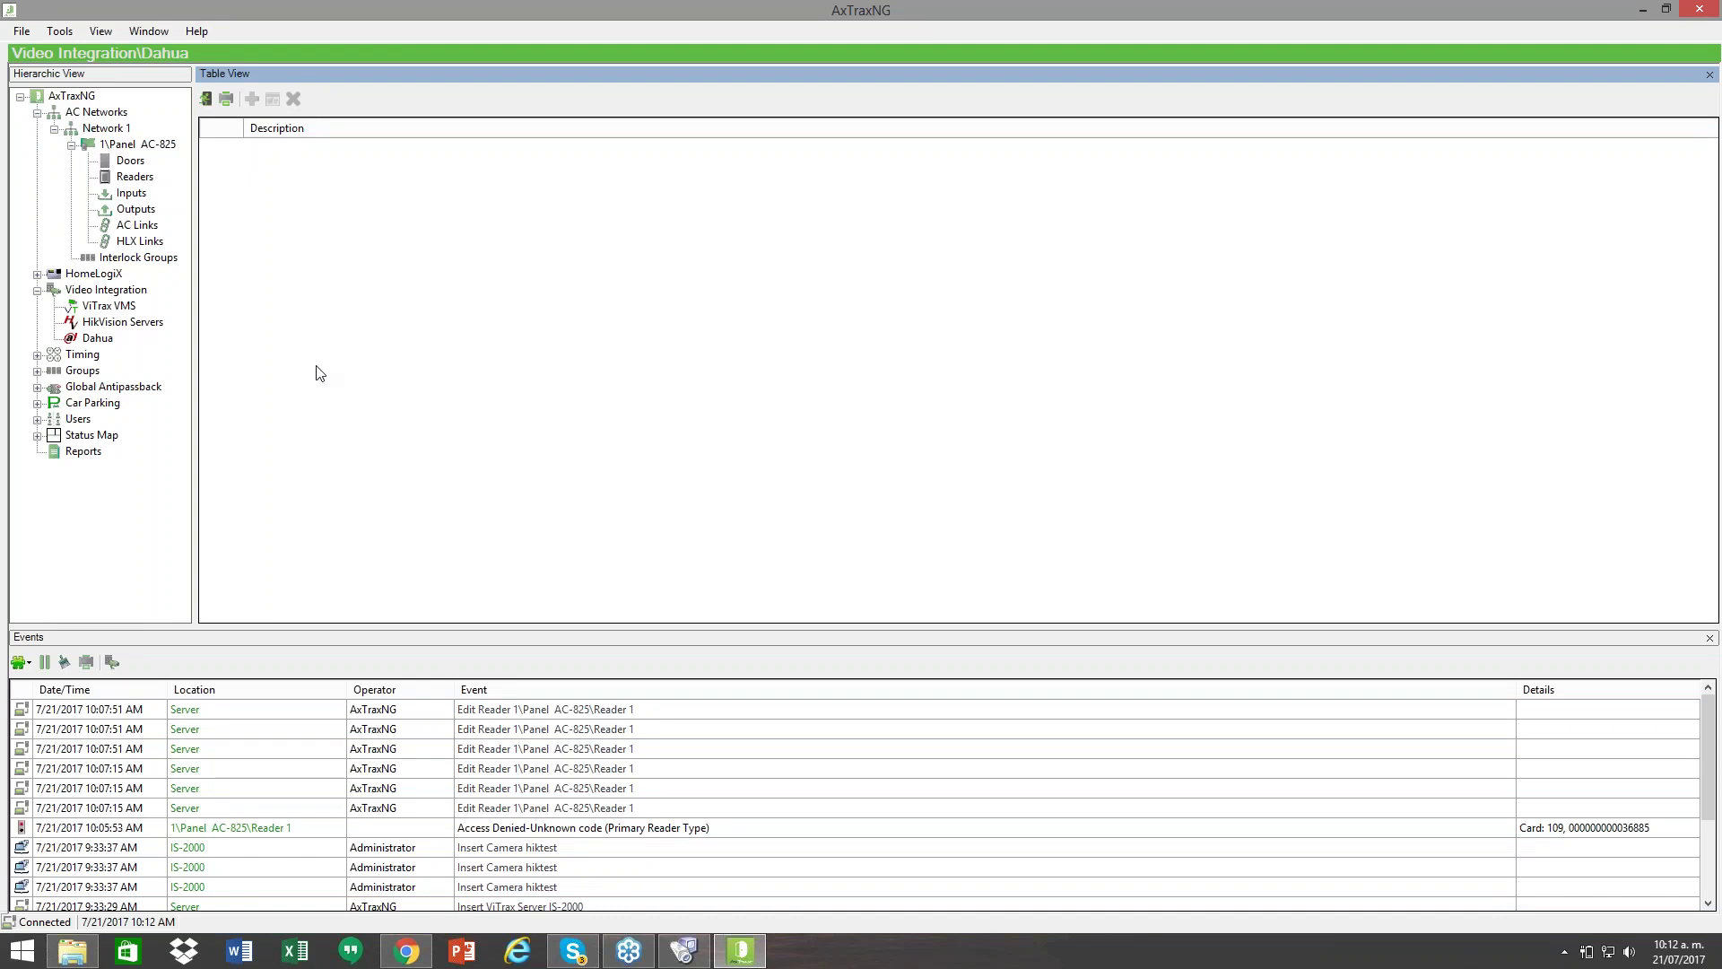
left_click(695, 960)
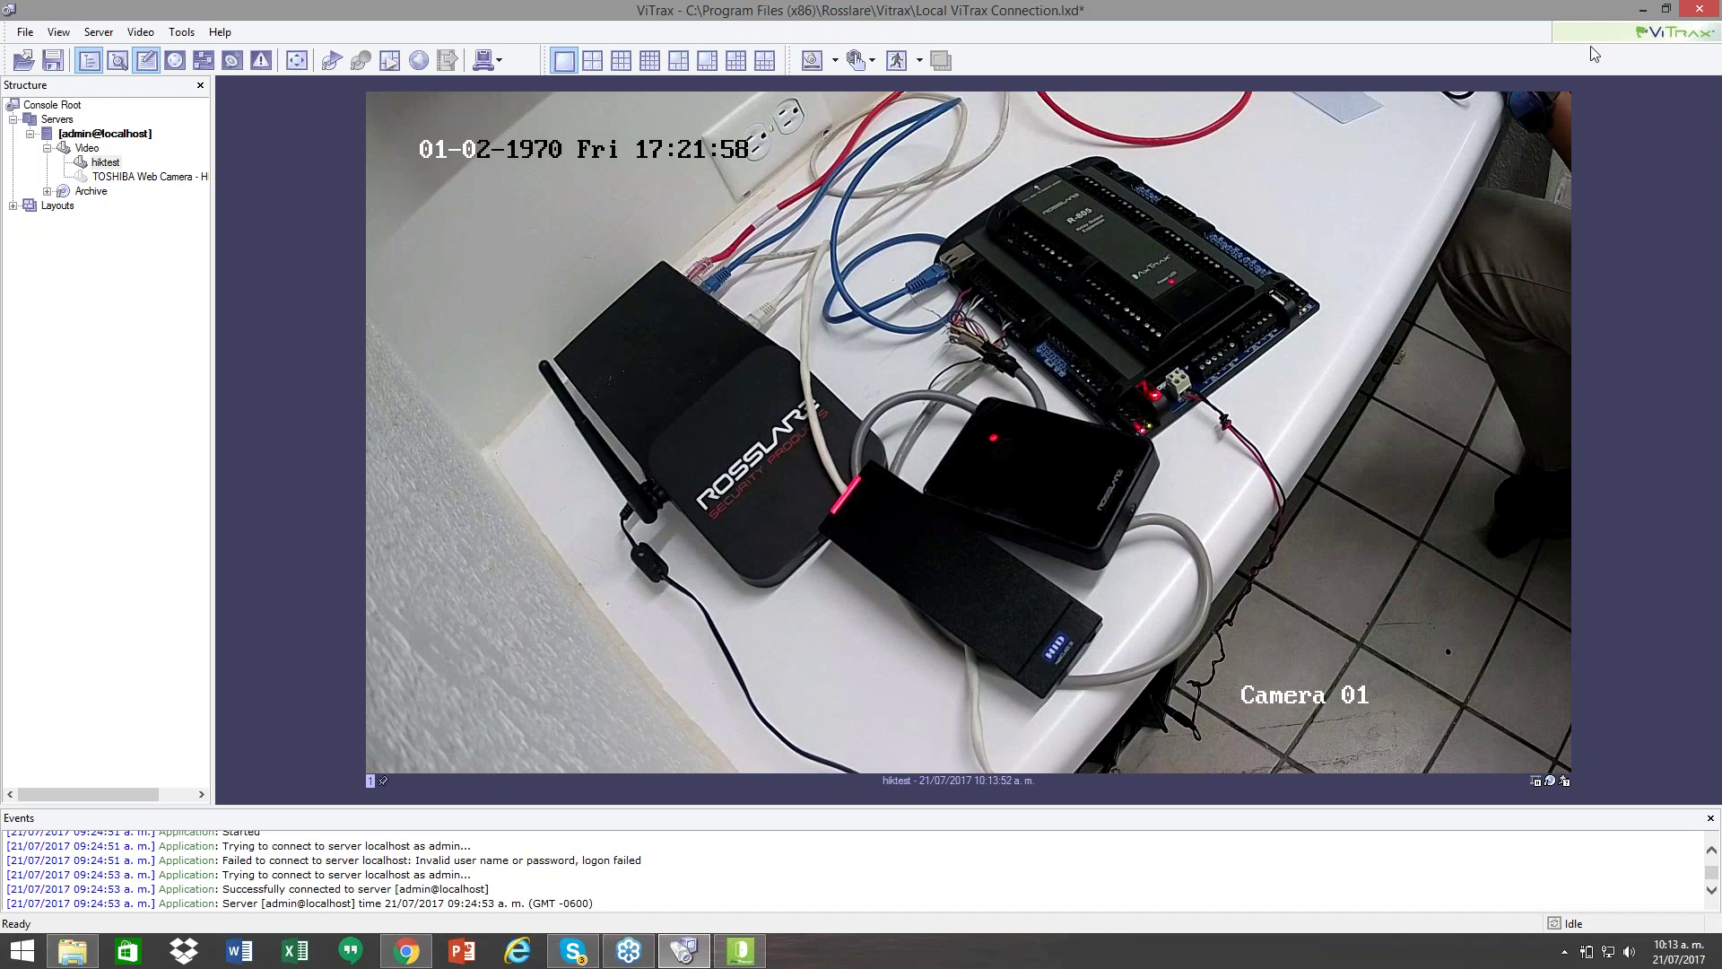
Step: Switch from ViTrax back to the AxTraxNG window with Alt+Tab
key("alt+Tab")
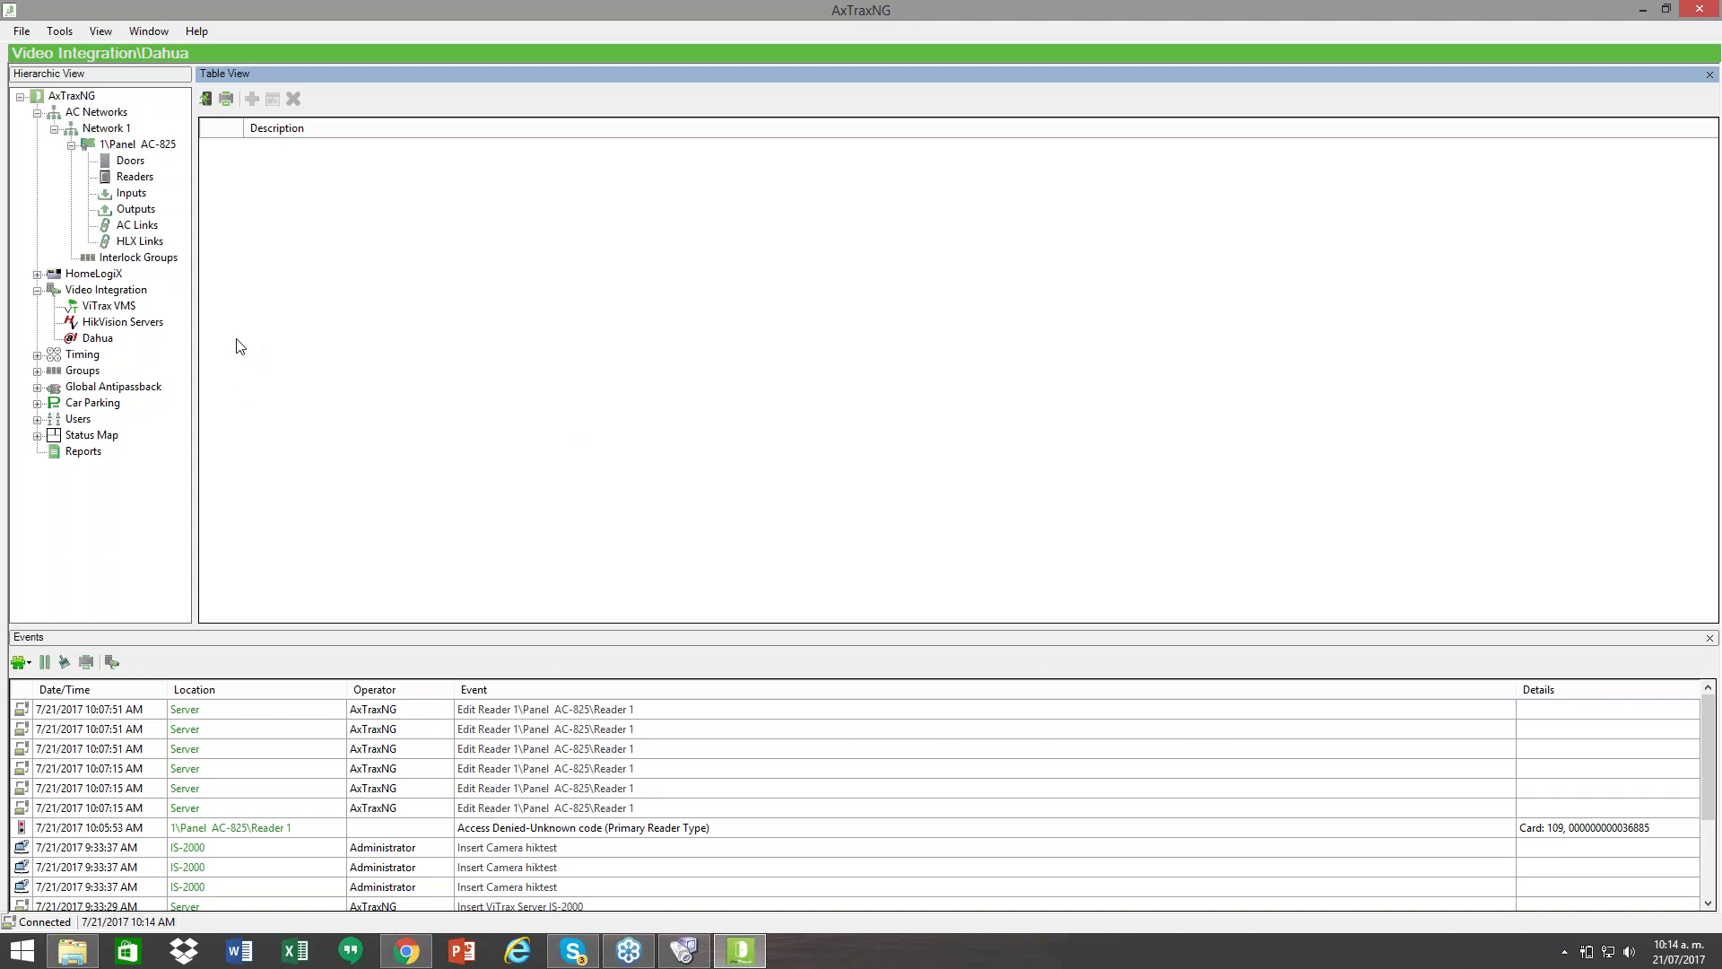
Step: Draft a new output group, browse the AC-825 panel's outputs under Network 1, then cancel
left_click(37, 371)
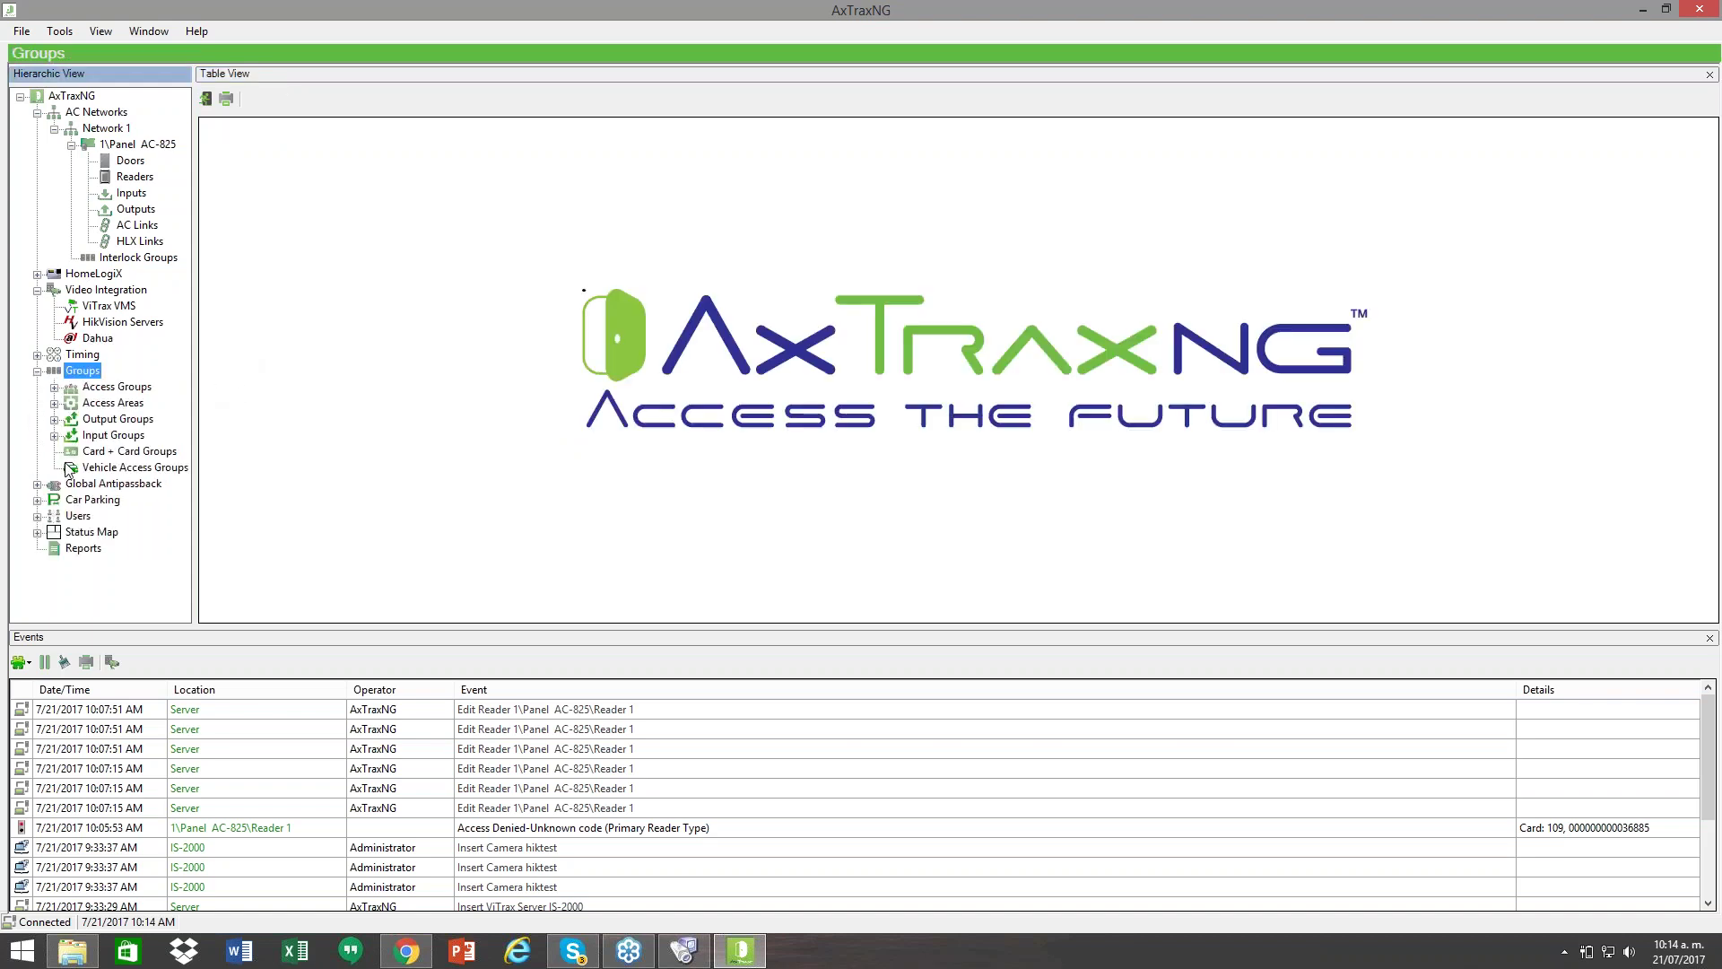
left_click(116, 420)
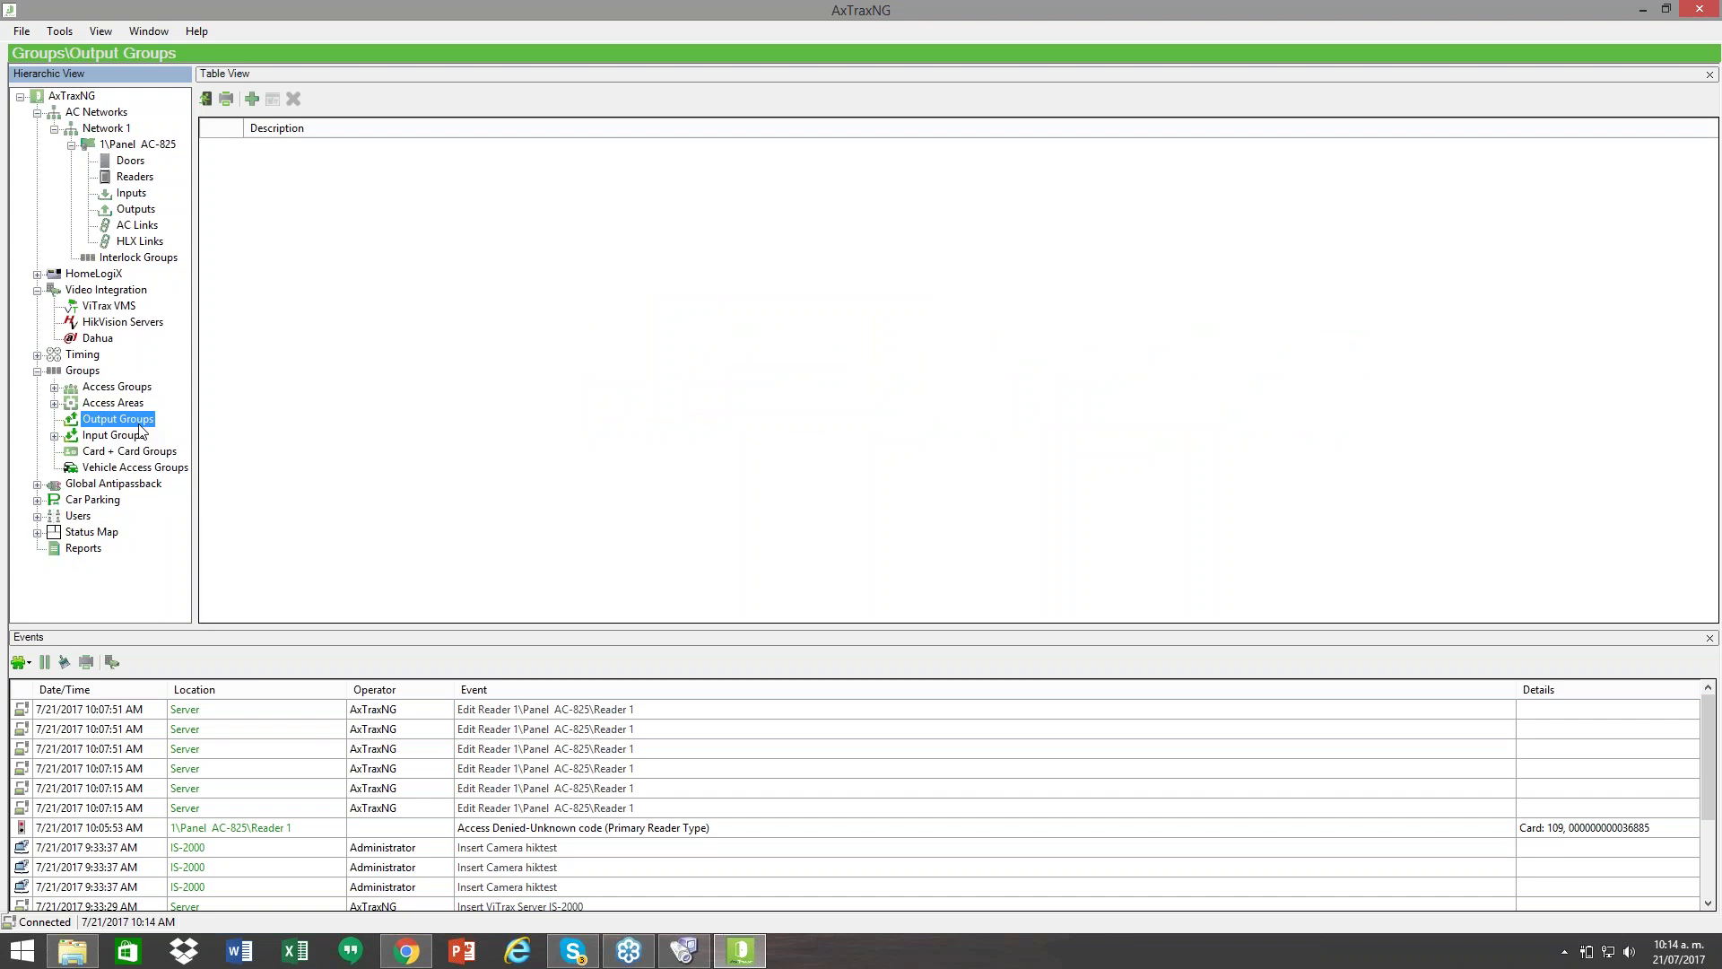
left_click(252, 99)
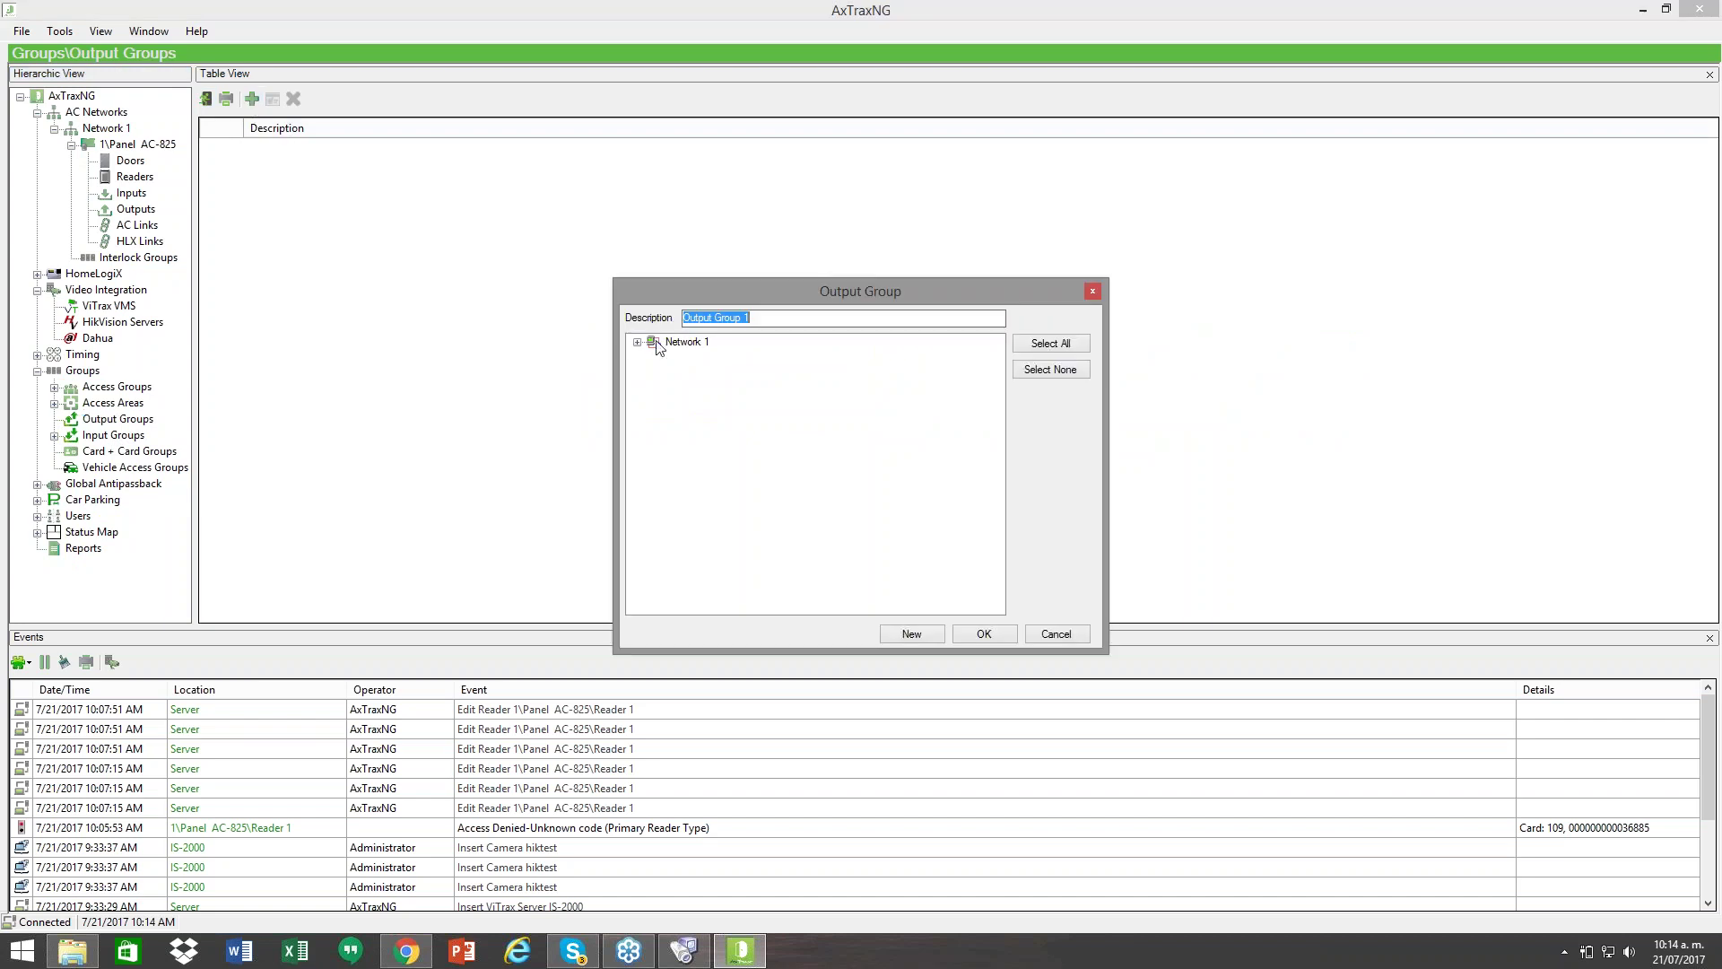
left_click(637, 343)
left_click(656, 357)
left_click_drag(890, 287, 841, 181)
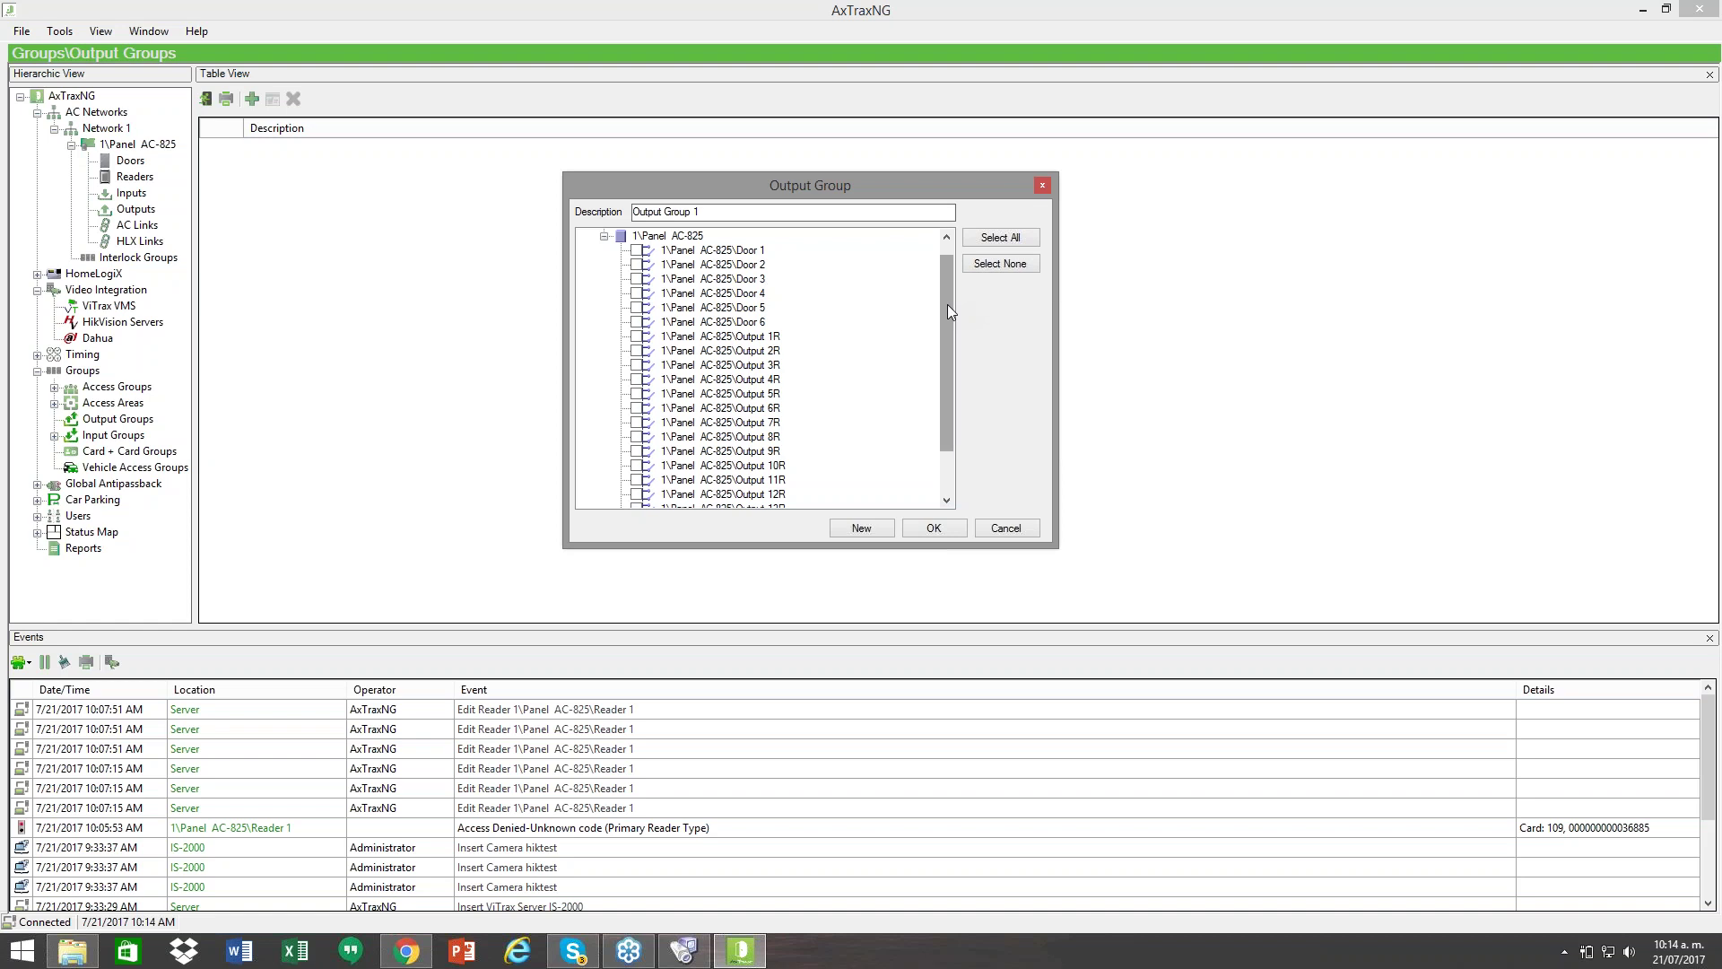
scroll(951, 303, "down", 2)
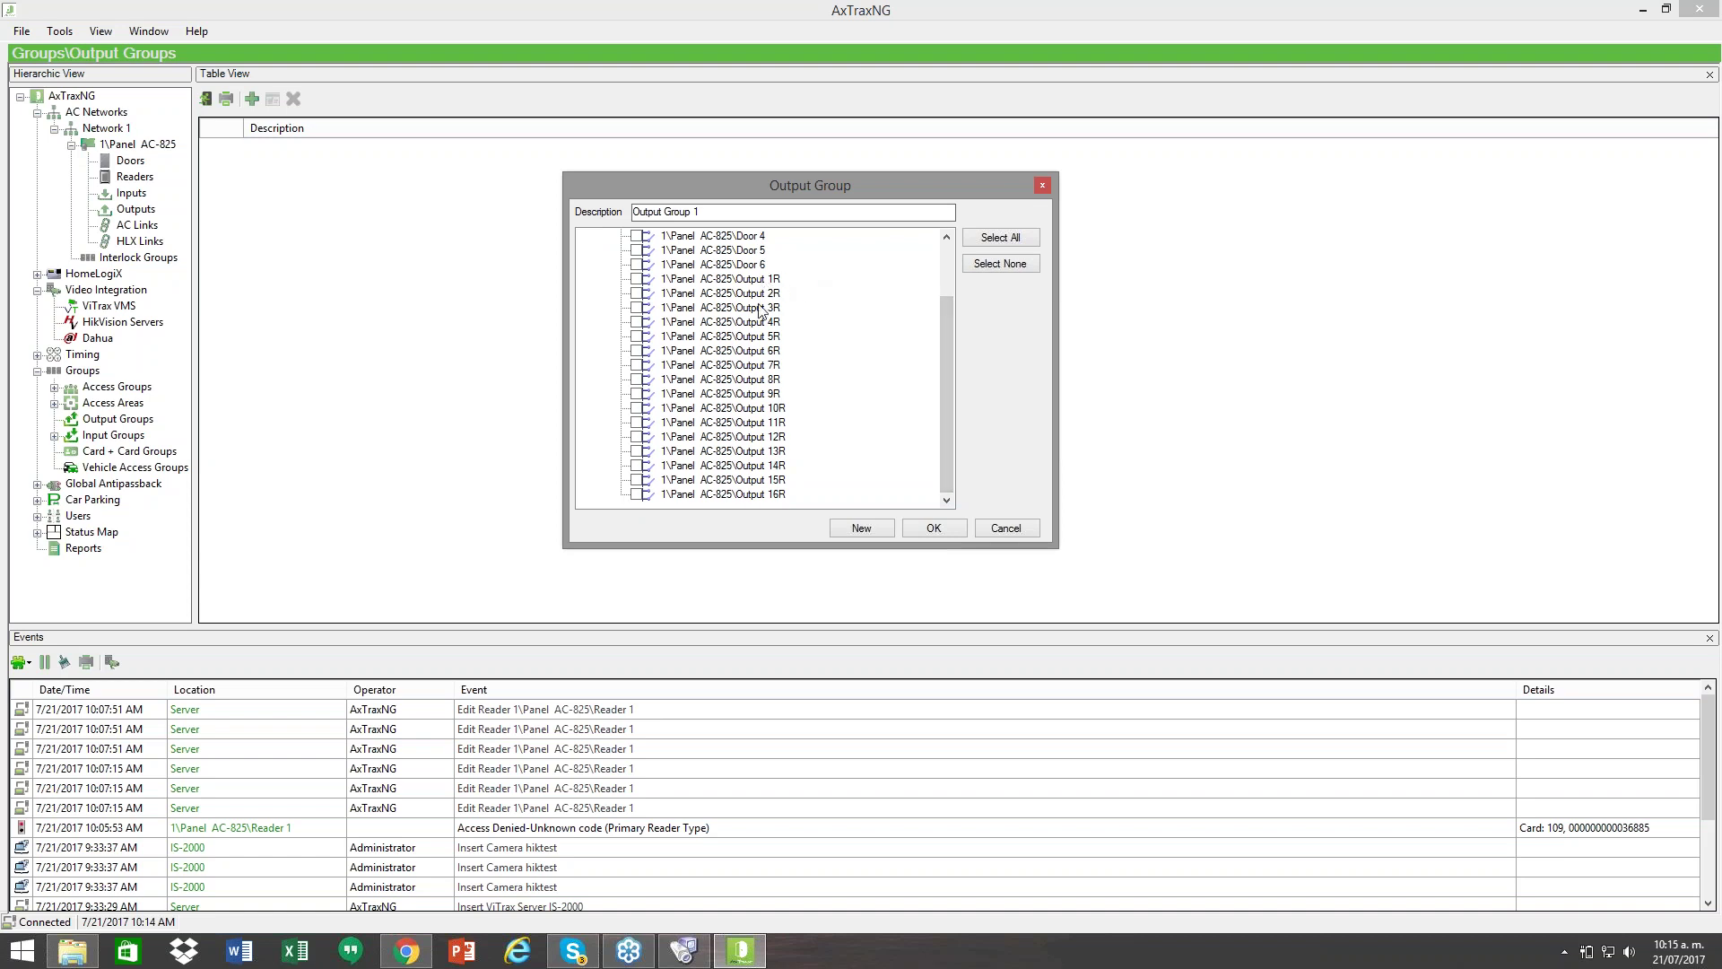
left_click(1025, 530)
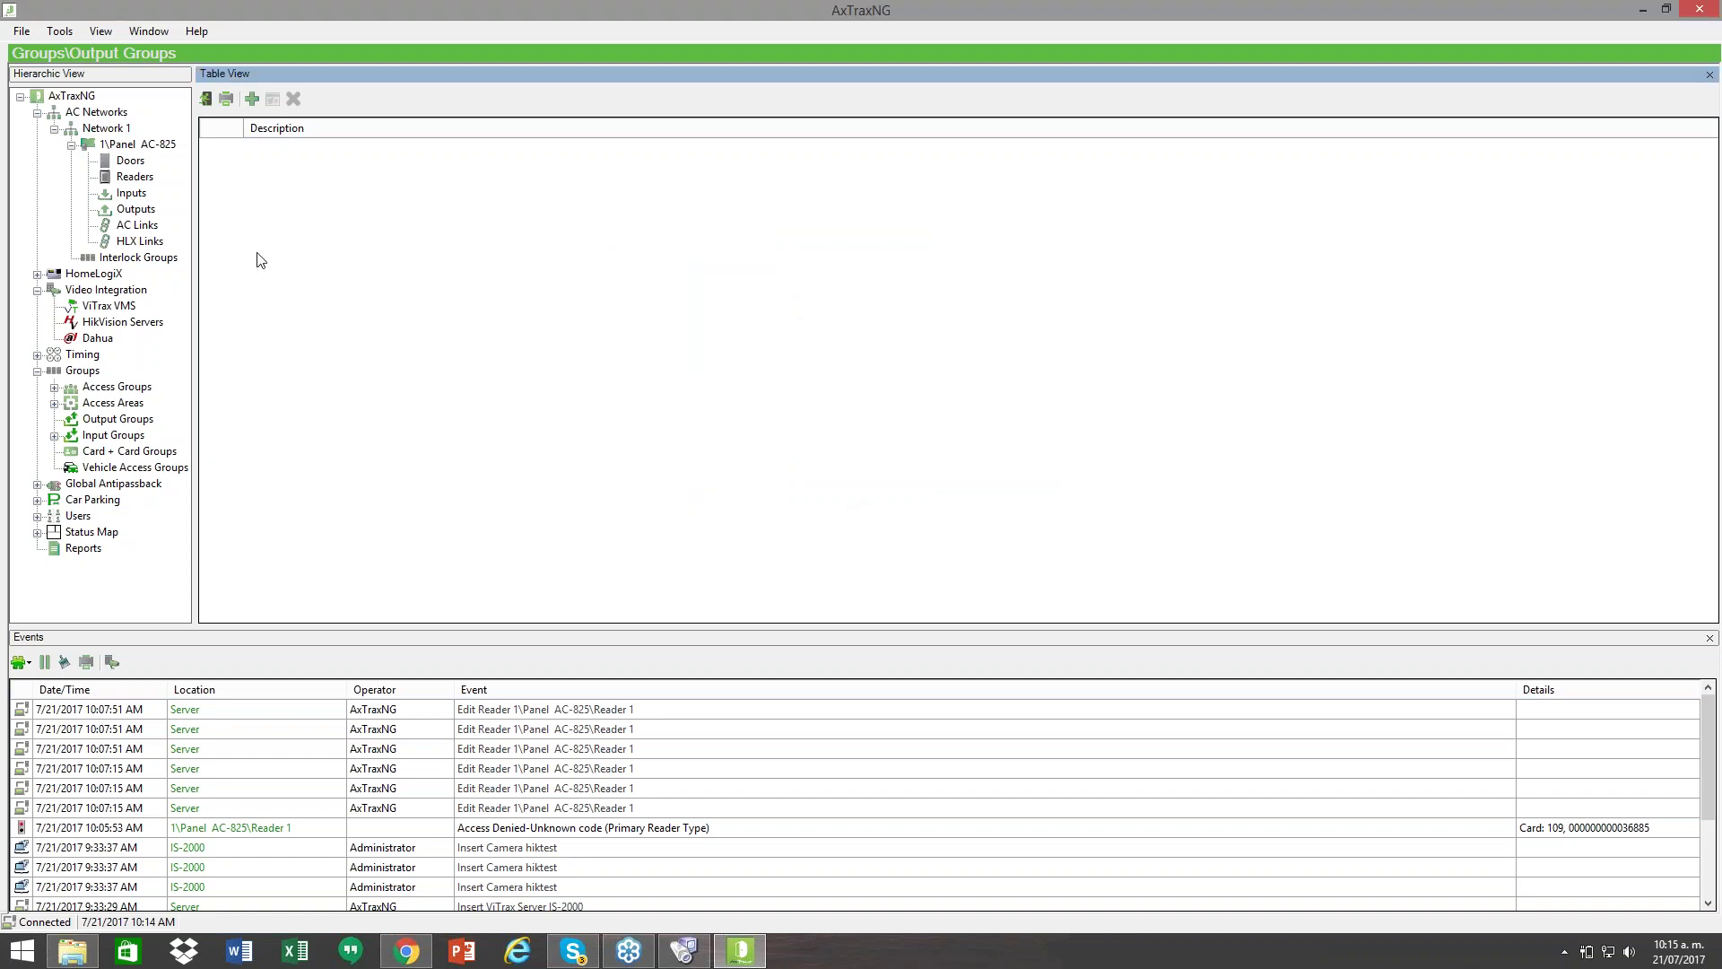
Step: Bring up the AC-825 panel's Outputs list and select Output 1R
left_click(134, 165)
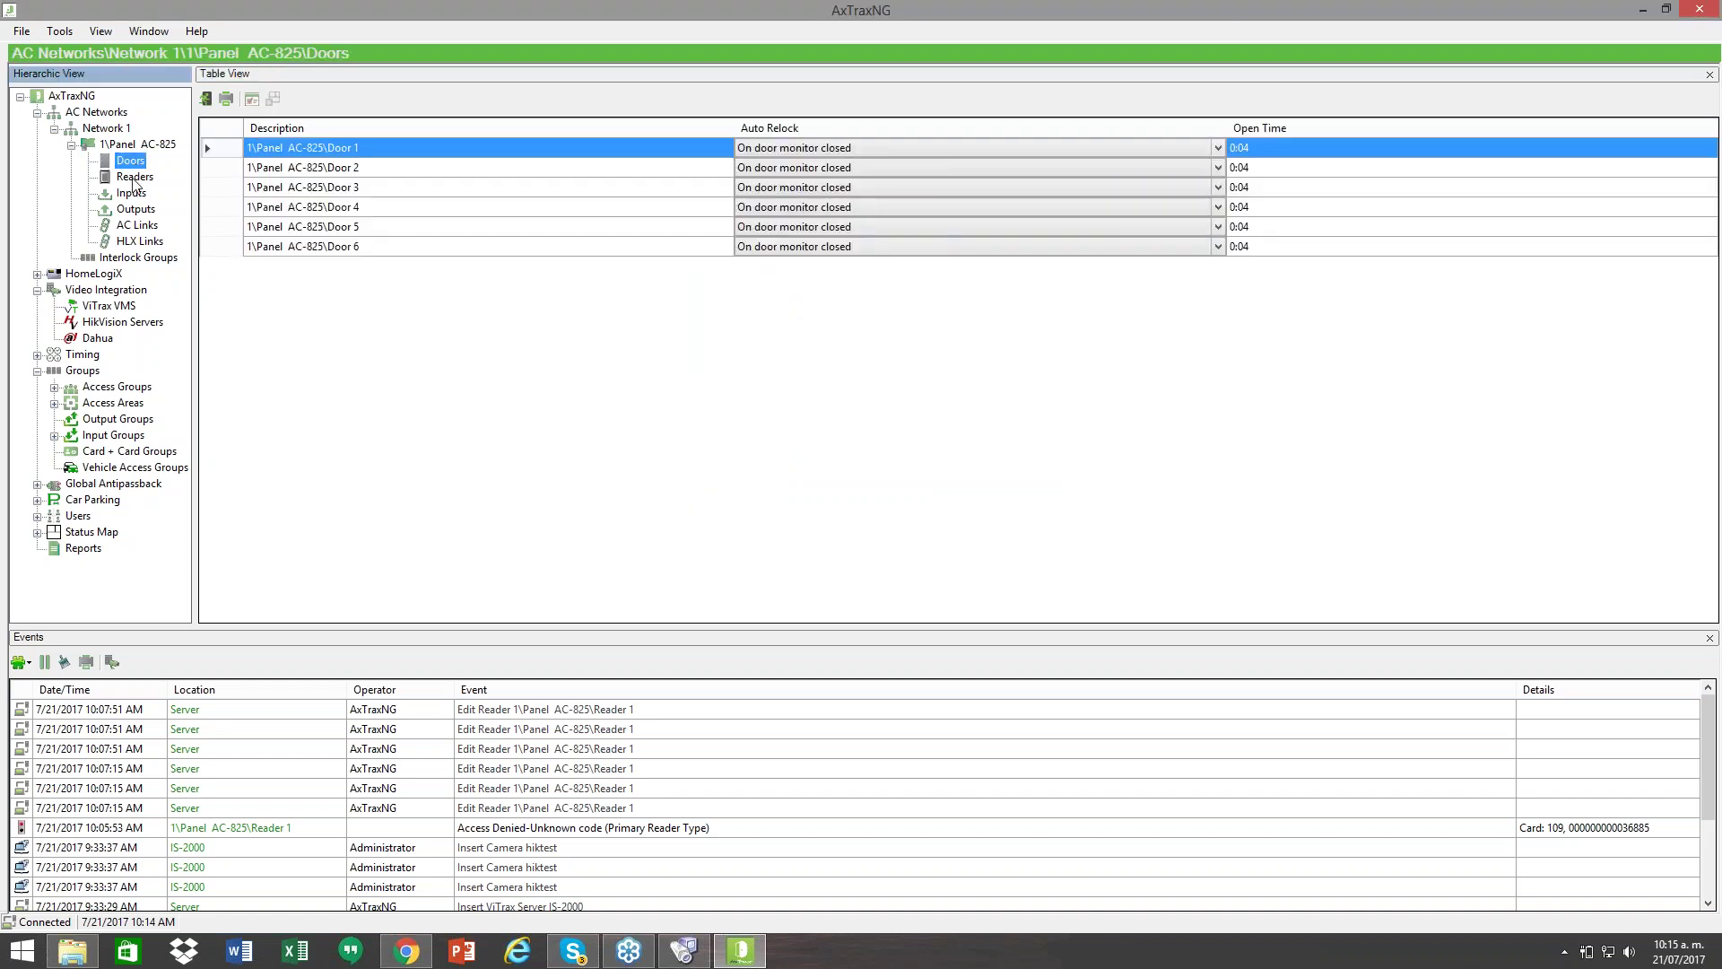
left_click(154, 149)
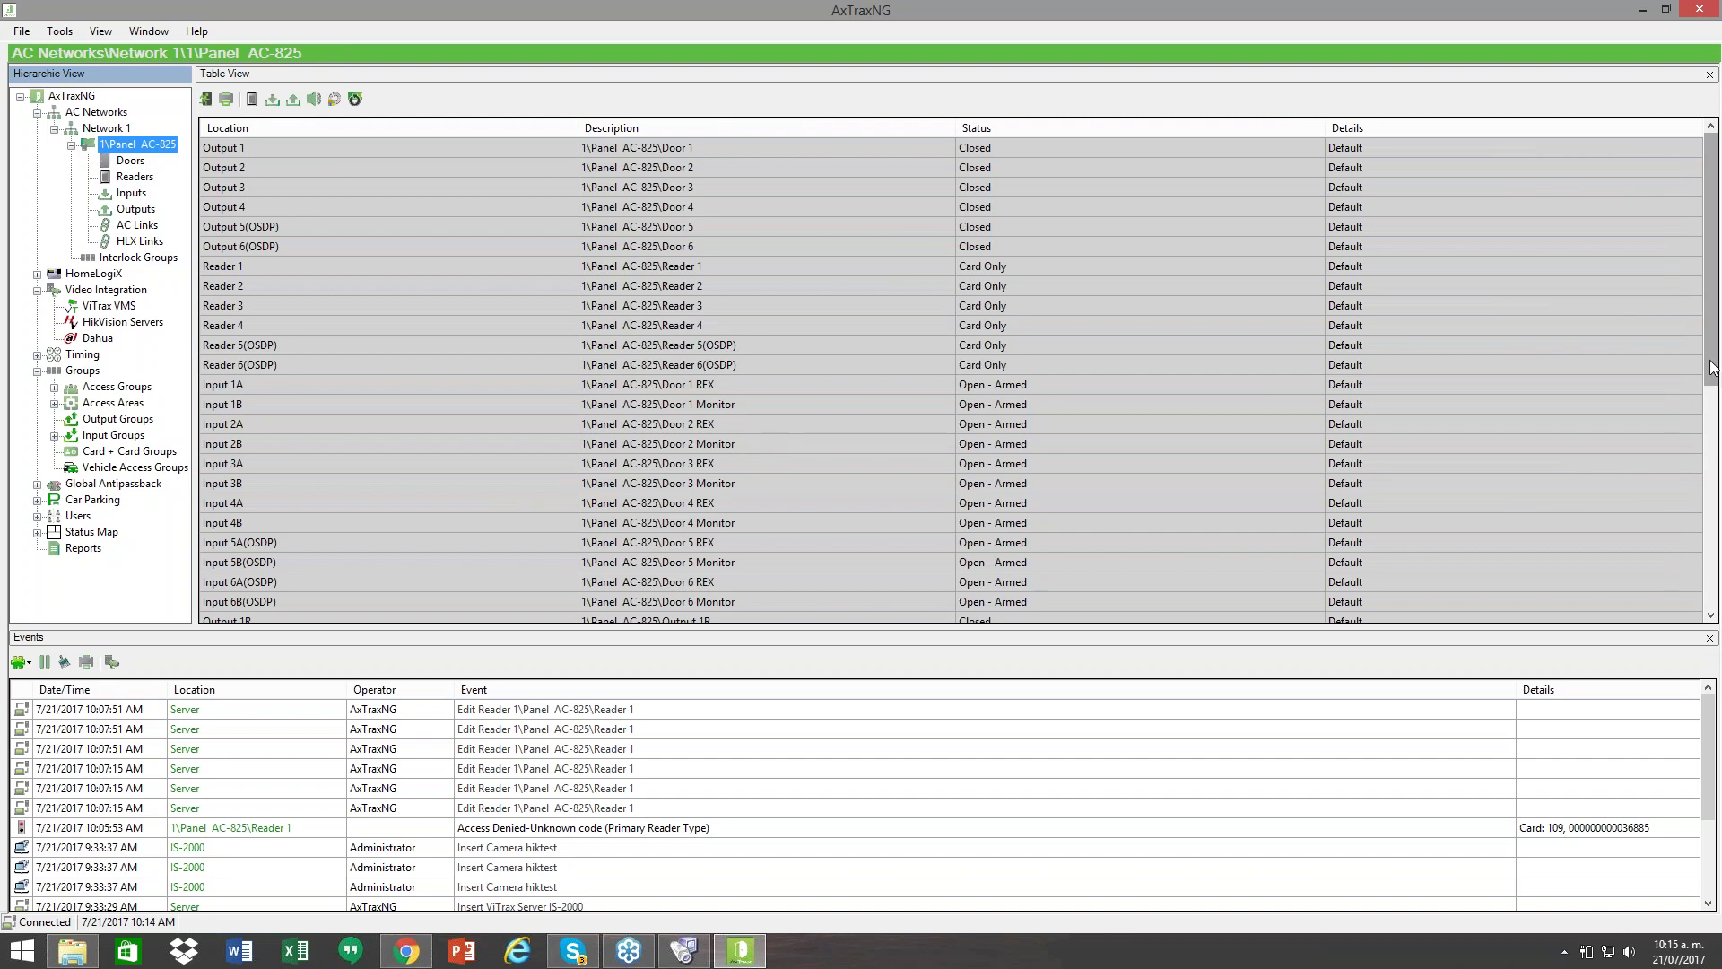
left_click_drag(1712, 377, 1711, 521)
left_click(675, 345)
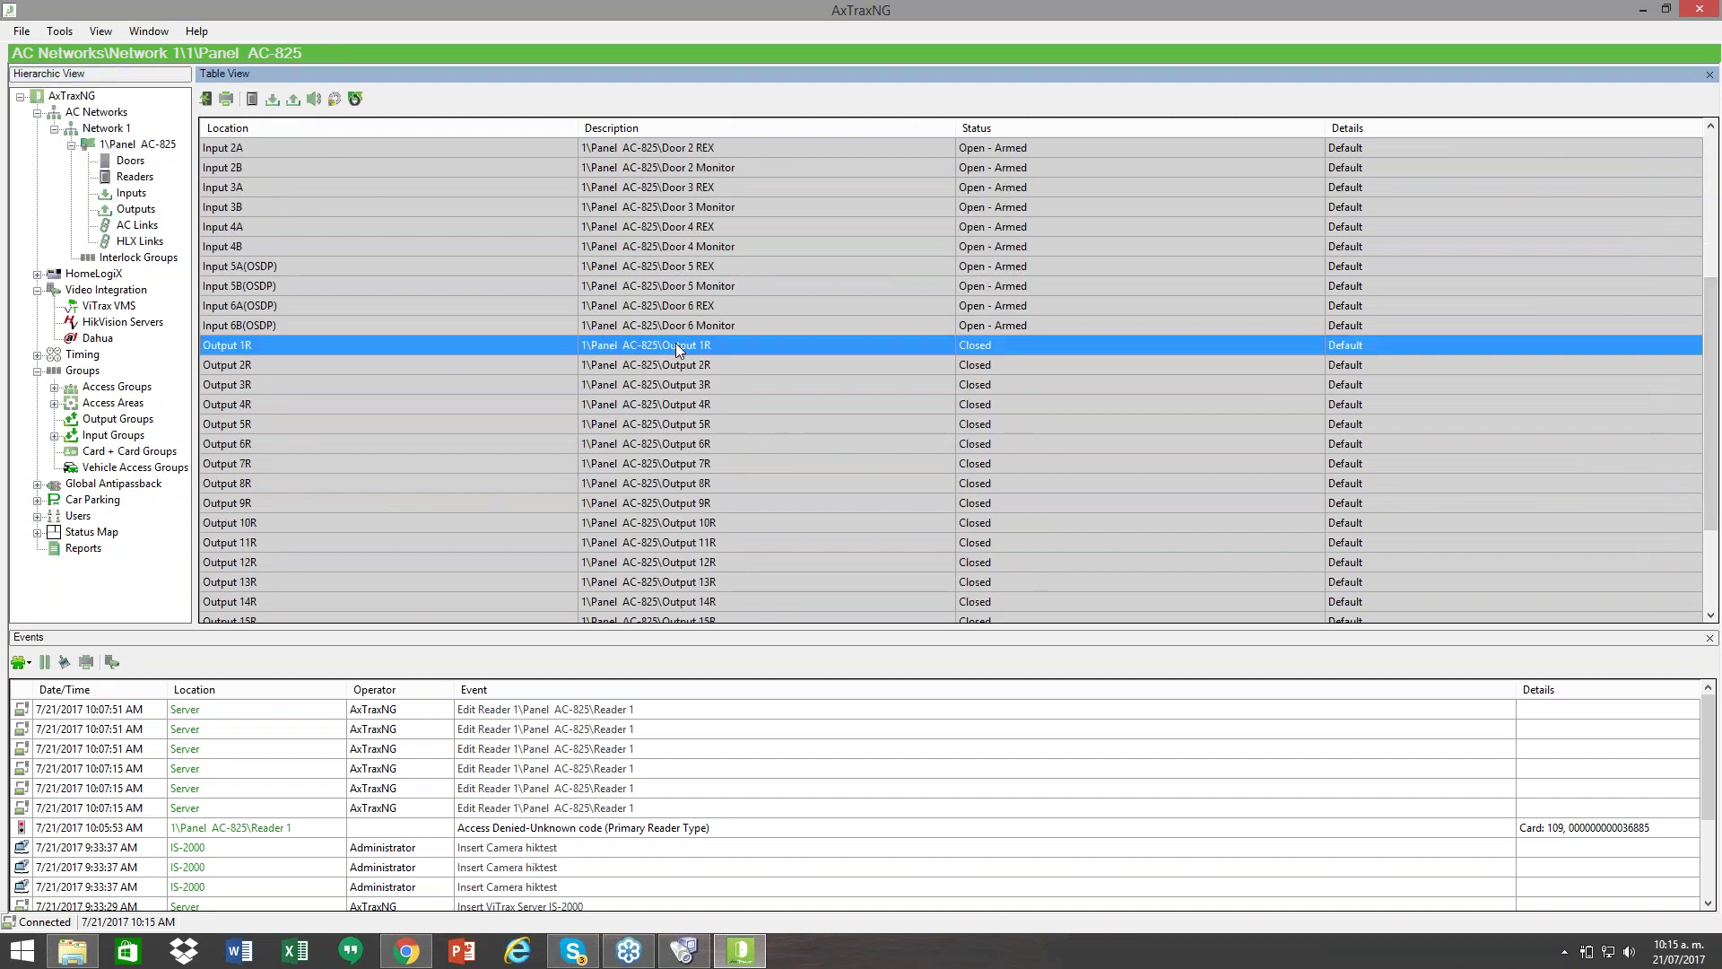
left_click(134, 213)
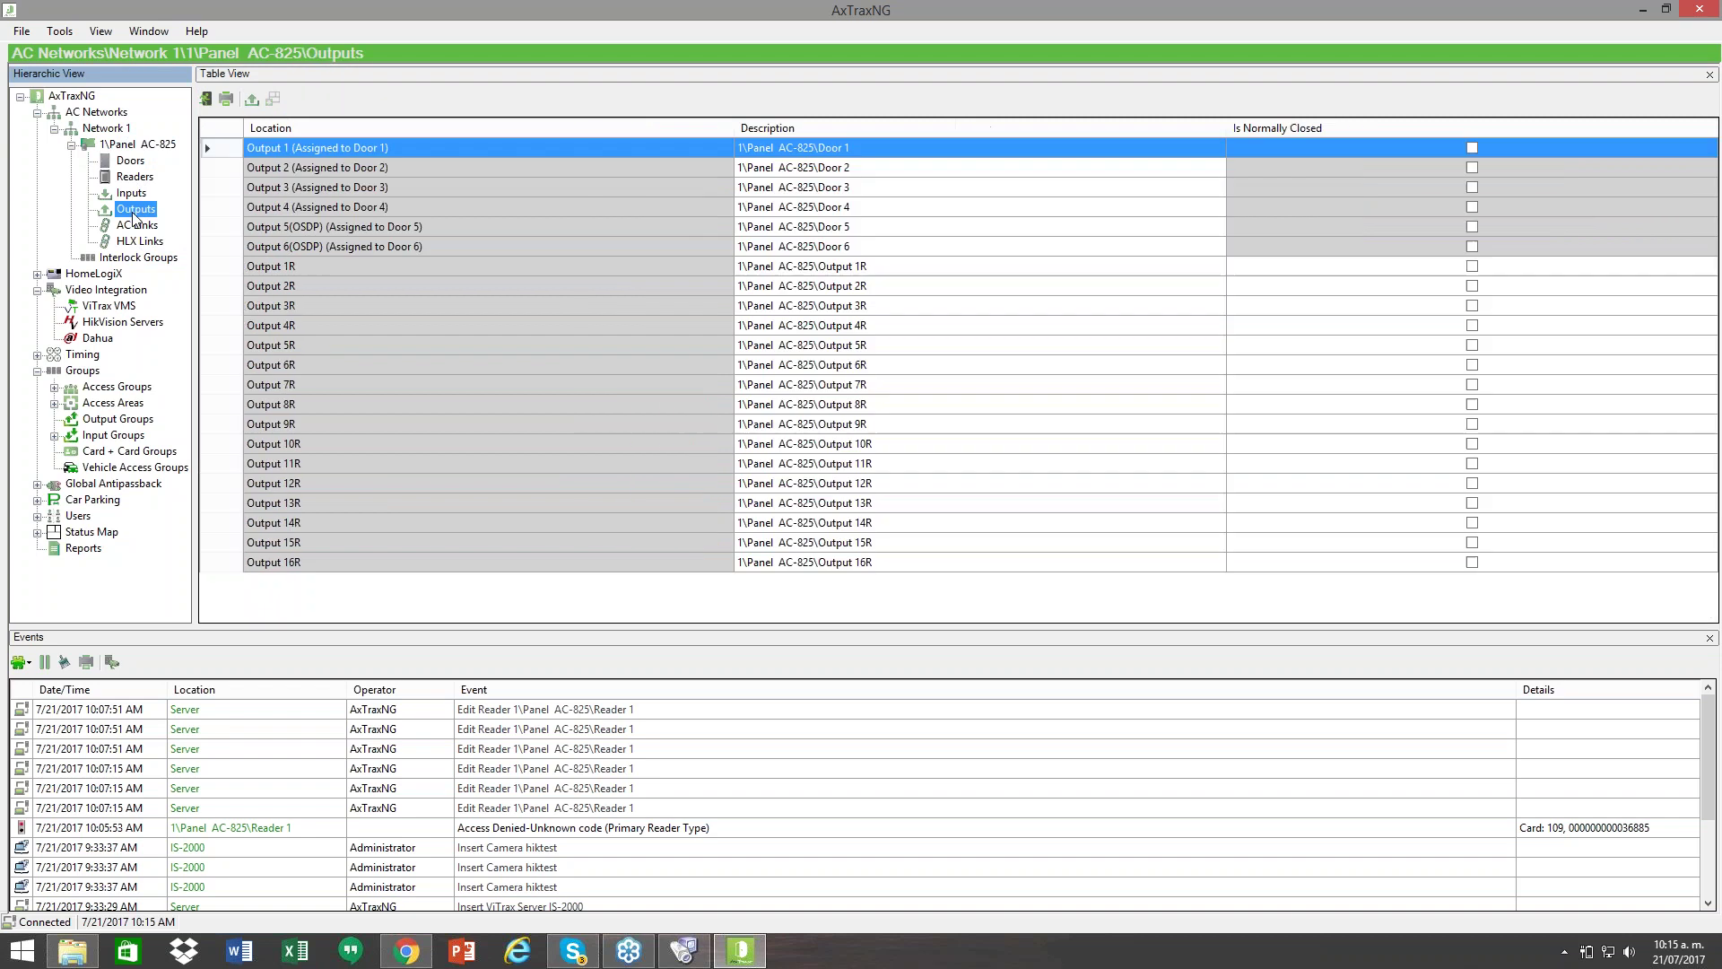
left_click(843, 266)
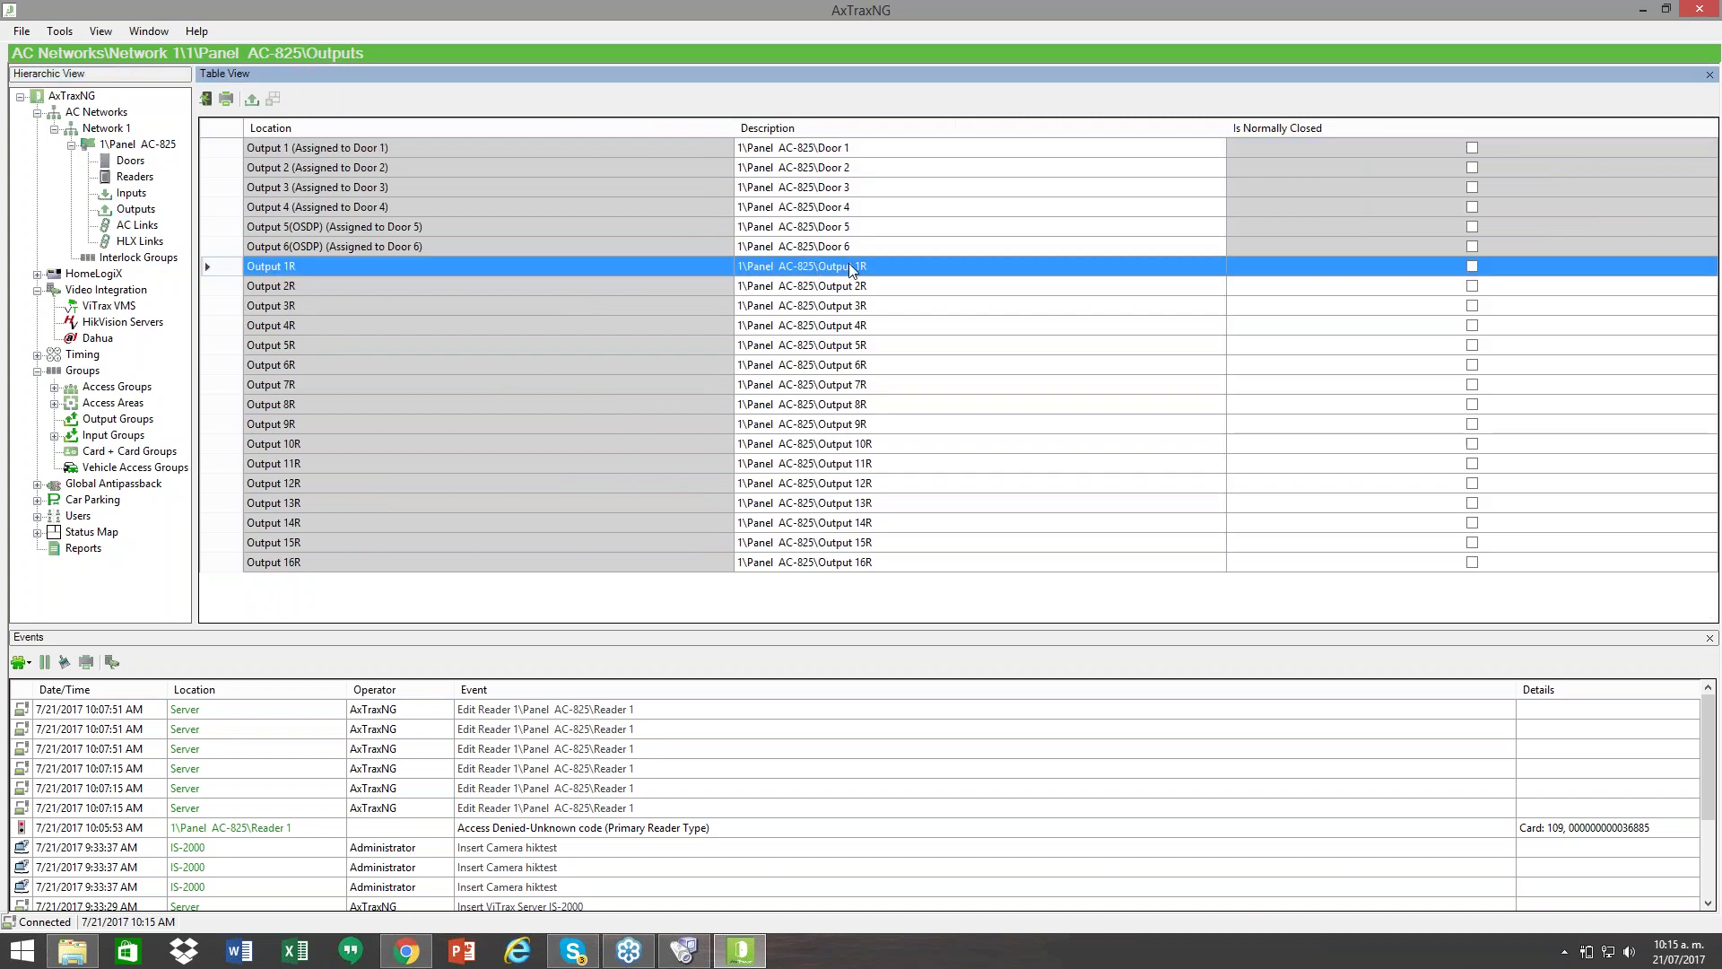
Step: Change Output 1R's description to 'piso 1' and re-dock the table view
left_click(836, 266)
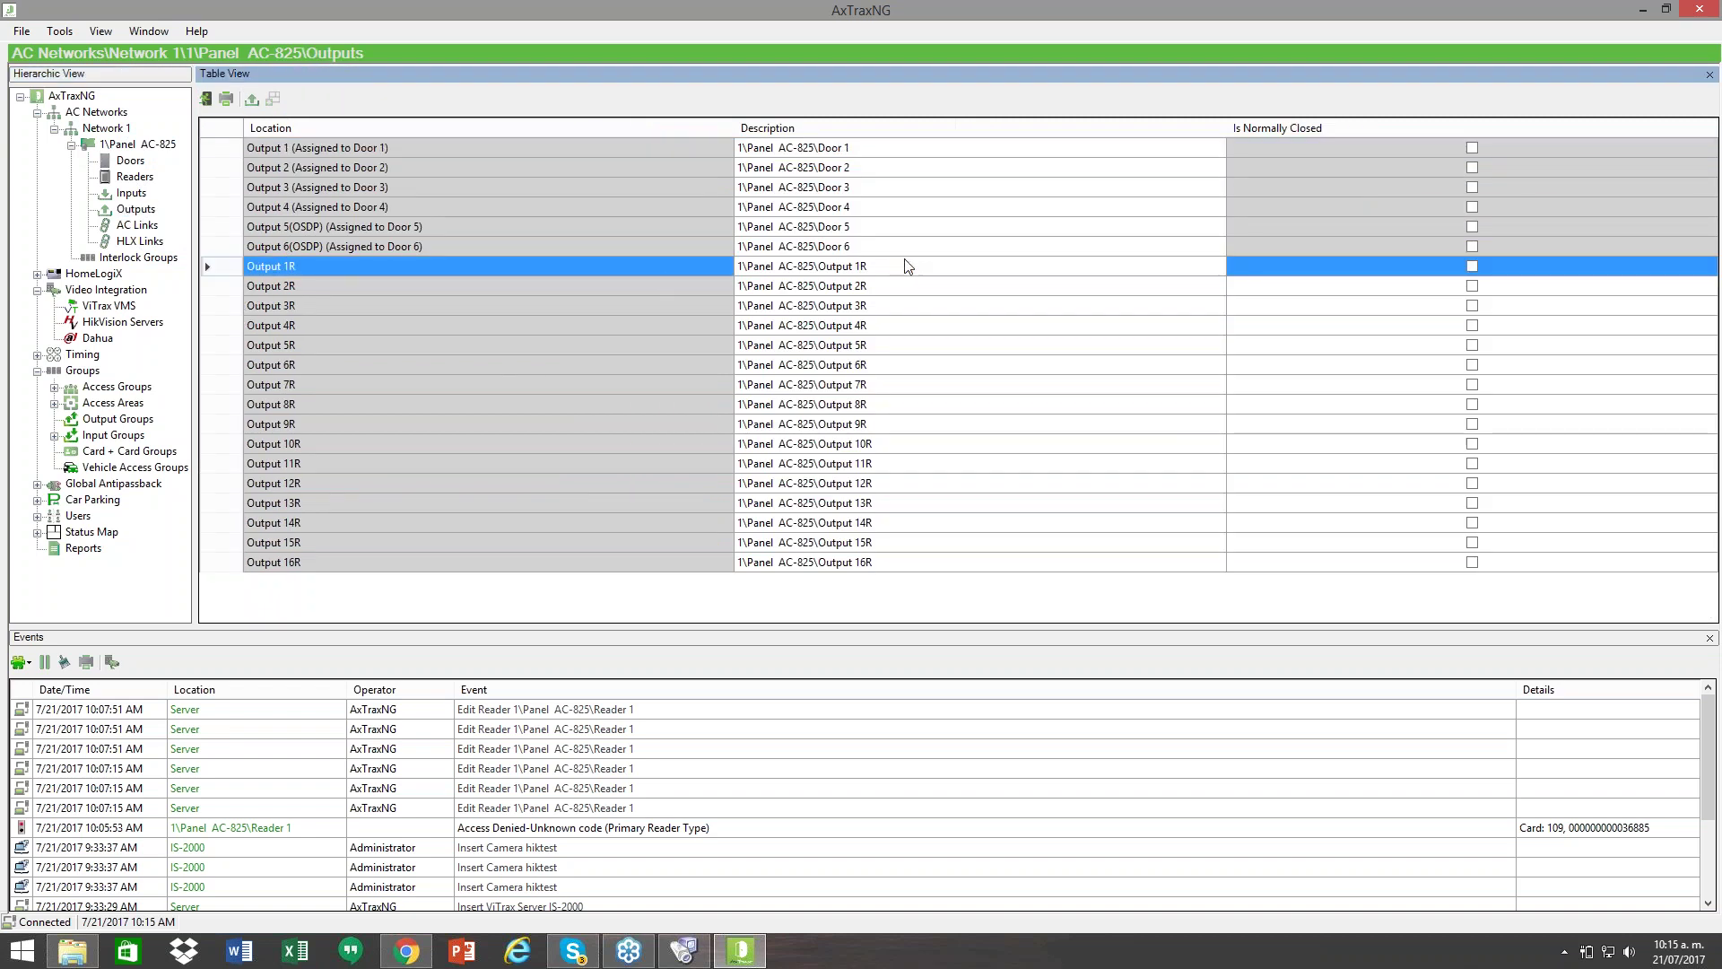
left_click(875, 266)
type("piso")
double_click(454, 74)
double_click(808, 93)
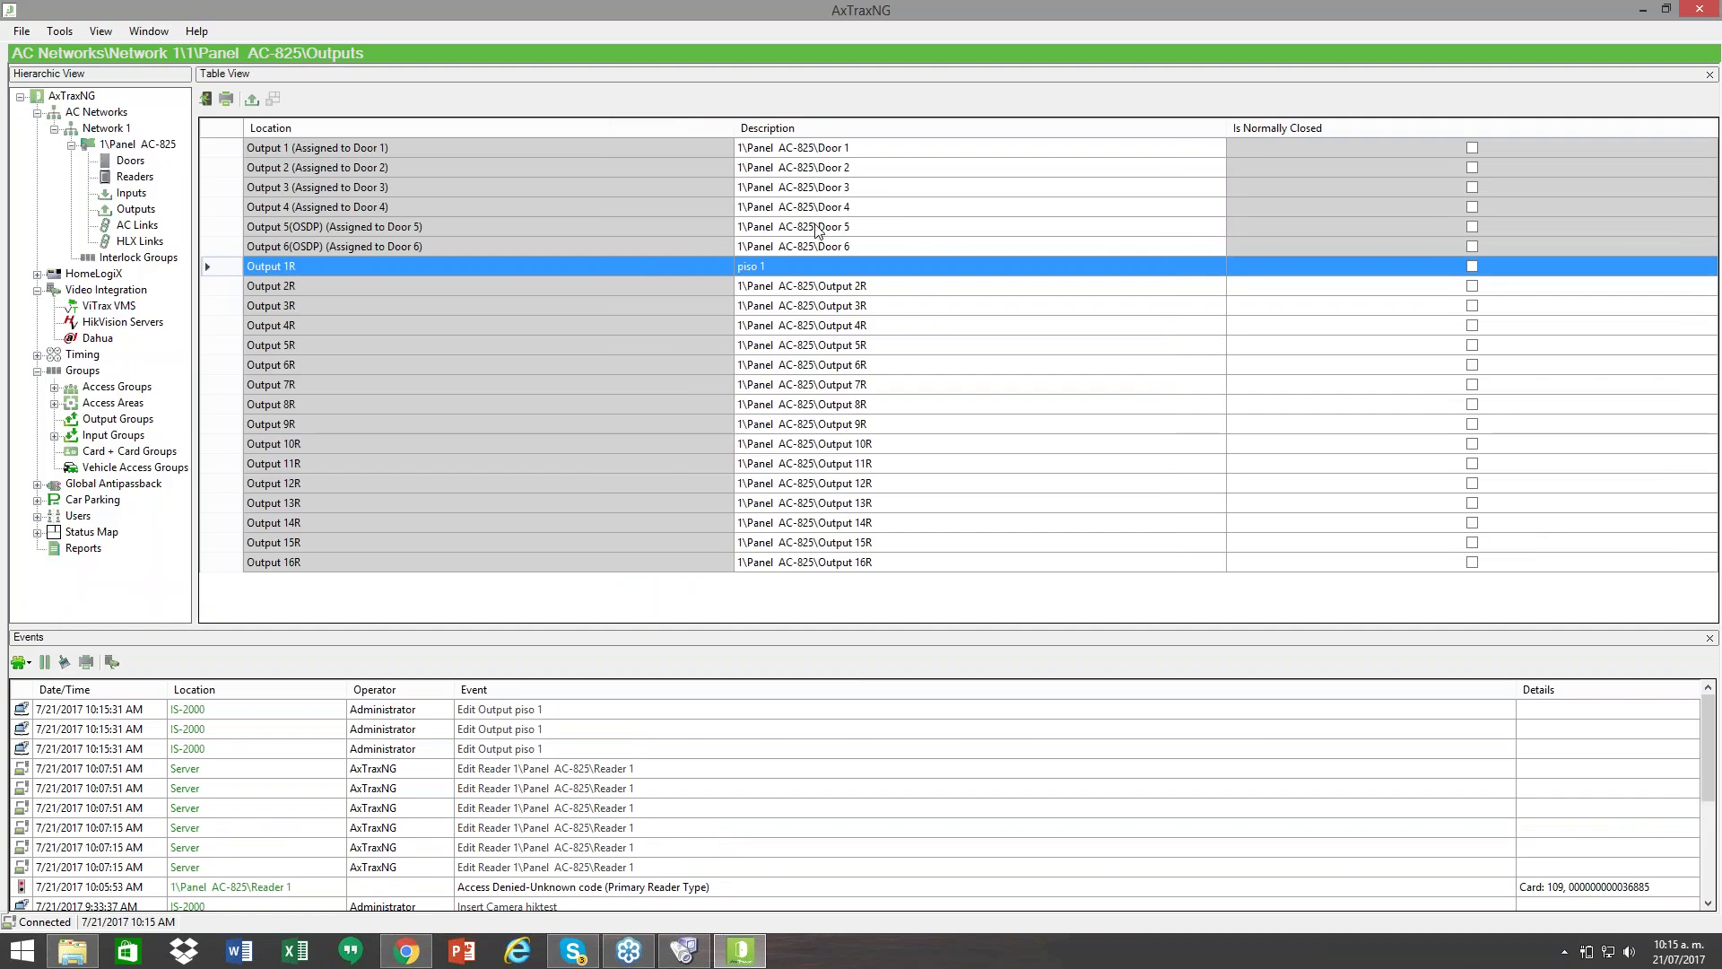
left_click(134, 422)
Step: Insert Output Group 1 with piso 1 and Output 7R from the AC-825 panel under Network 1
left_click(301, 129)
left_click(252, 99)
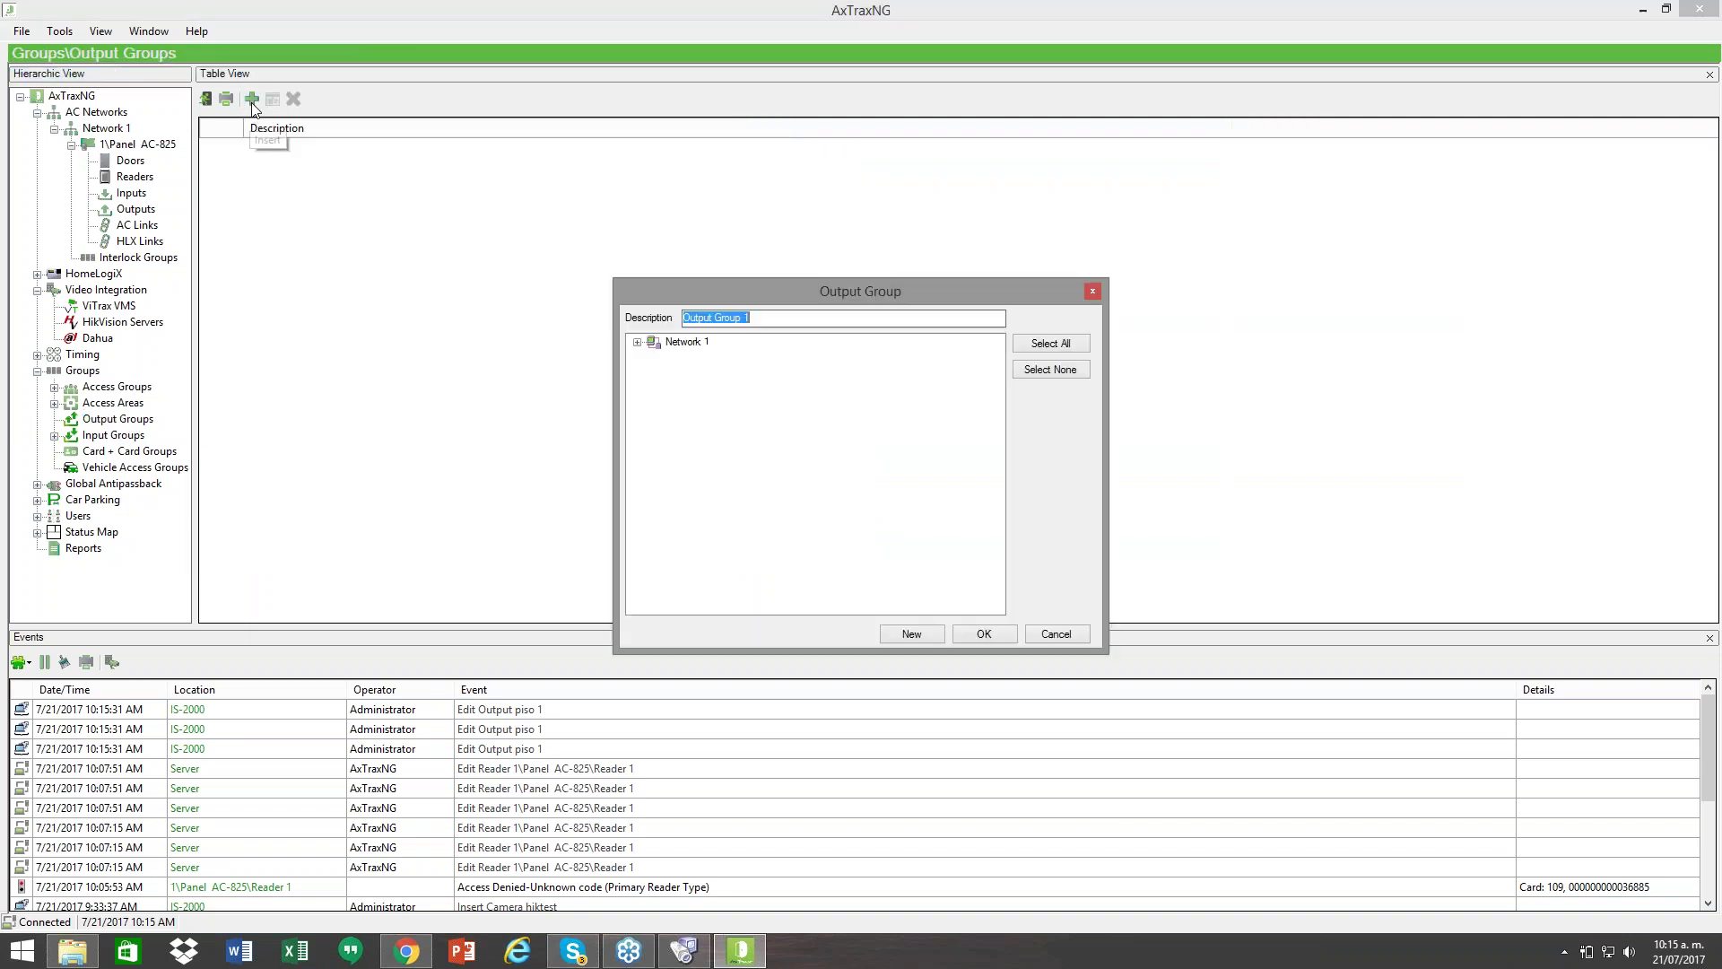
left_click(637, 342)
left_click(654, 356)
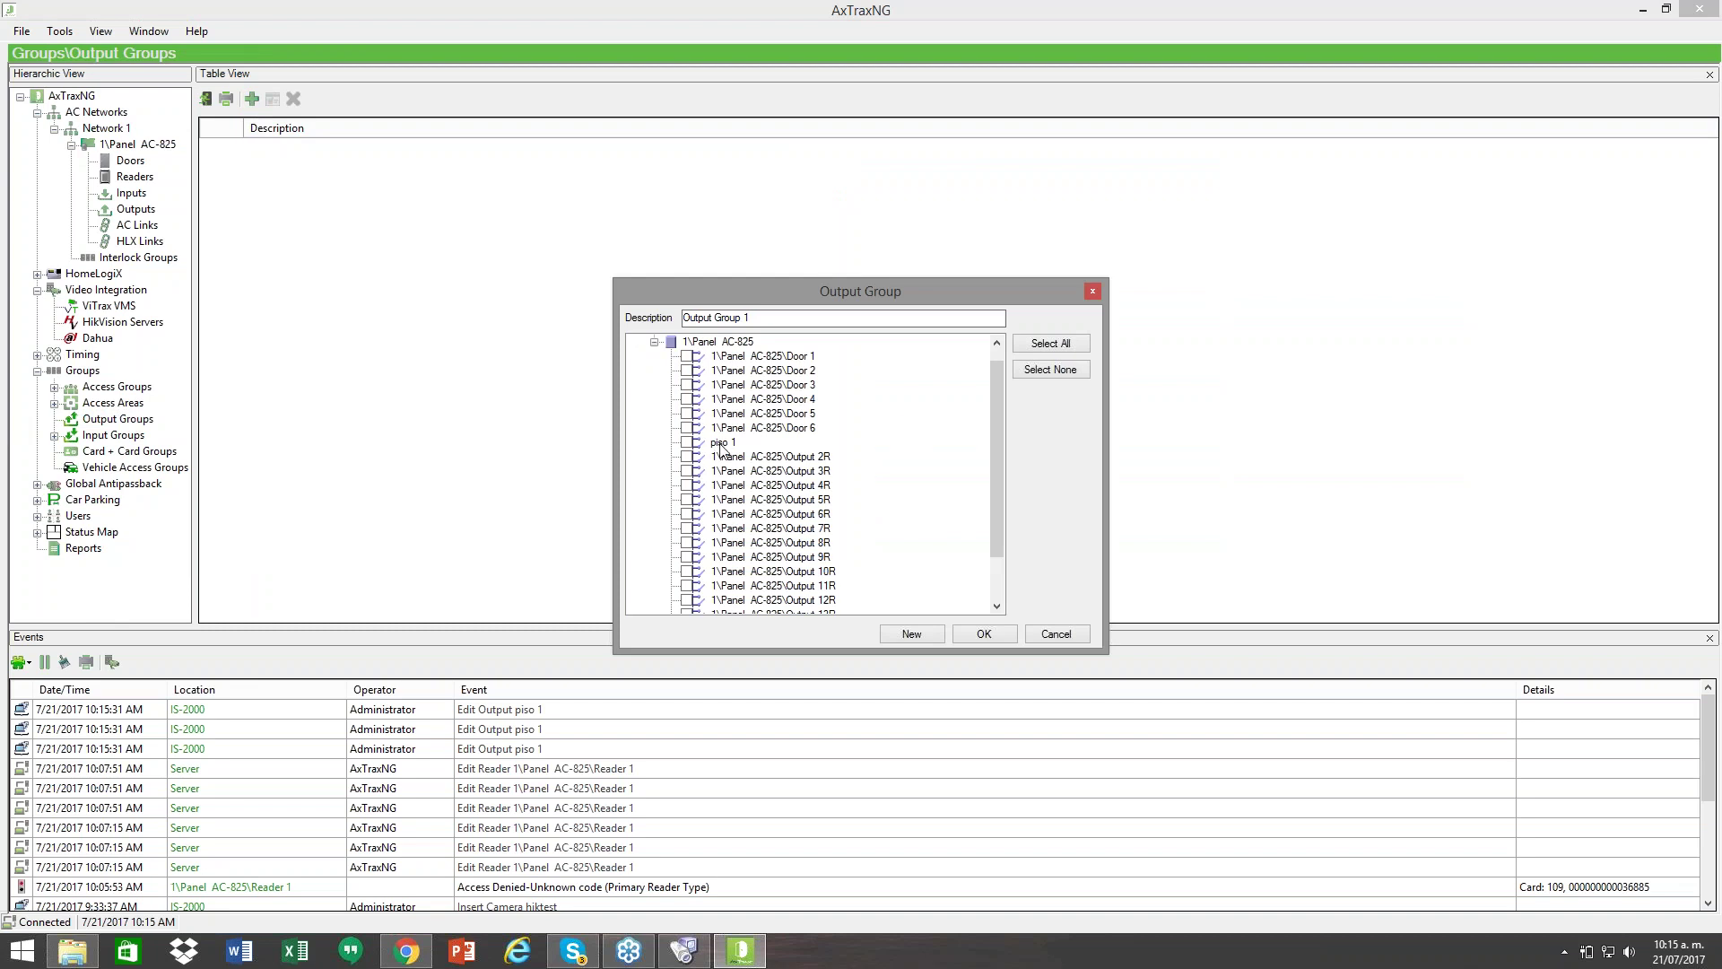
left_click(688, 443)
left_click(687, 529)
left_click(979, 638)
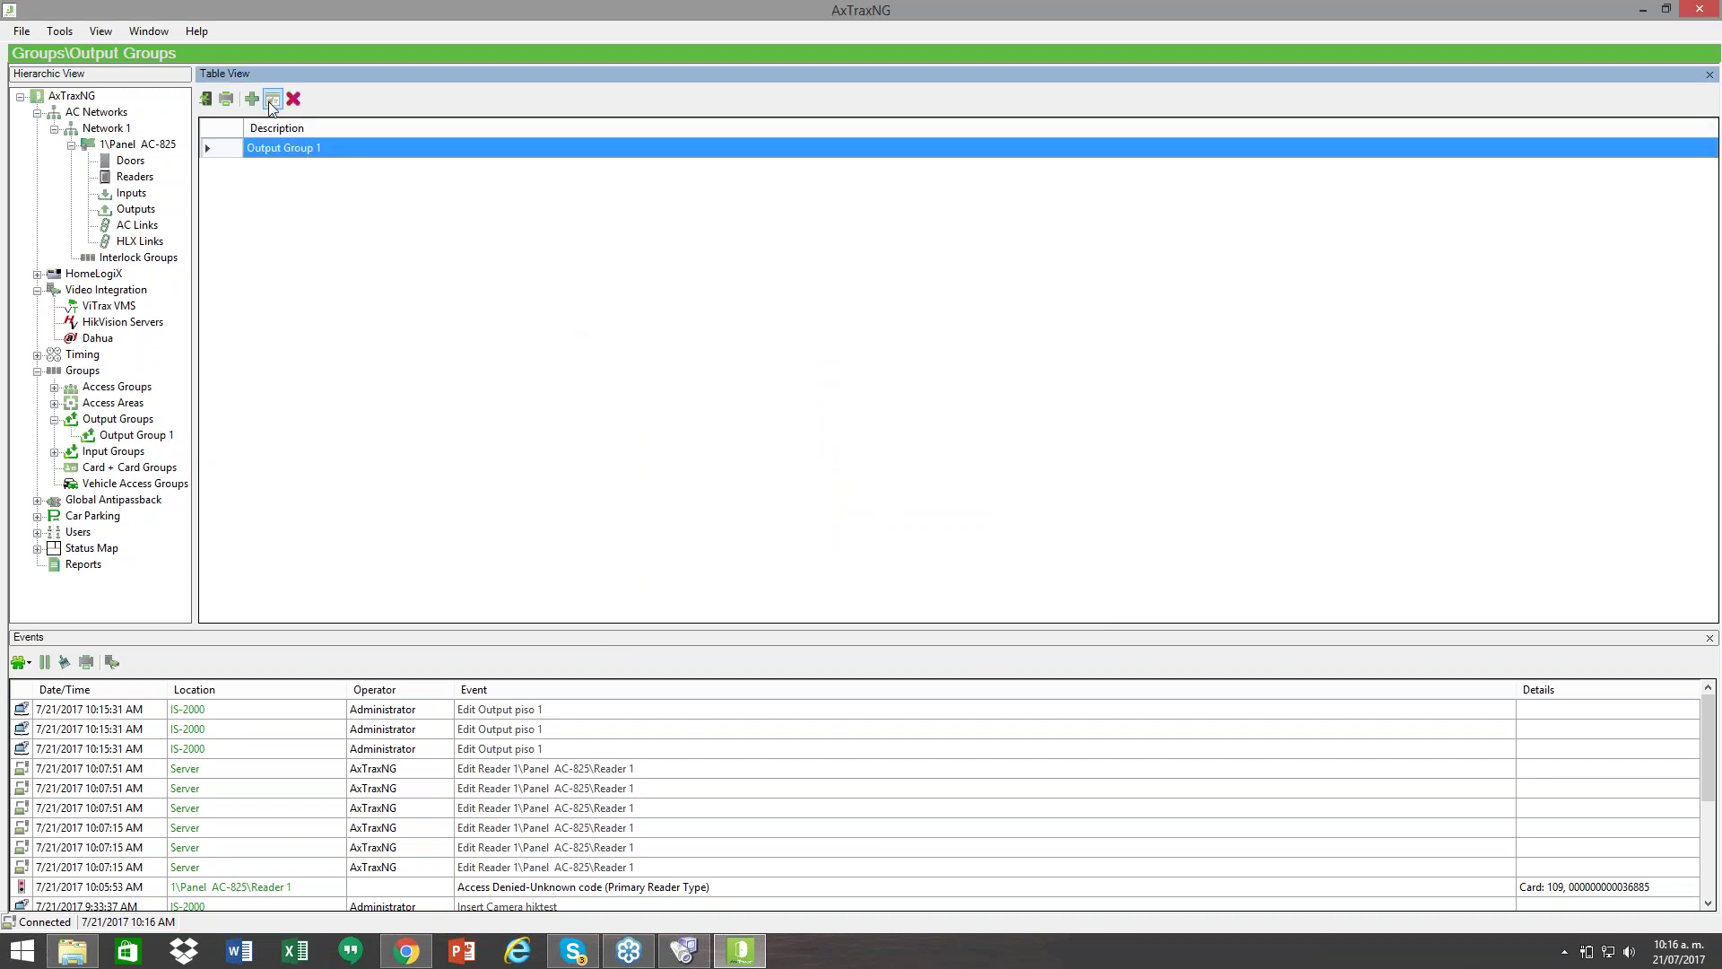
left_click(292, 152)
Step: Rename the output group's description to 'nivel 1'
key("BackSpace")
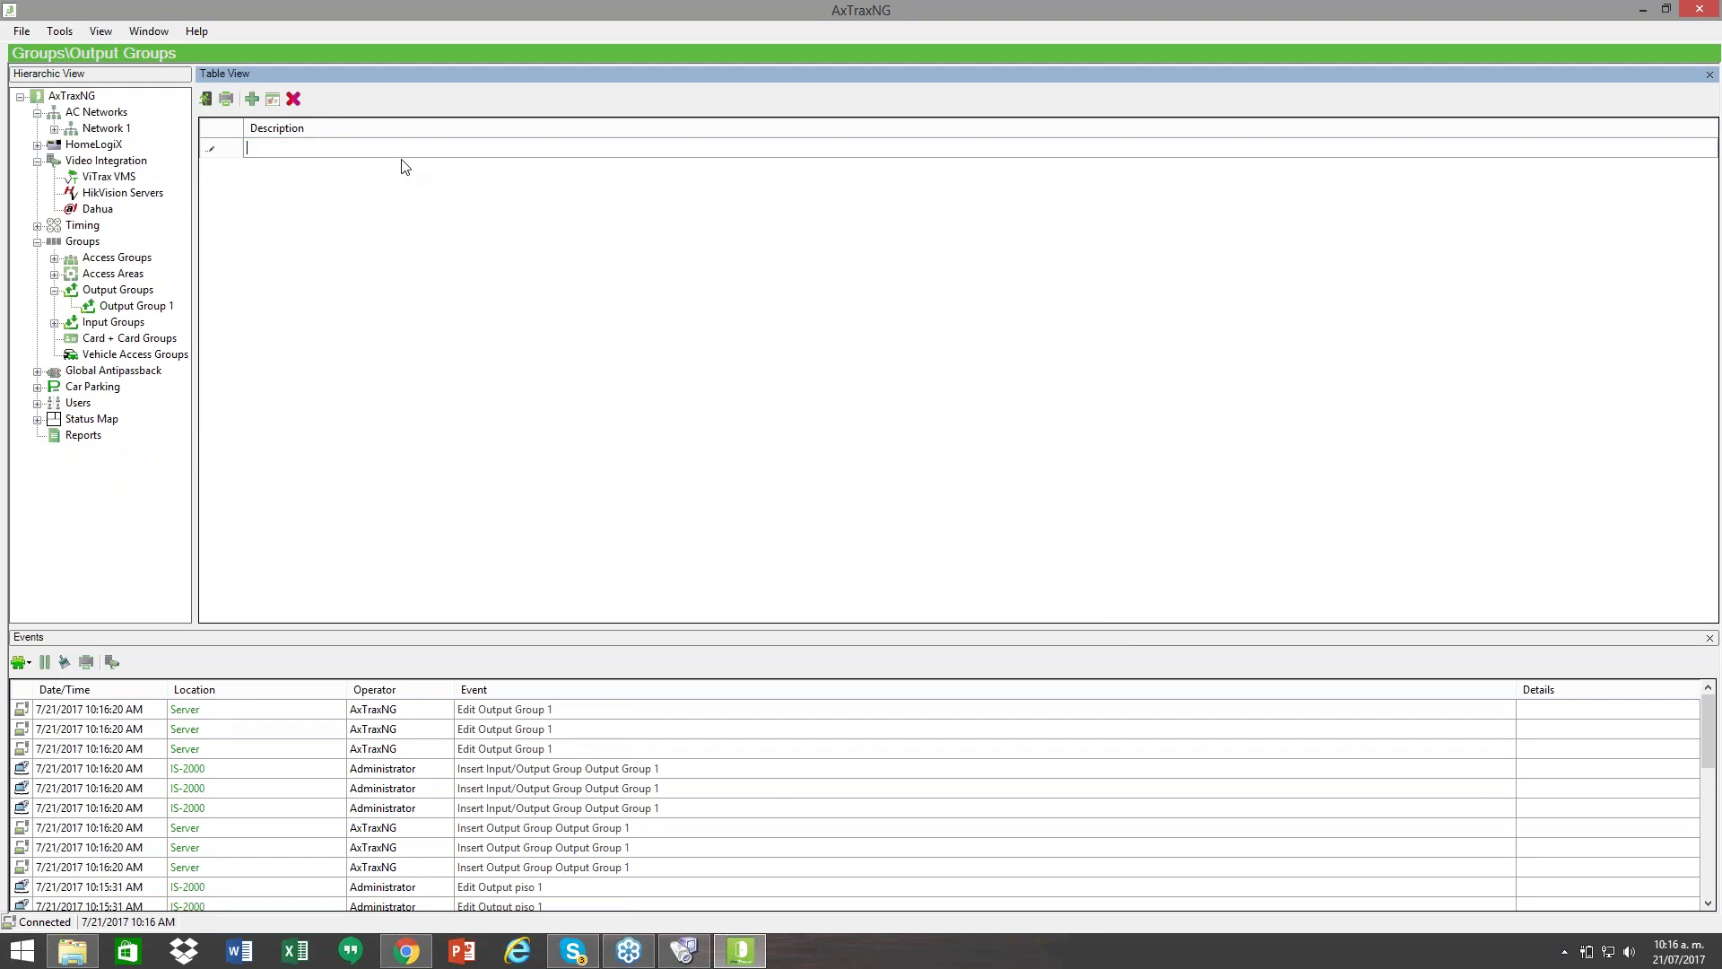
type("nivel 1")
left_click(128, 259)
left_click(119, 306)
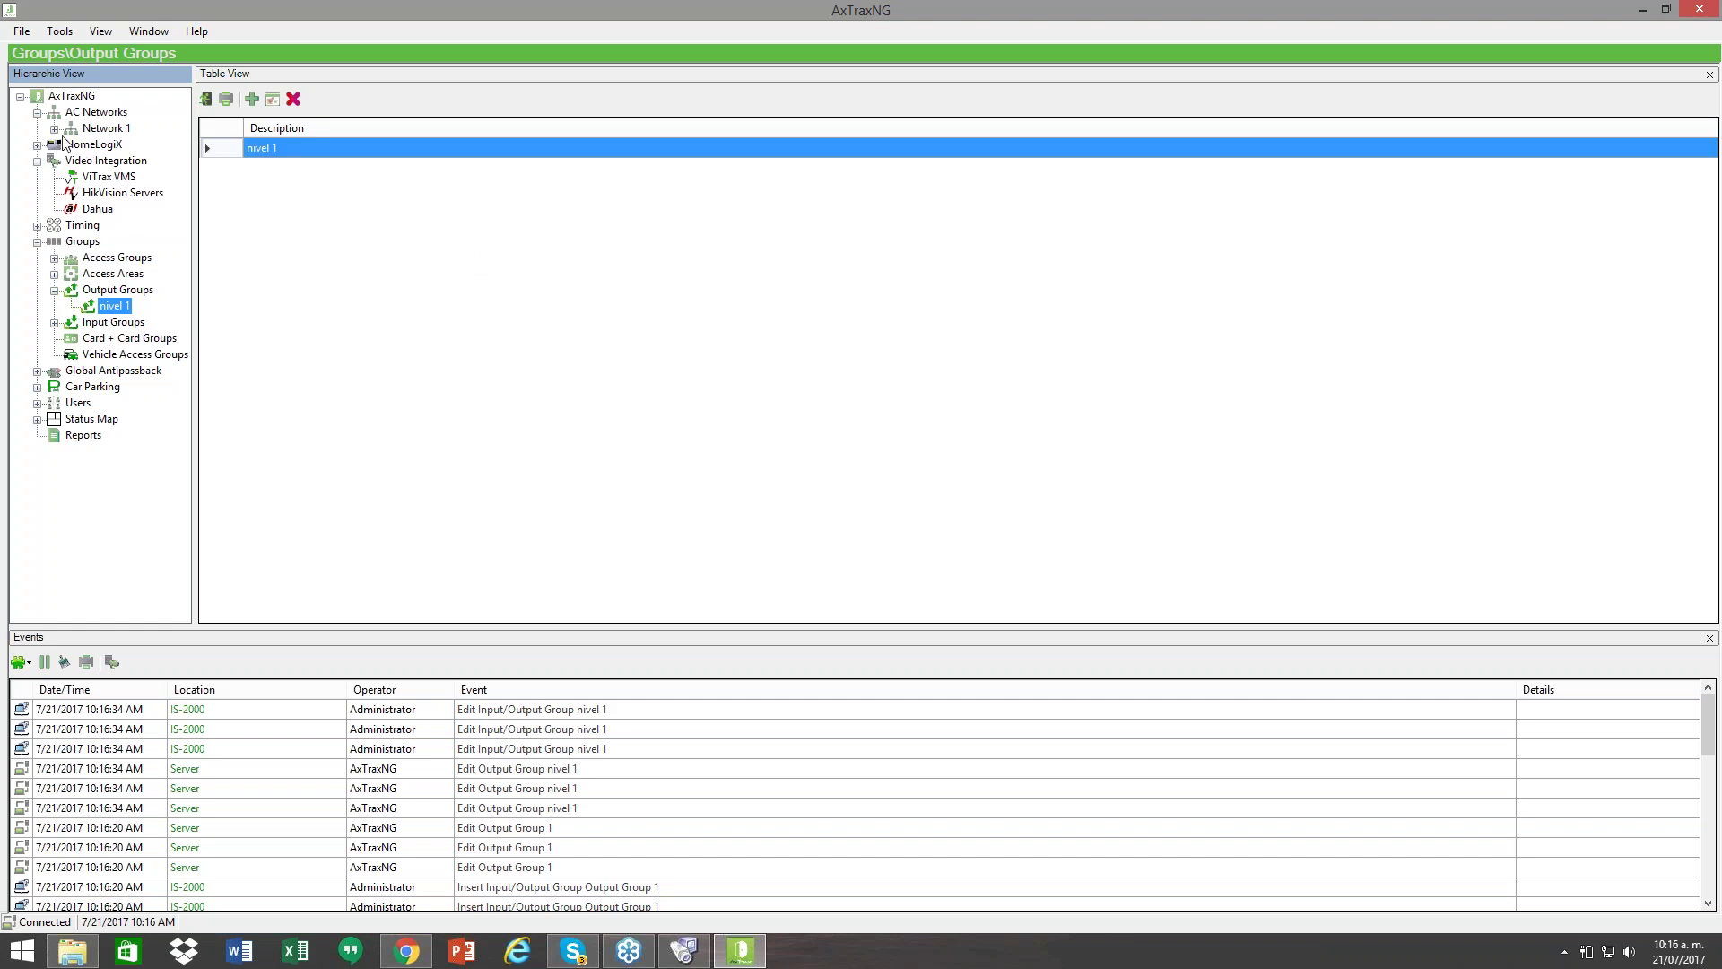
Step: Expand Users > Departments/Users and show the General department's users
left_click(37, 419)
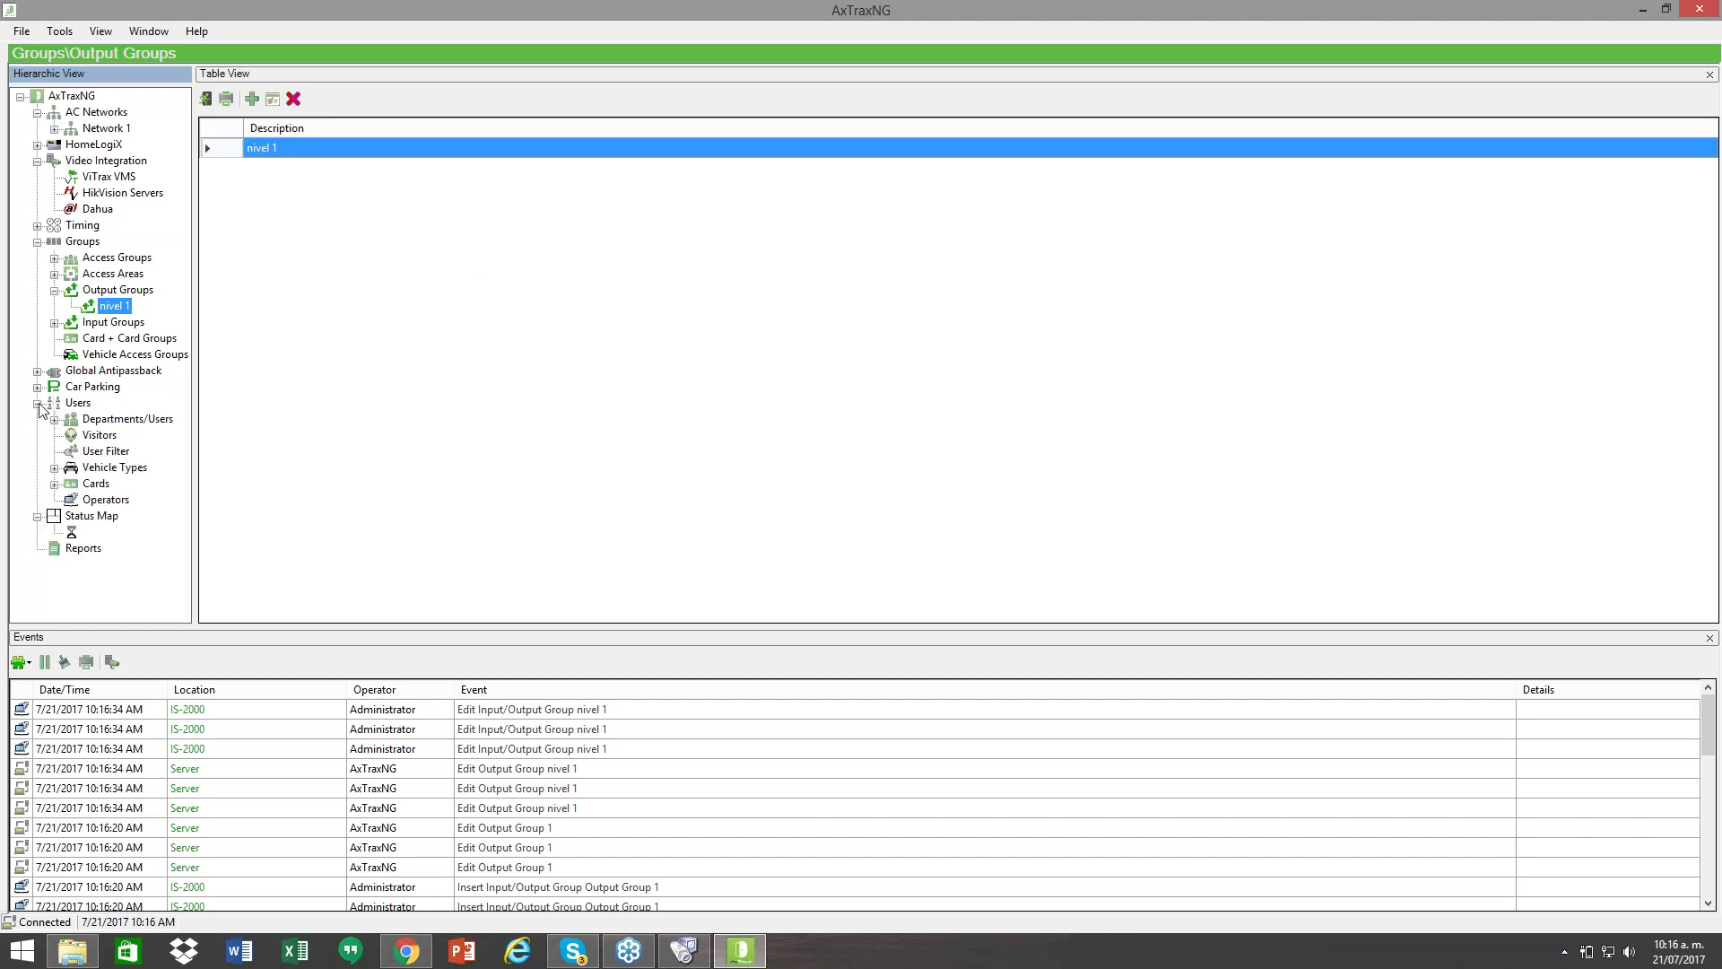
left_click(38, 404)
left_click(54, 419)
left_click(112, 435)
Step: Add a new user to General with 'nivel 1' as its selected output group
left_click(252, 98)
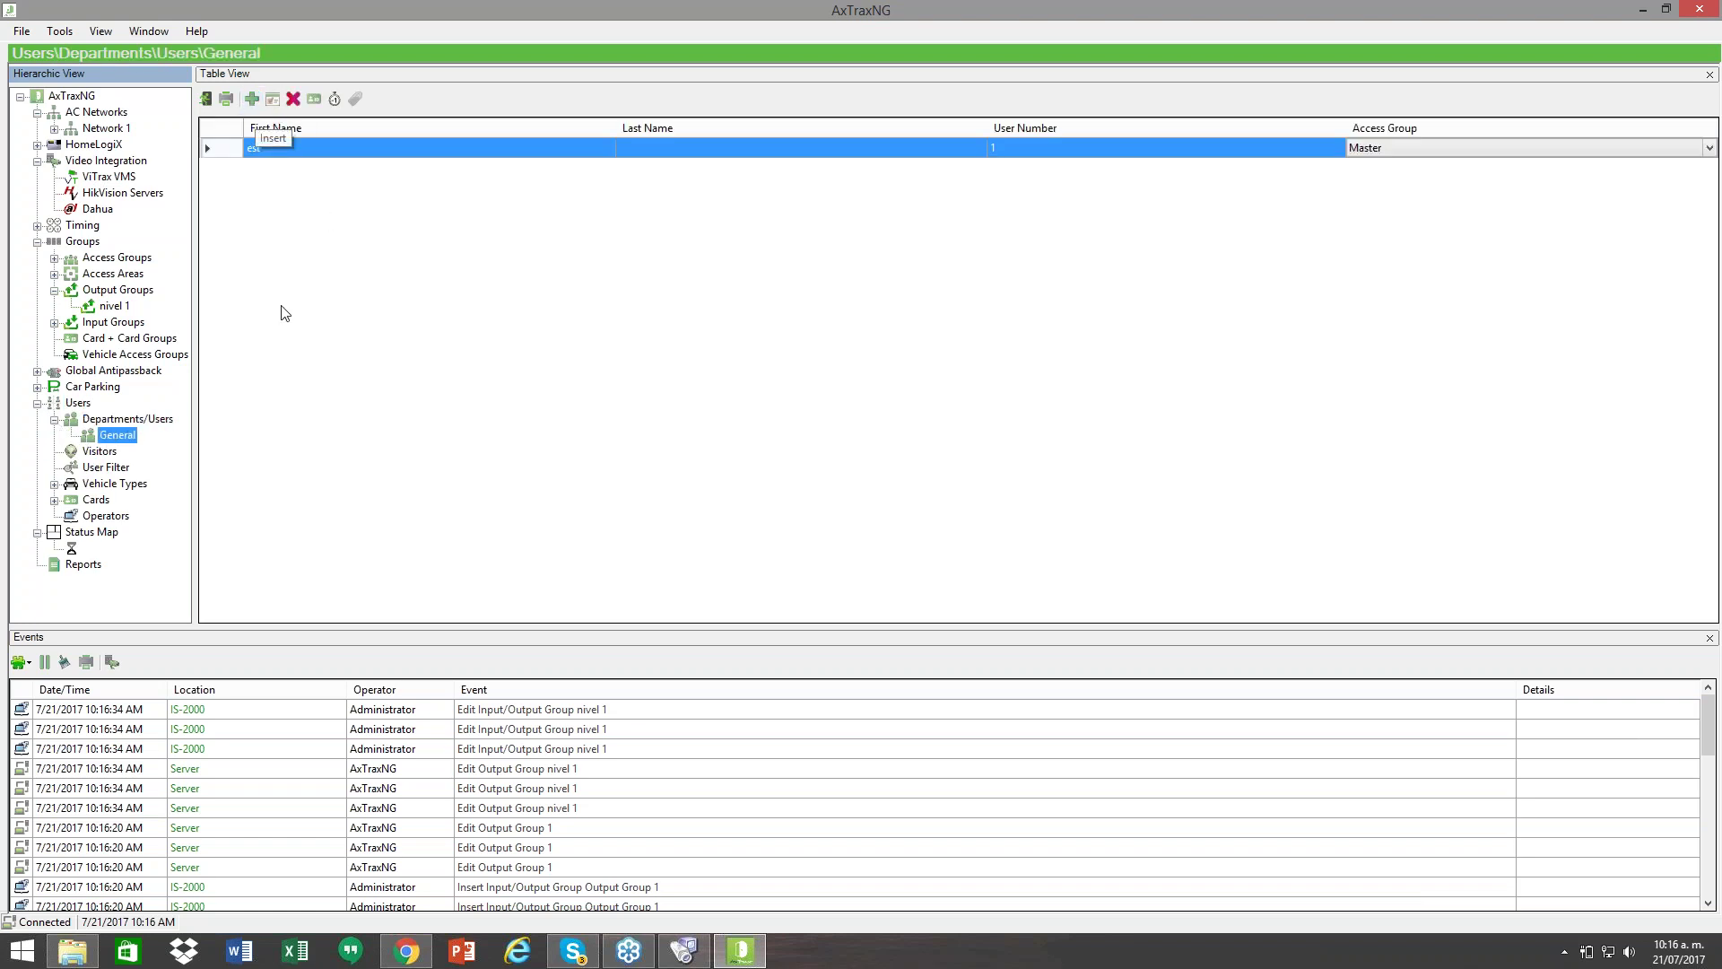
left_click(252, 99)
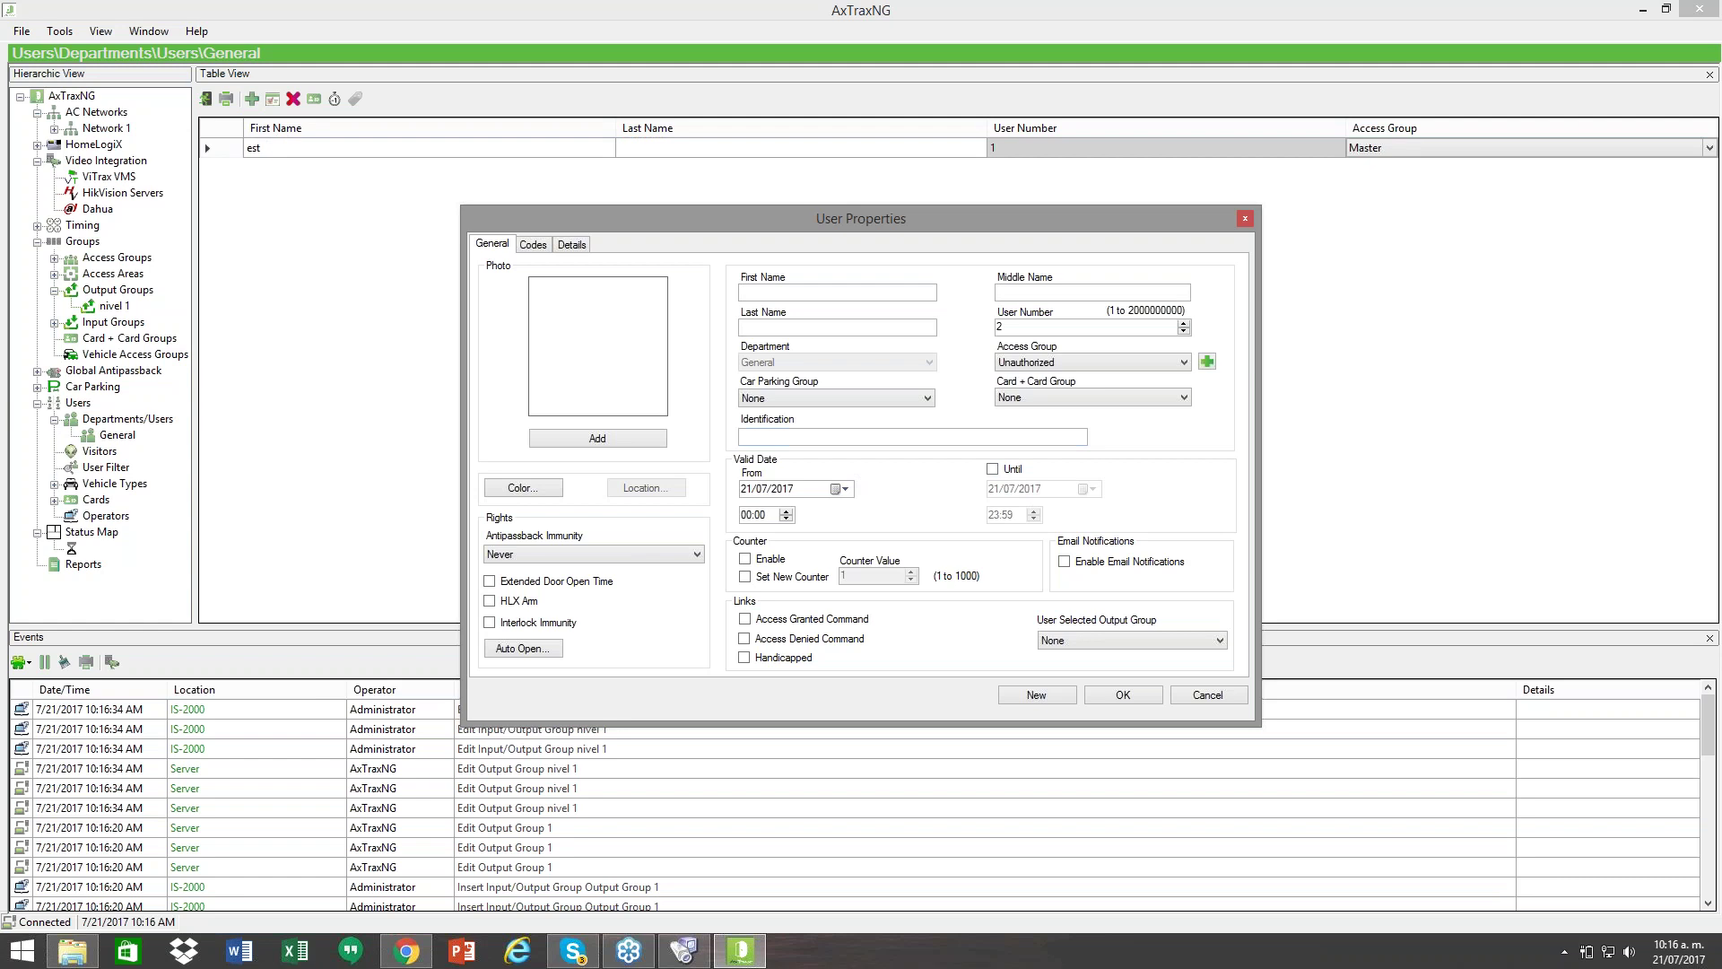
left_click(1072, 361)
left_click(1067, 377)
left_click(1105, 637)
left_click(1105, 634)
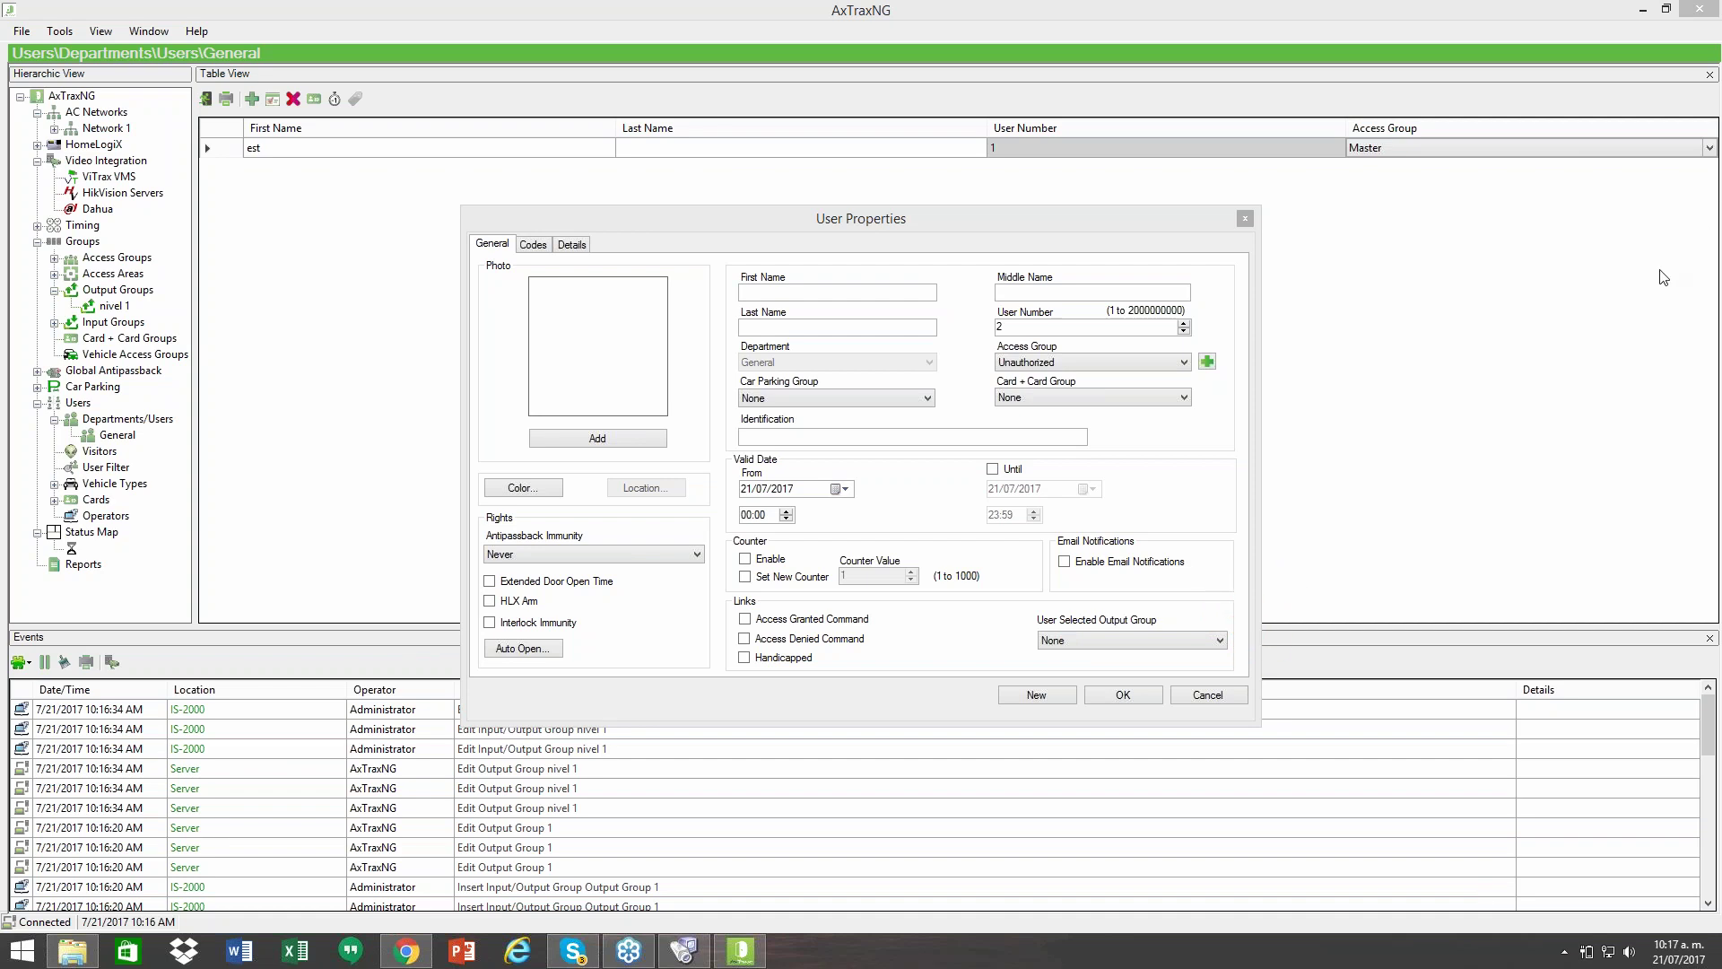
left_click(1199, 639)
left_click(1110, 663)
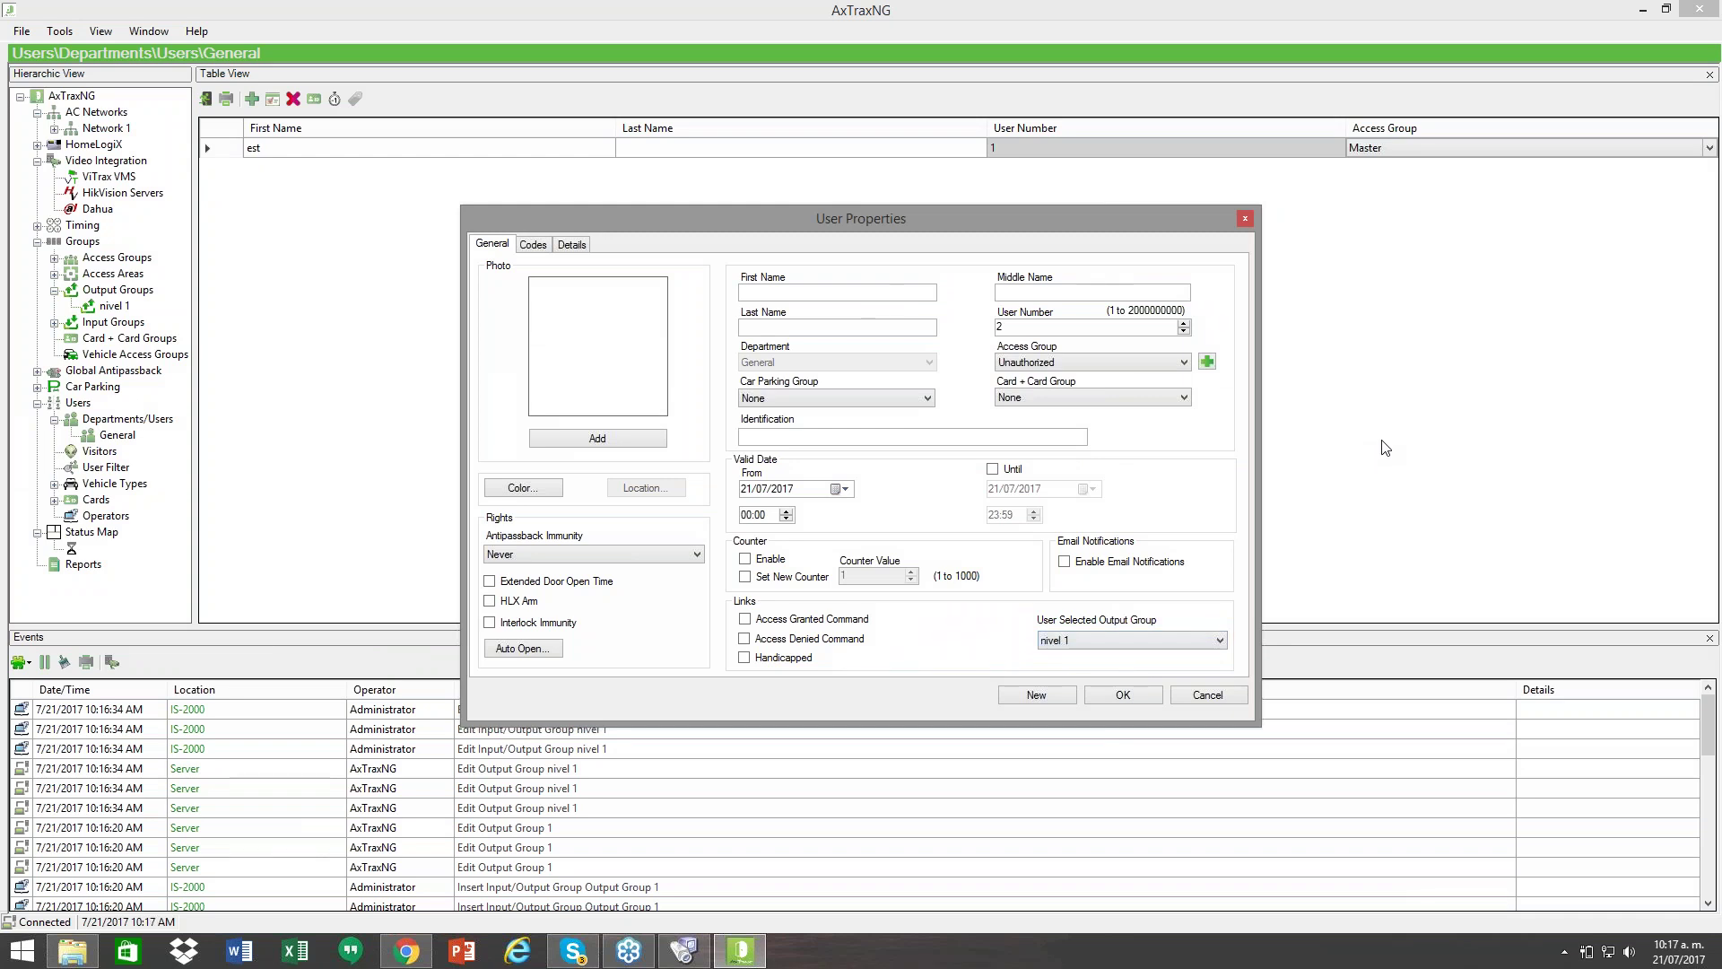
left_click(546, 245)
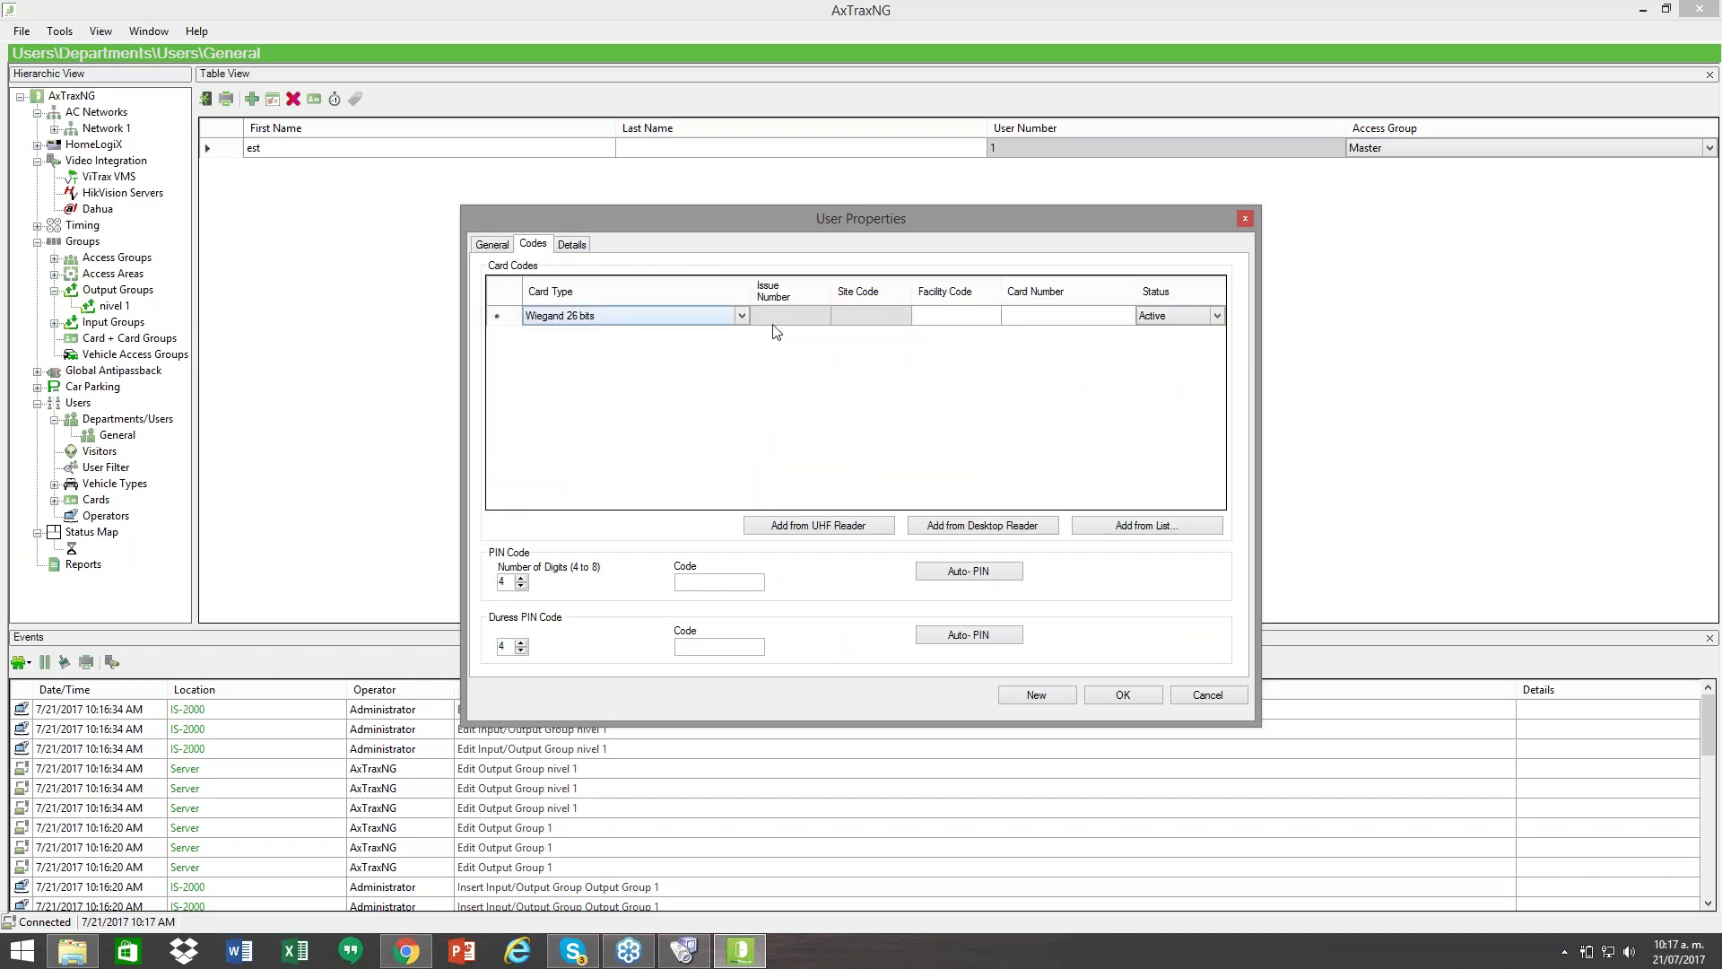
left_click(956, 315)
type("19")
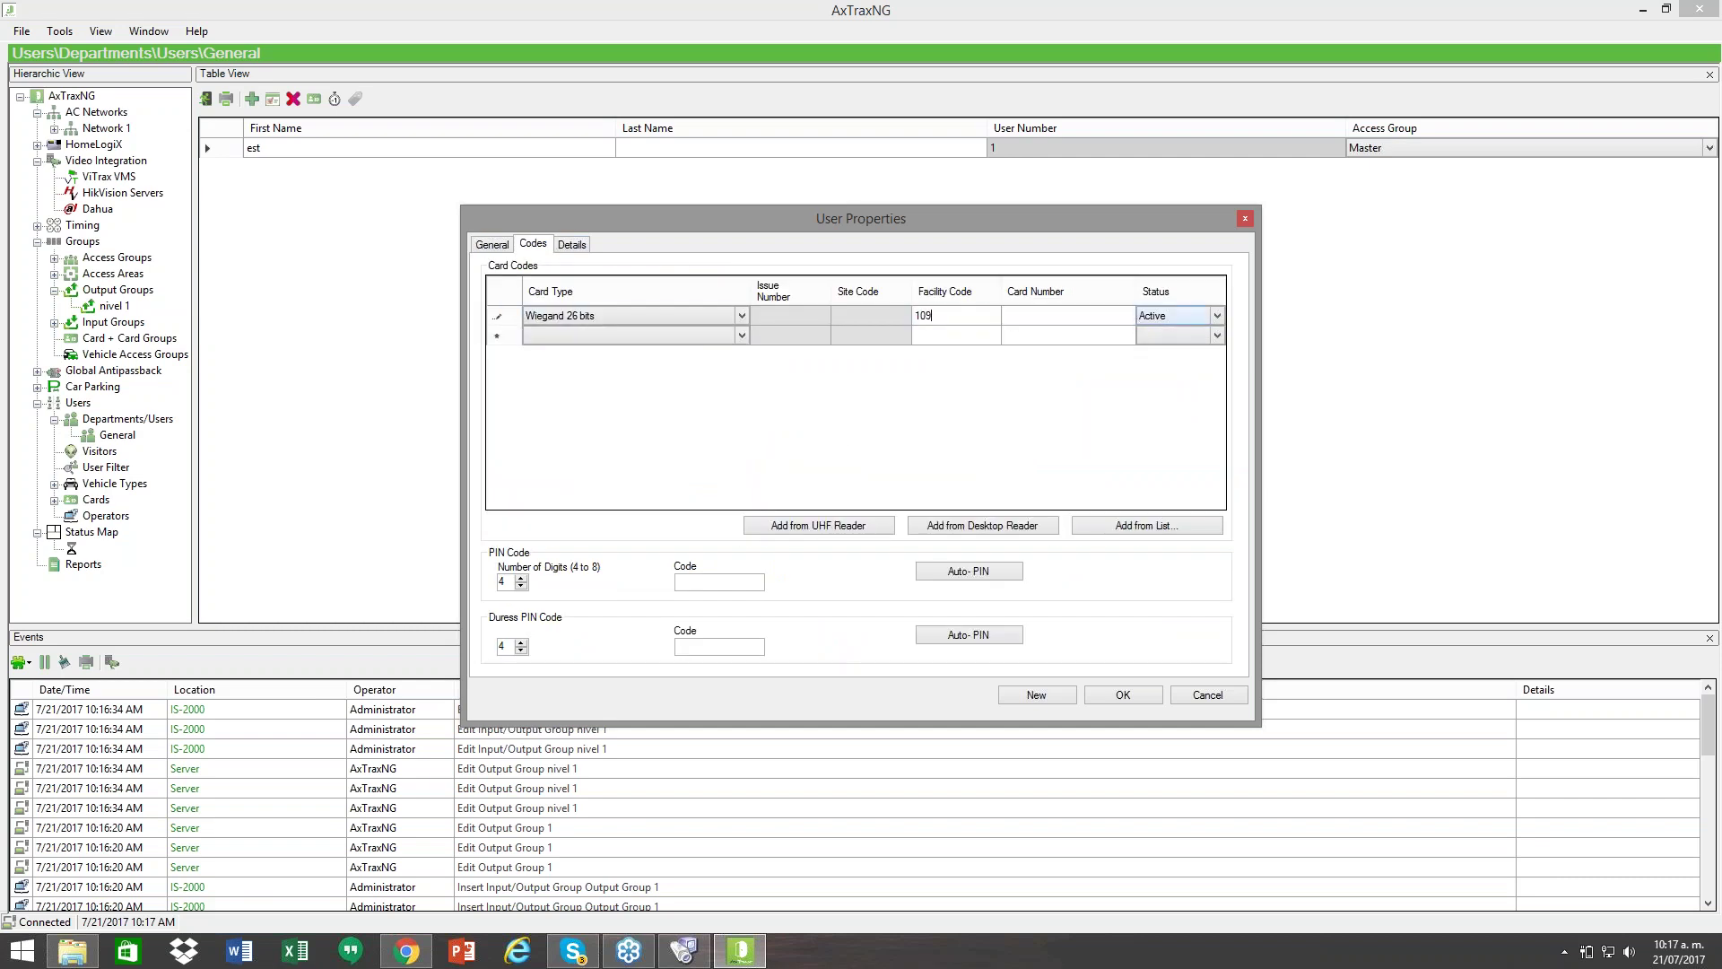
left_click(1110, 316)
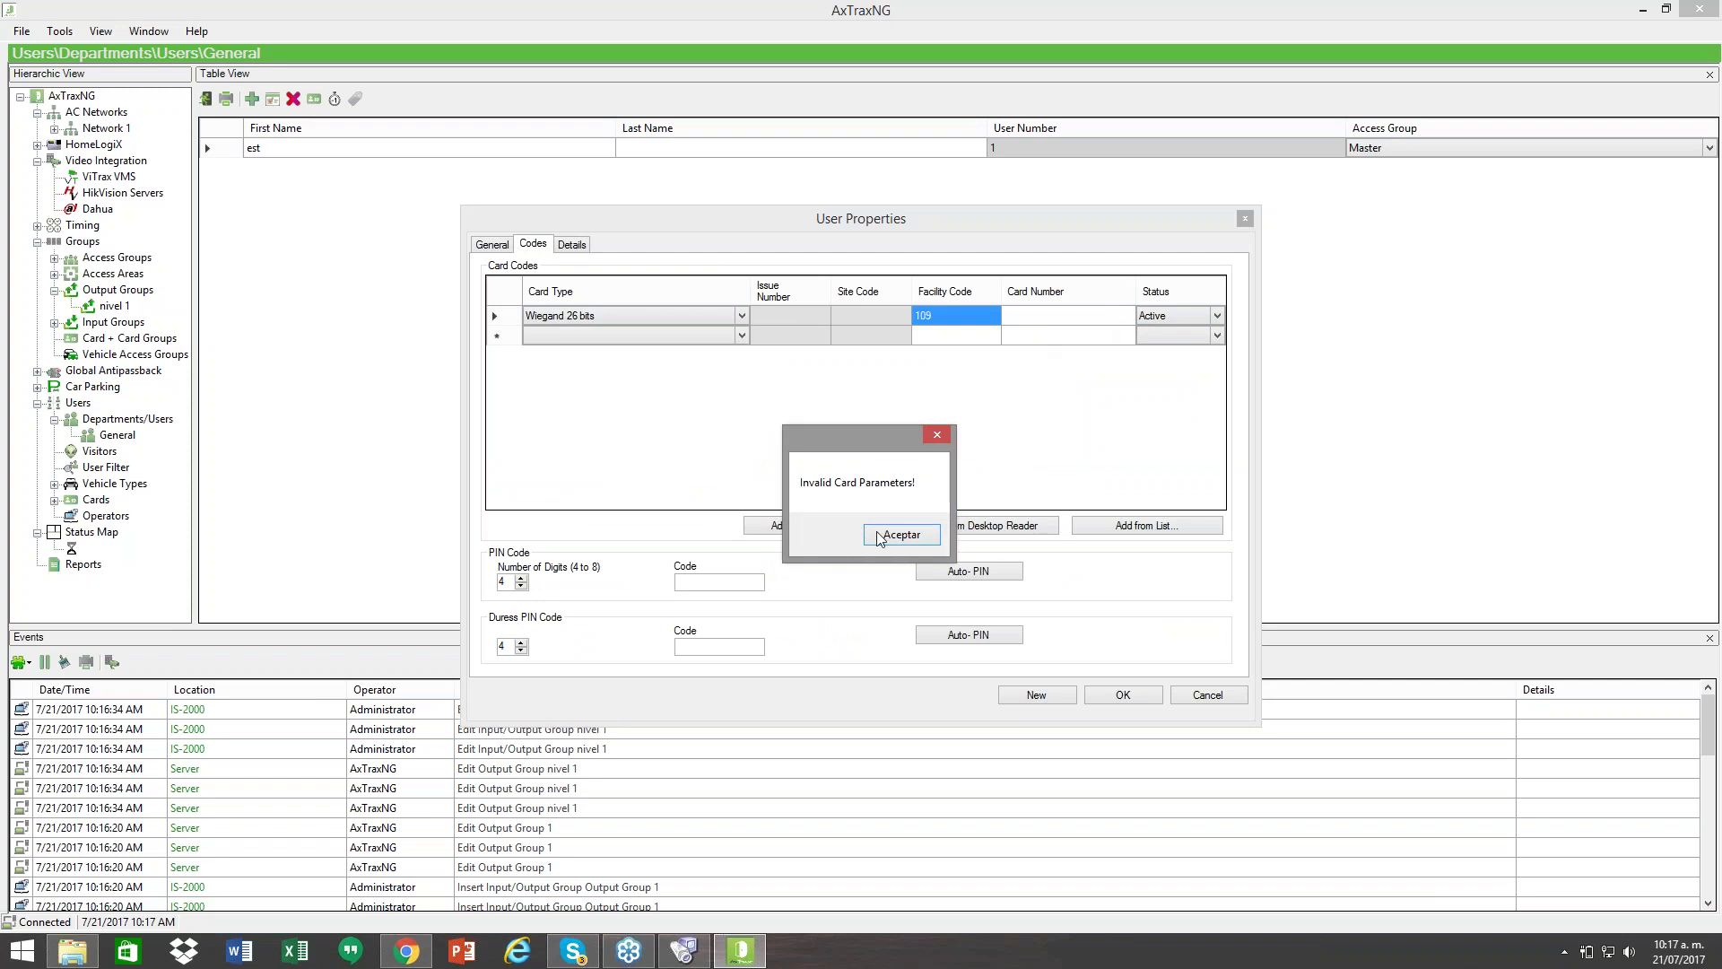
left_click(905, 533)
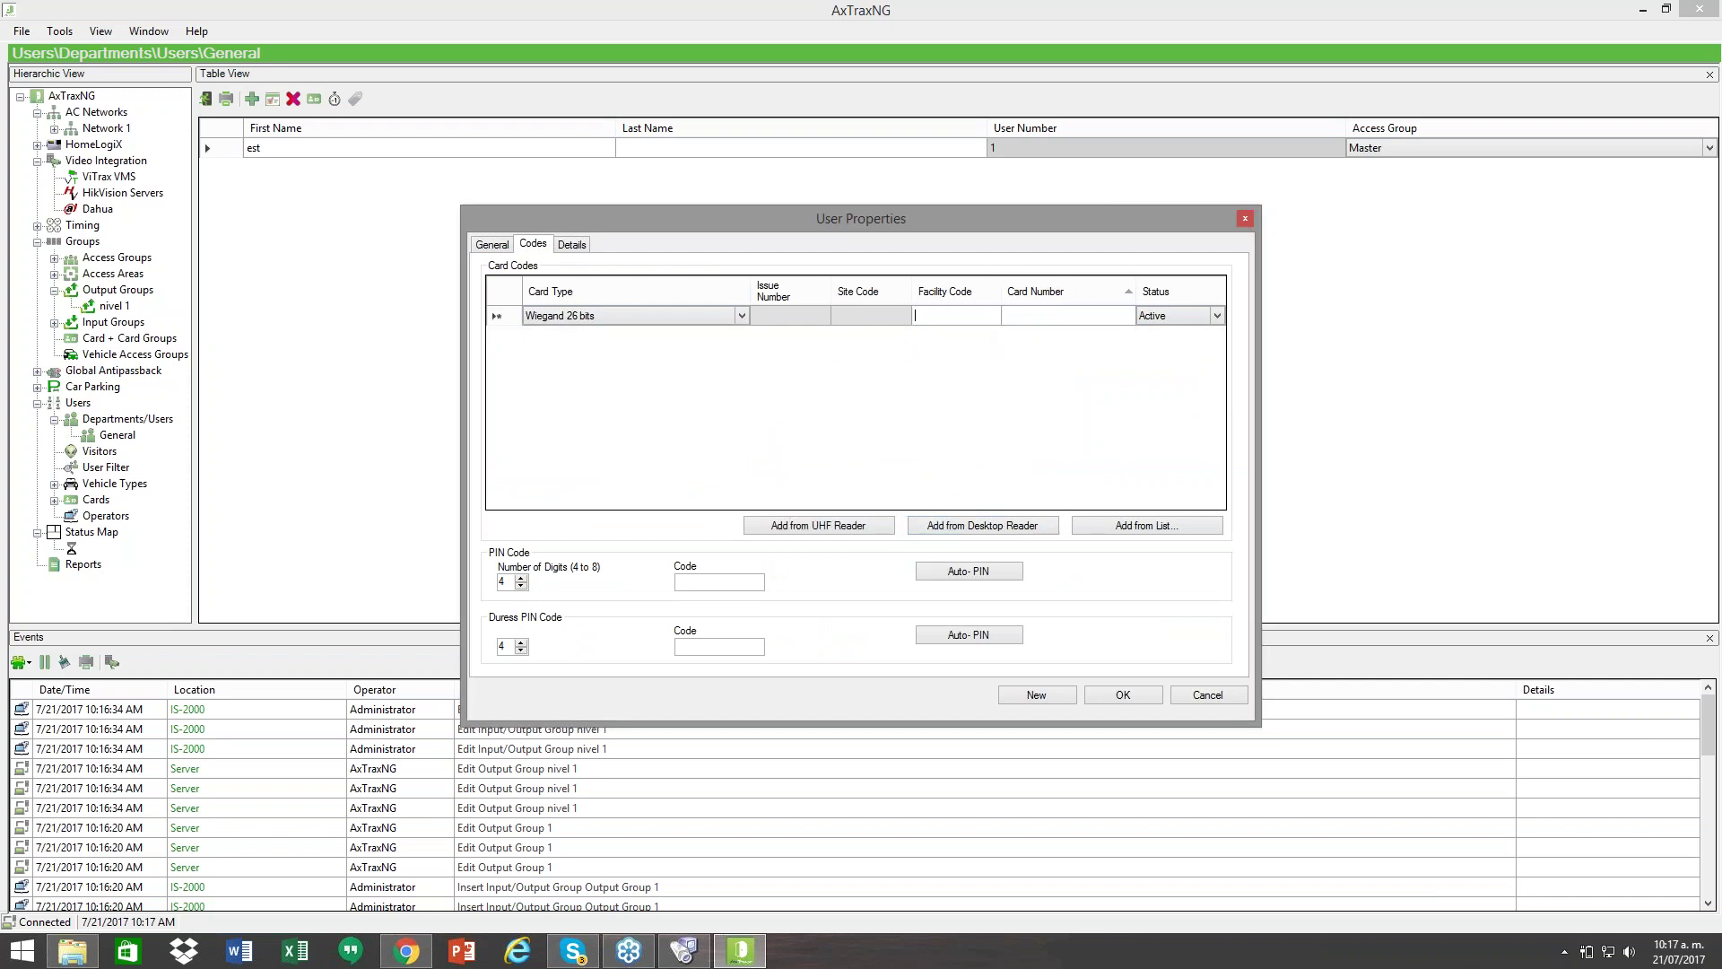
type("1")
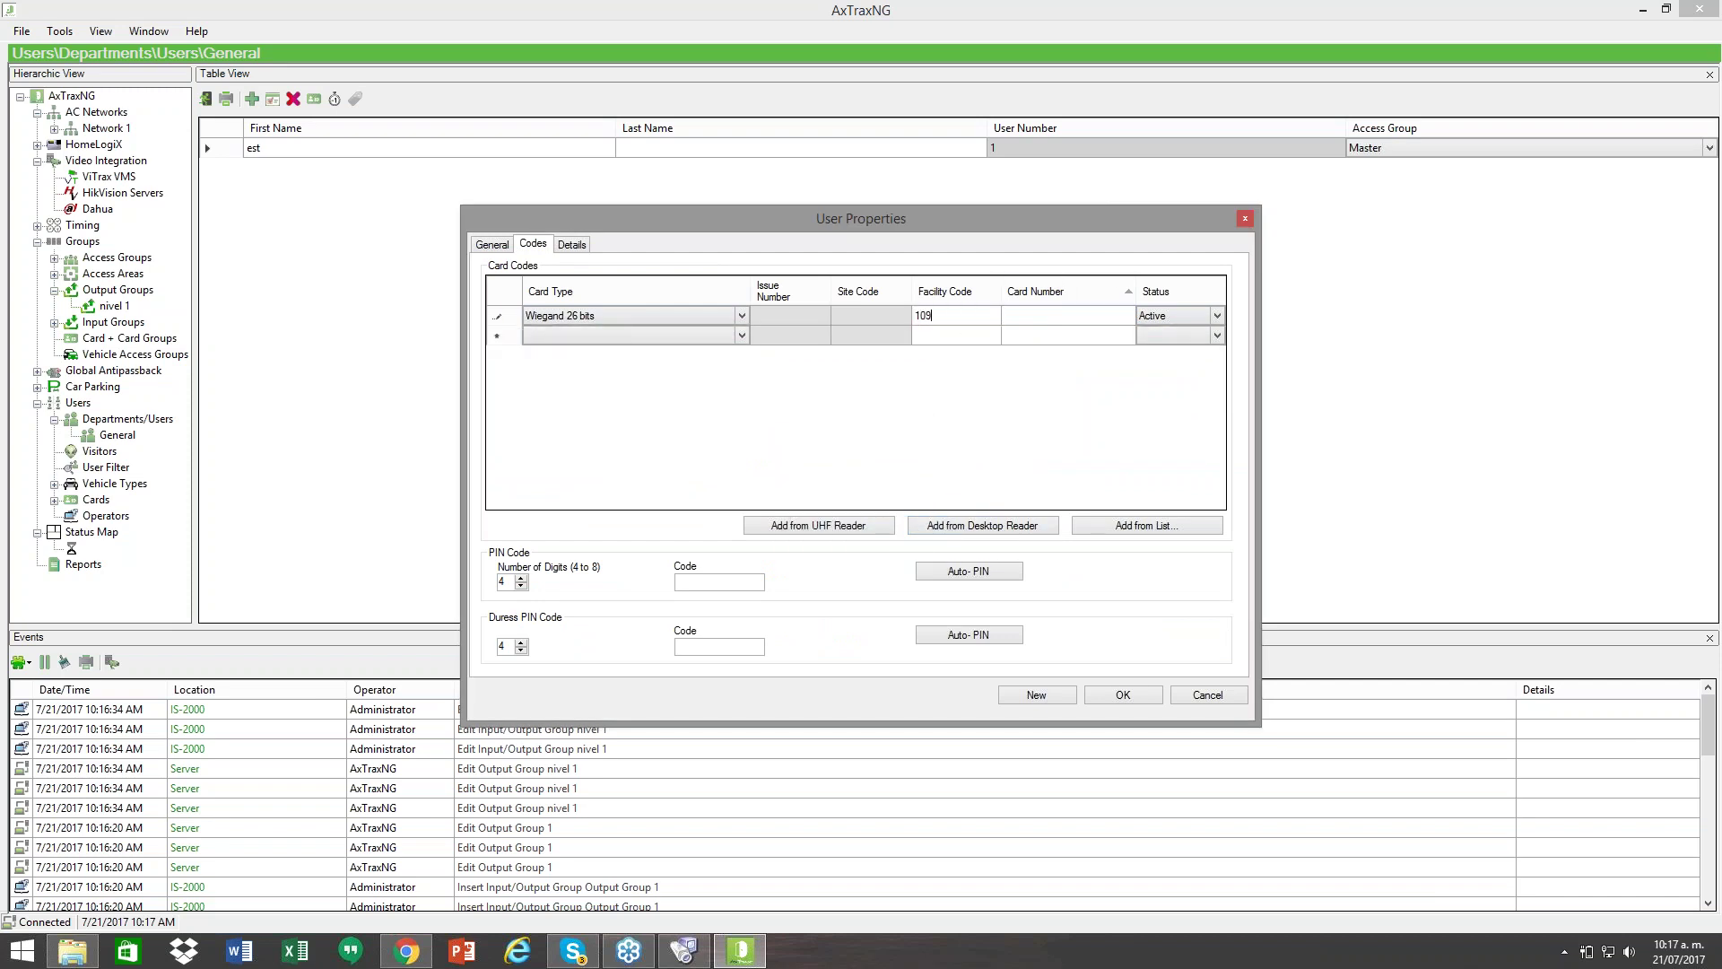
type("09")
left_click(1060, 320)
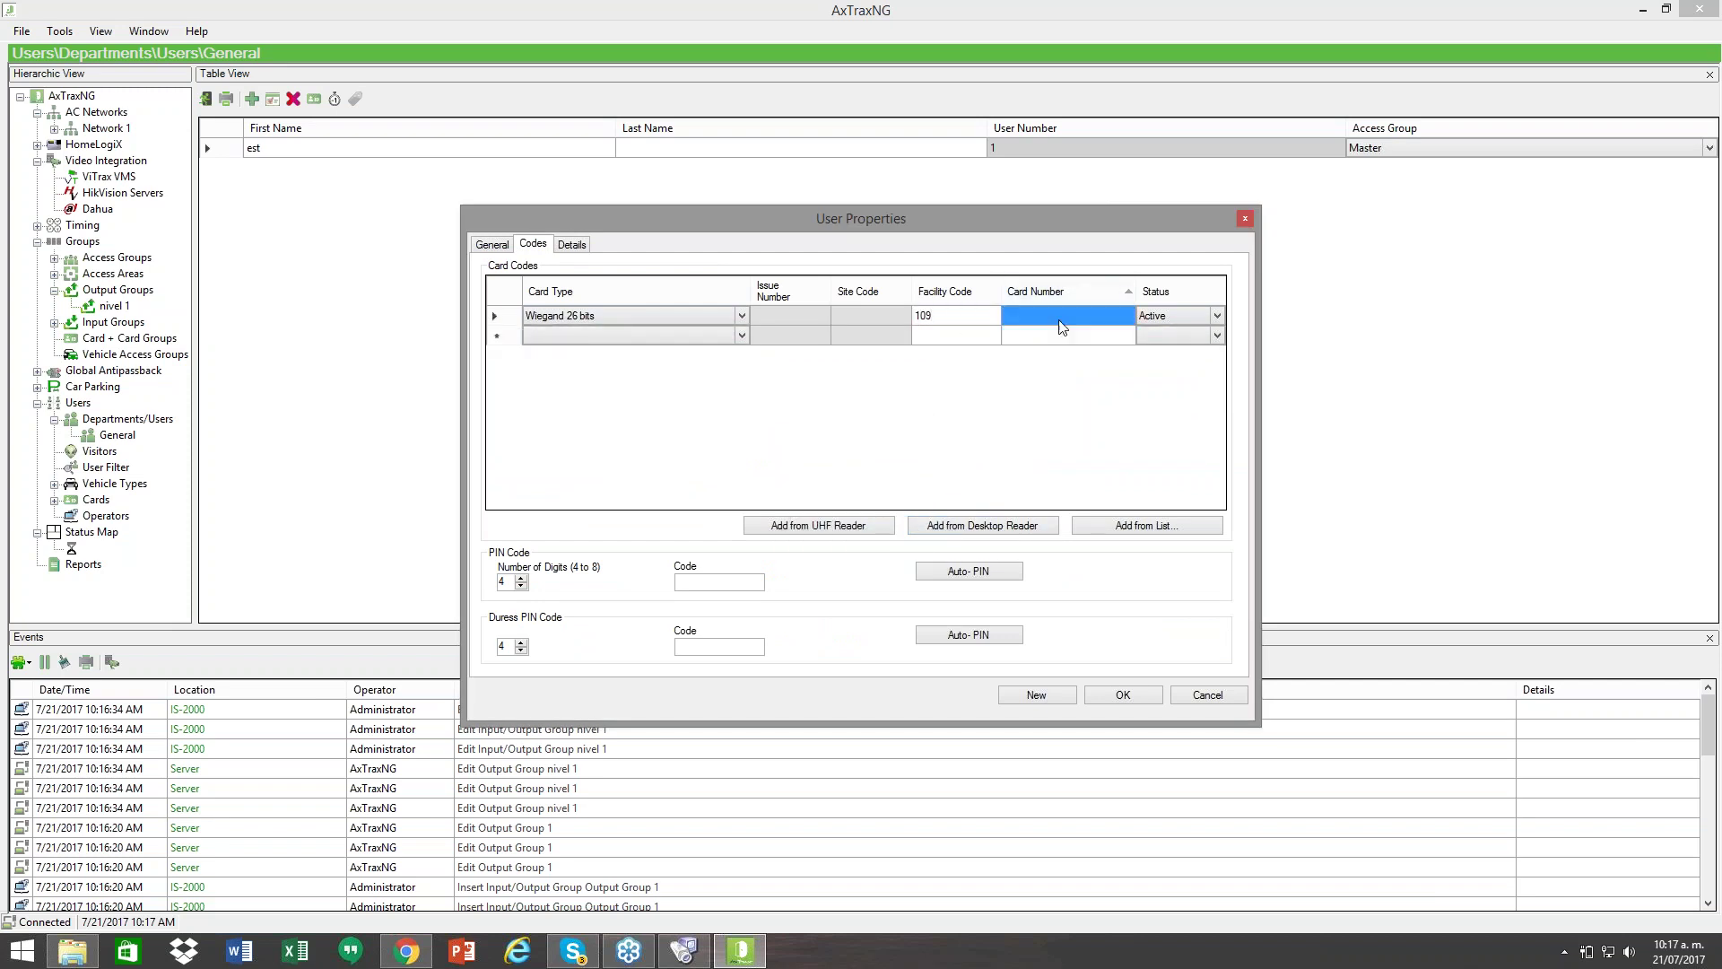
left_click(1081, 321)
type("3565")
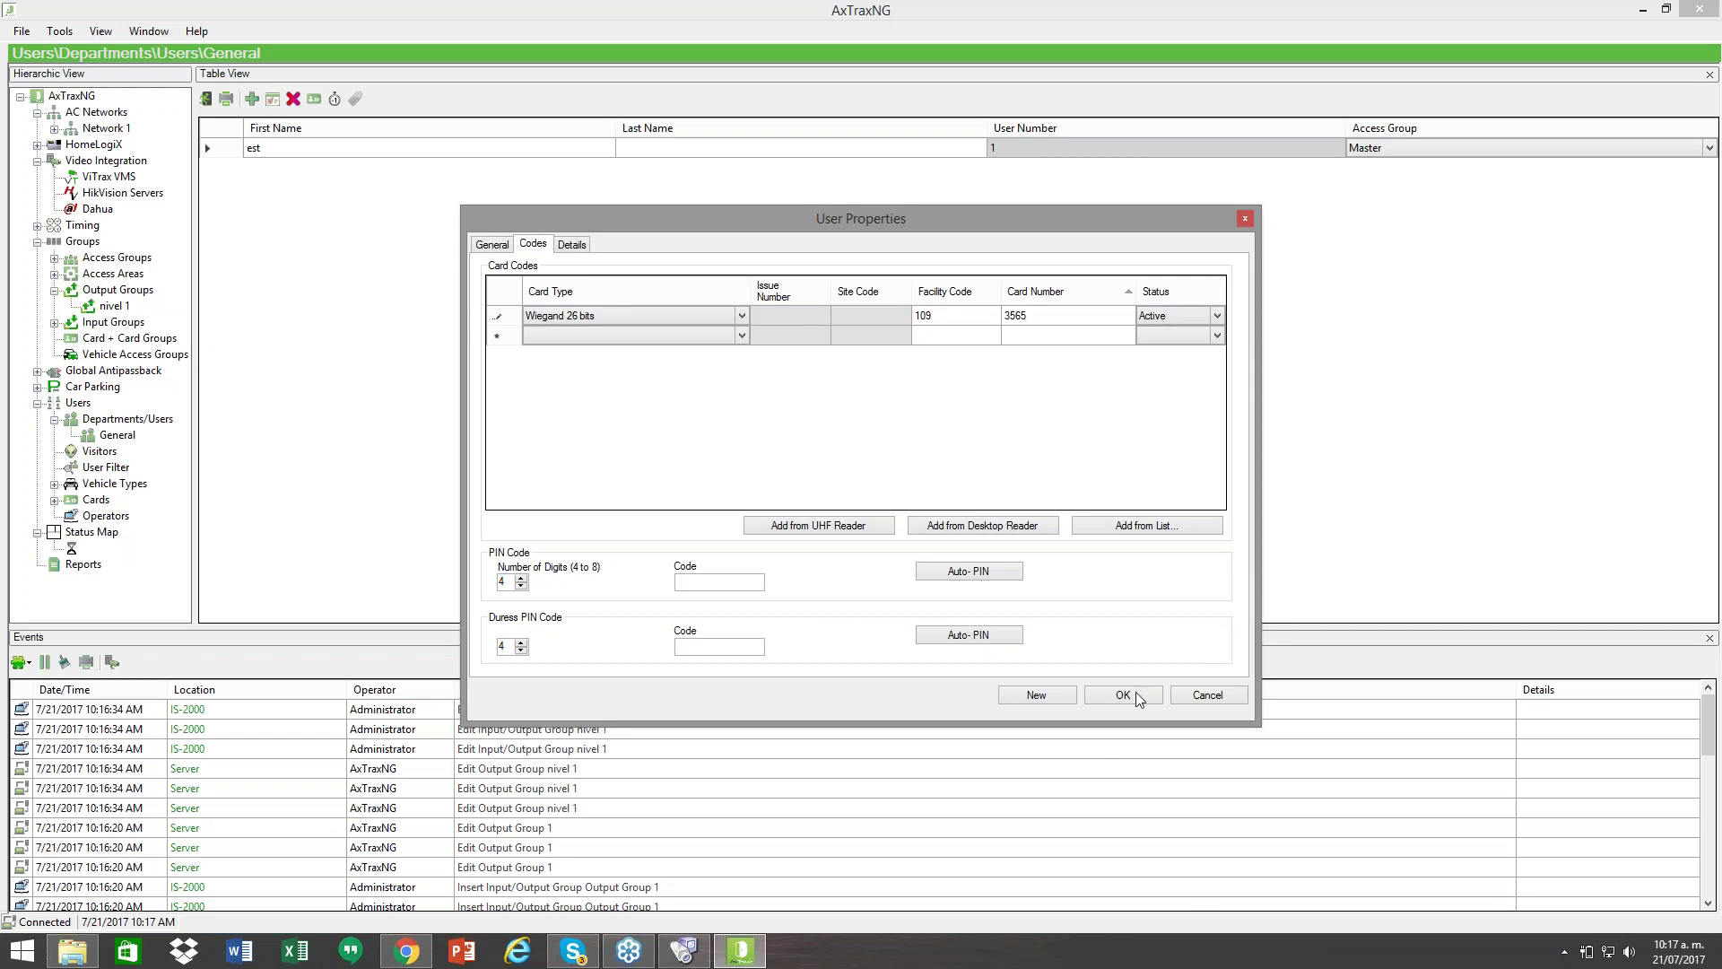
left_click(485, 247)
left_click(792, 295)
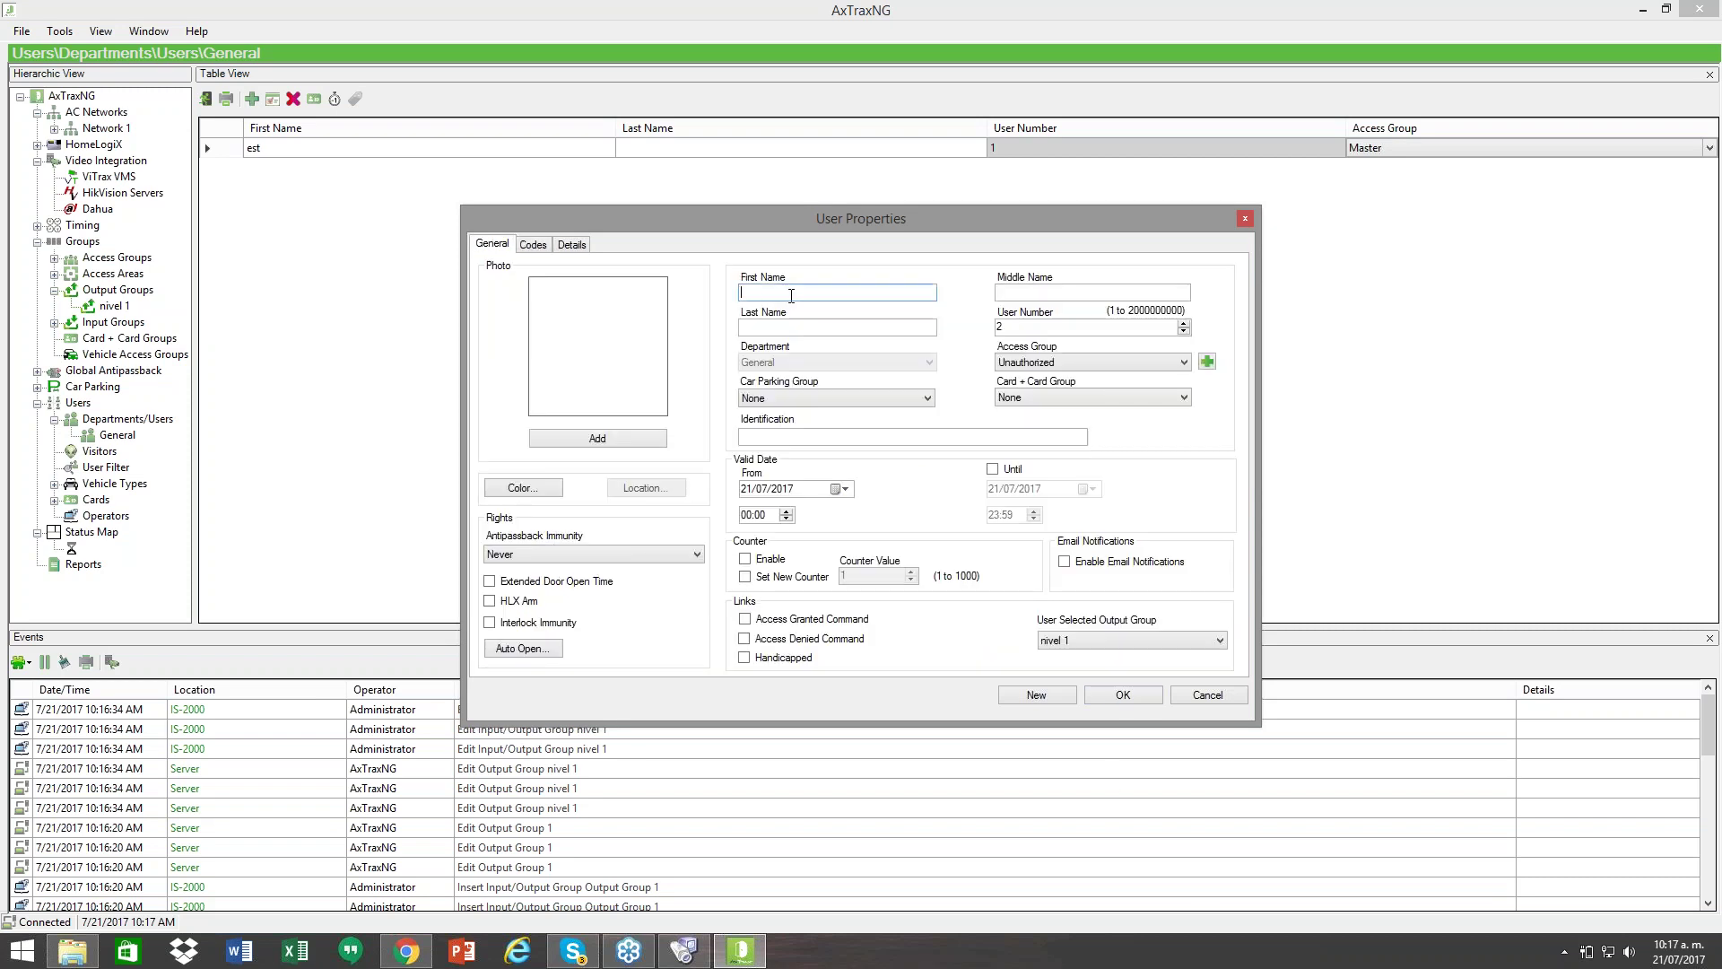
Step: Enter last name 'test', save user 'test test' as number 2, and collapse Groups
left_click(887, 328)
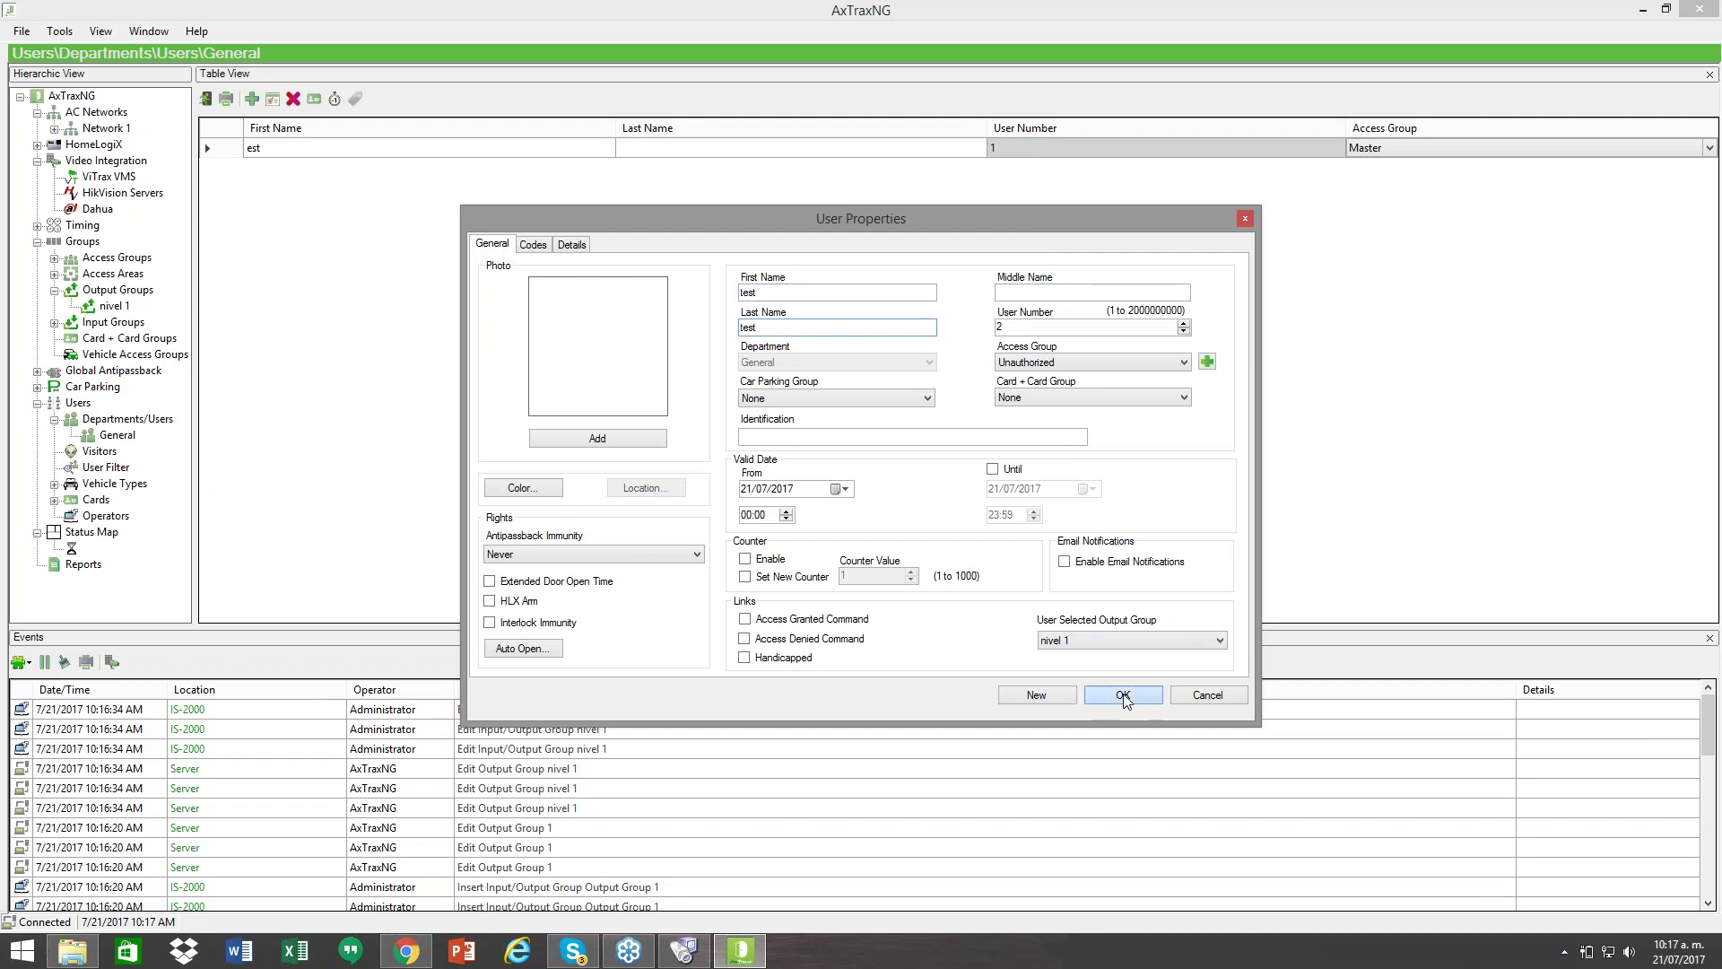
key("Return")
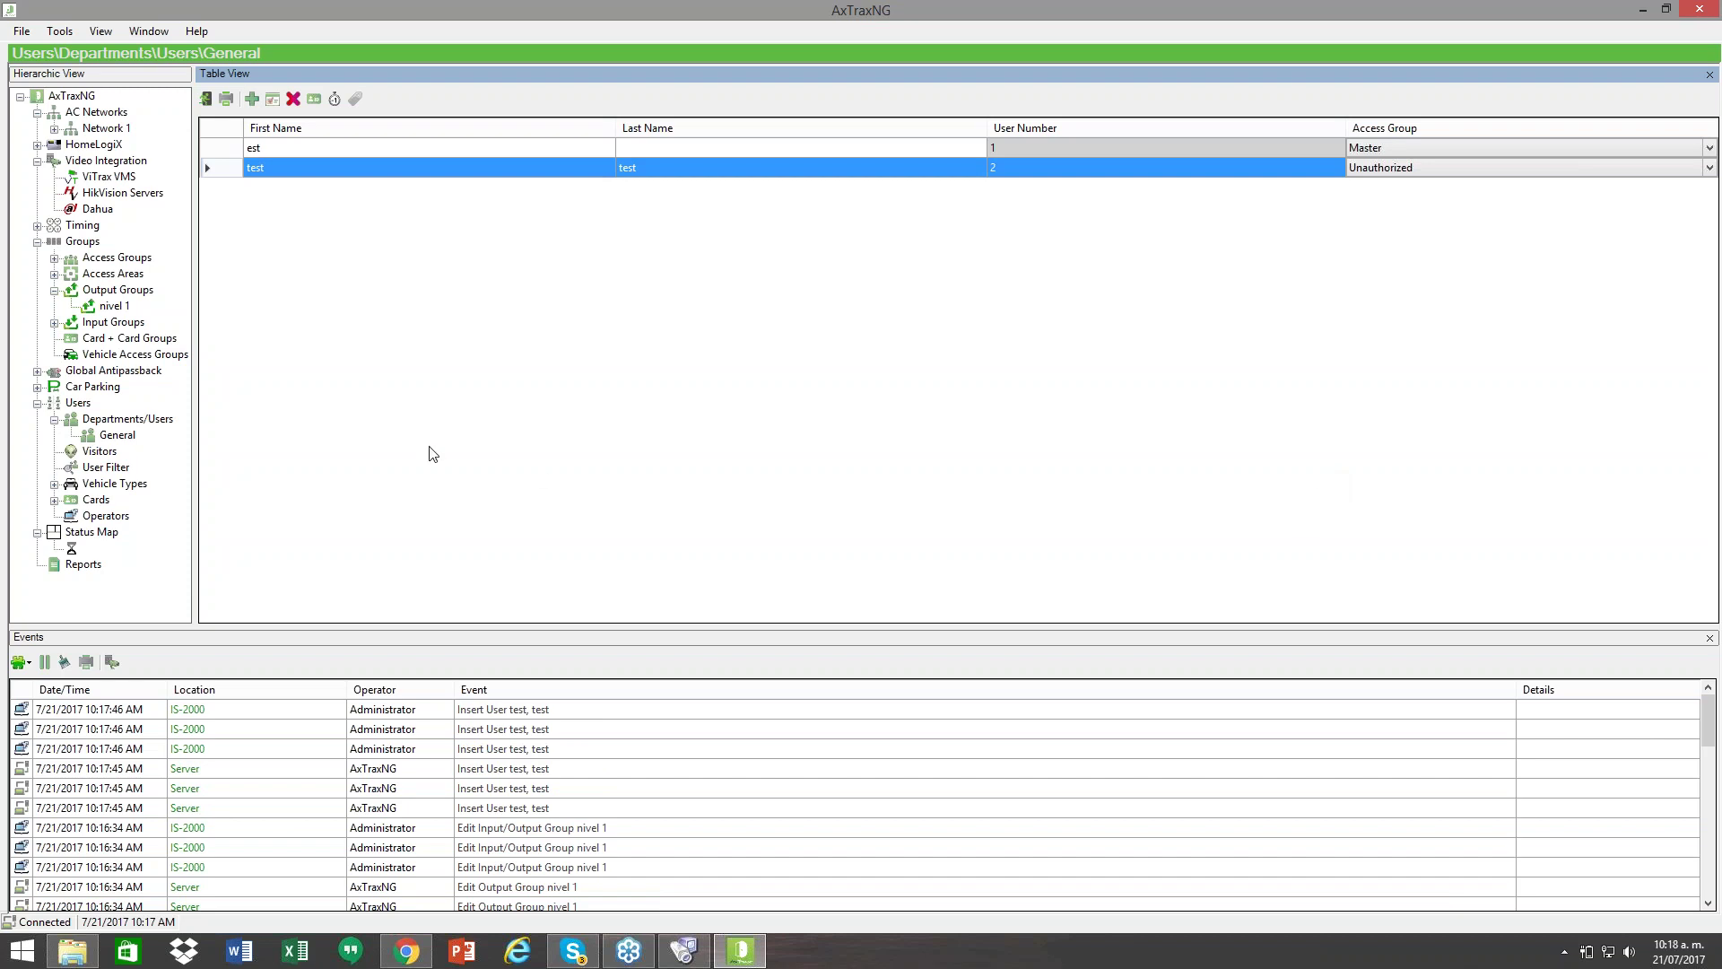
left_click(37, 242)
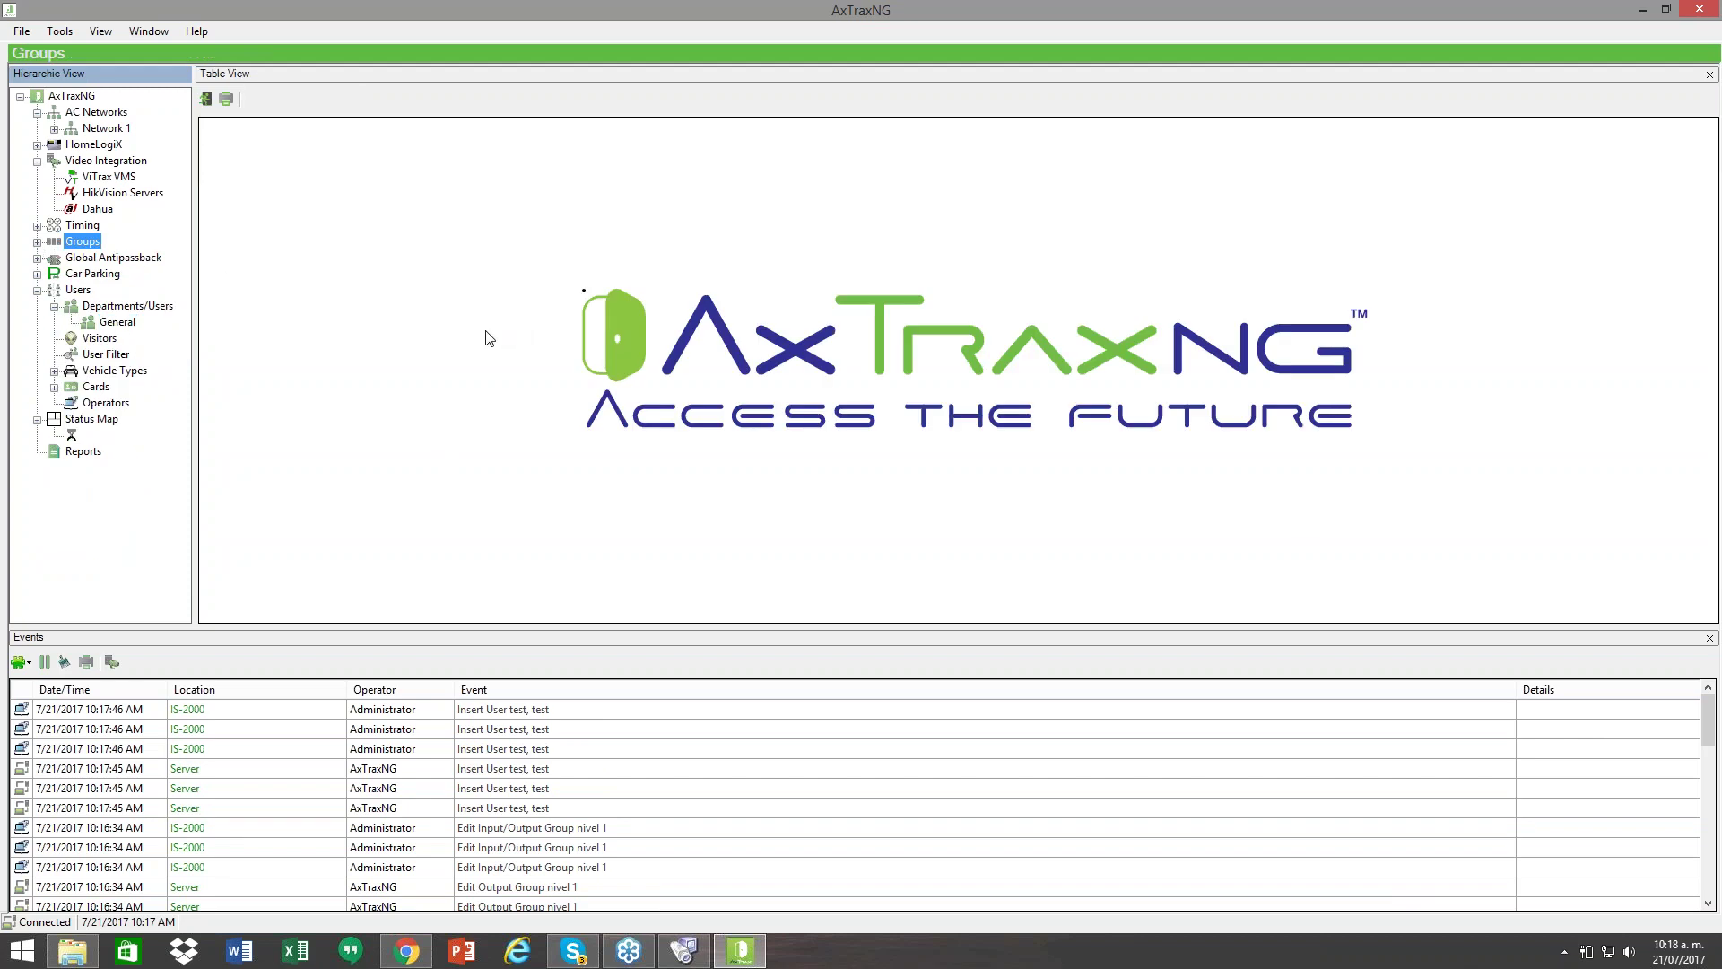
Step: Insert a new visitor under Users > Visitors and view its Visitor's Options
left_click(90, 340)
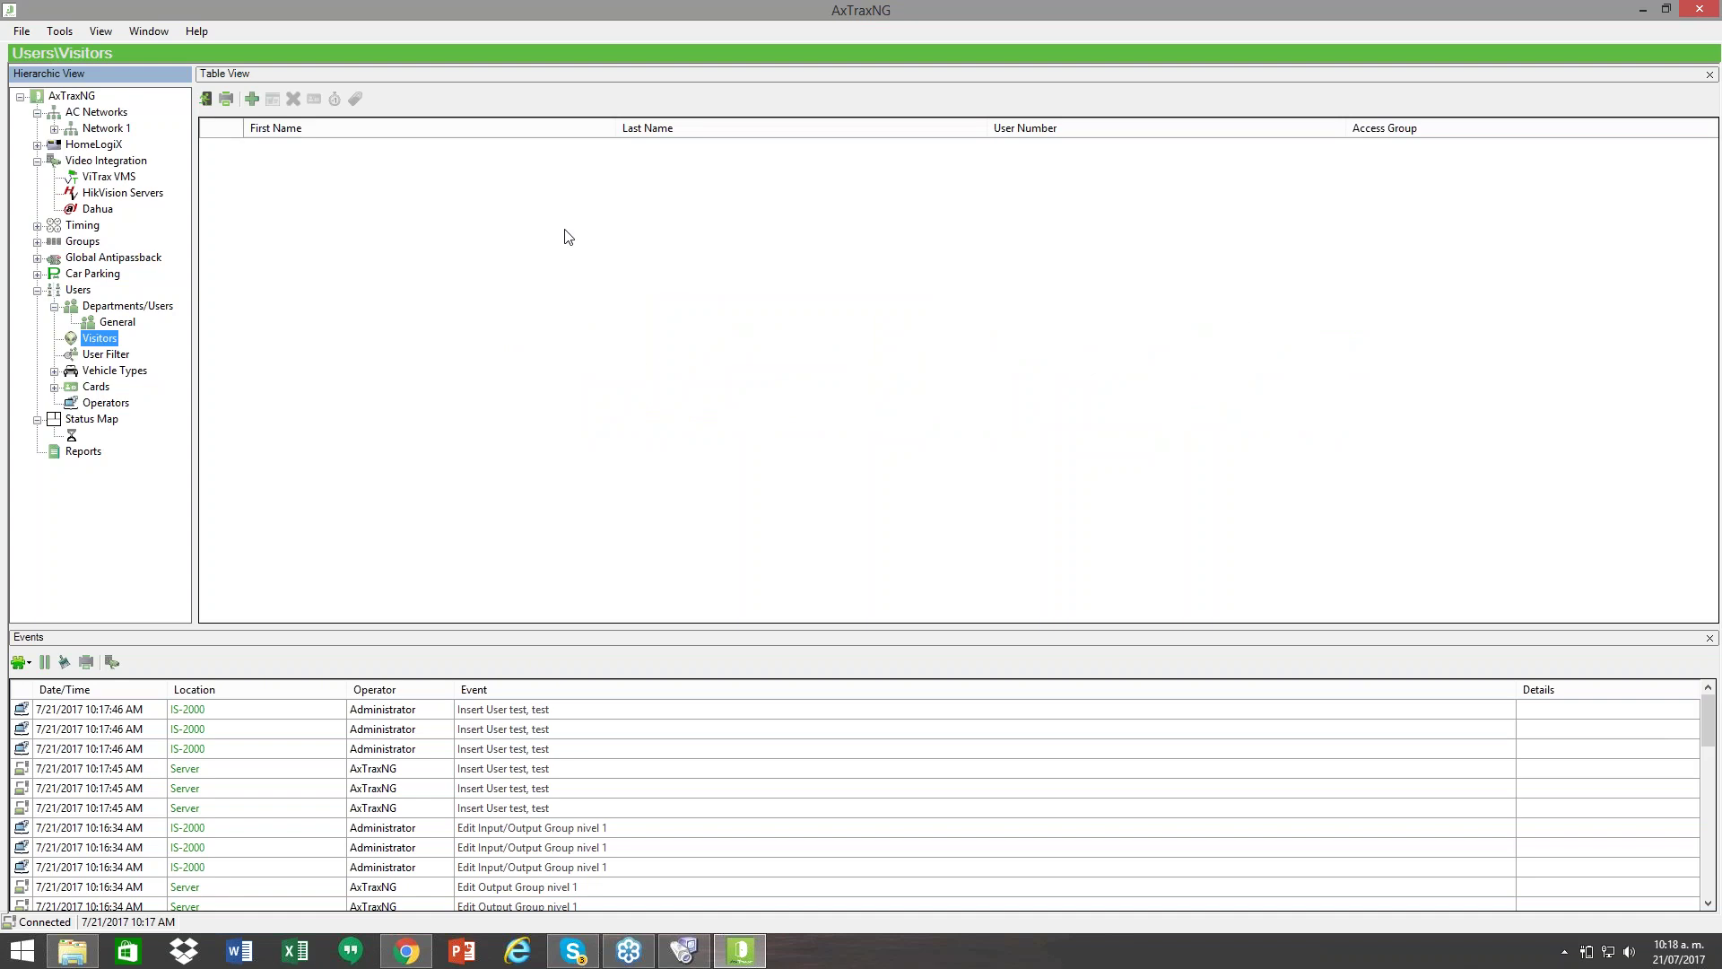
left_click(257, 105)
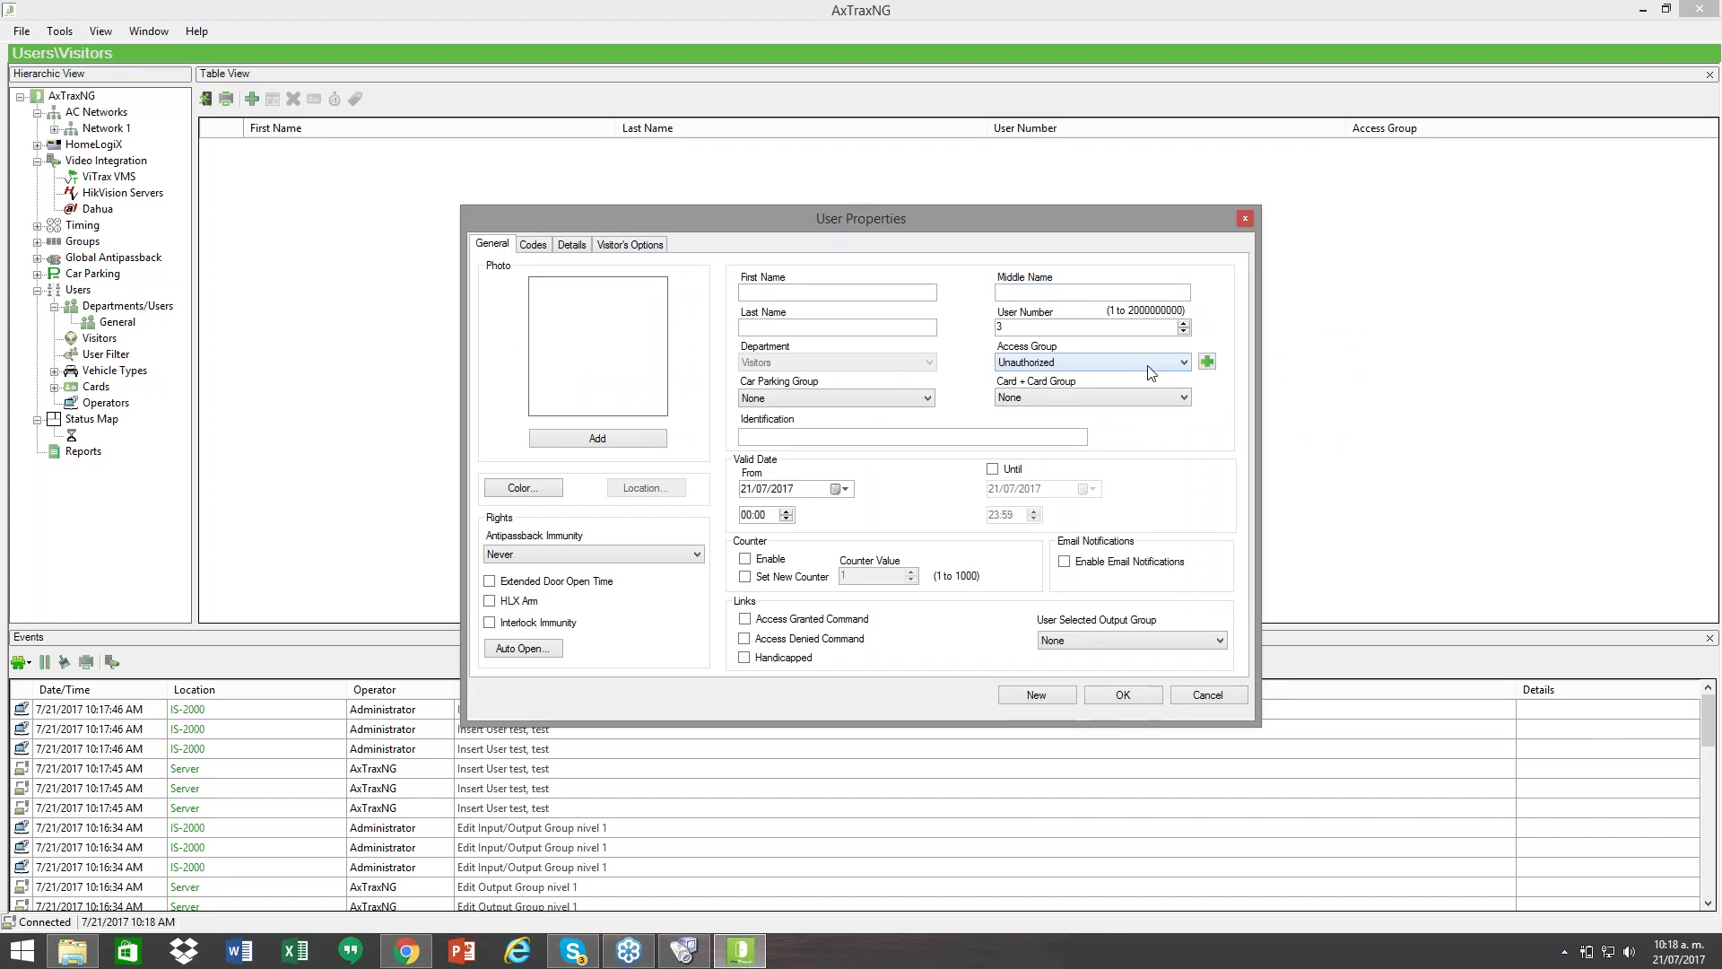
left_click(630, 244)
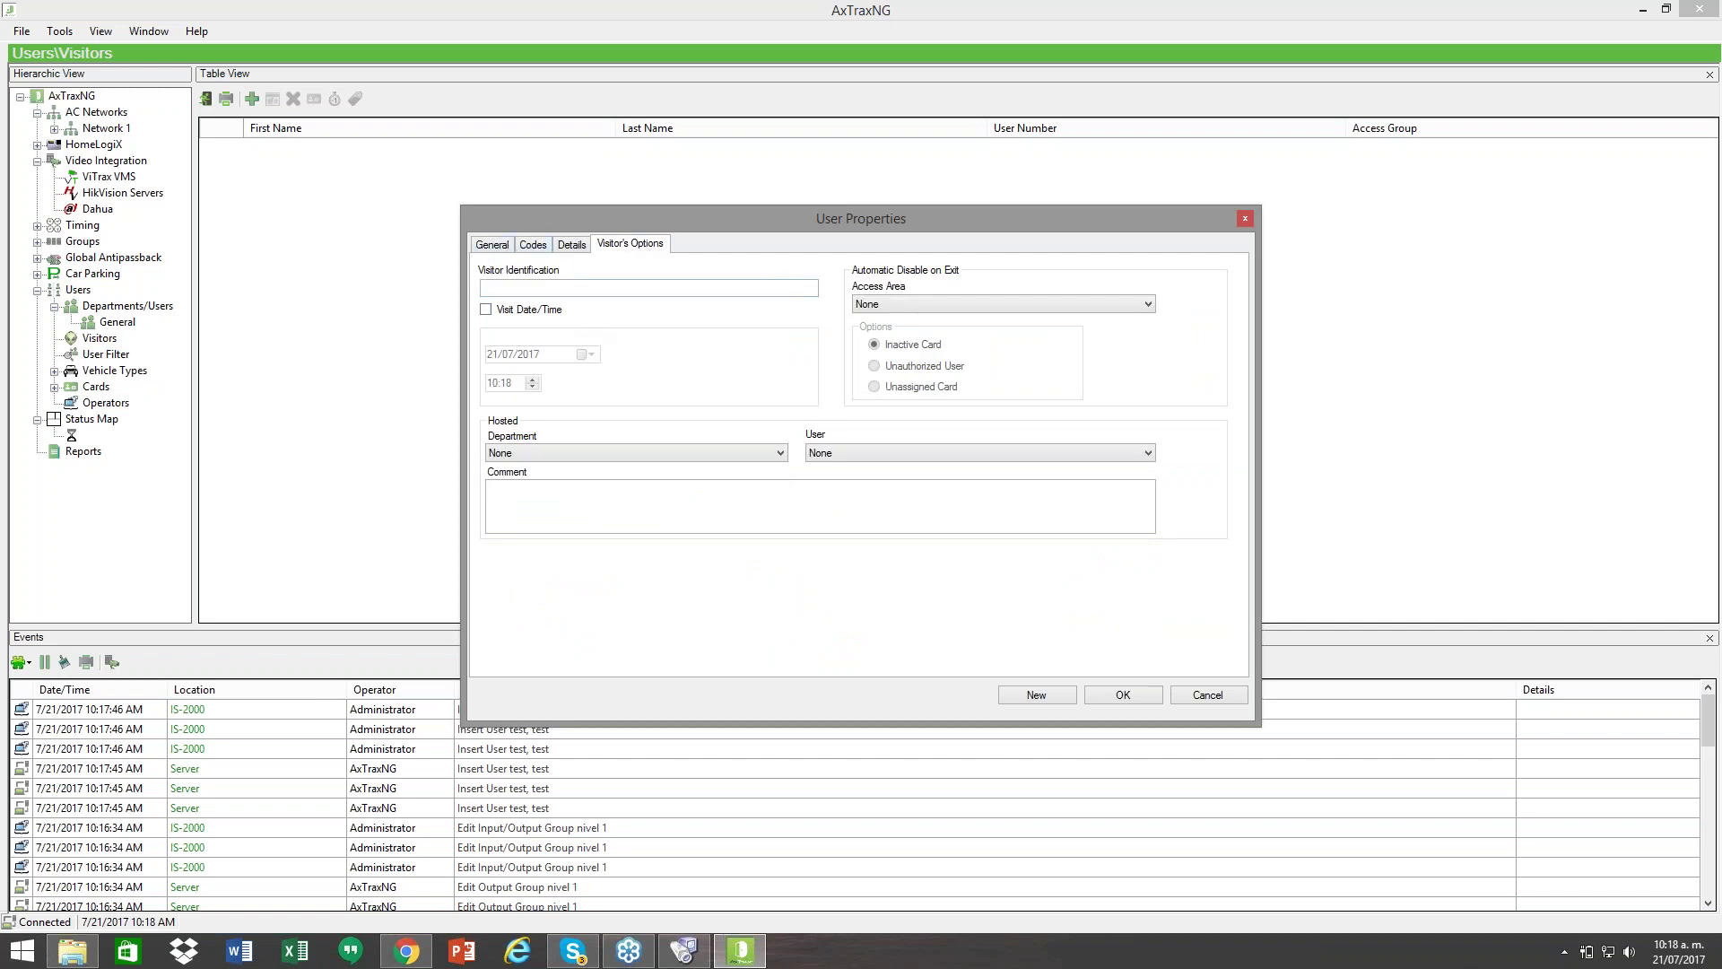
Step: Leave the access area as None, tick the Until date, then cancel the visitor unsaved
left_click(581, 287)
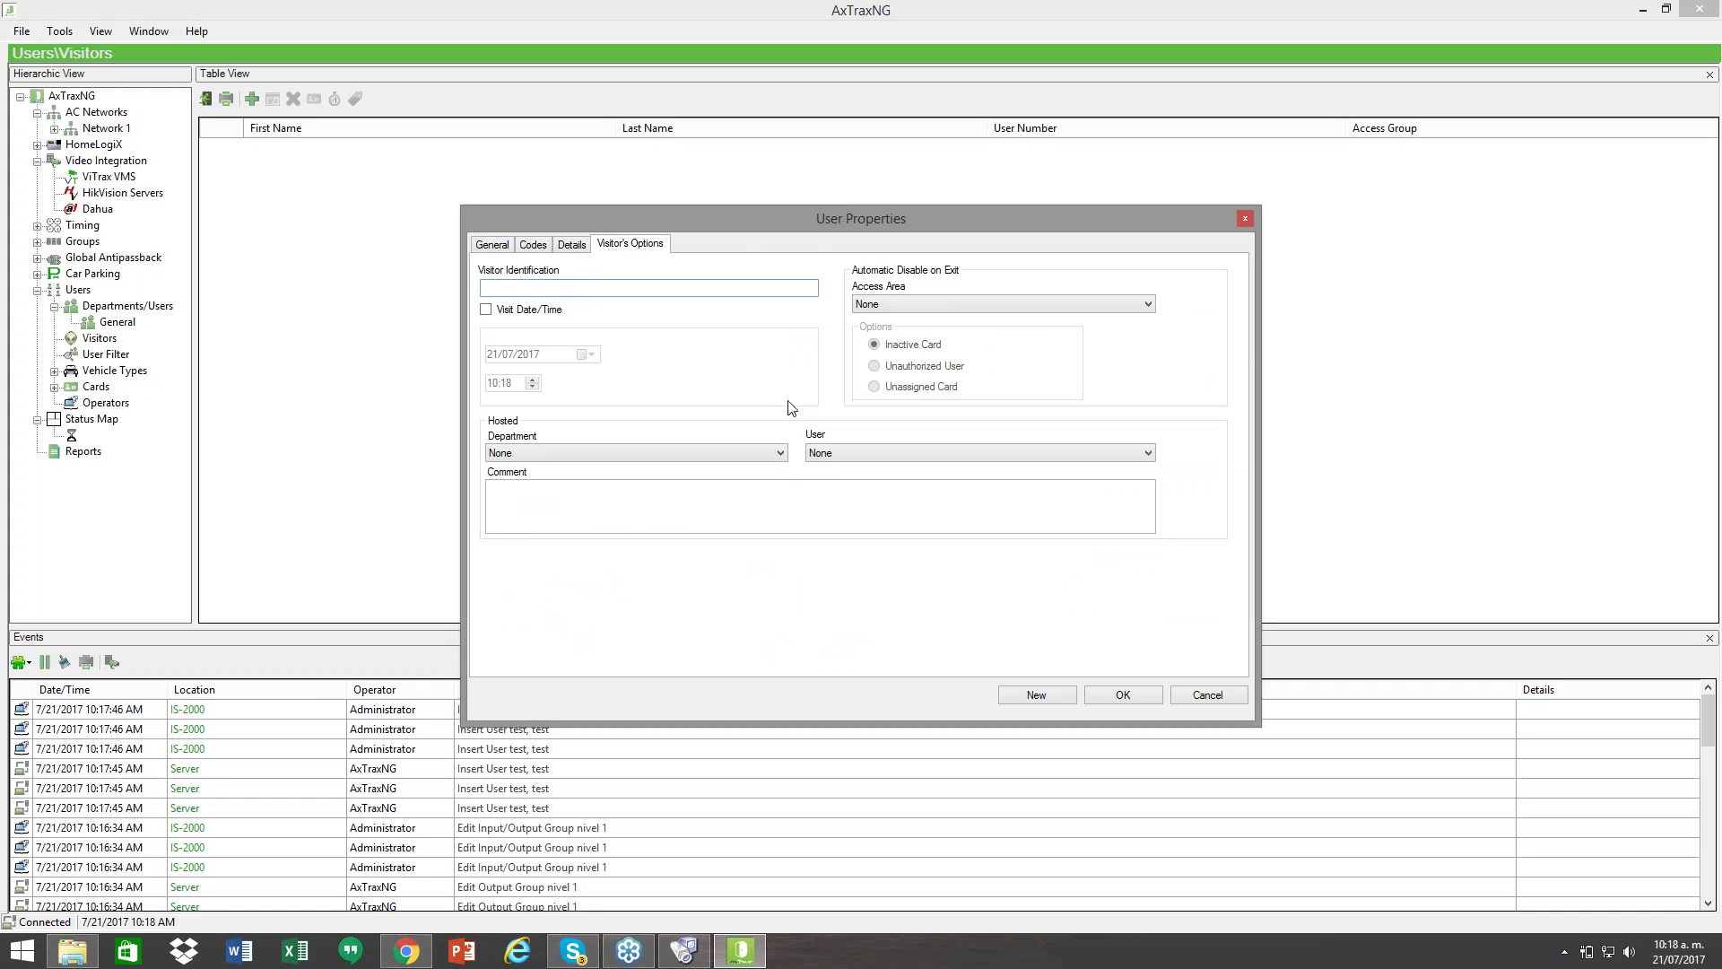
left_click(908, 305)
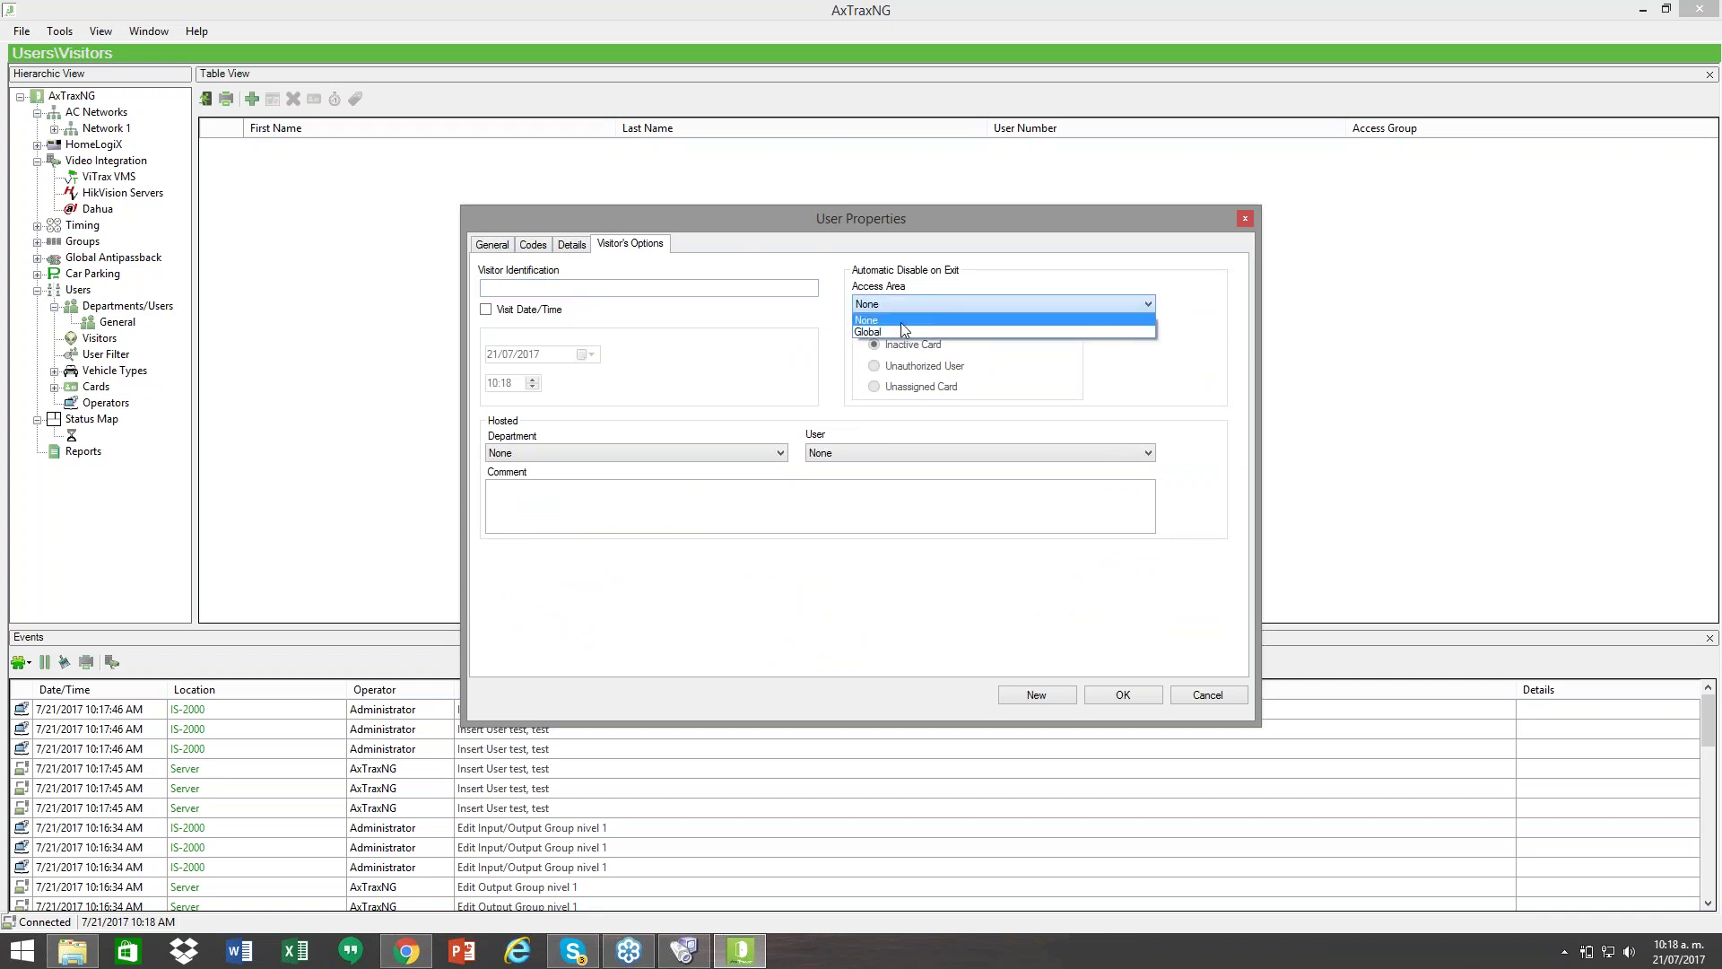
left_click(788, 353)
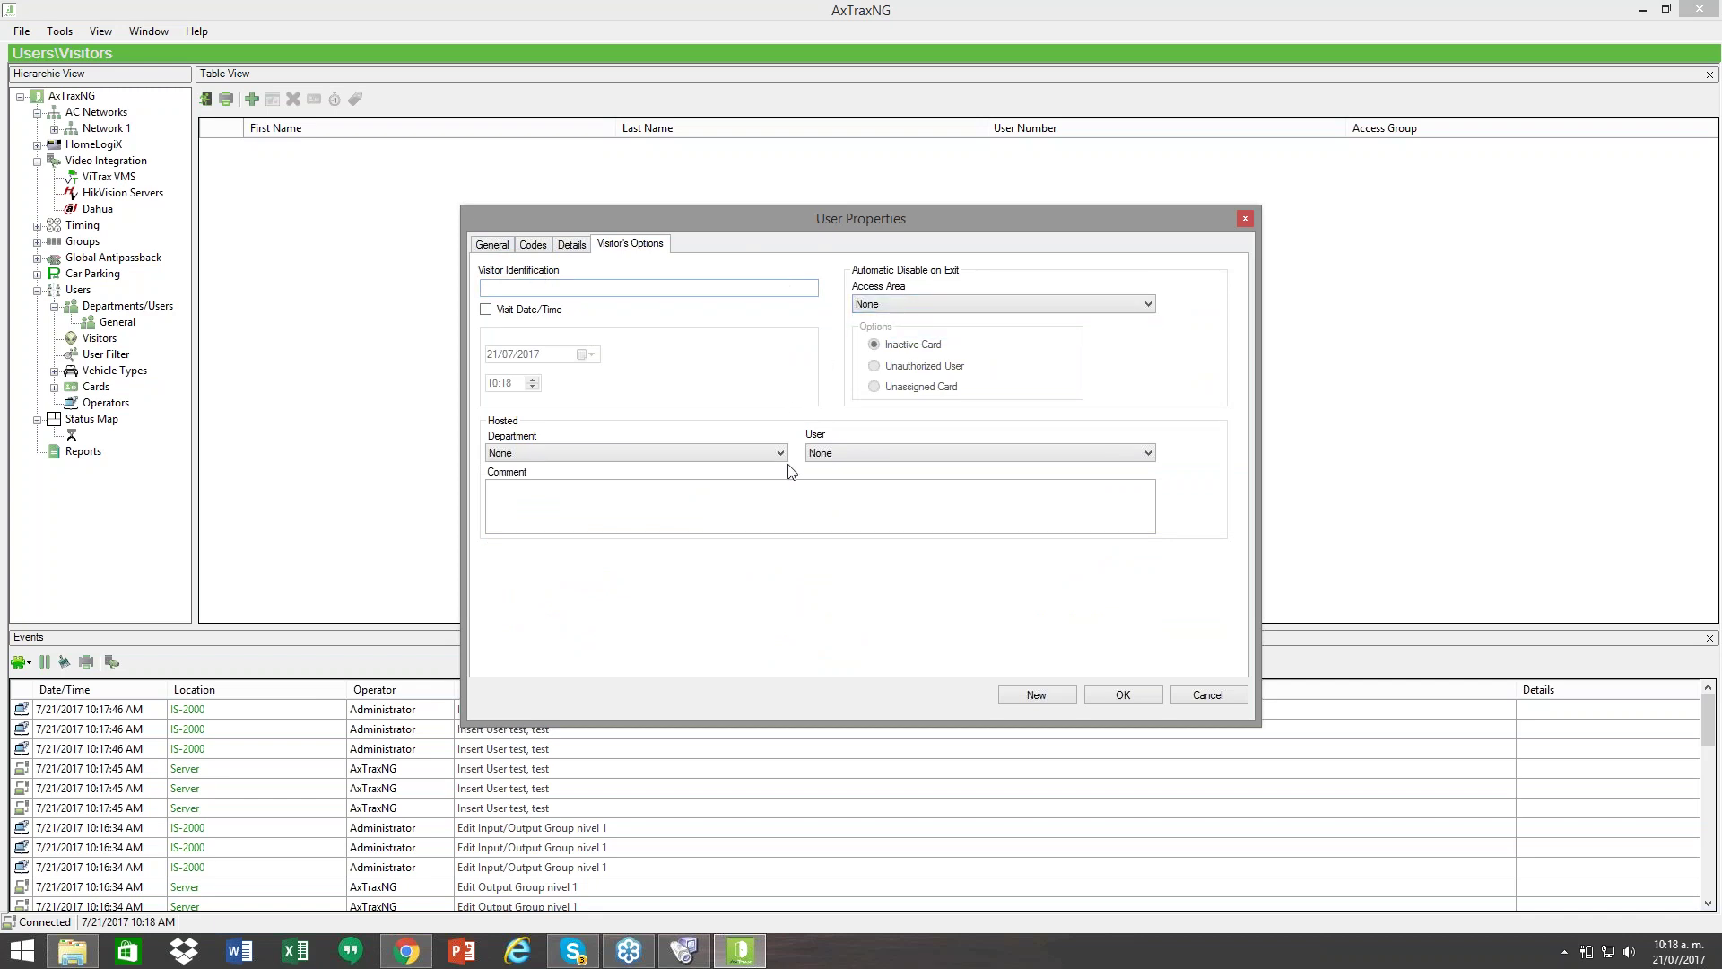
left_click(492, 244)
left_click(992, 469)
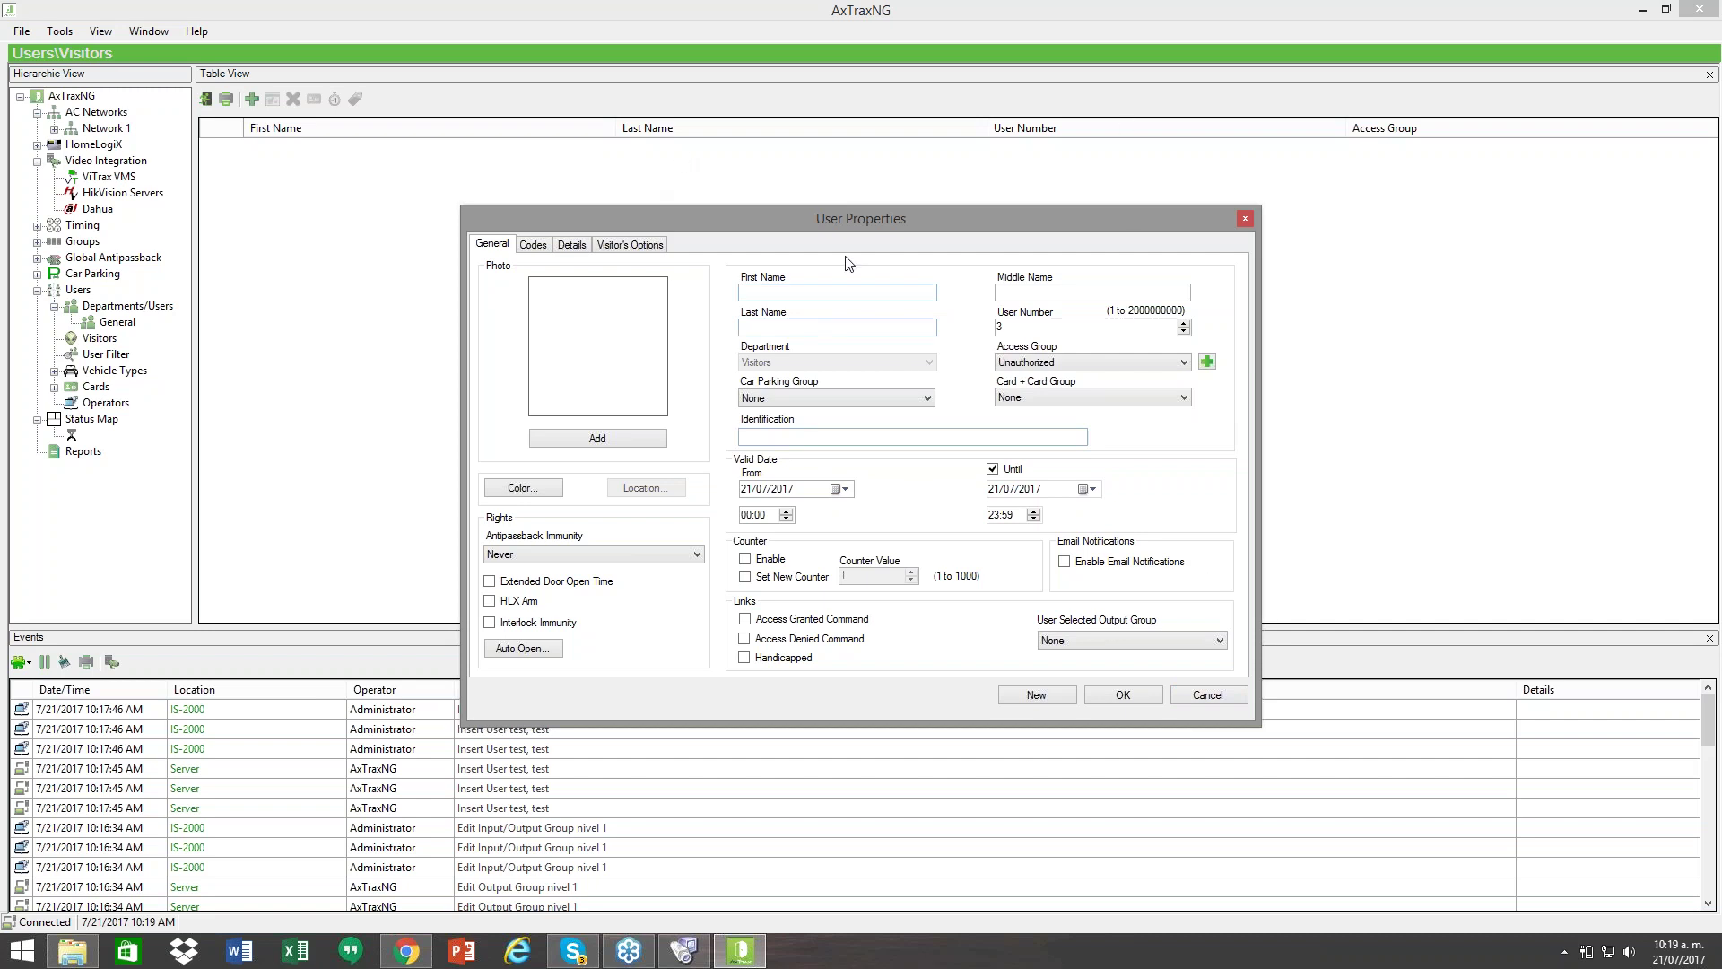
left_click(1217, 704)
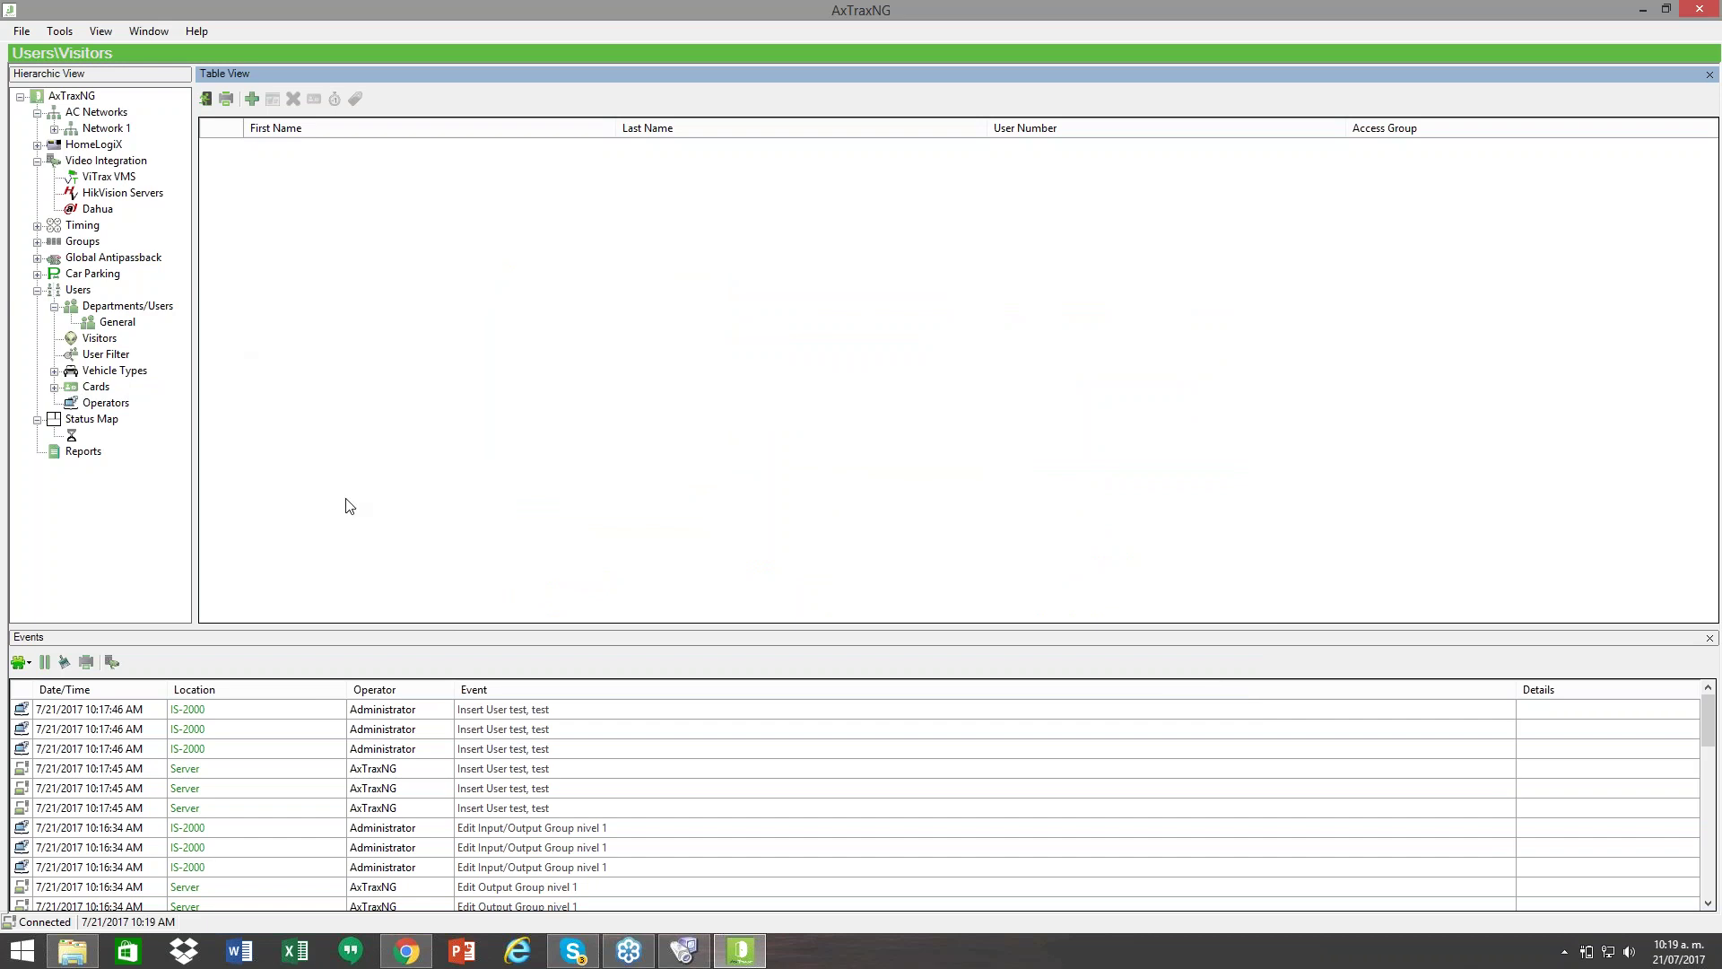
left_click(37, 276)
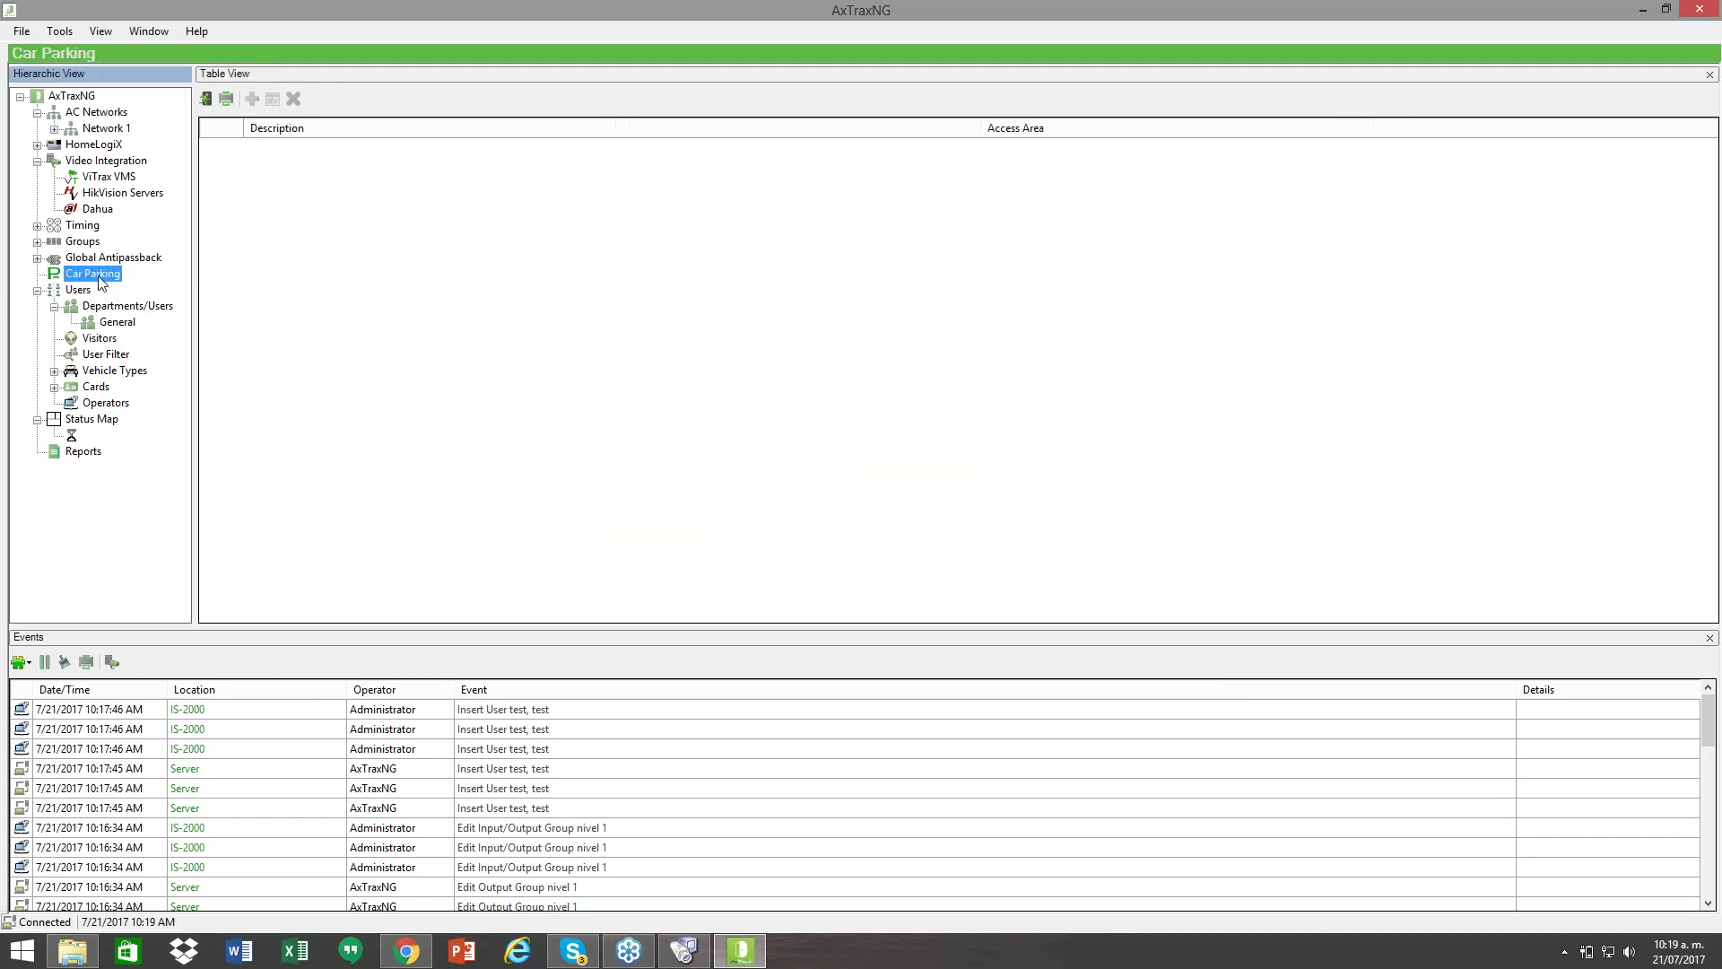
left_click(37, 290)
left_click(37, 291)
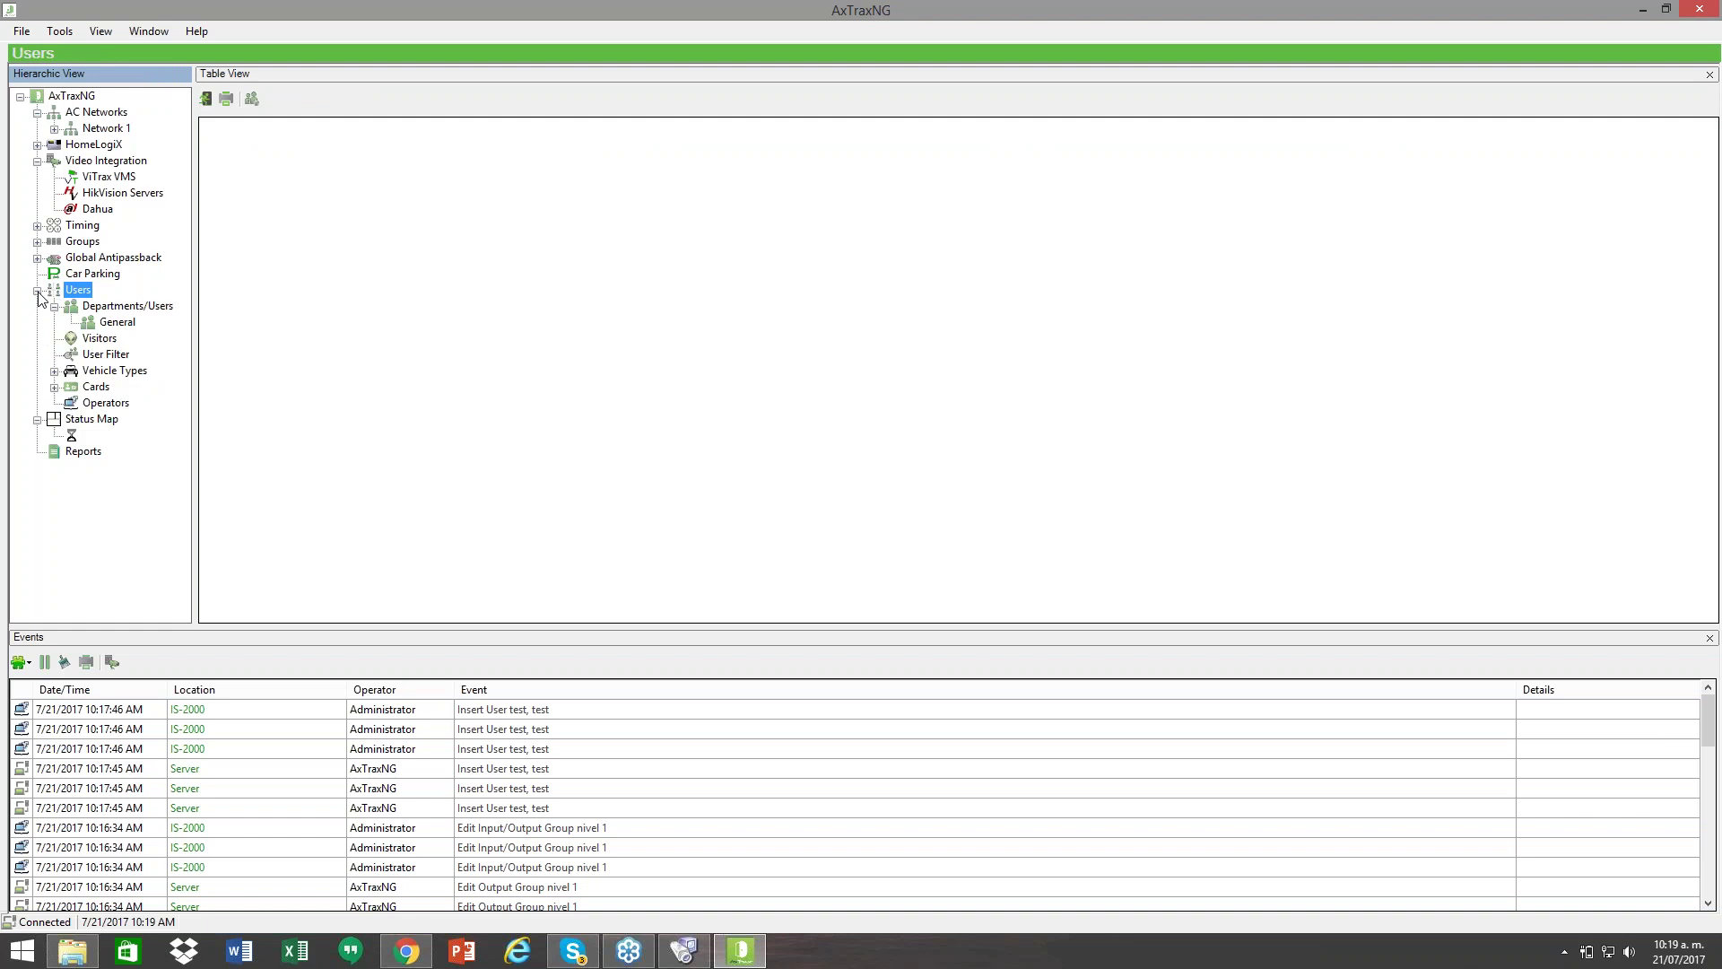
left_click(102, 273)
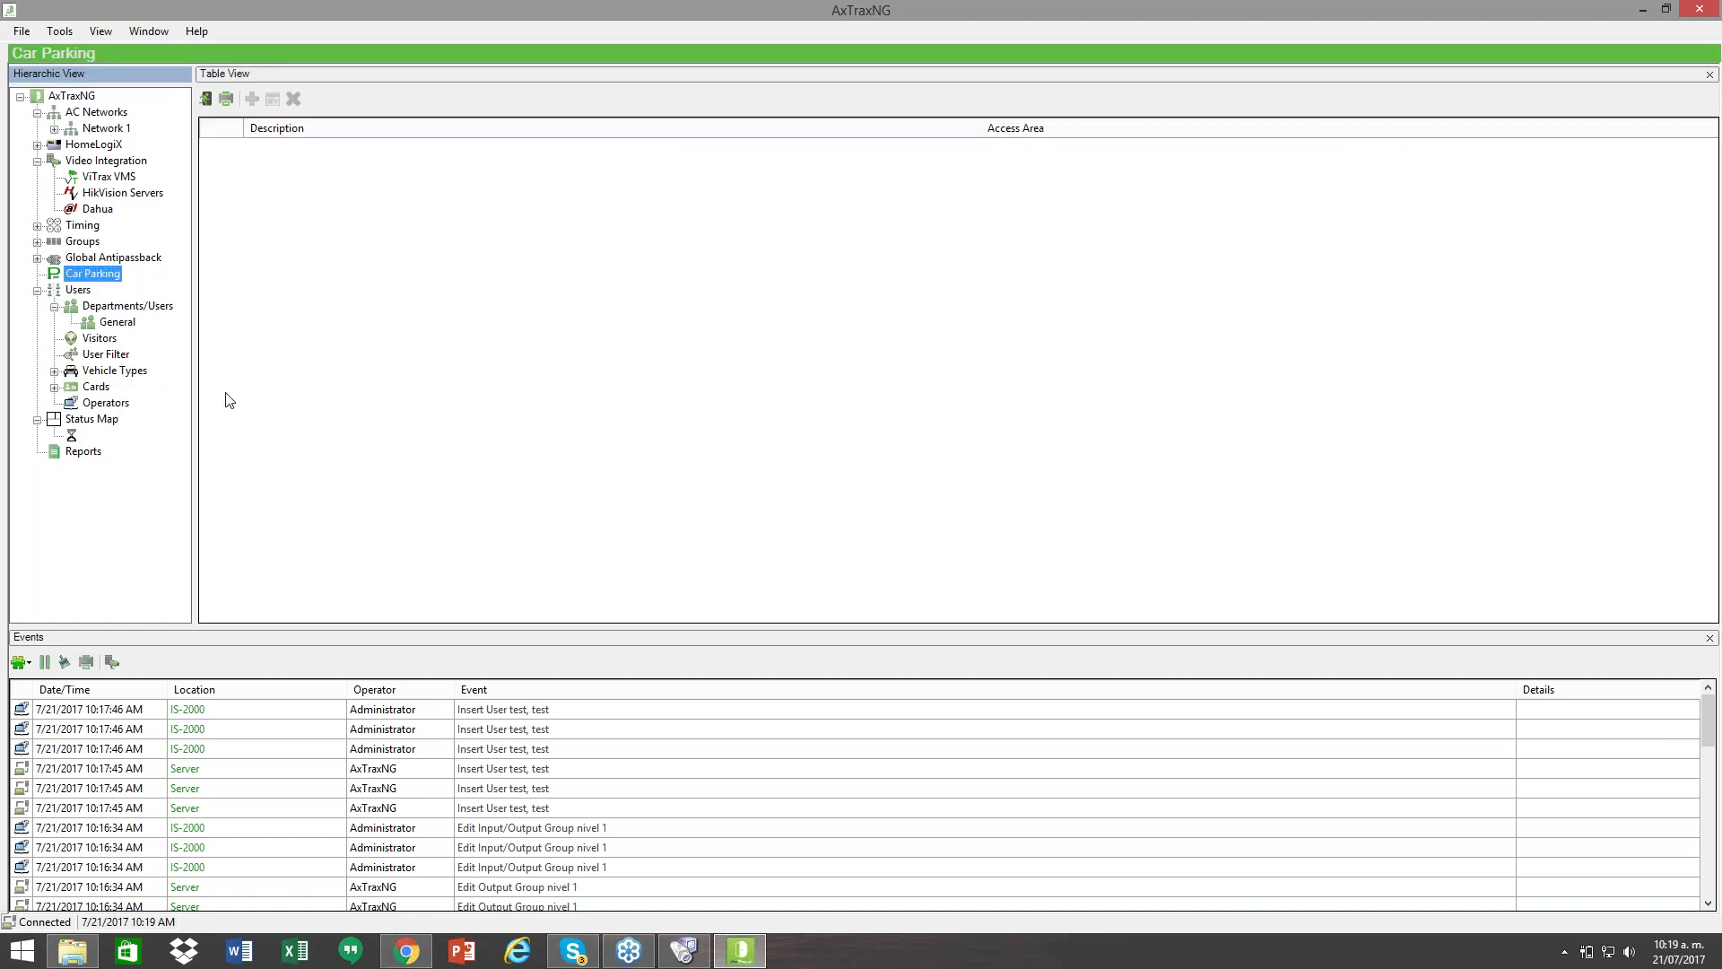
left_click(54, 371)
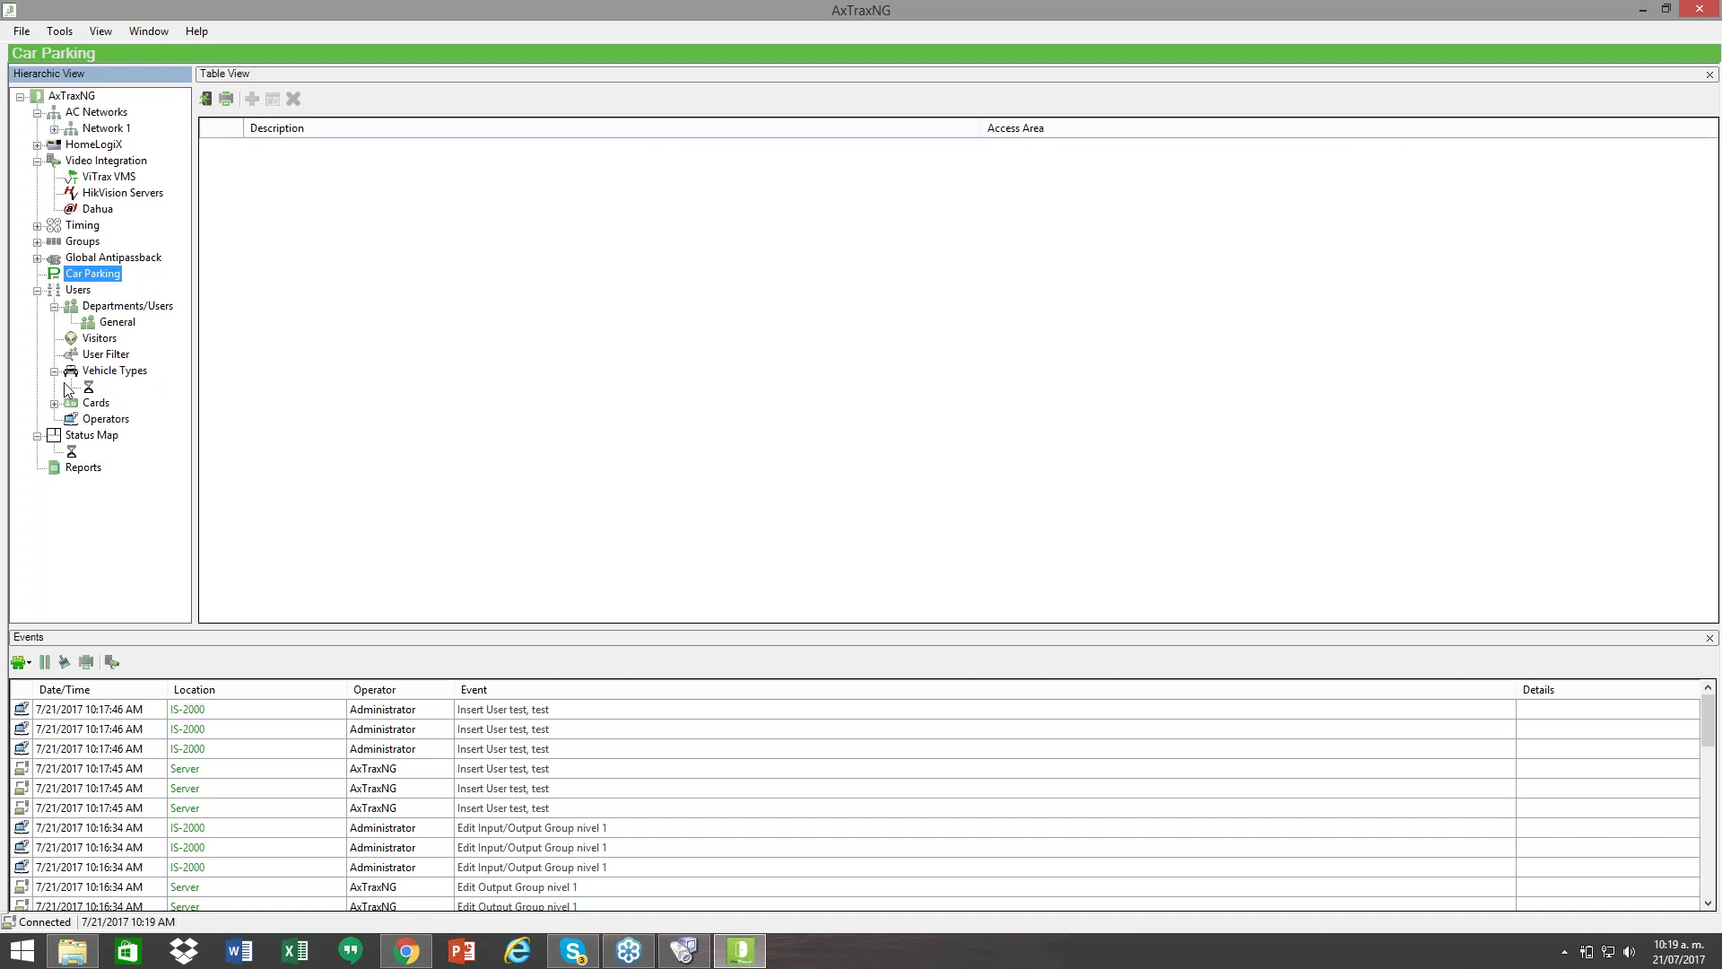
left_click(101, 389)
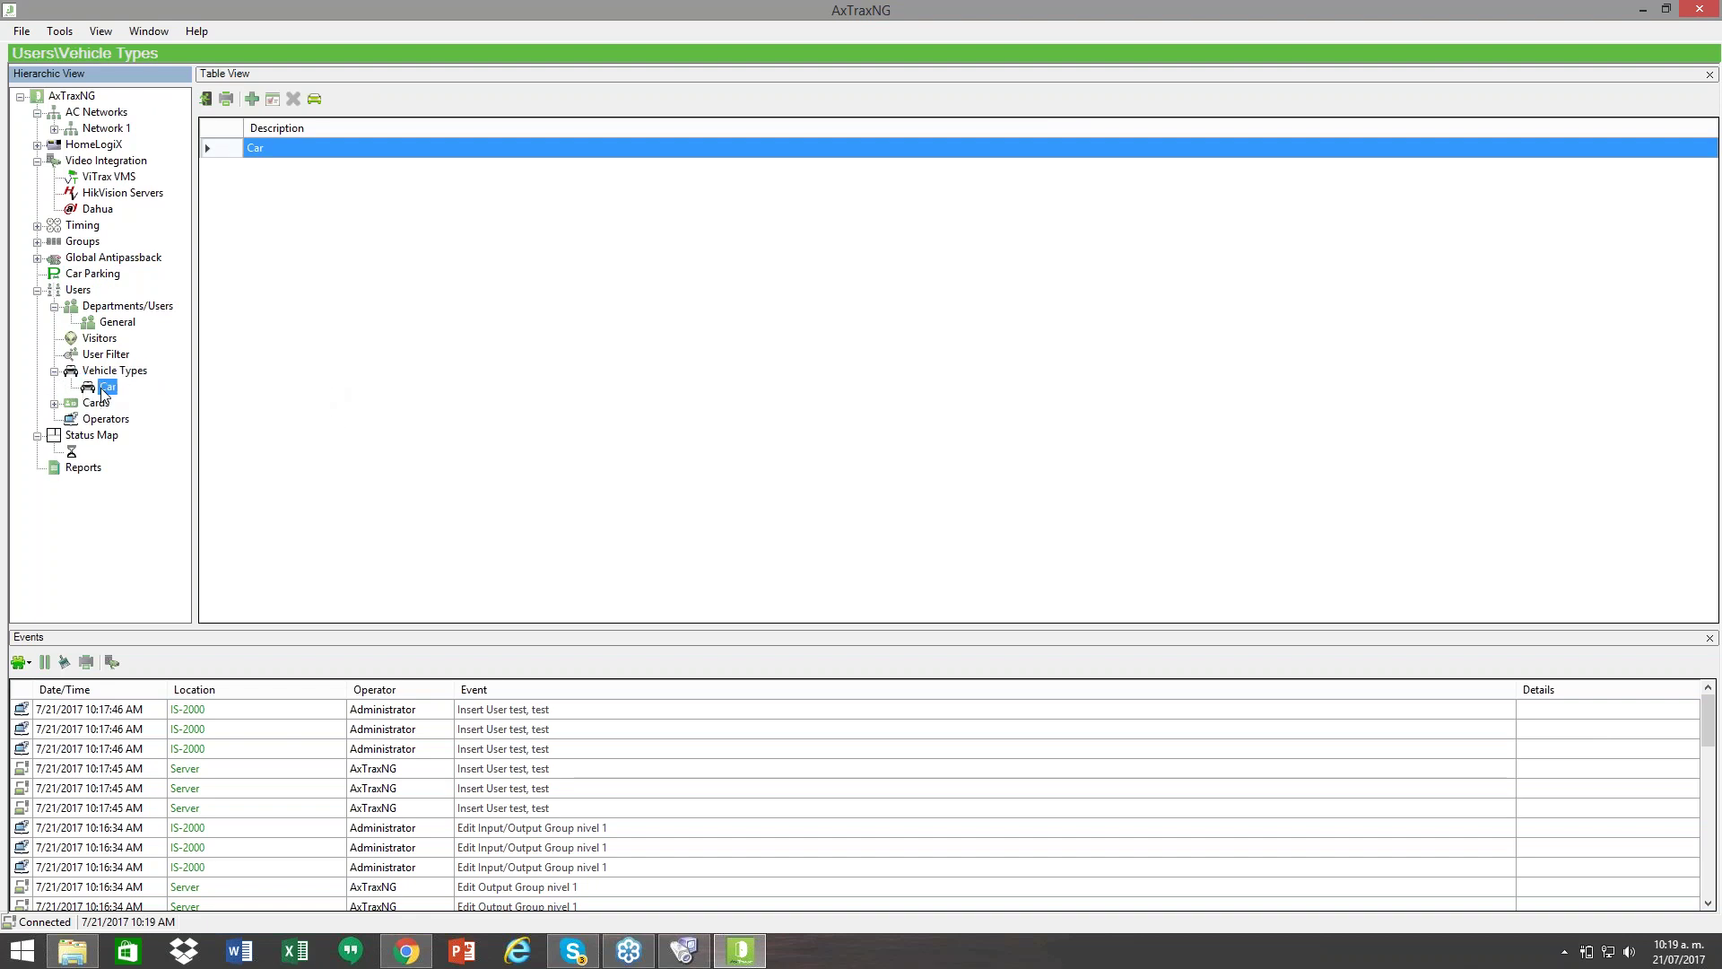
left_click(54, 371)
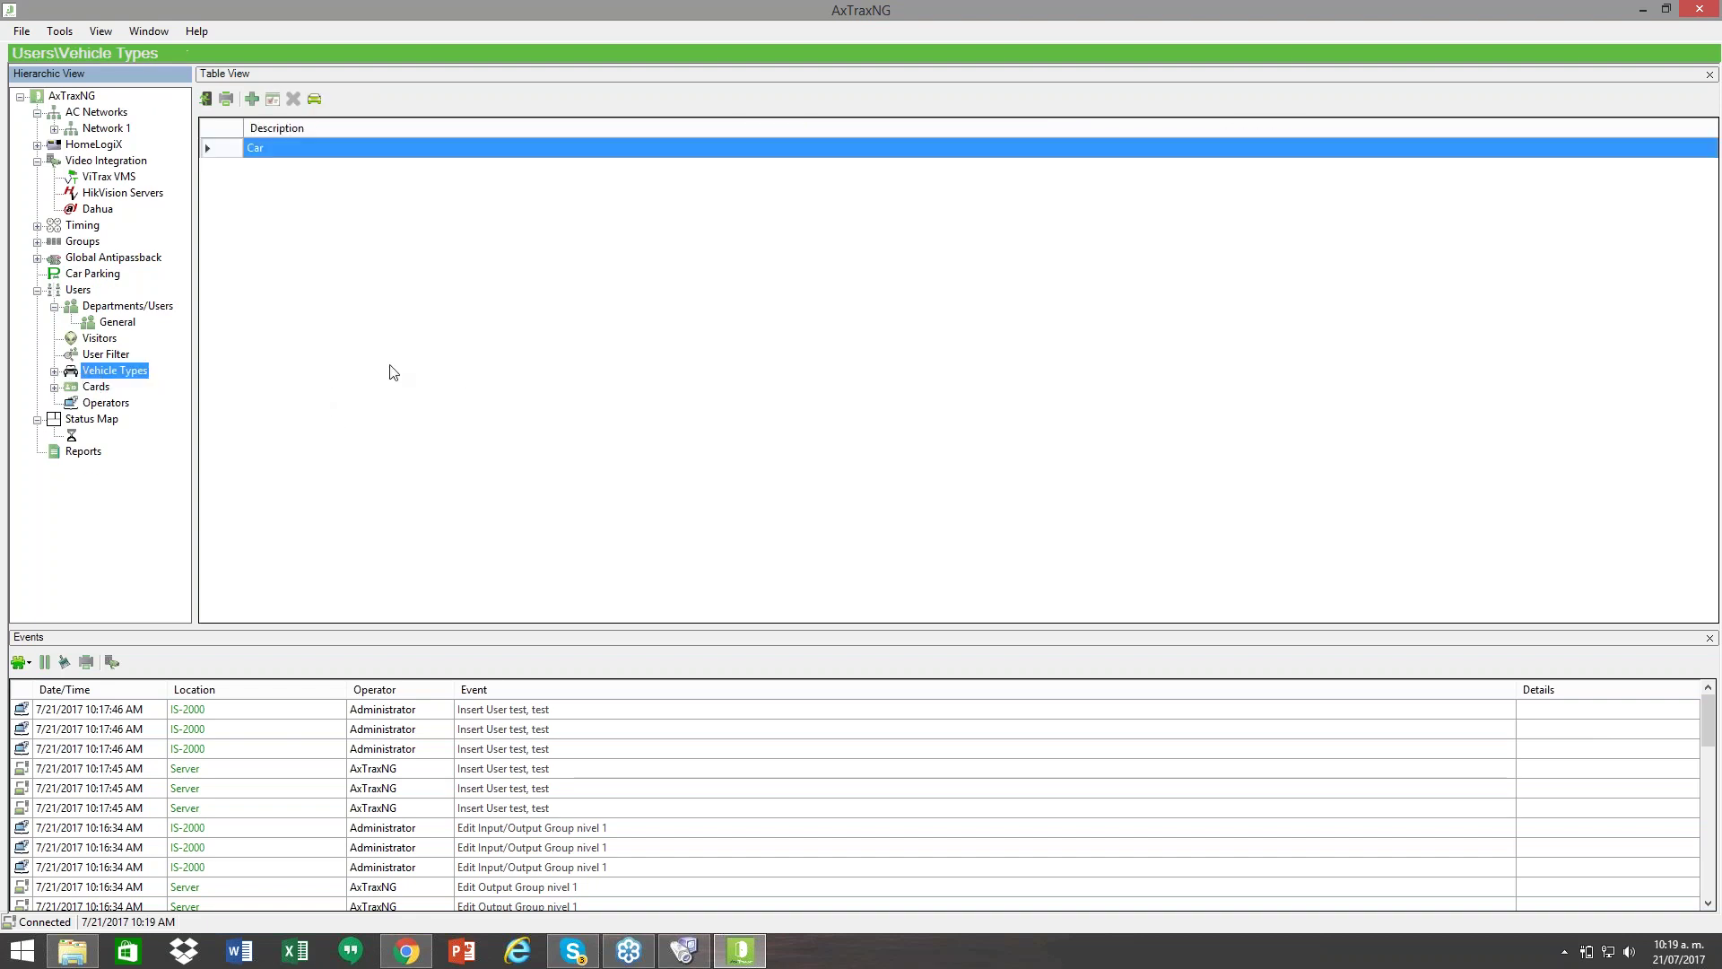
left_click(41, 243)
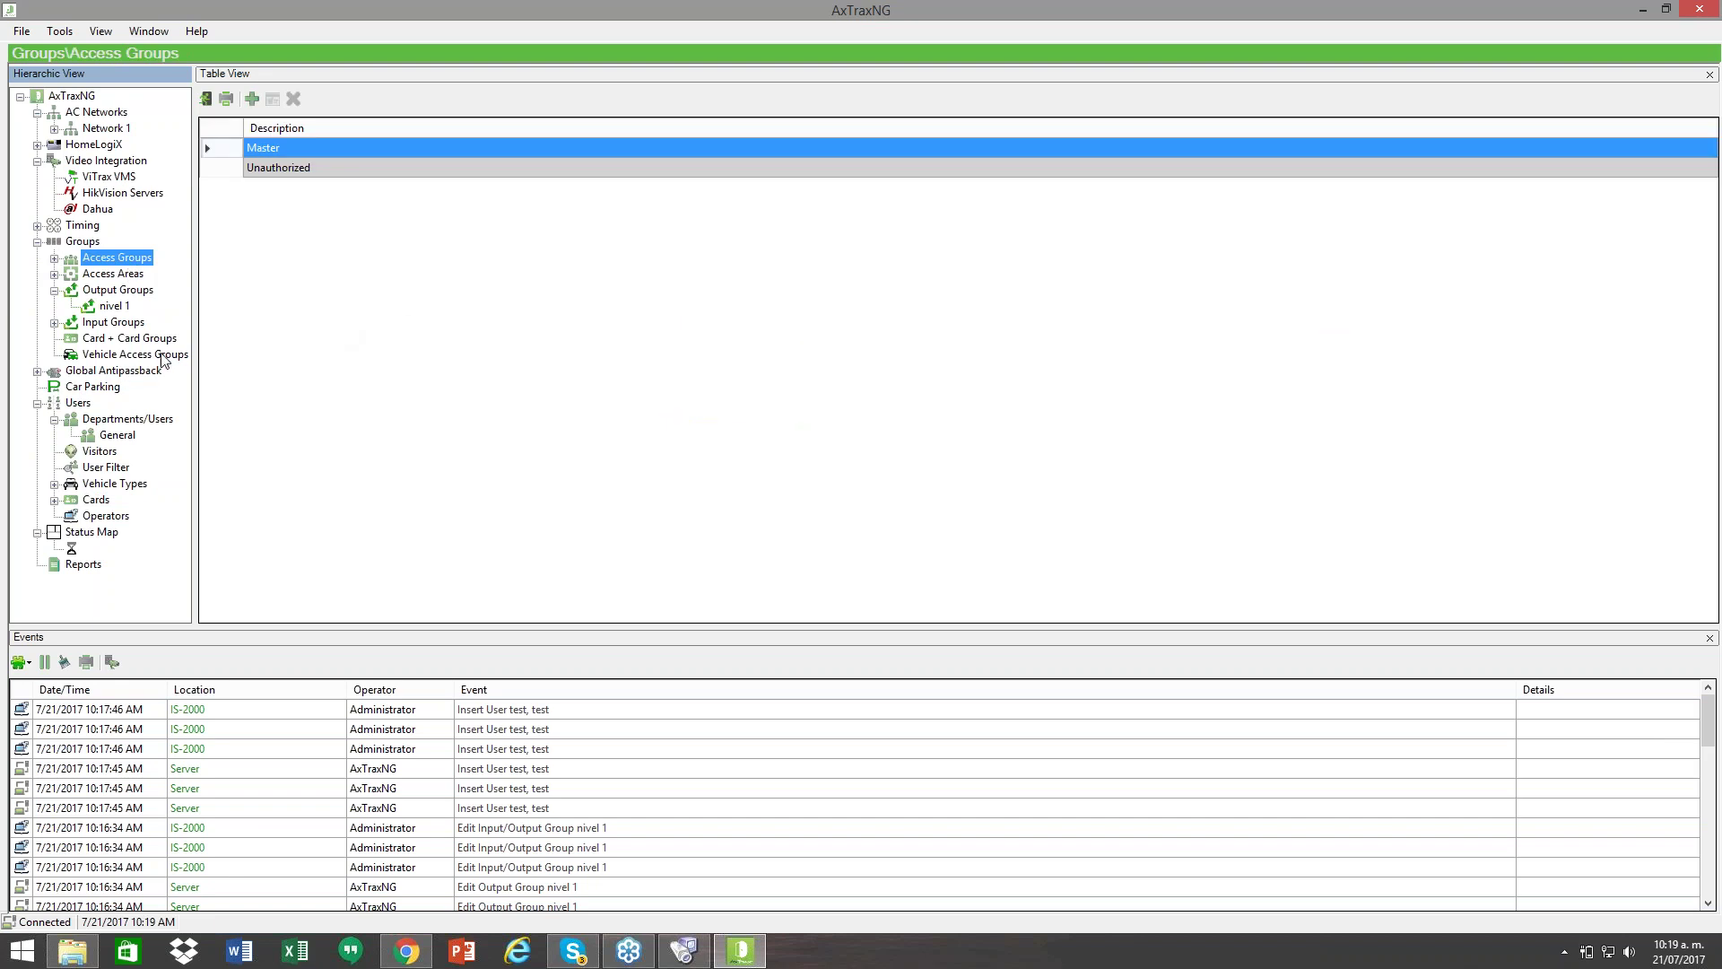
left_click(145, 356)
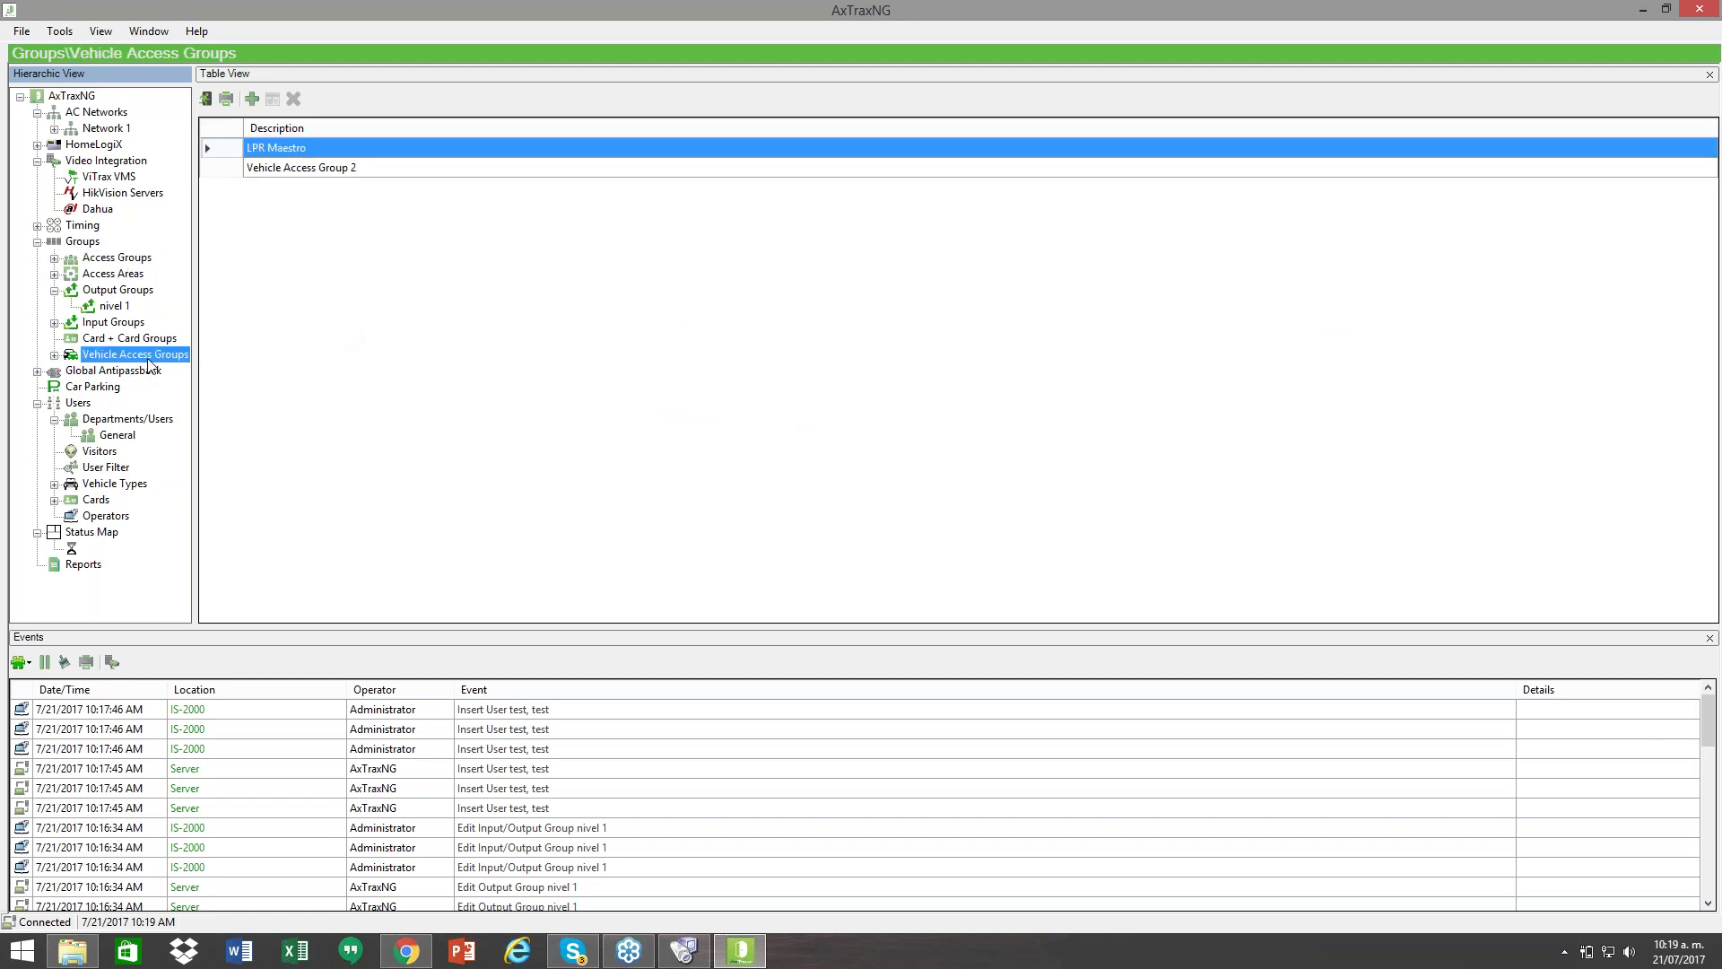
left_click(348, 253)
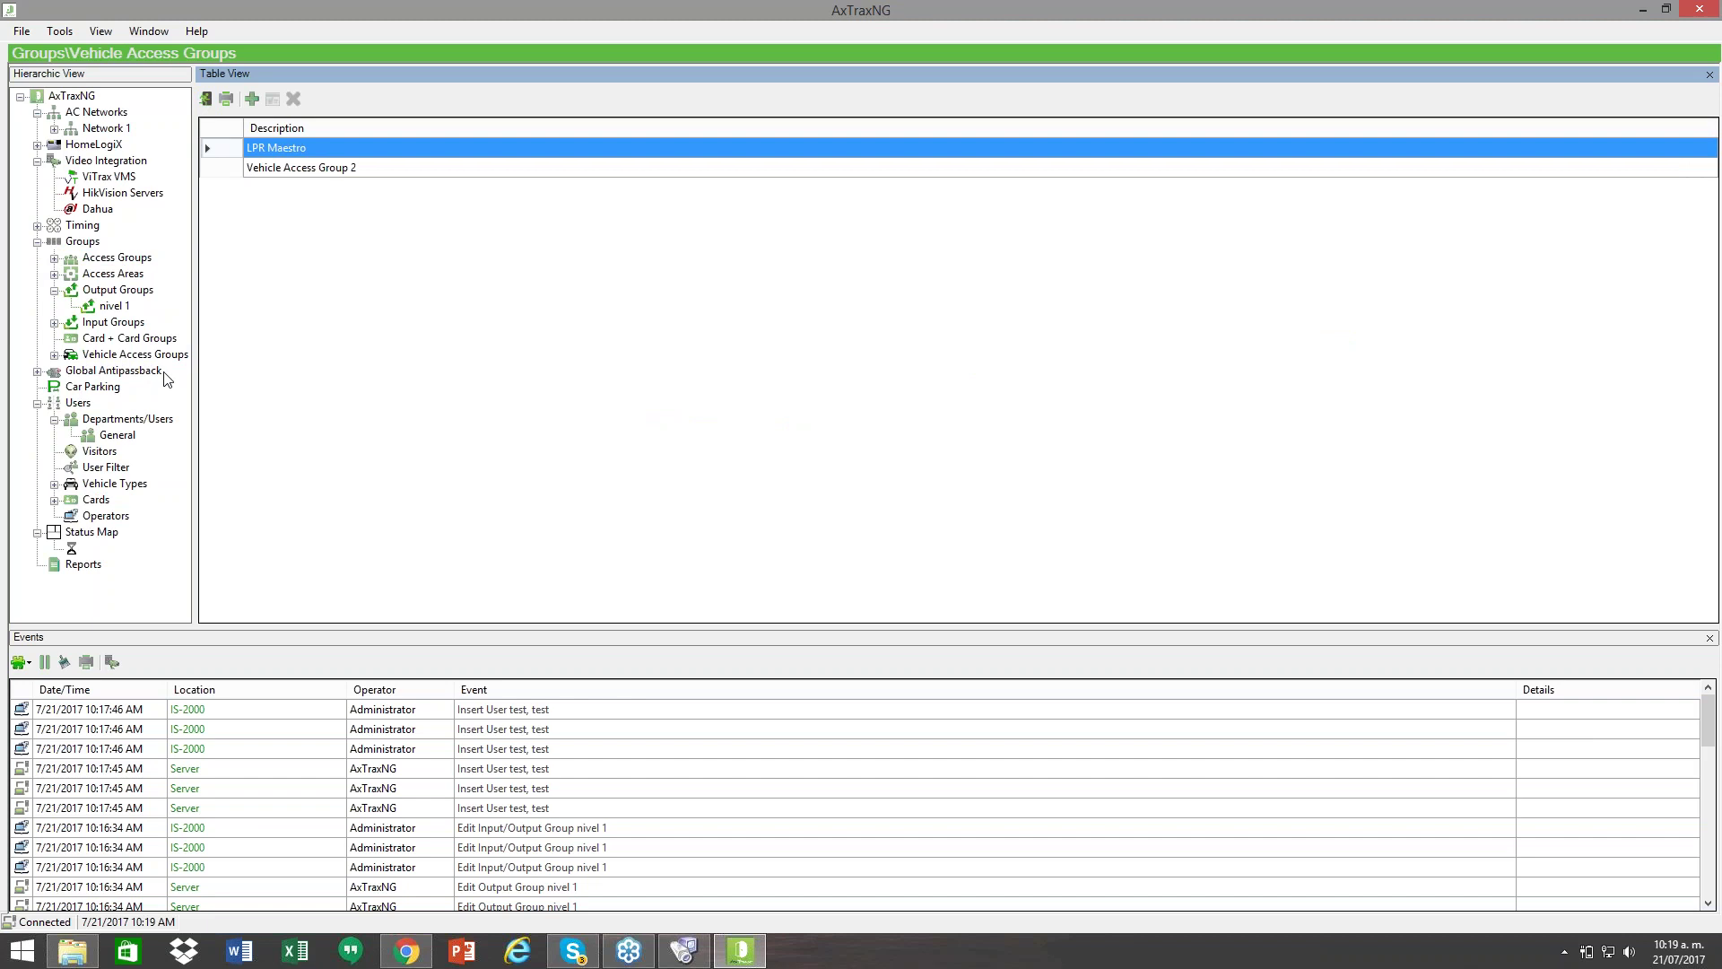
left_click(67, 387)
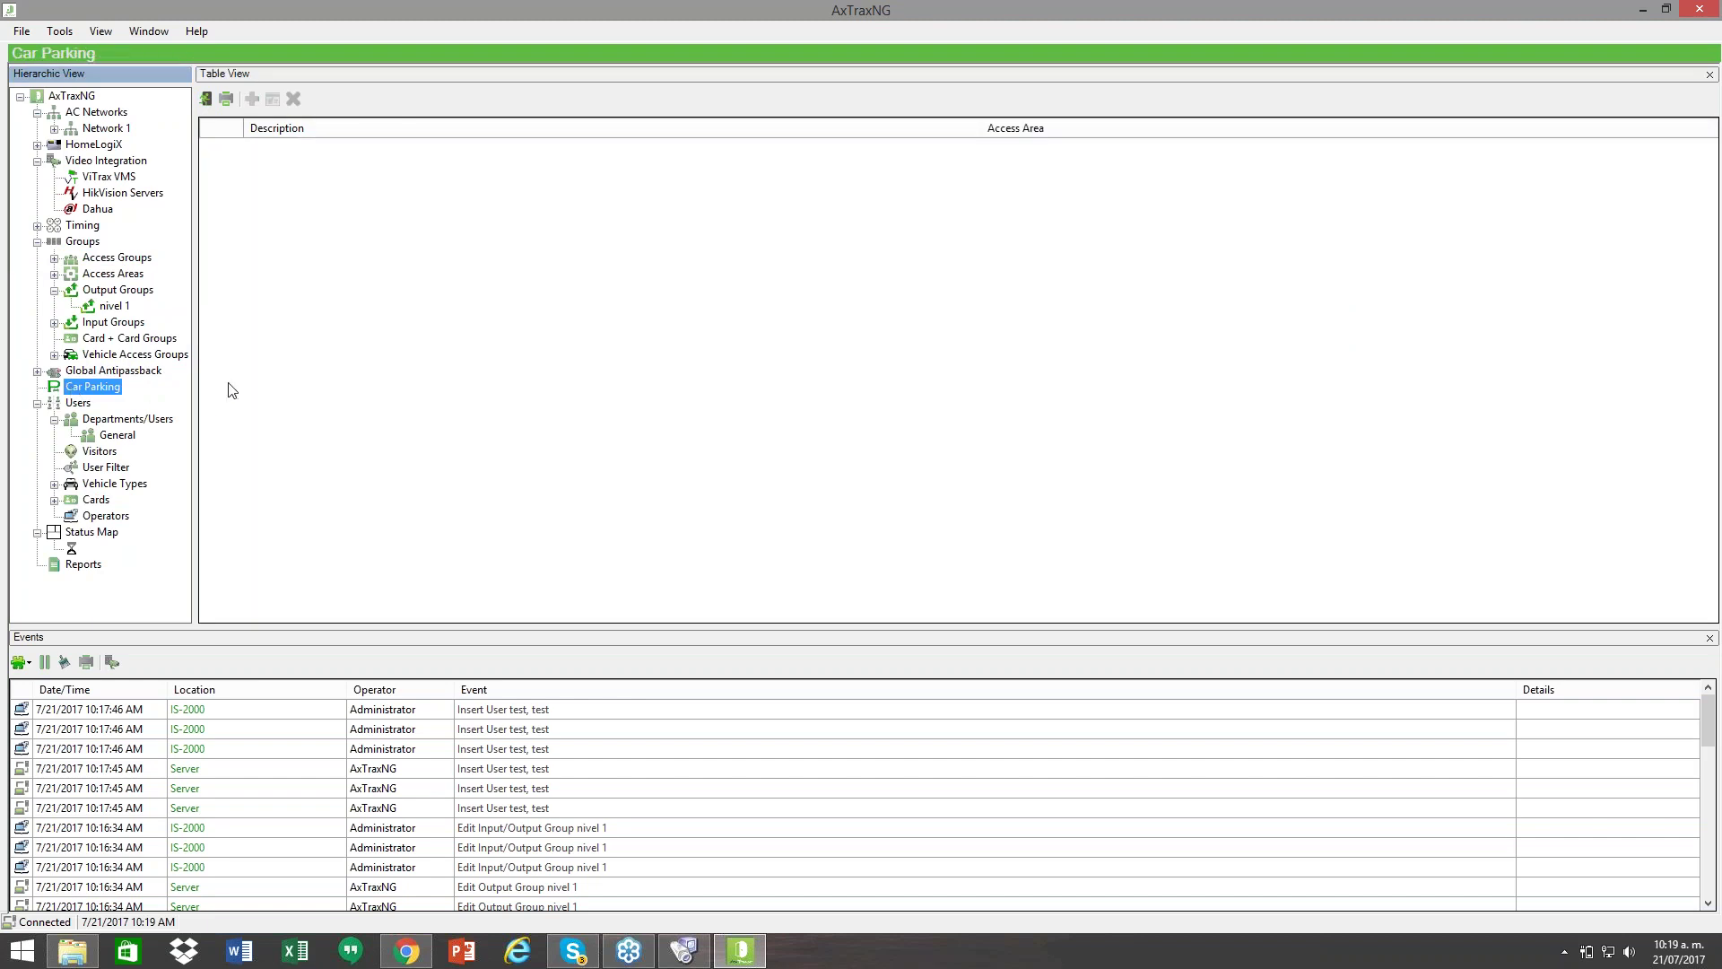
left_click(238, 173)
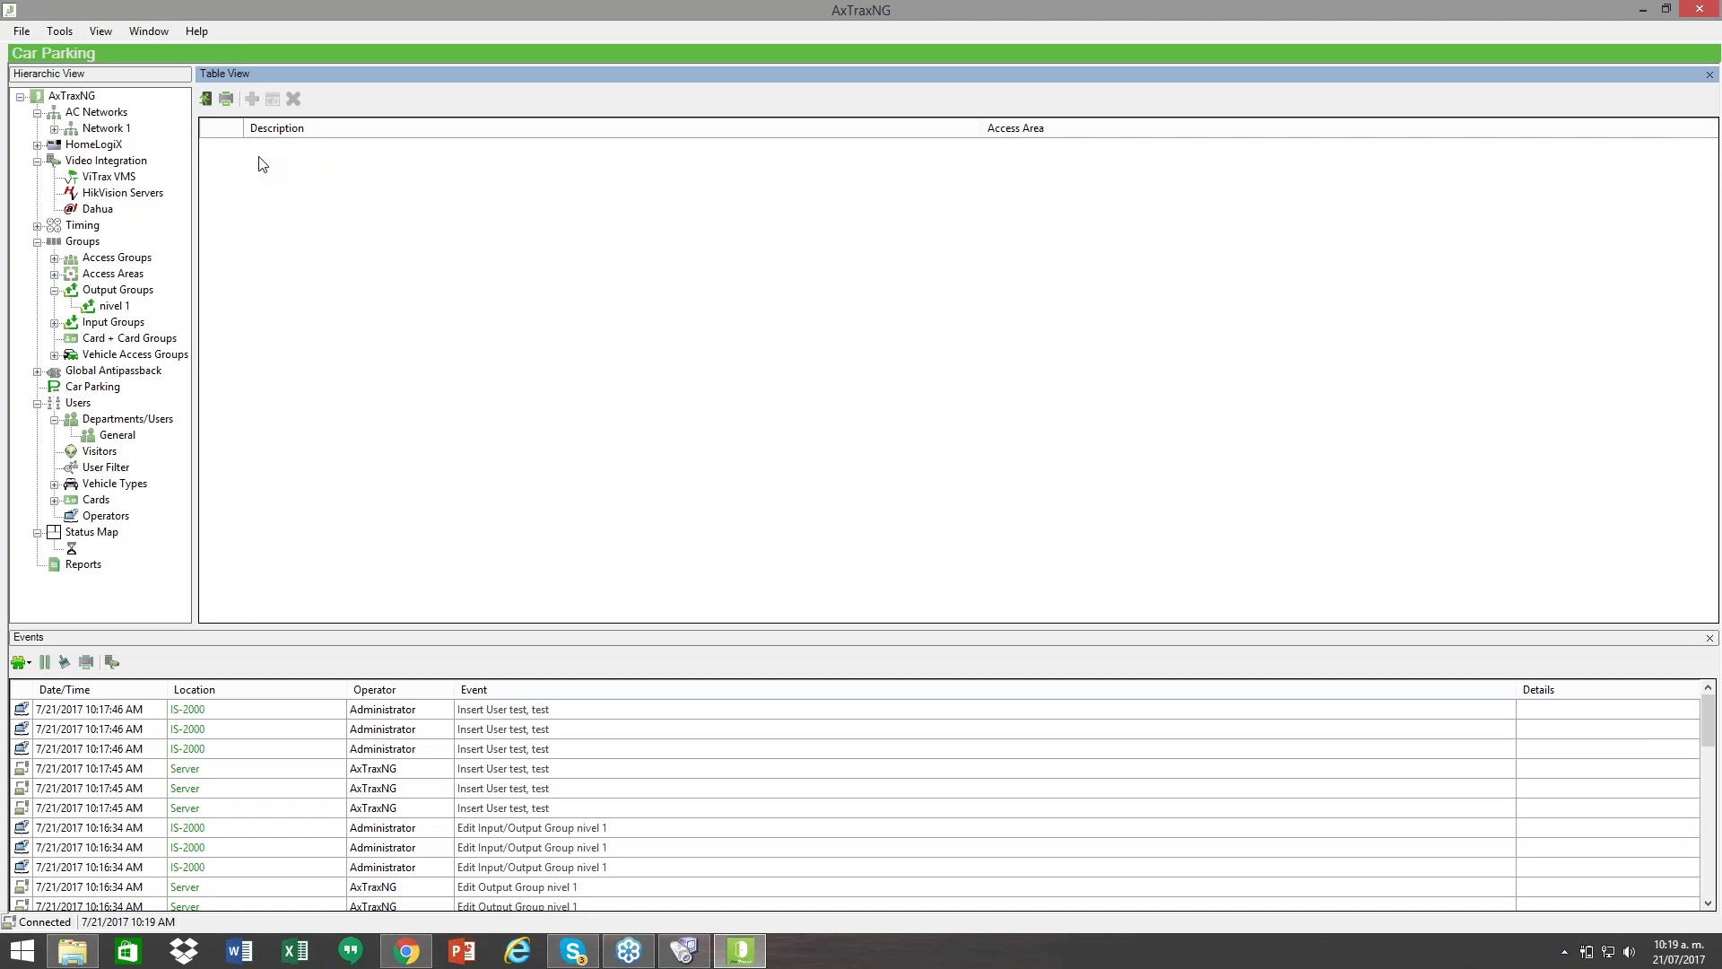
Step: Add a new layout under Cards > Card Design with description 'test'
left_click(53, 500)
left_click(96, 500)
left_click(140, 515)
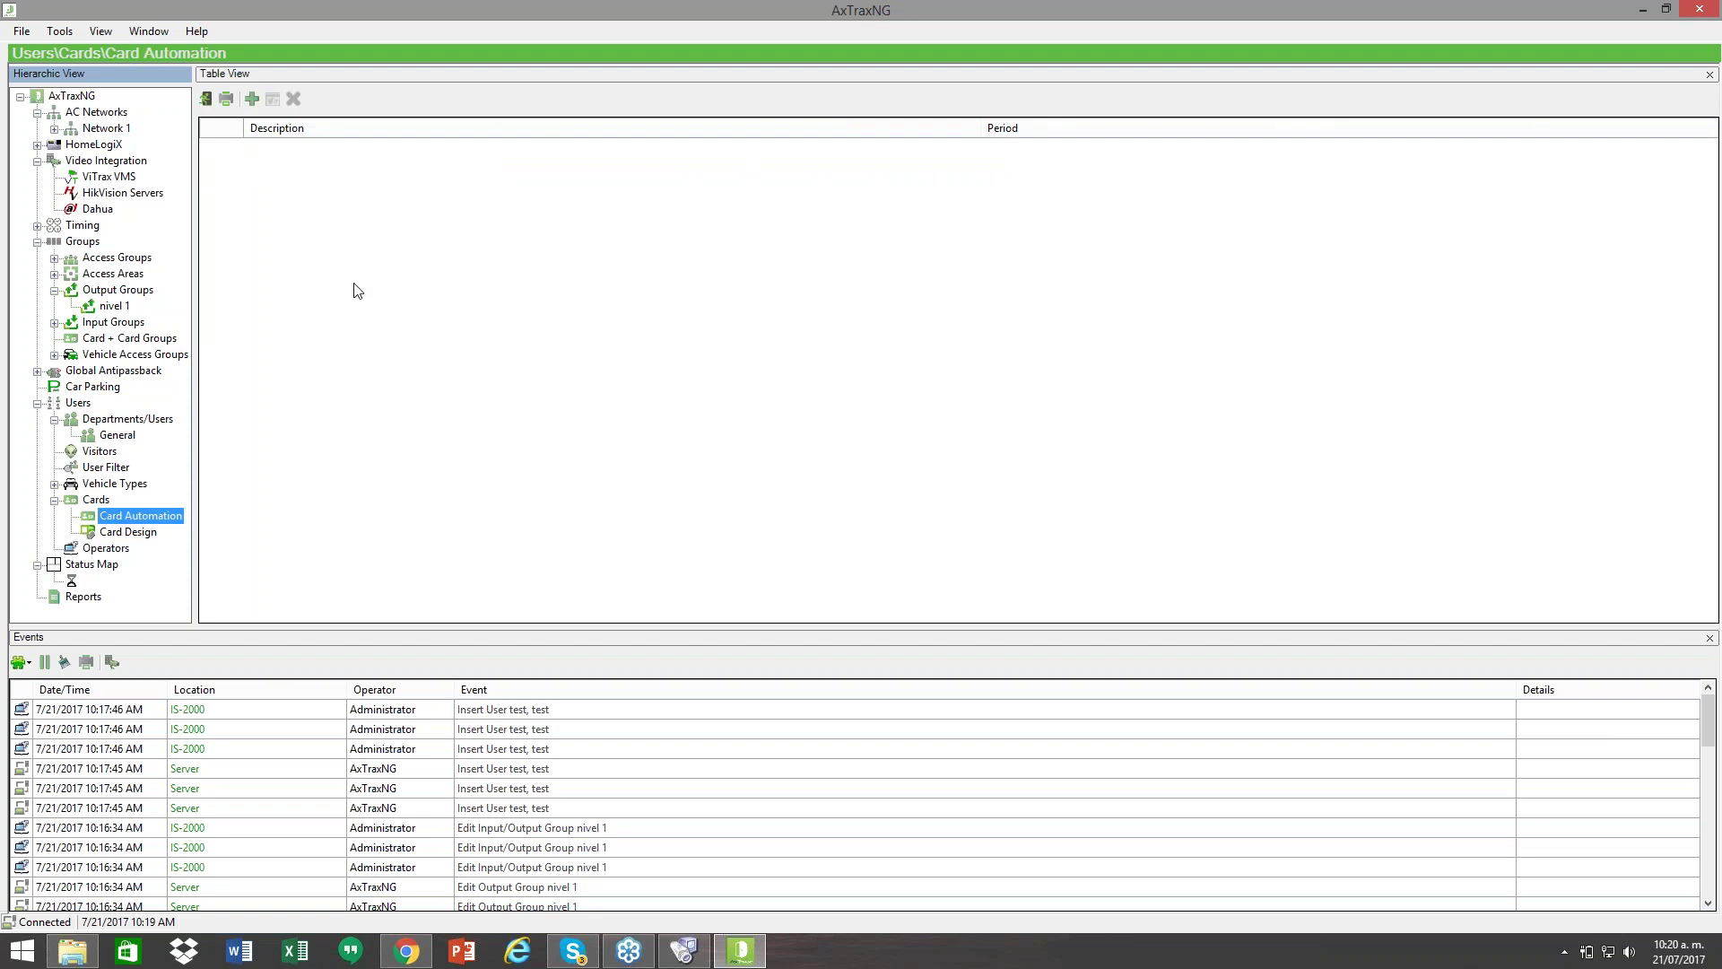
left_click(143, 533)
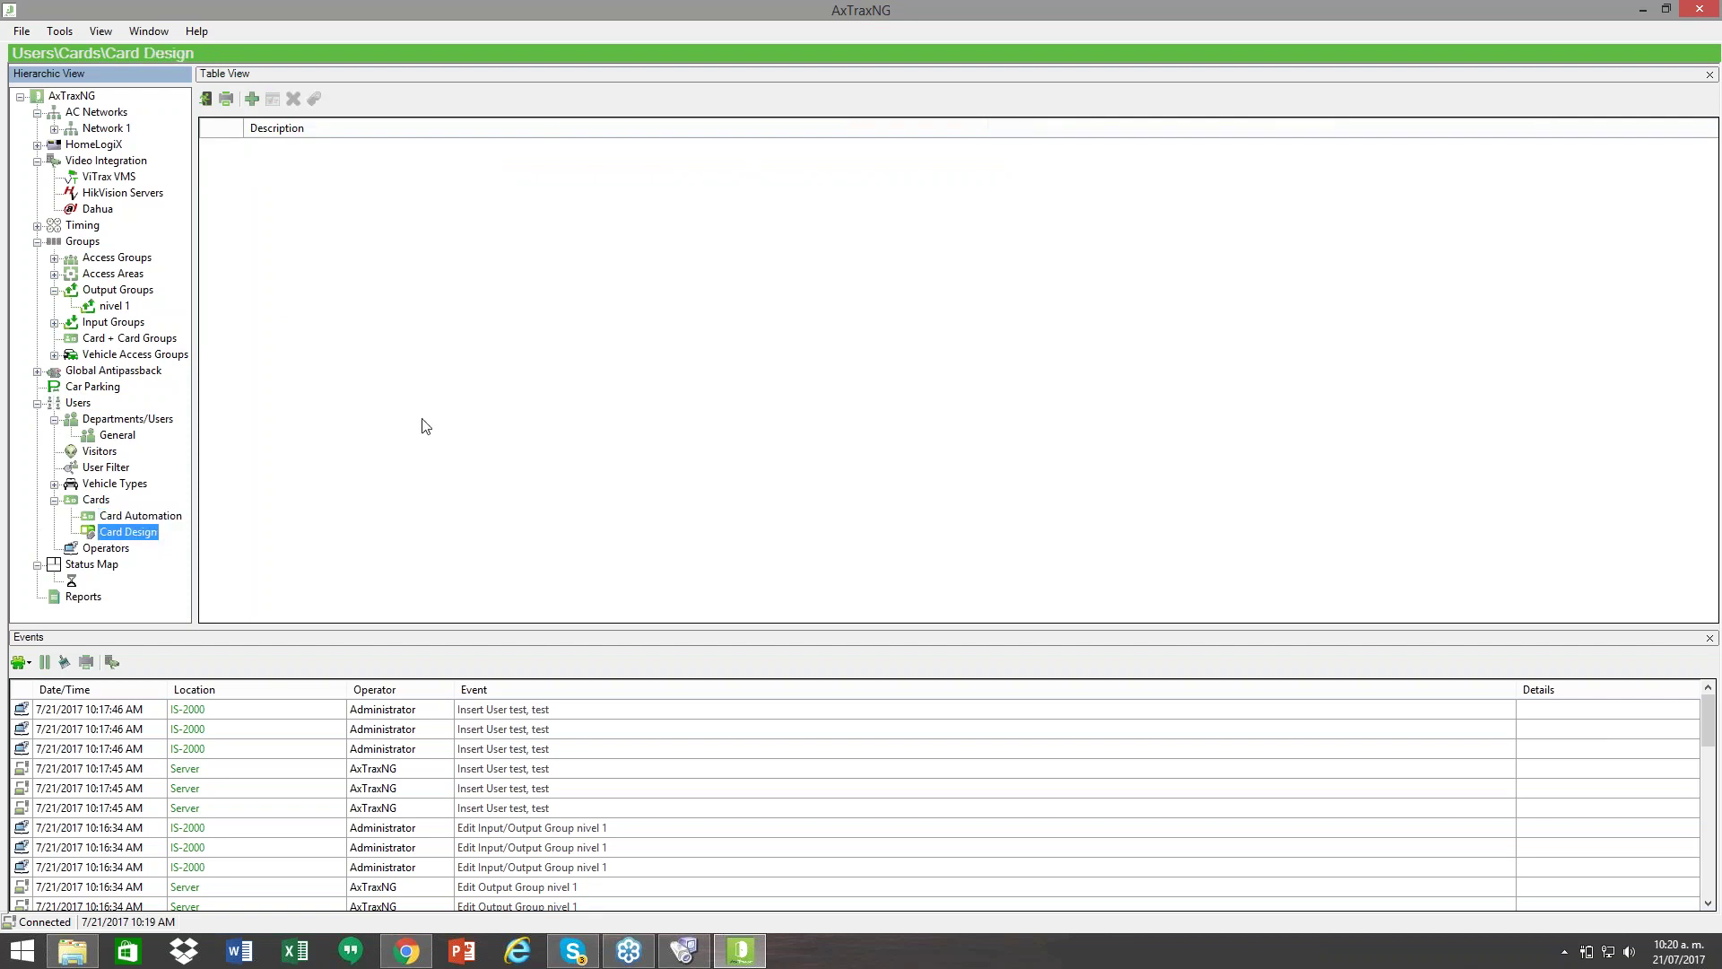
left_click(252, 99)
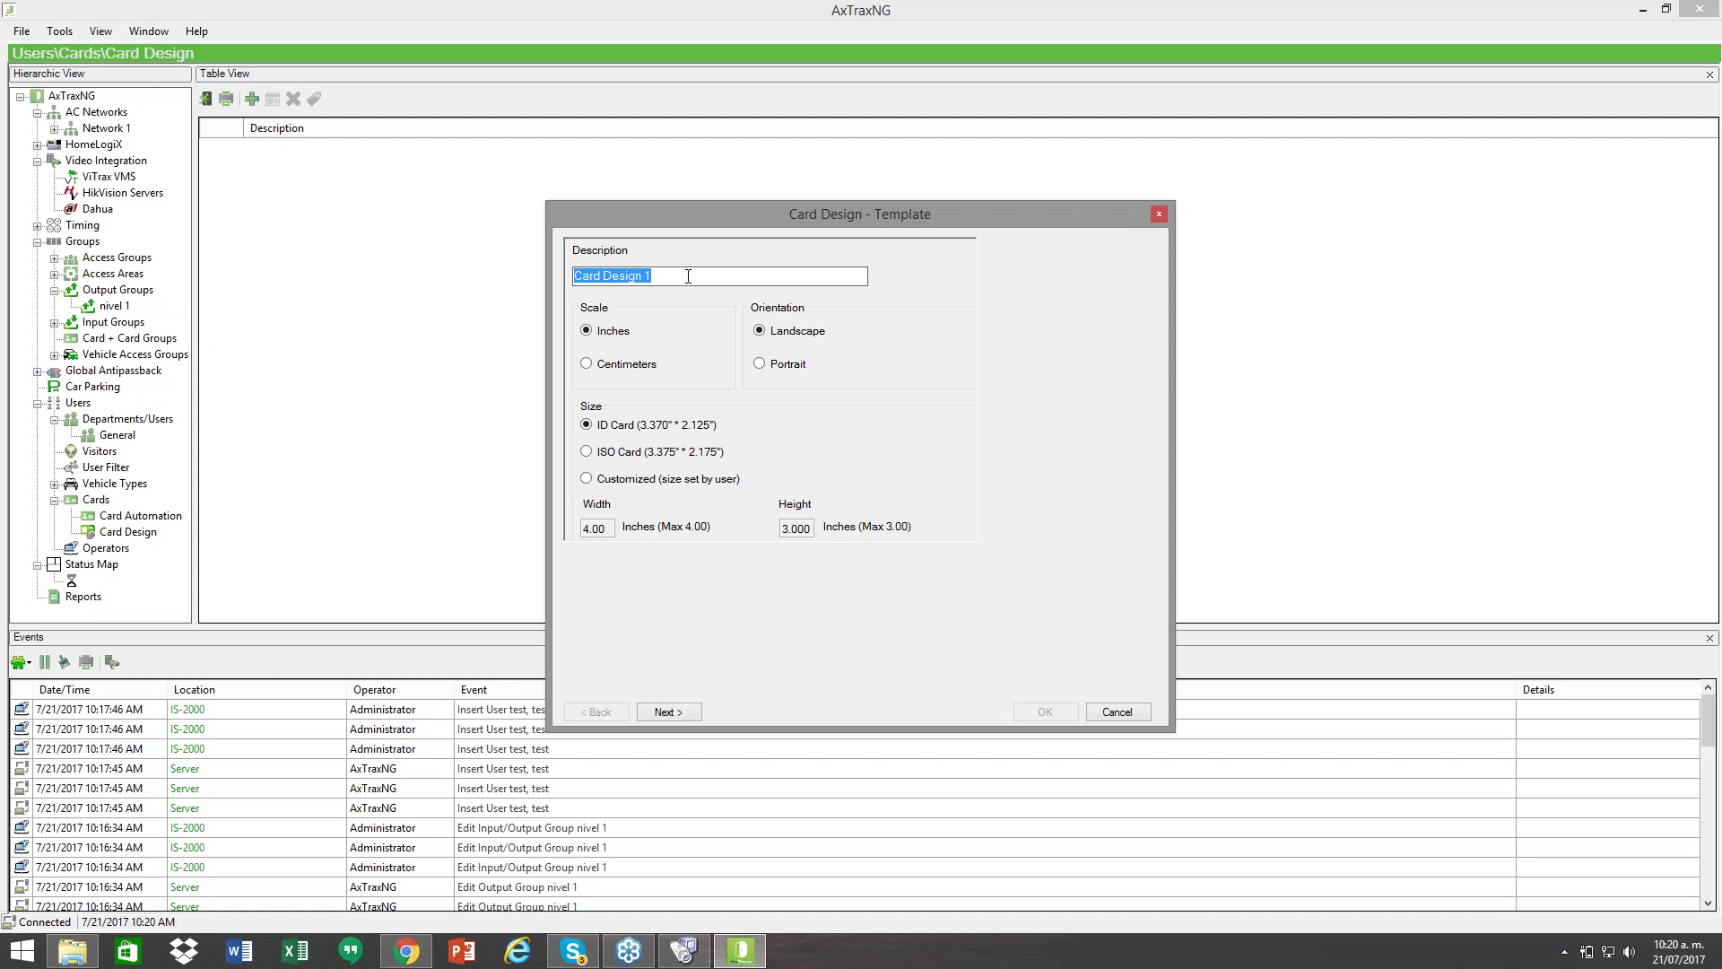
type("test")
Step: Place Card Number, User Number, First Name, Last Name, Department and Barcode on the card
left_click(668, 712)
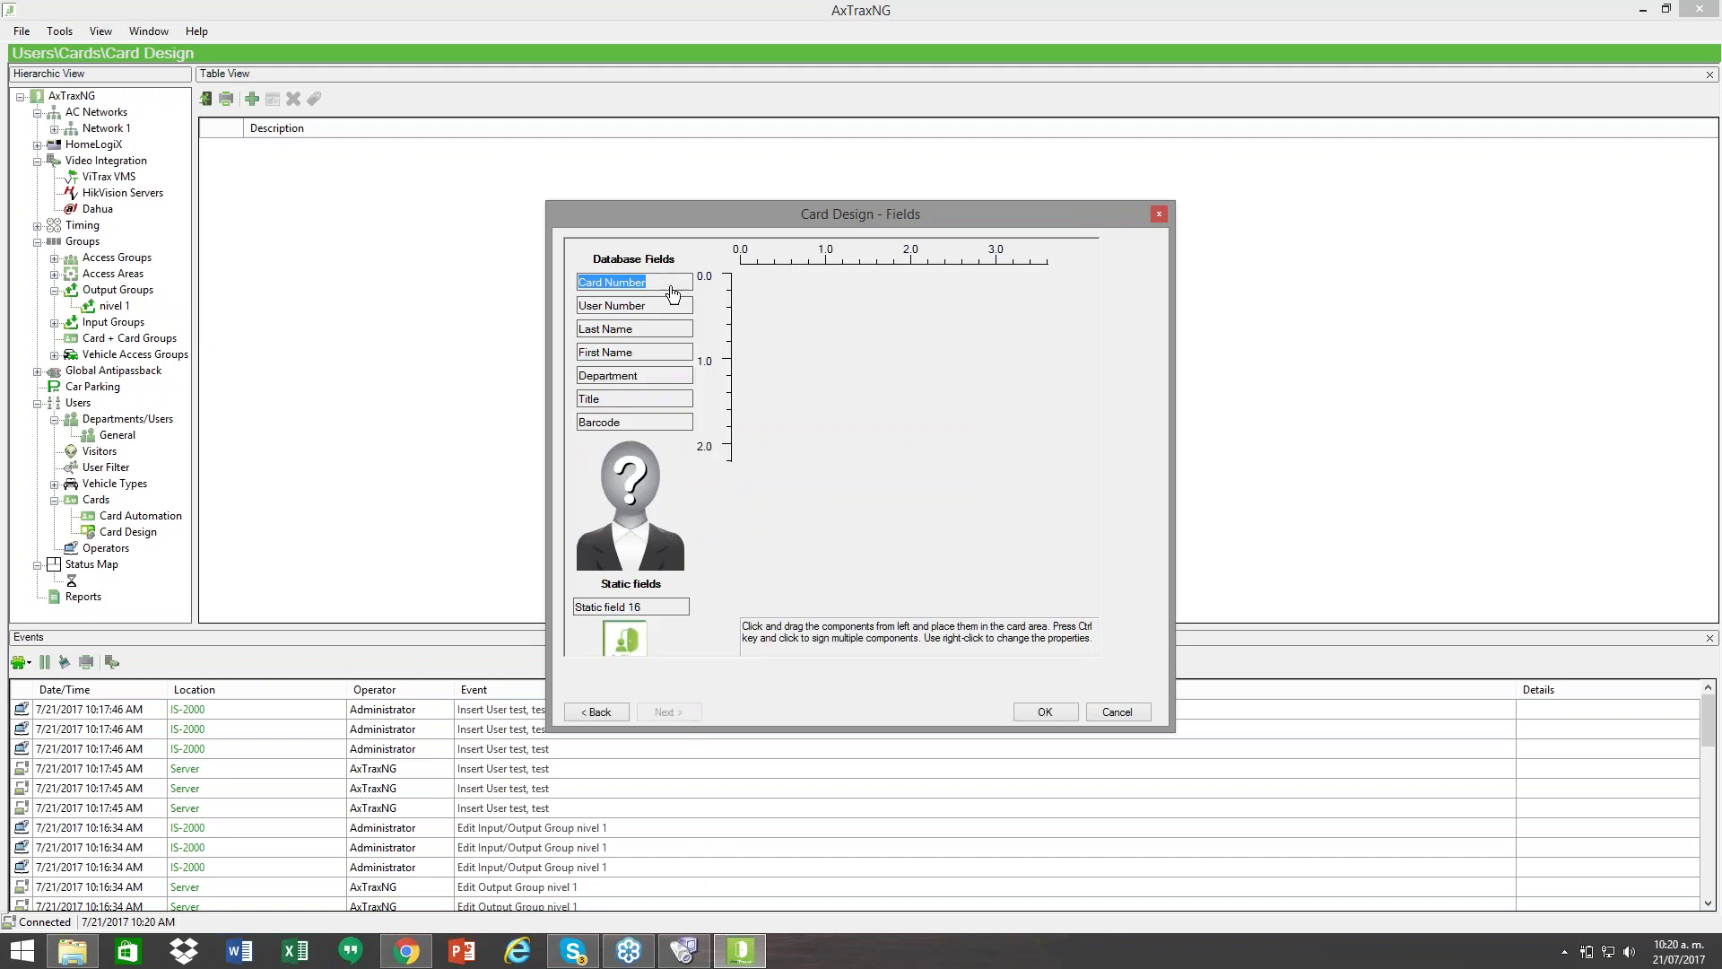
left_click_drag(666, 287, 777, 302)
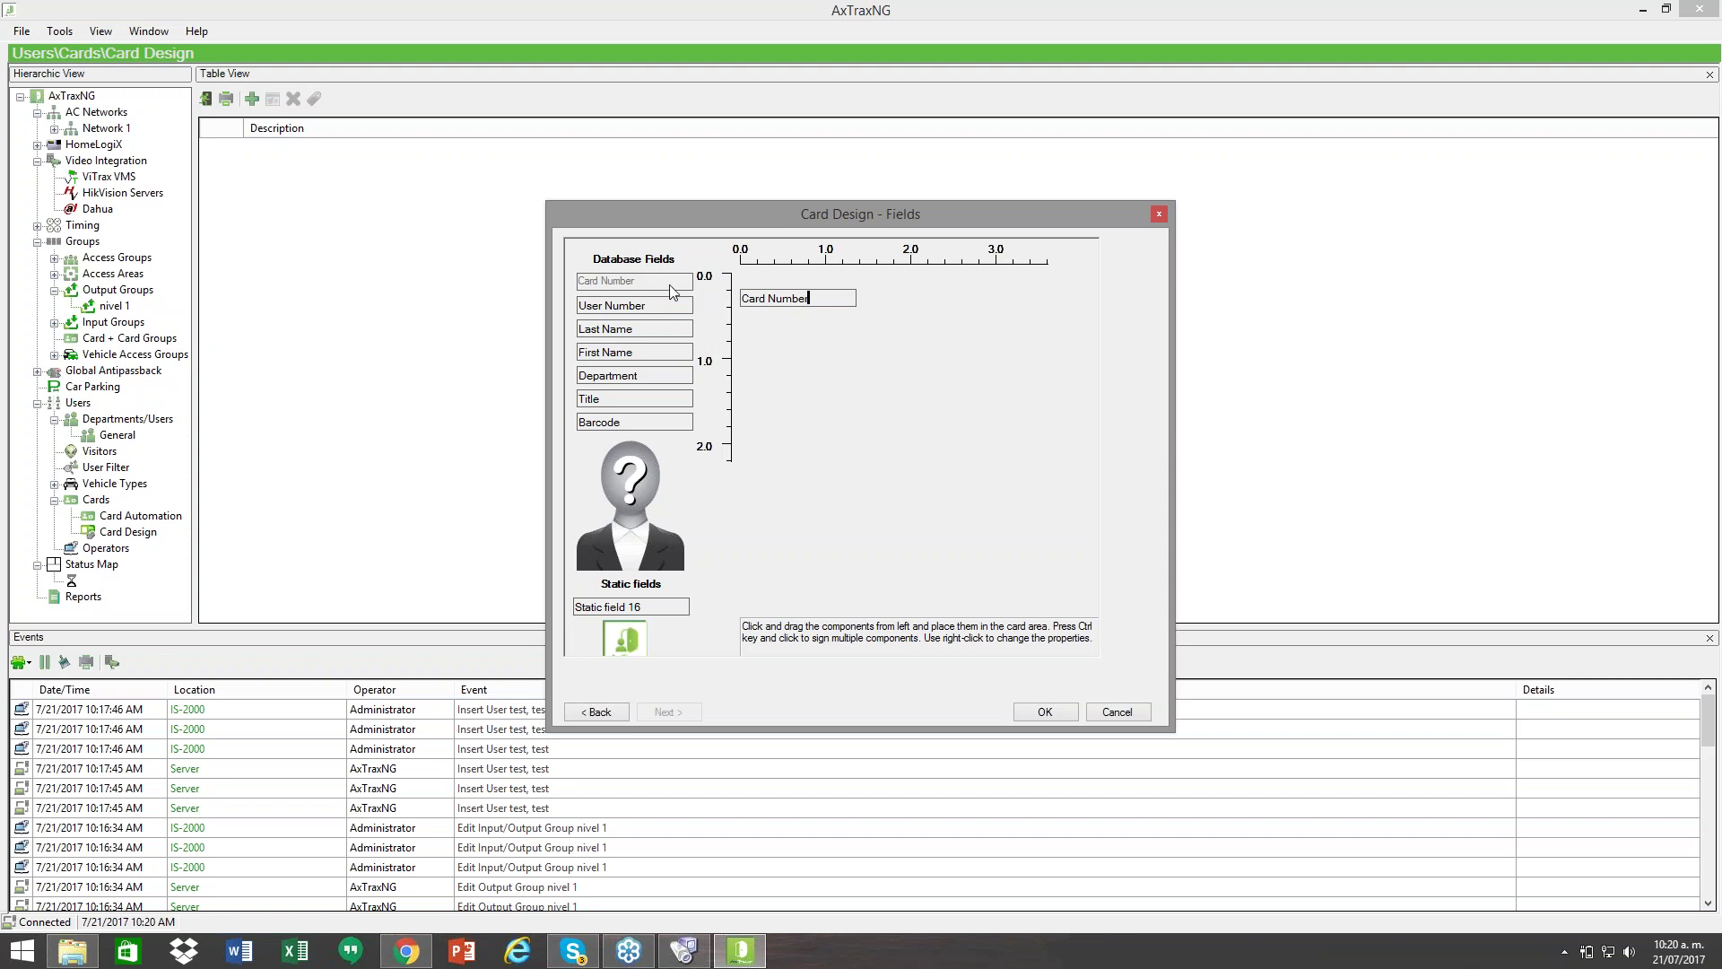
left_click_drag(669, 316, 820, 345)
left_click_drag(664, 353, 835, 381)
left_click_drag(639, 330, 822, 404)
left_click_drag(659, 382, 803, 440)
left_click_drag(637, 421, 1012, 435)
Step: Add the photo, adjust the Barcode position, and save the 'test' card design
left_click_drag(664, 520, 1004, 352)
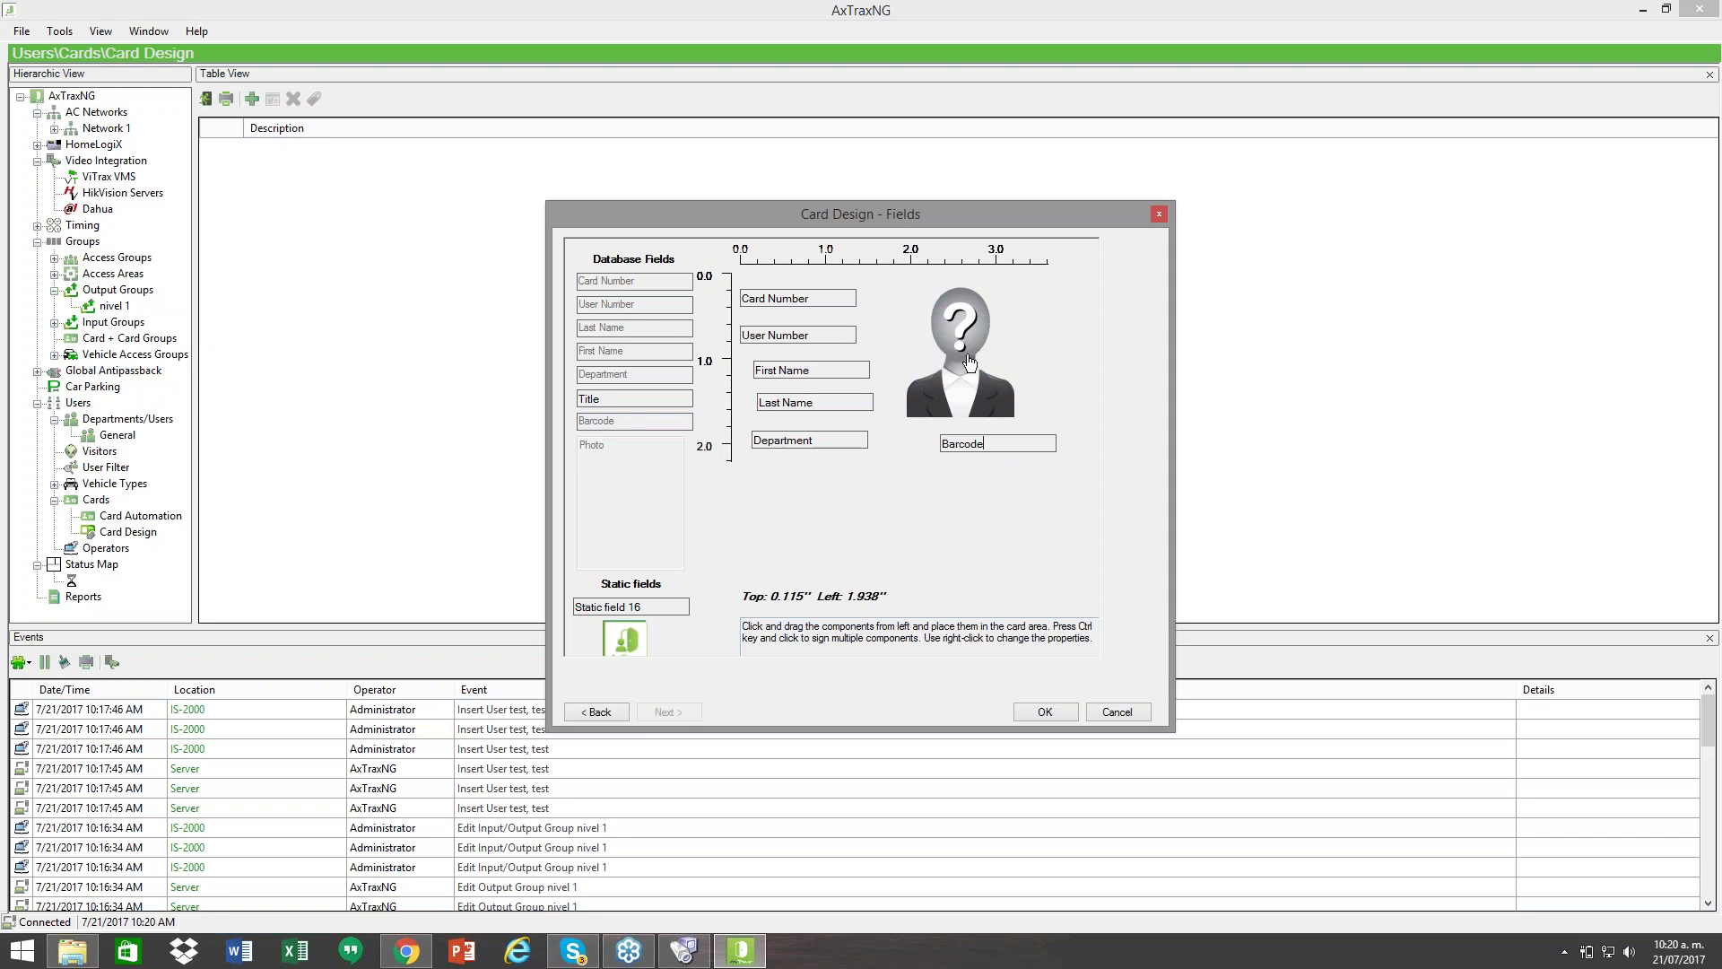
left_click(998, 443)
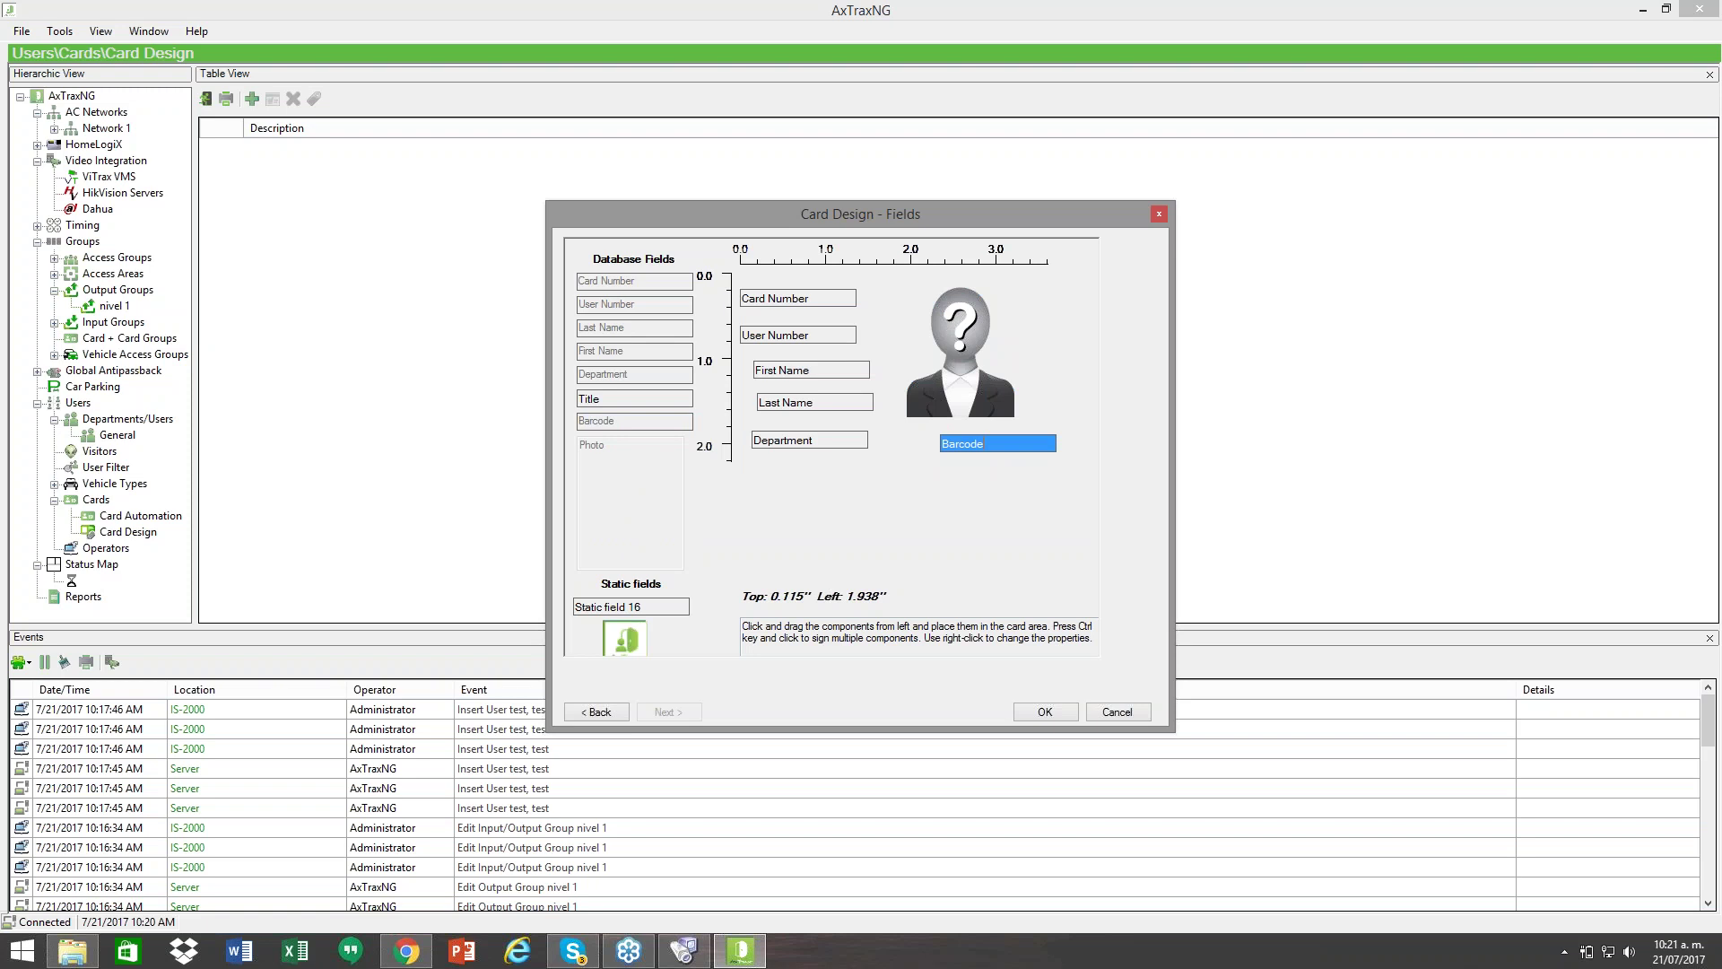
left_click(947, 547)
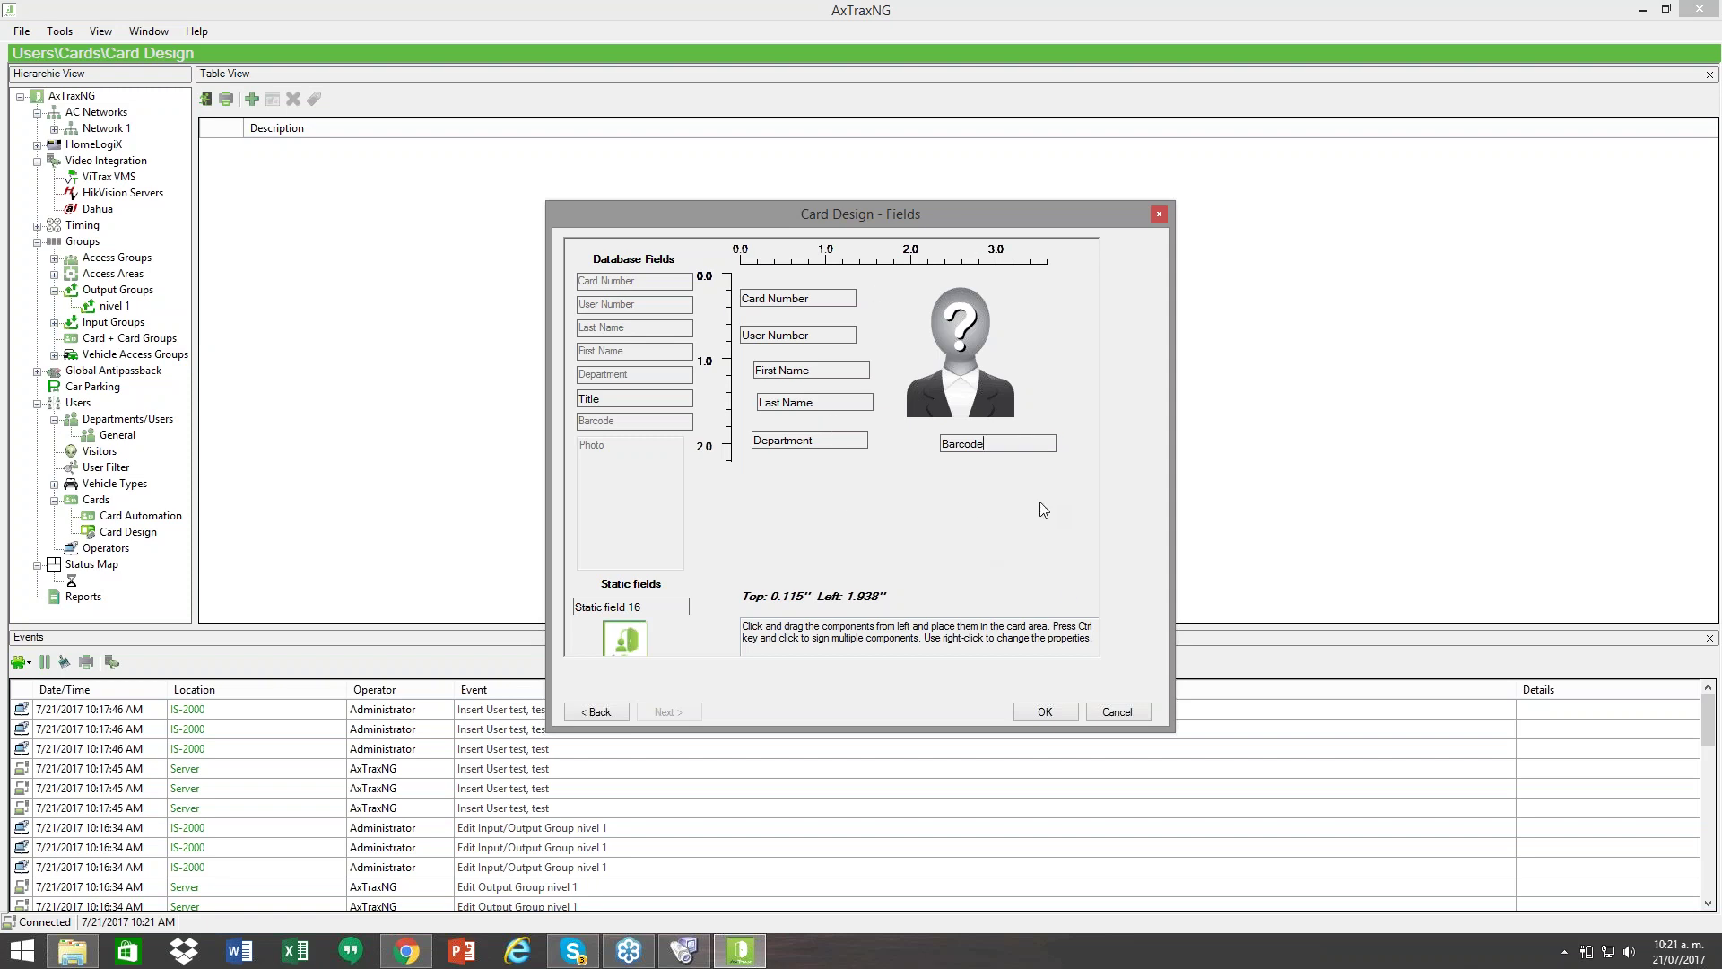
left_click(1053, 714)
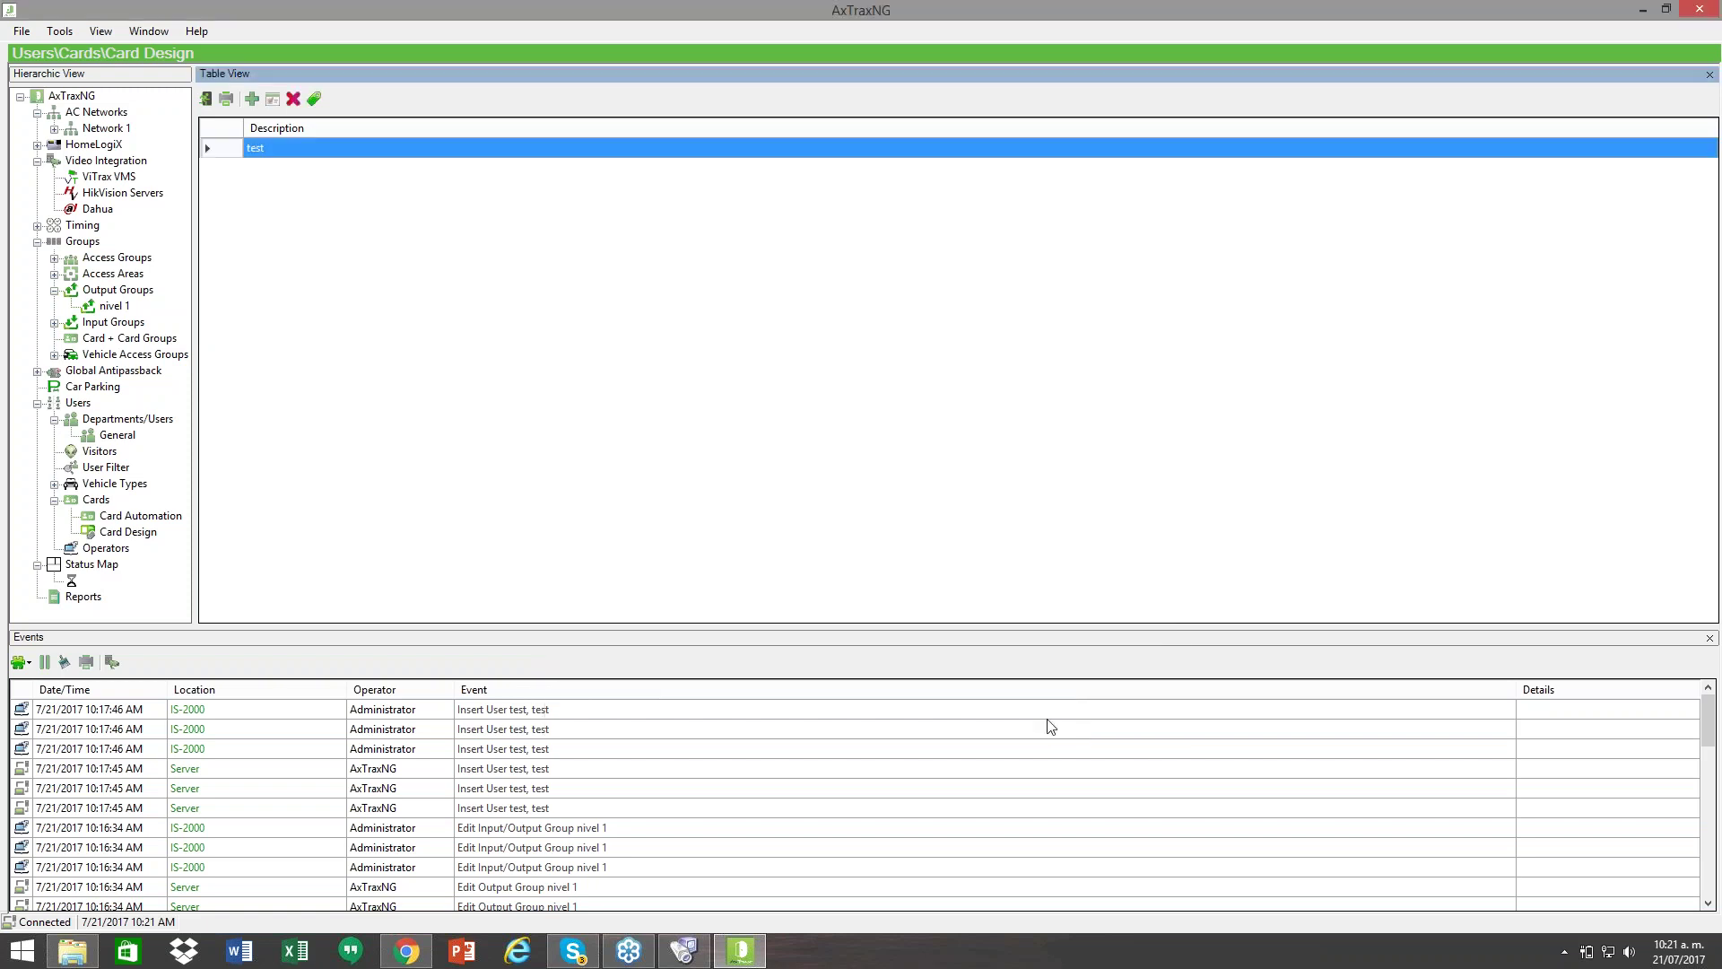
left_click(360, 148)
left_click(260, 148)
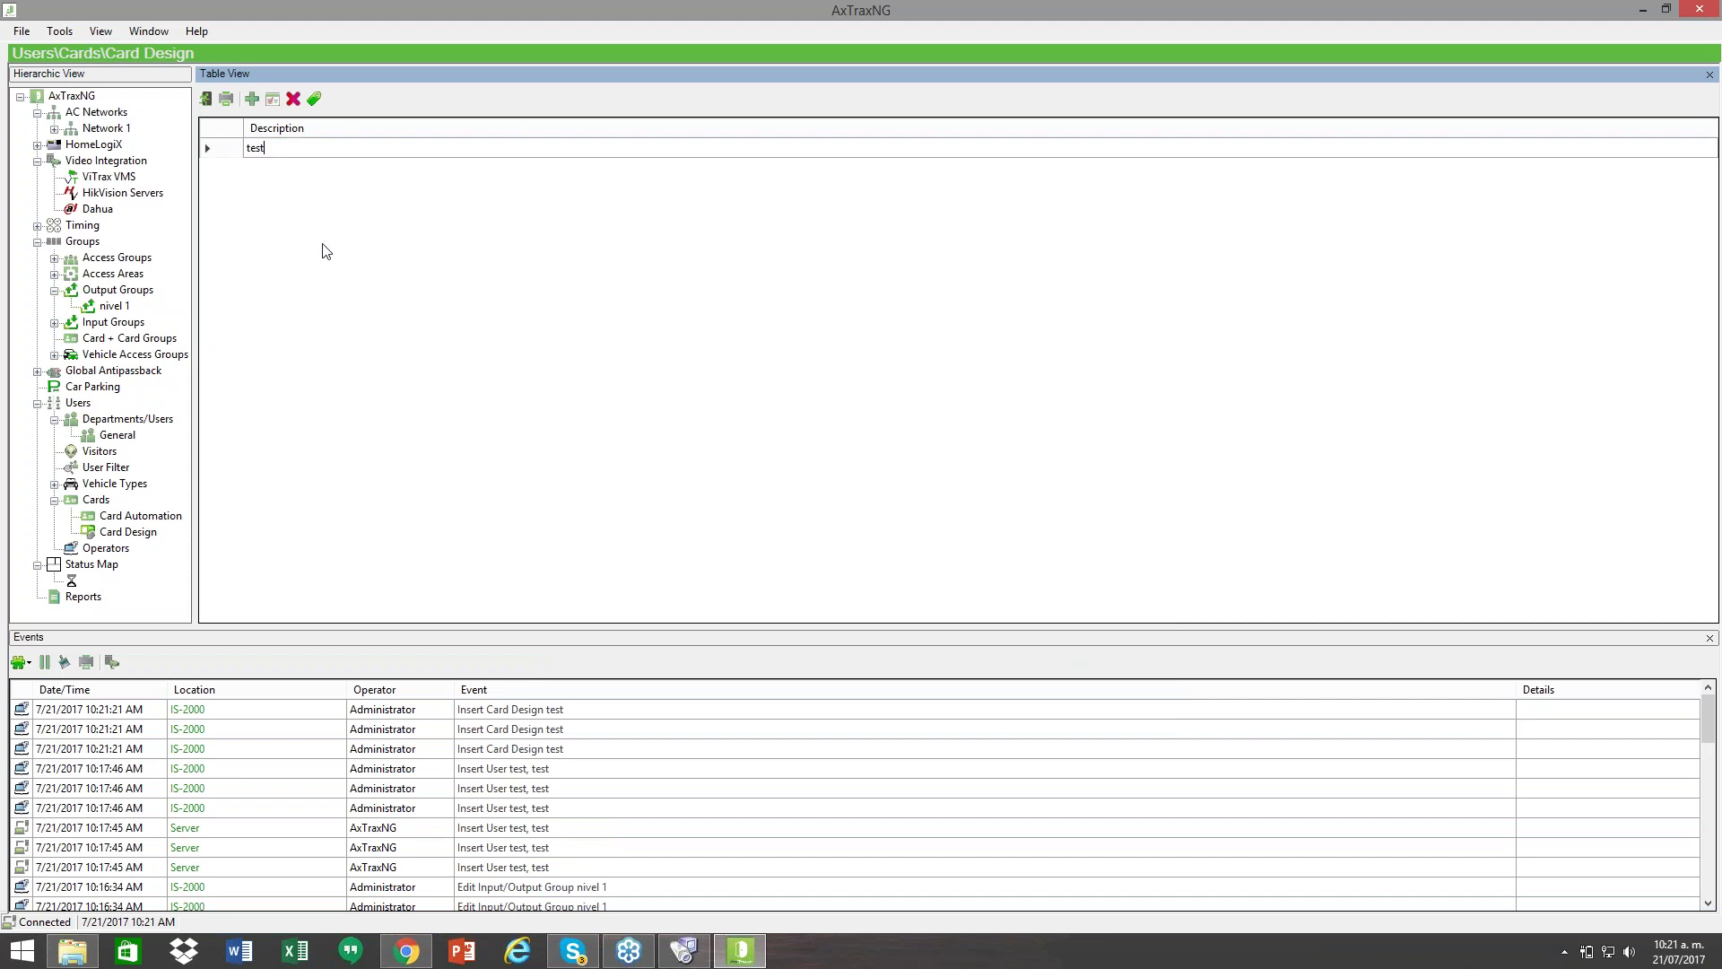
left_click(207, 145)
double_click(280, 146)
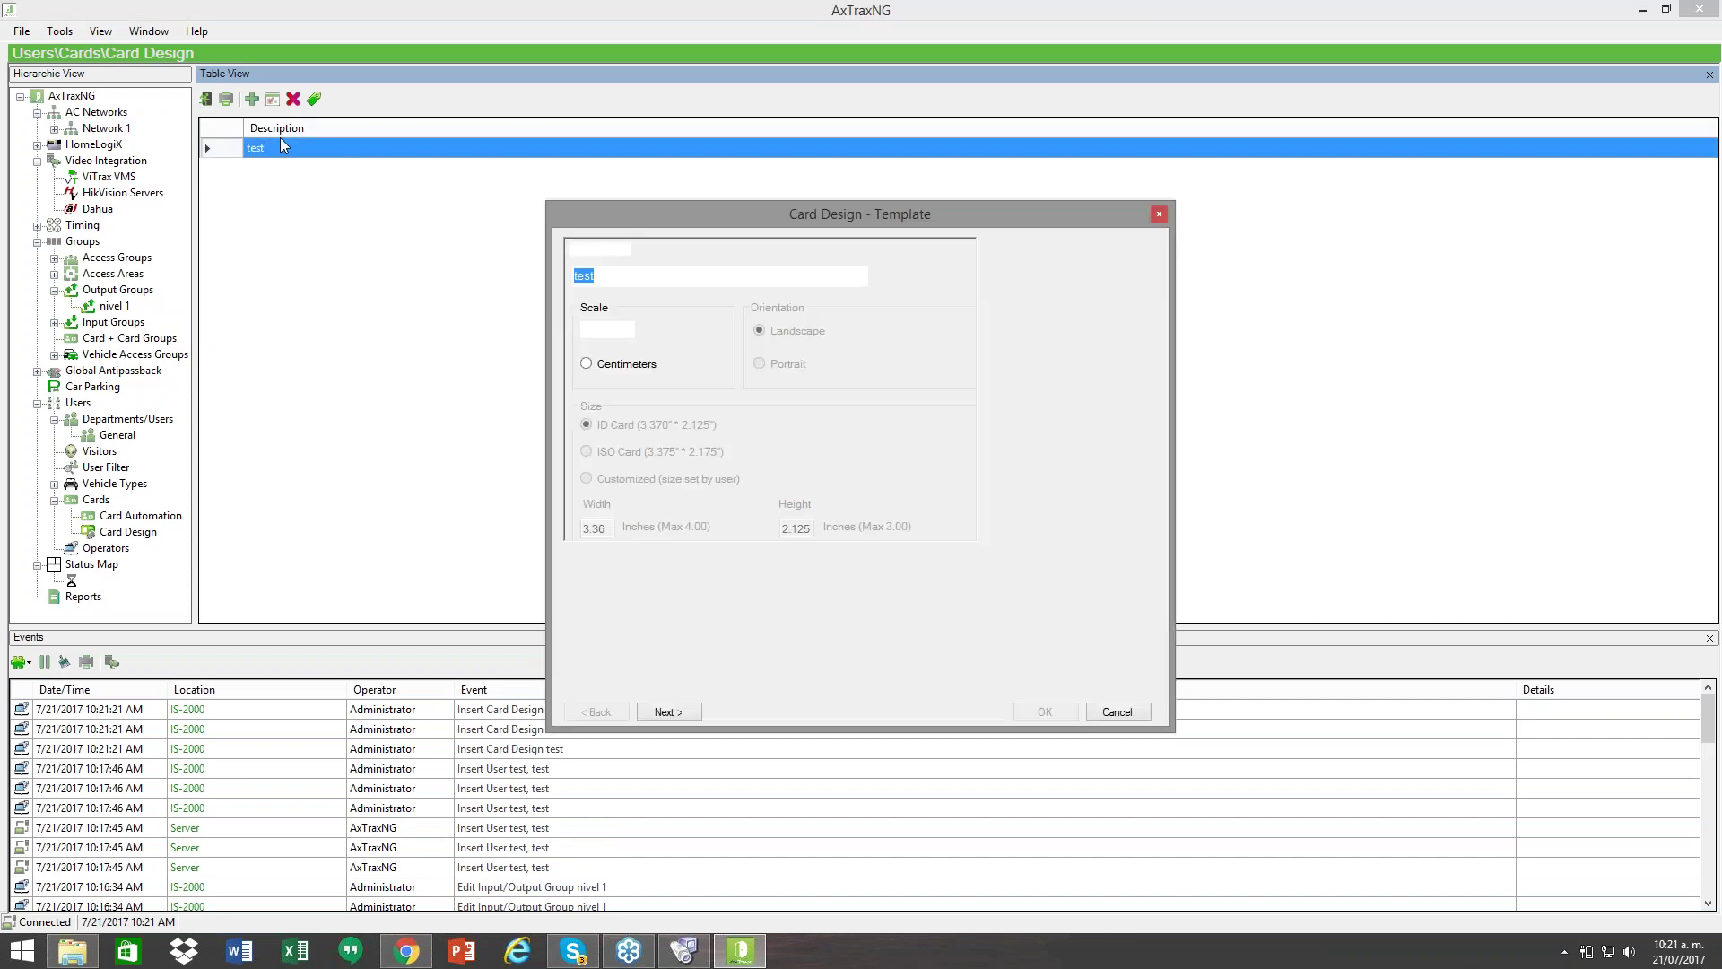
left_click(1116, 711)
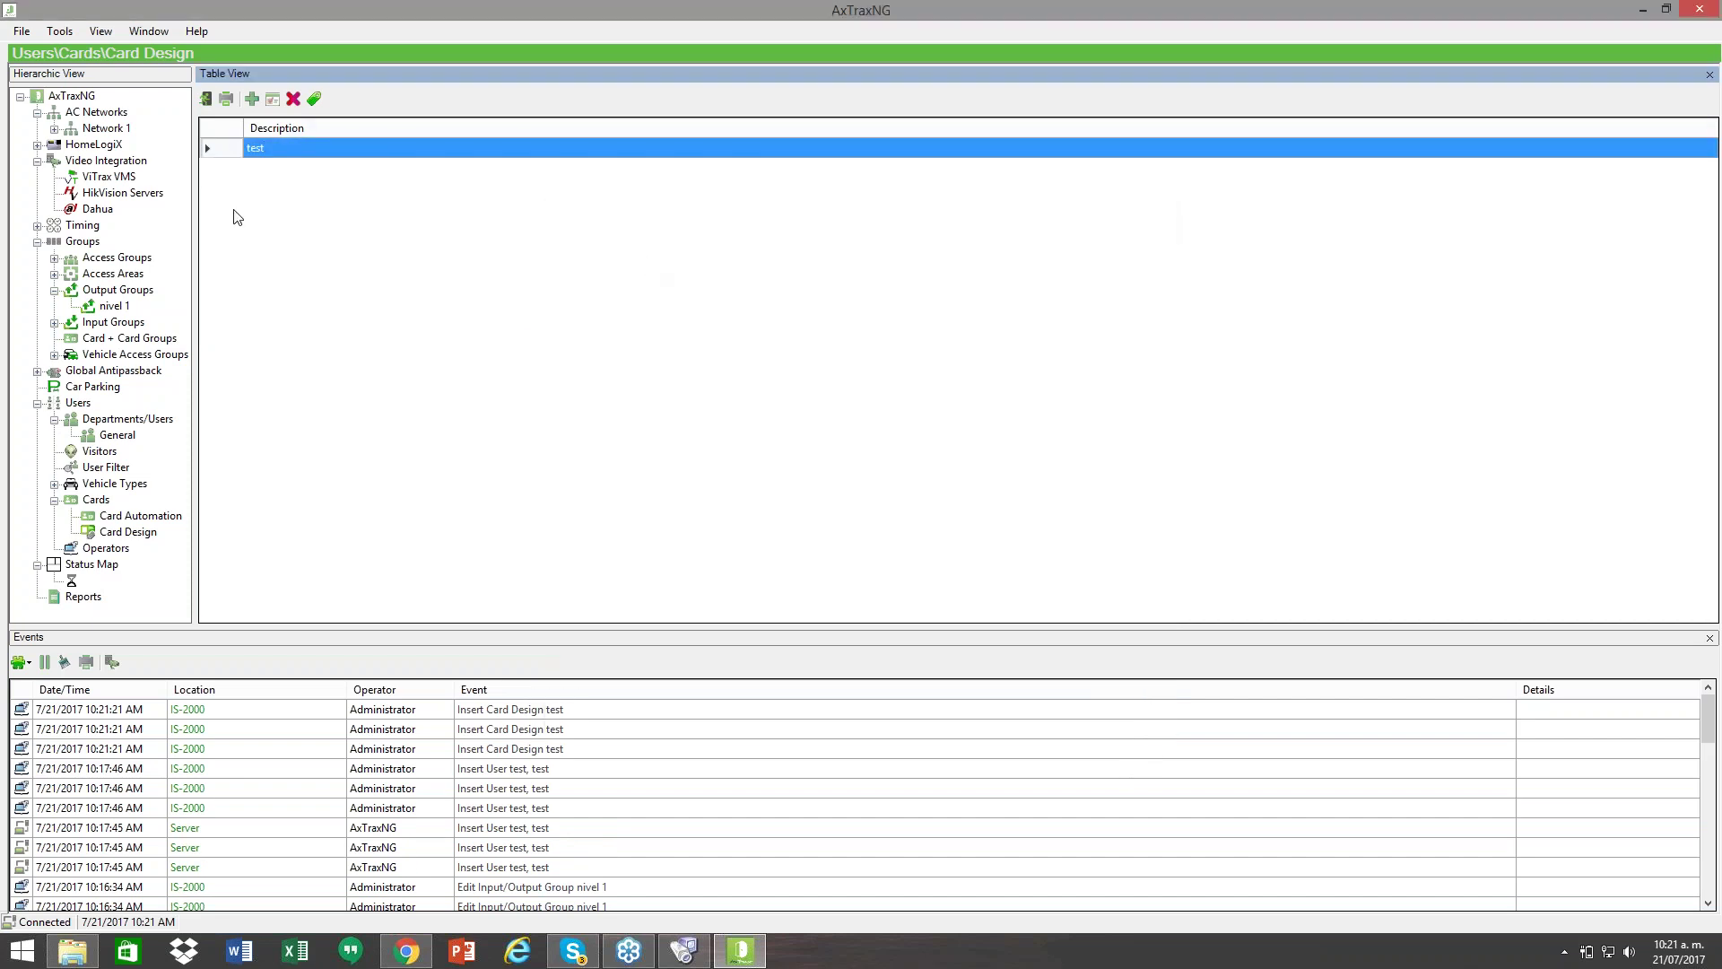
left_click(305, 148)
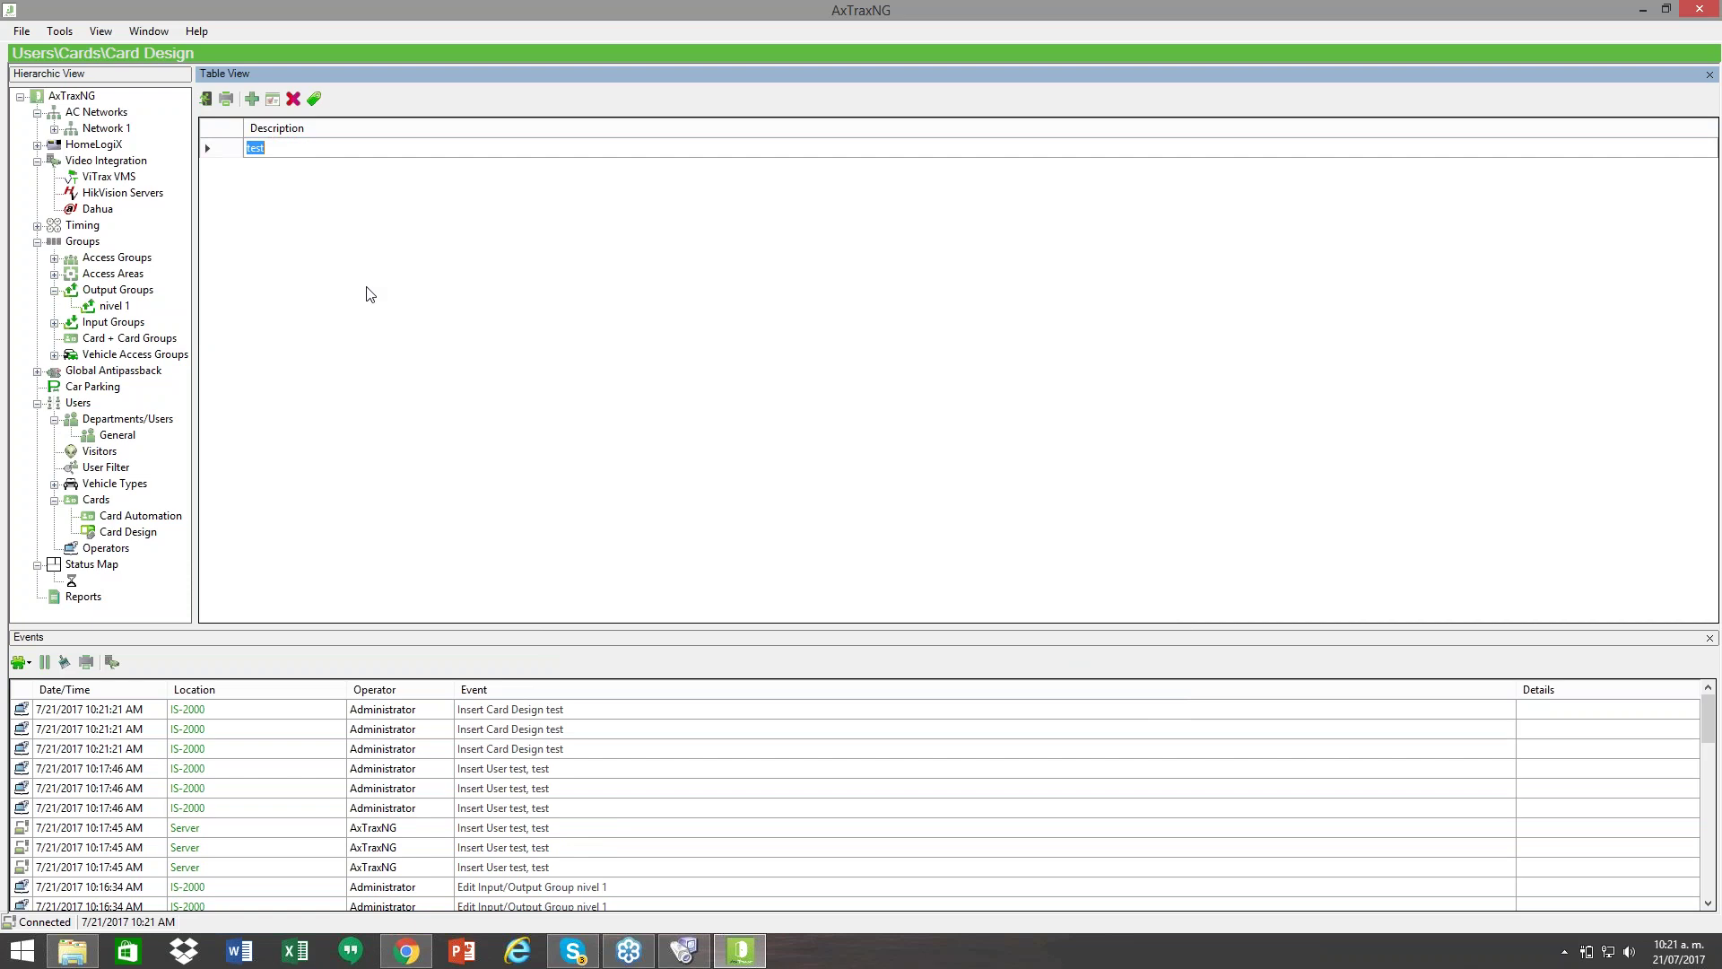
left_click(318, 93)
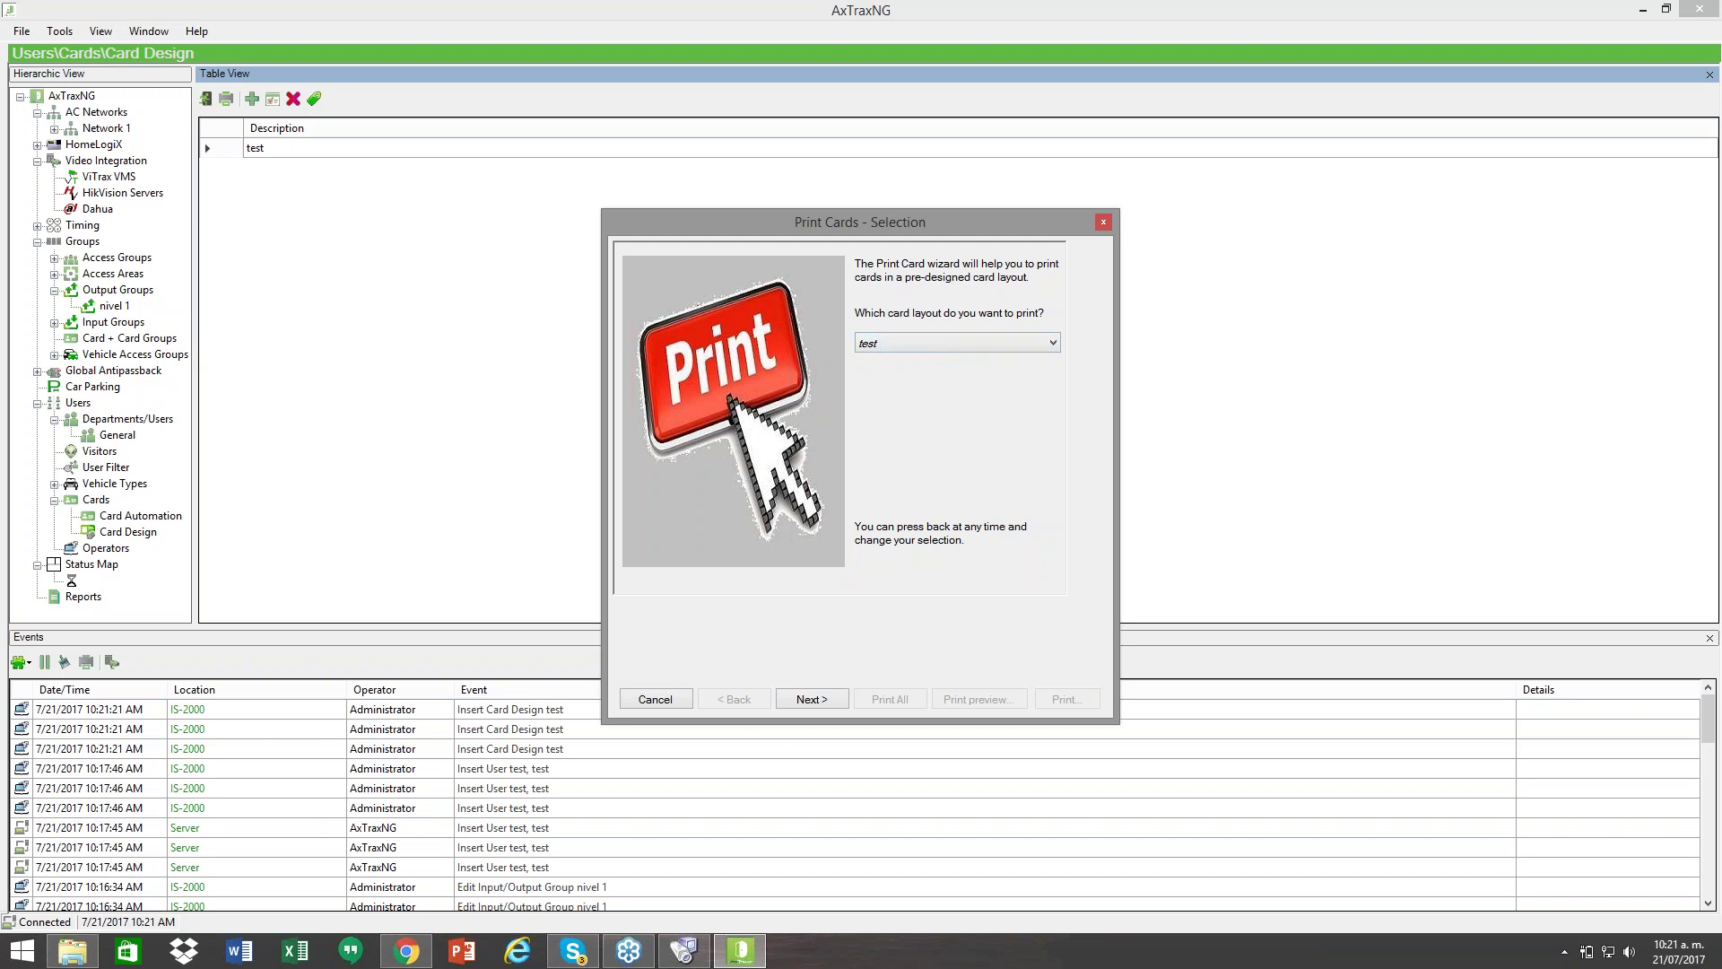
left_click(654, 699)
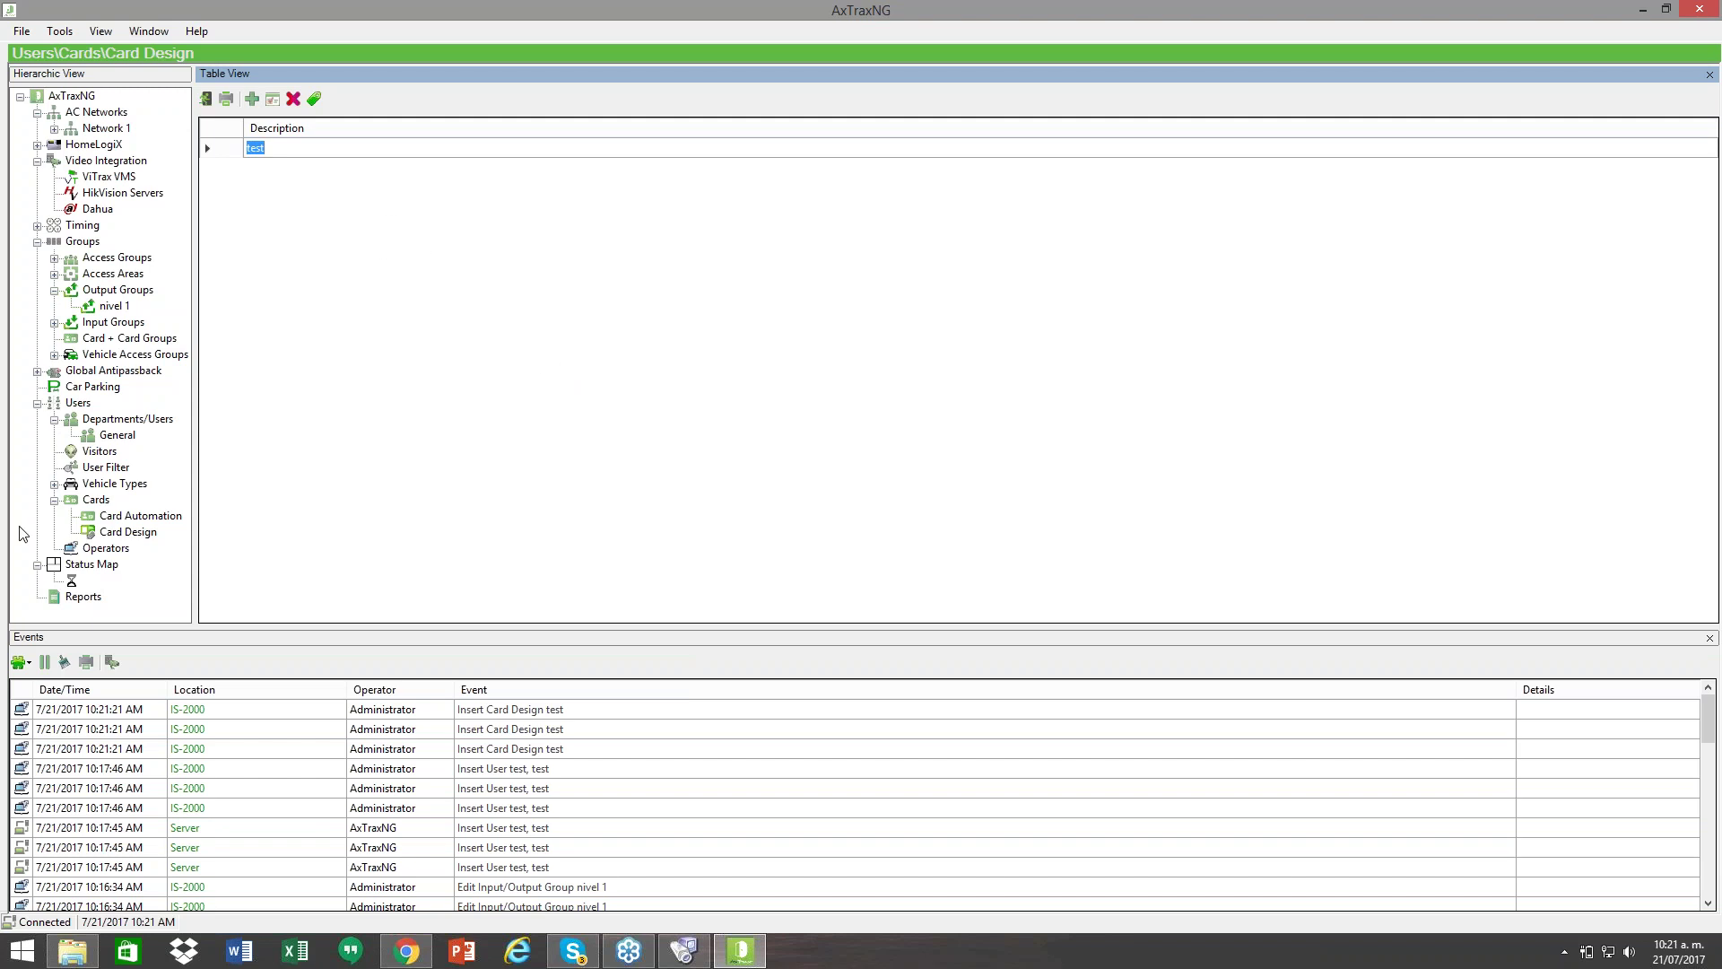
Step: List the General department's users, review the test user's properties unchanged, then show ViTrax VMS
left_click(116, 435)
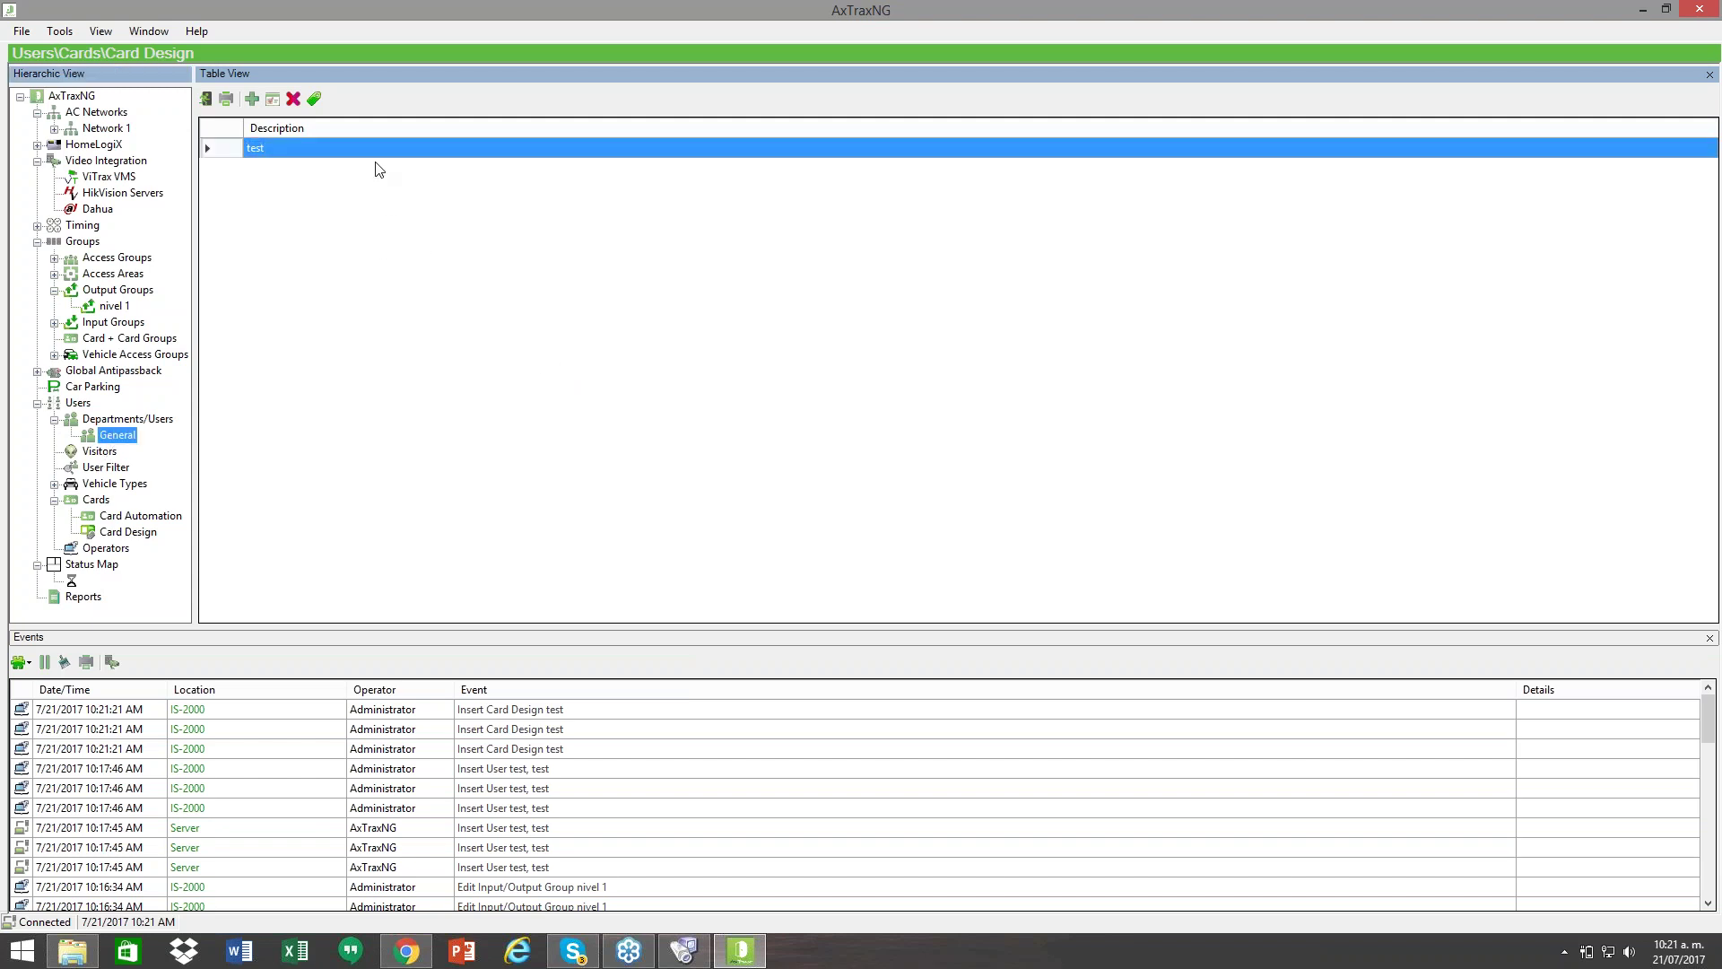
left_click(280, 164)
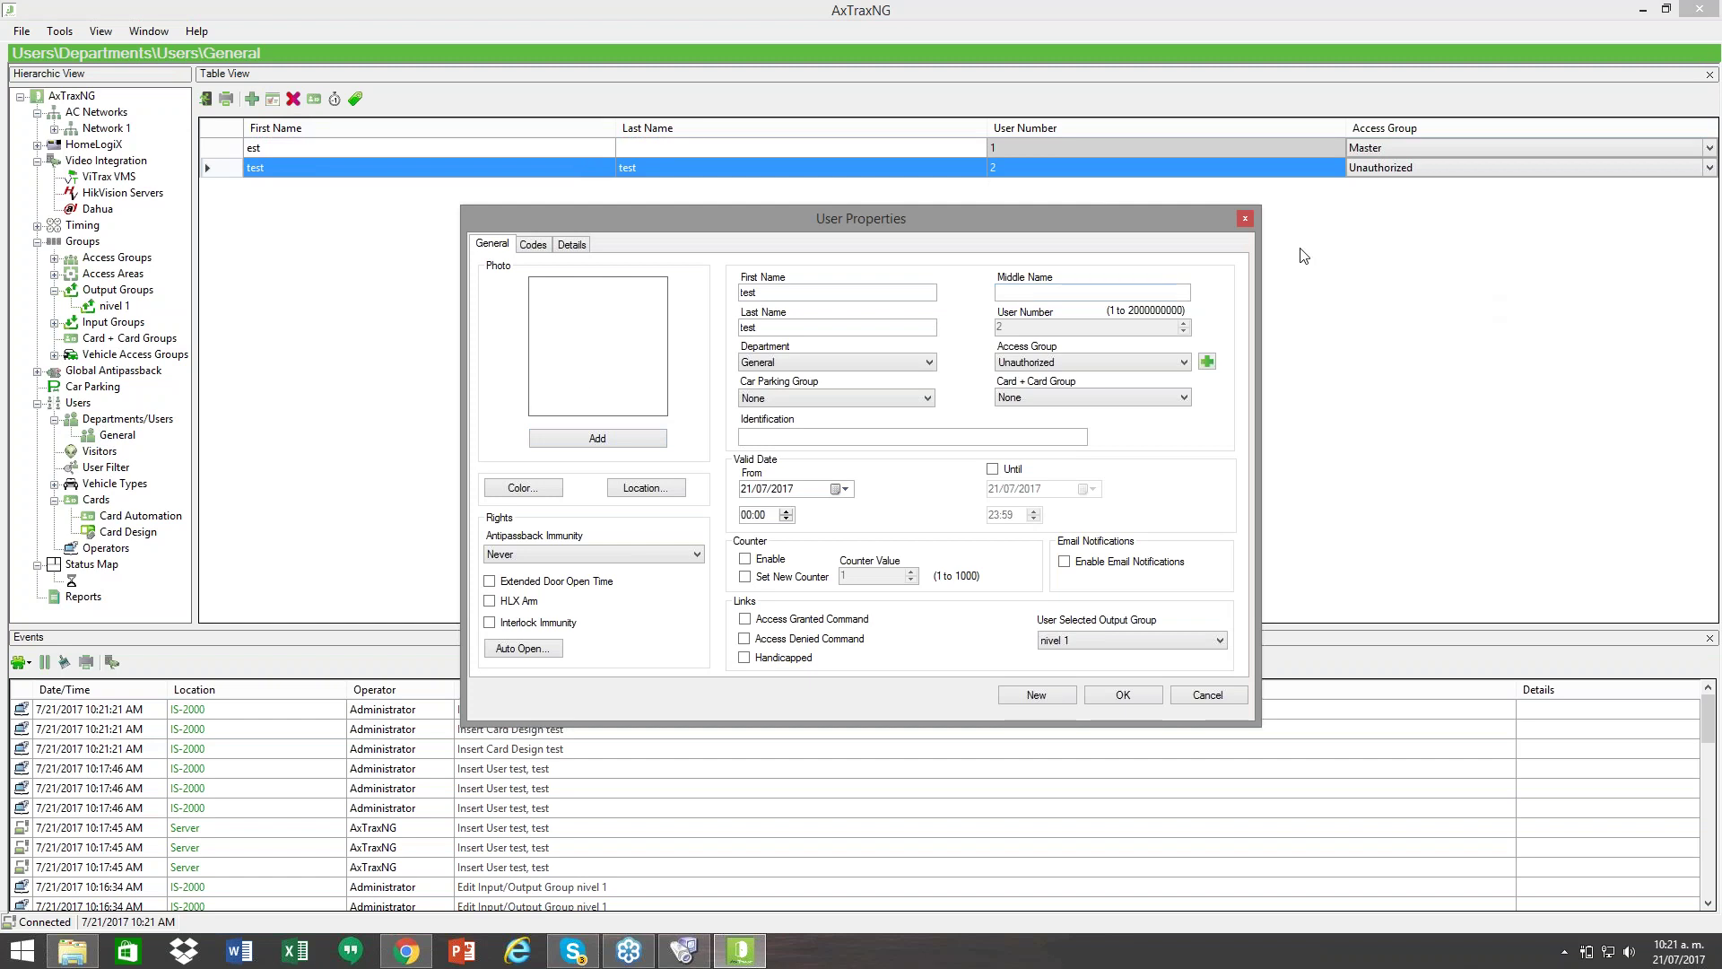
left_click(1246, 219)
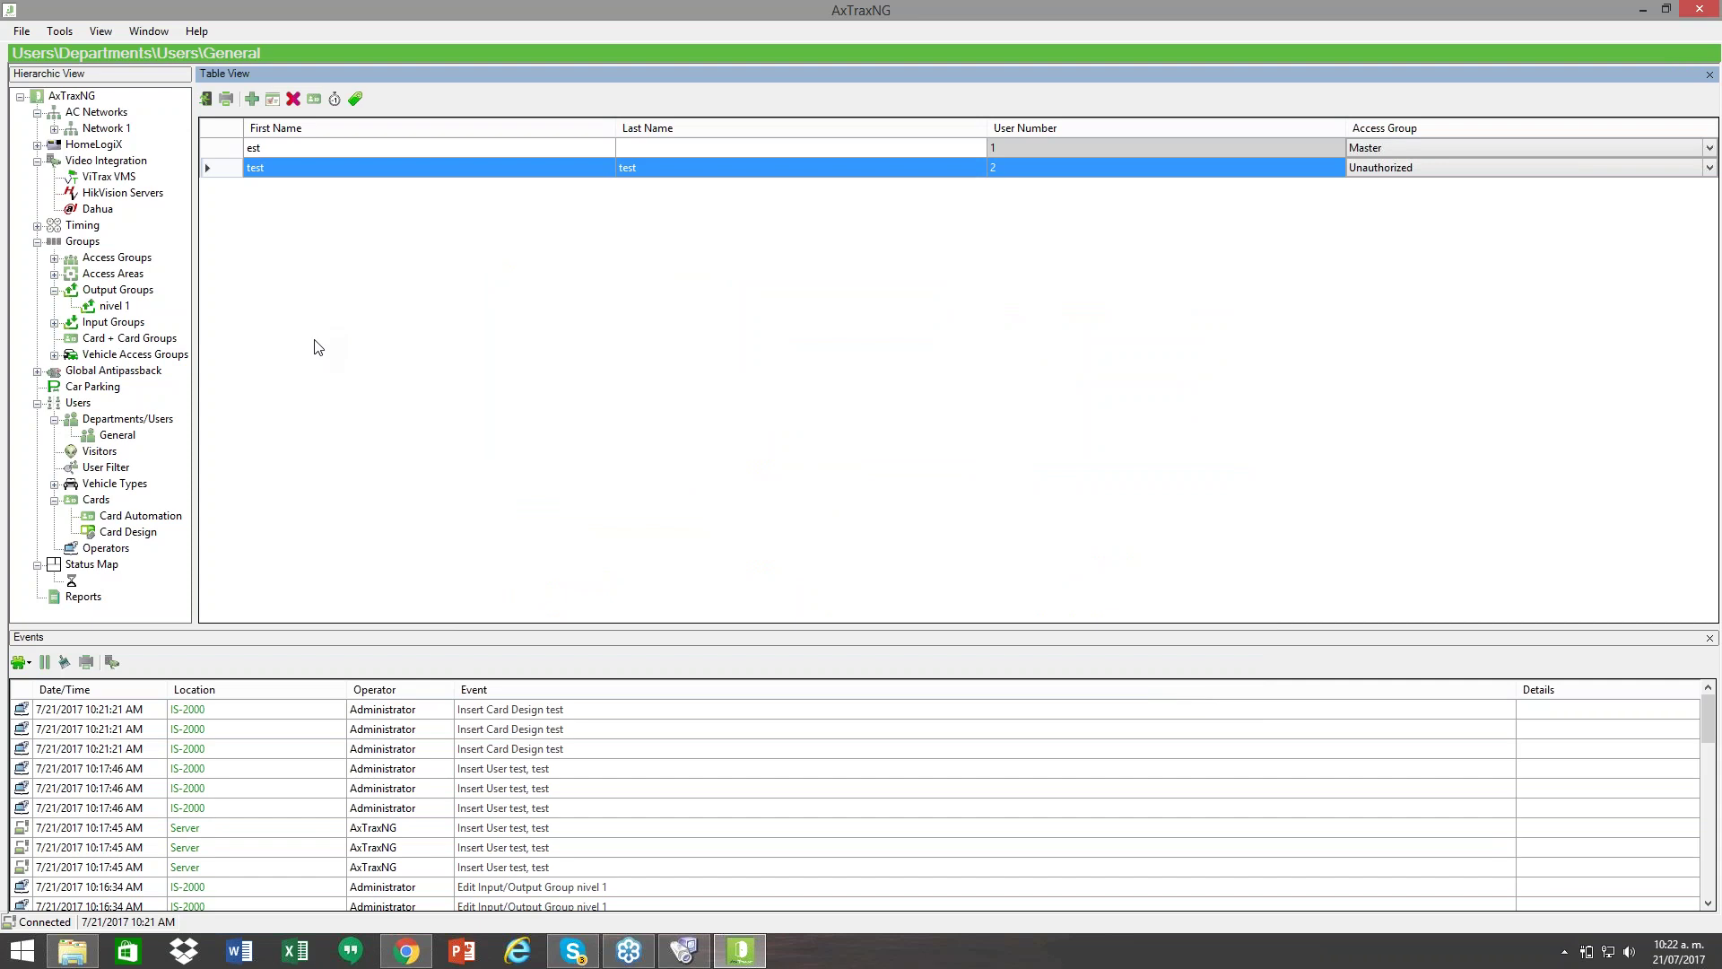
left_click(132, 176)
Step: Review the hiktest camera's properties and live preview, closing Camera Properties without changes
left_click(225, 155)
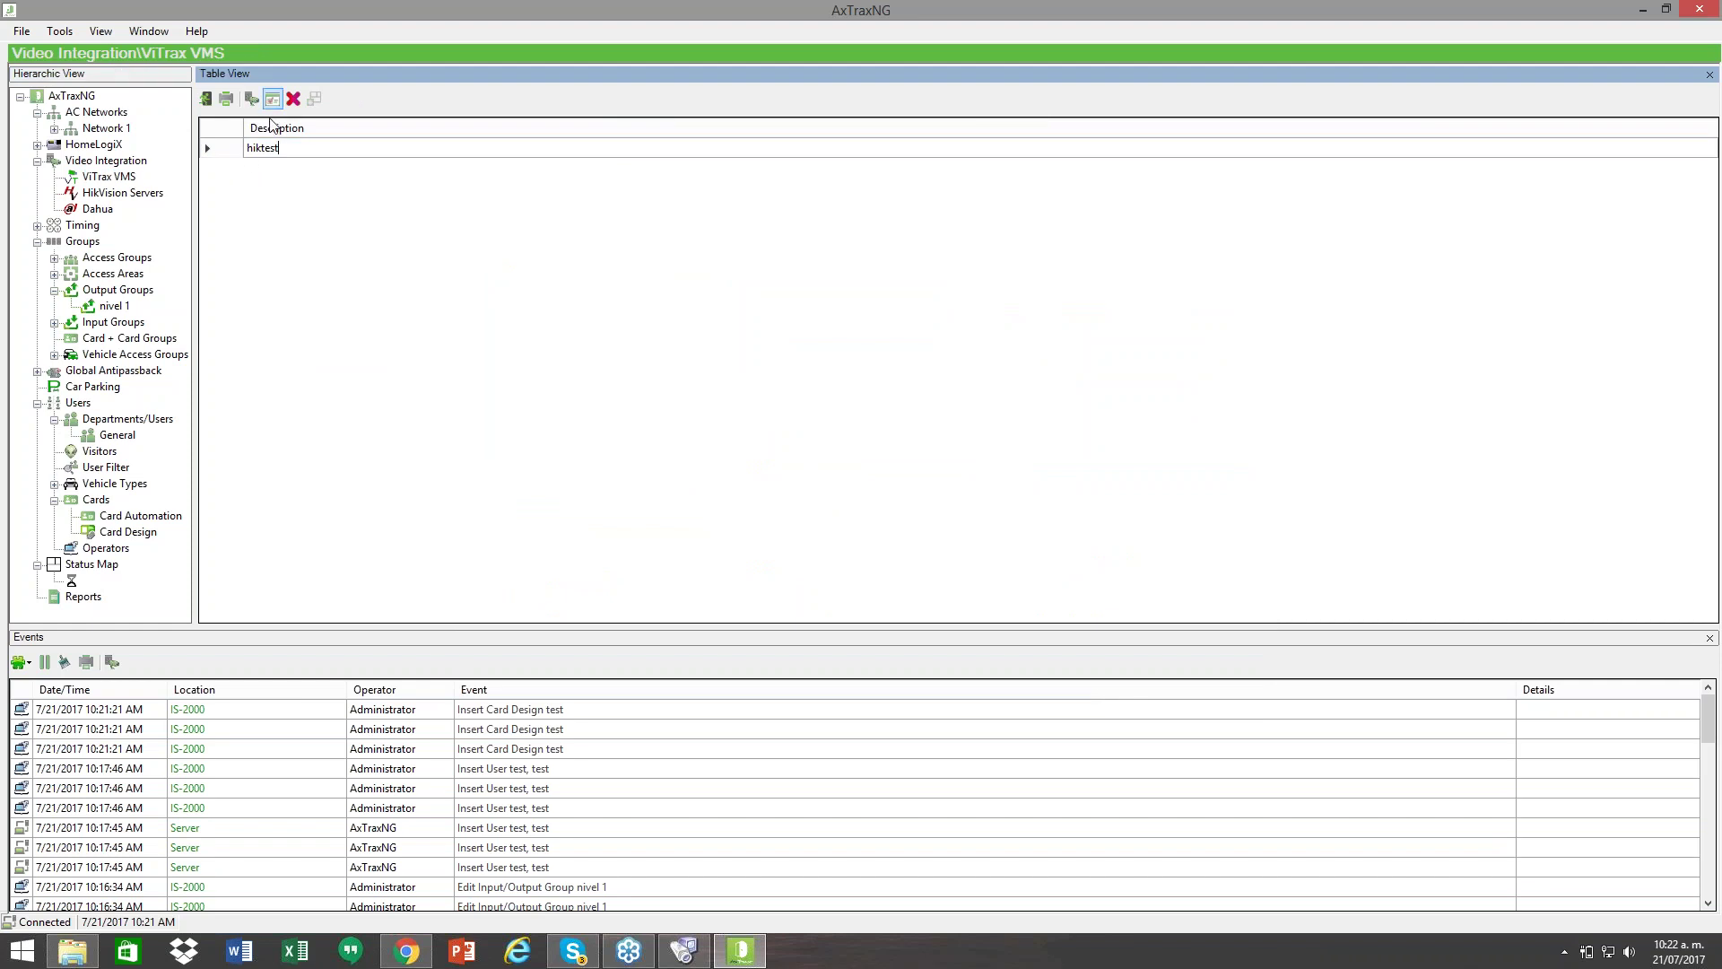
double_click(225, 155)
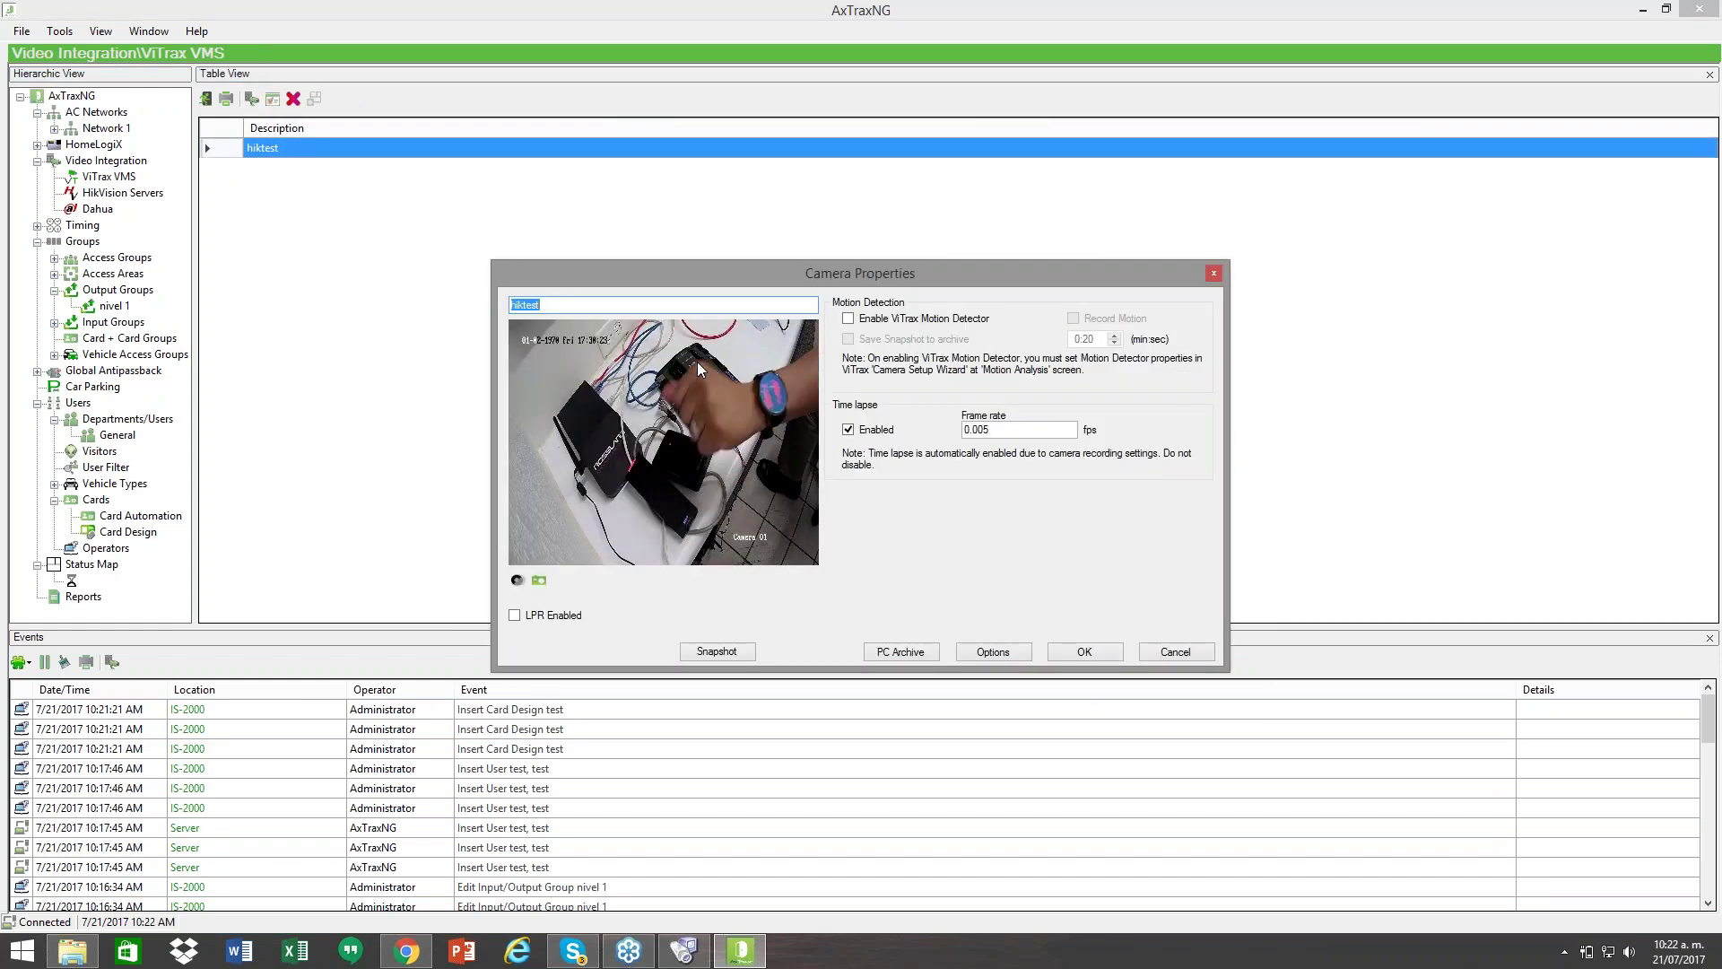
left_click(1180, 652)
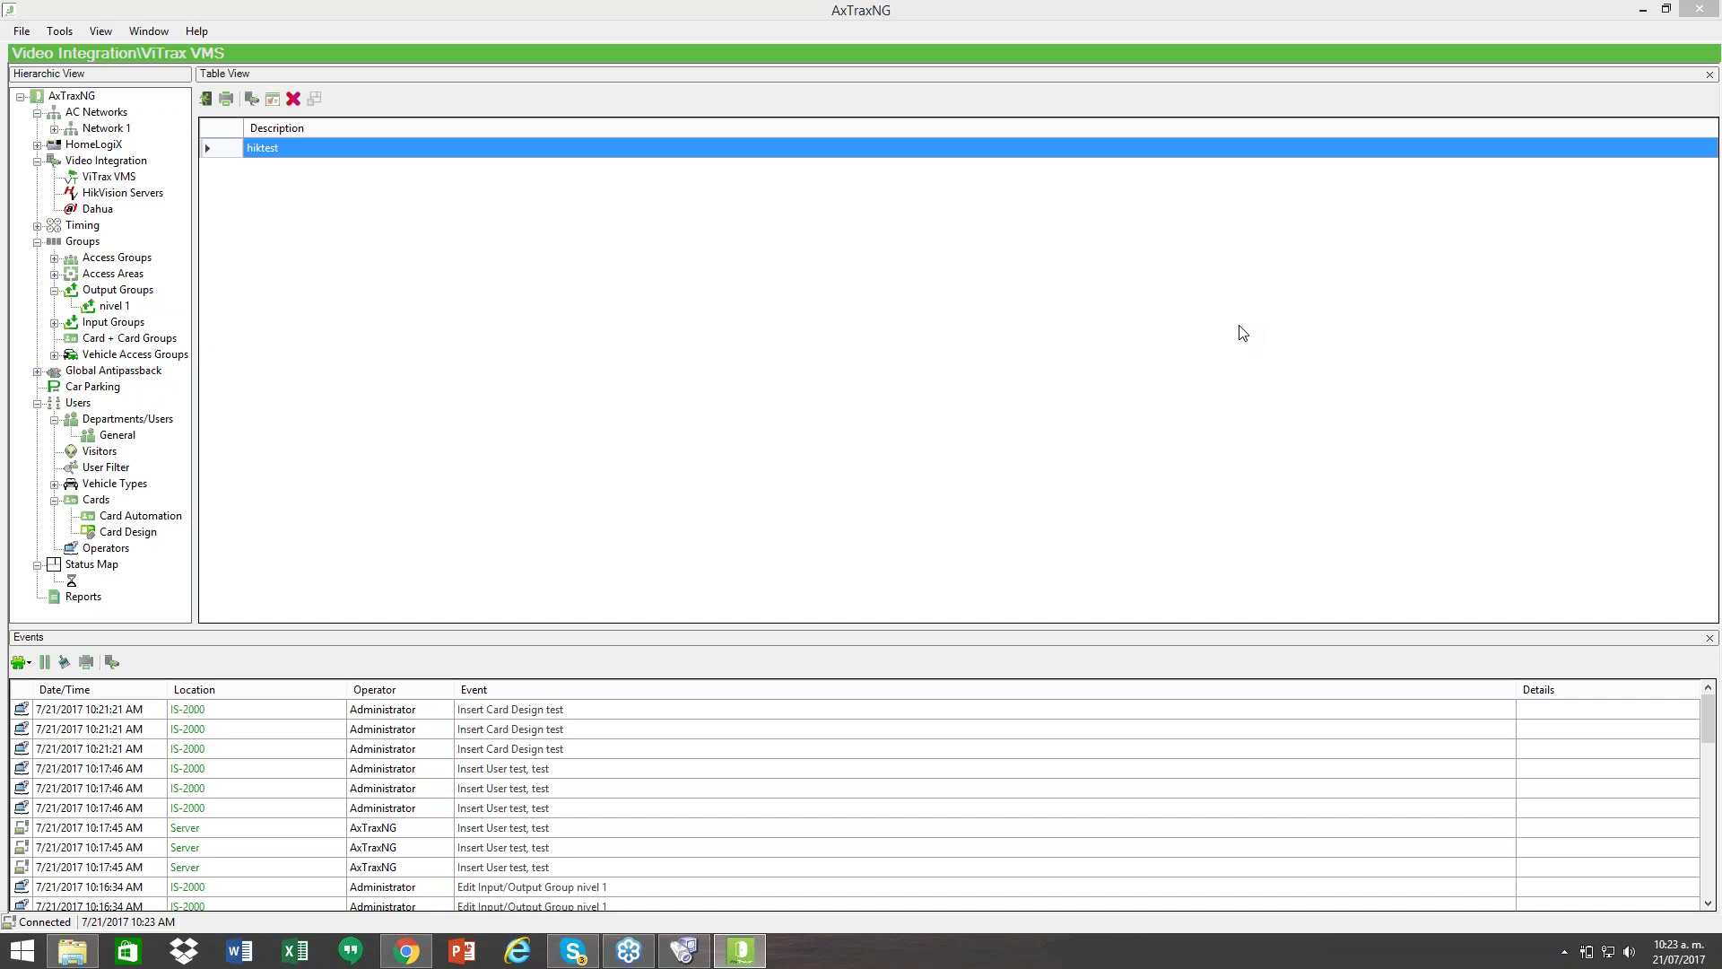
left_click(1240, 326)
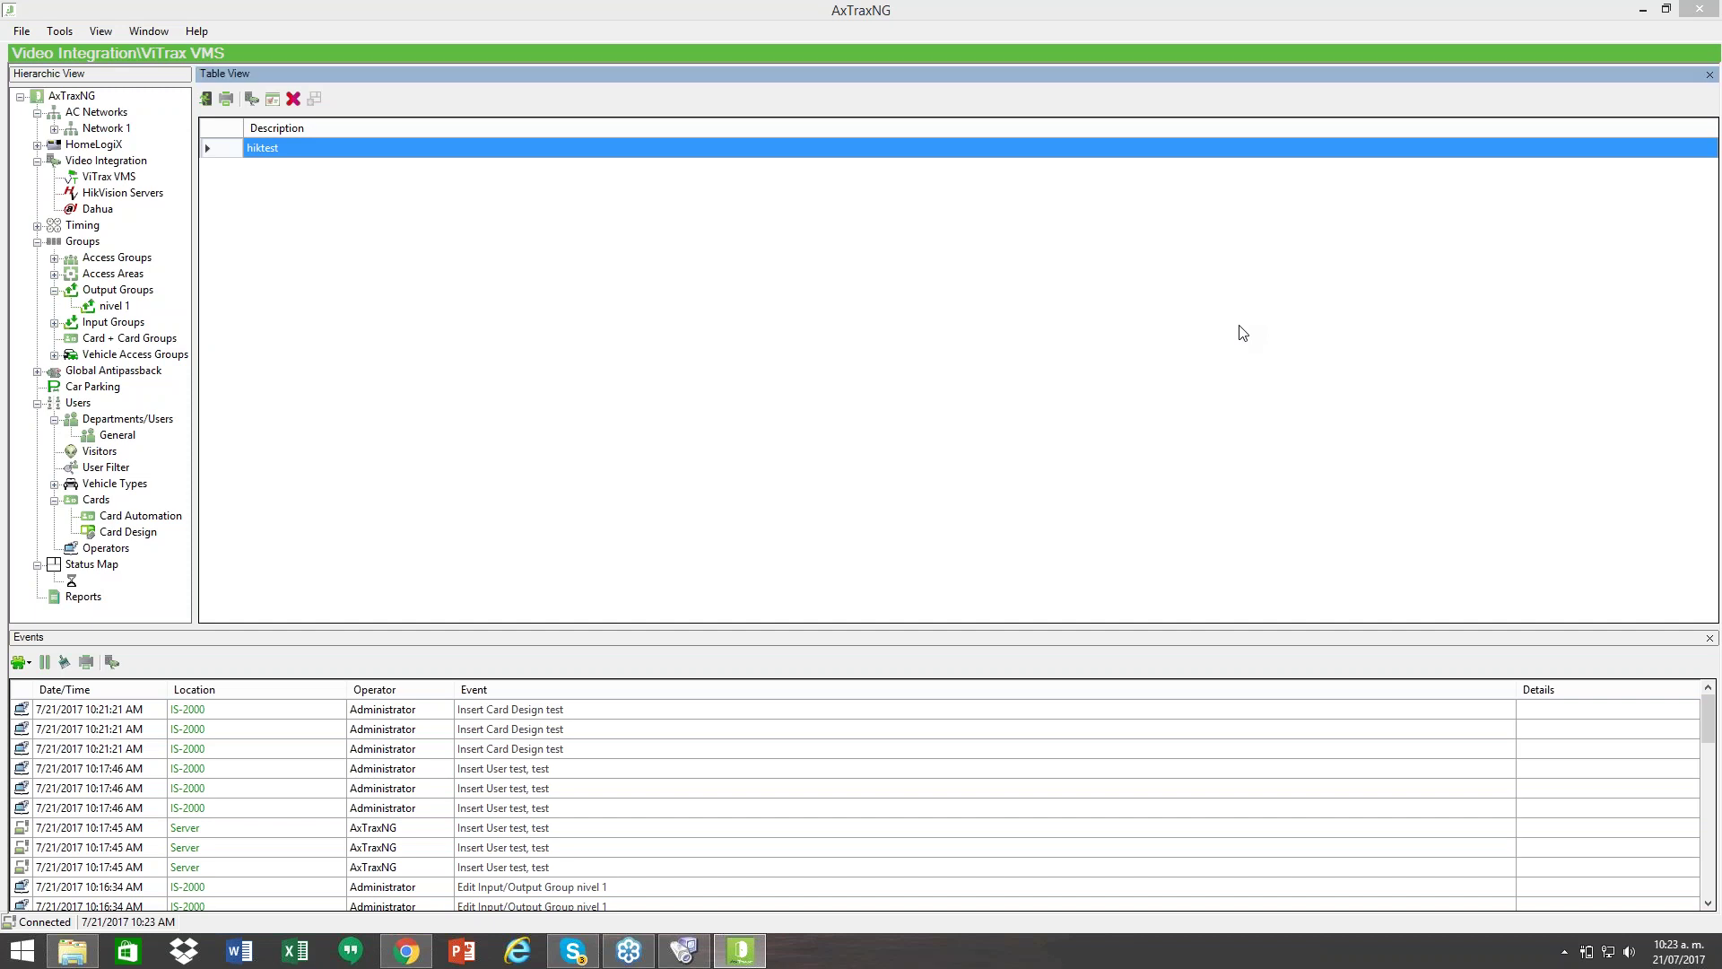